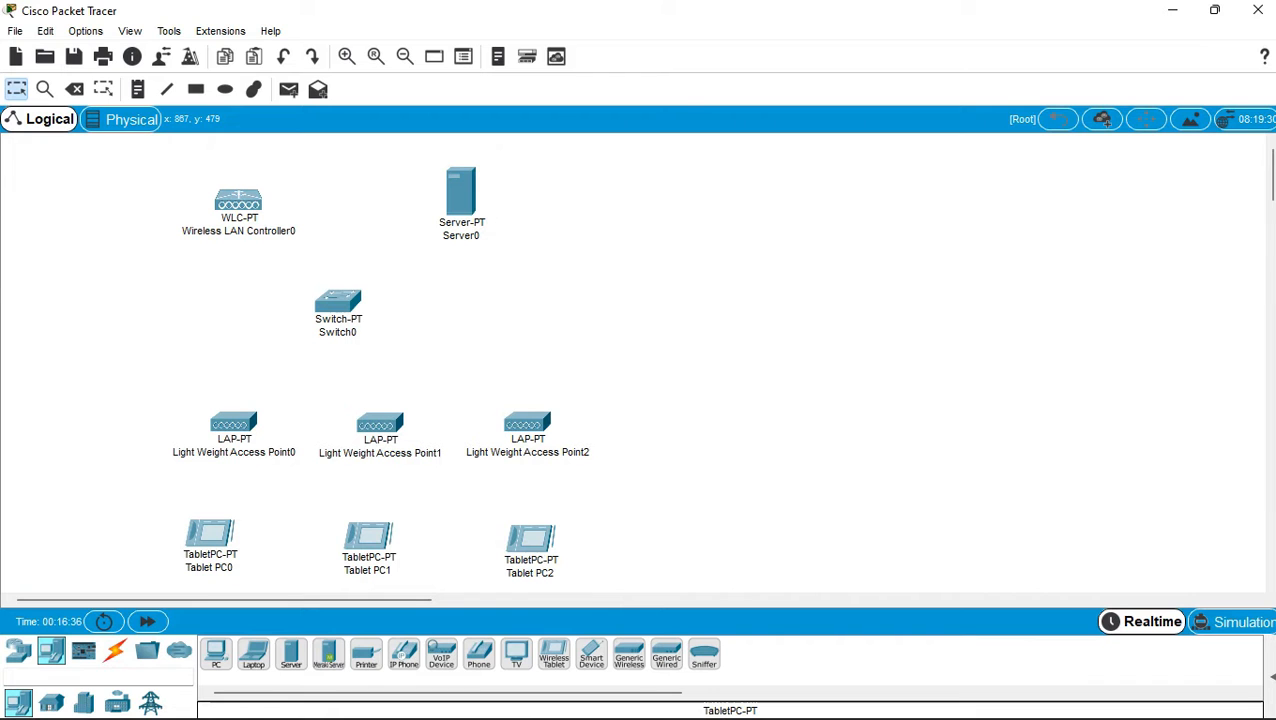
Restore Packet Tracer to a smaller window, narrow it, and place it on the right side.
mouse_move(1010, 716)
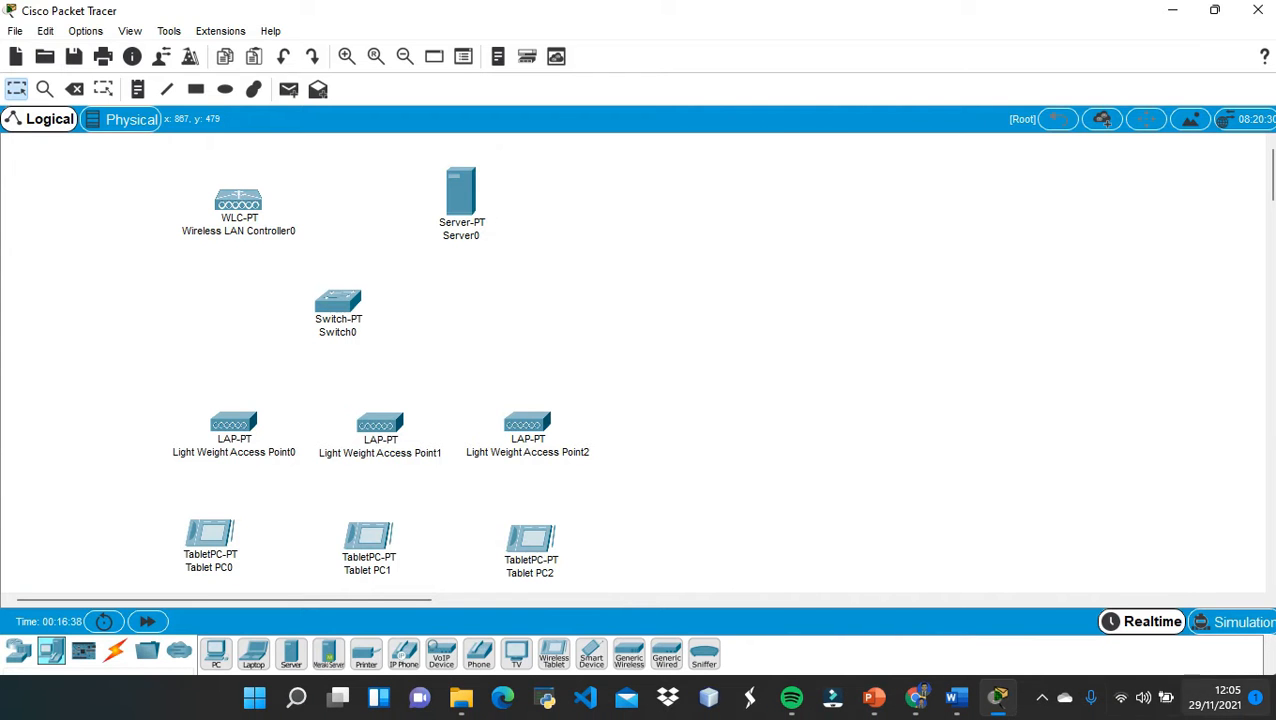
click(1214, 10)
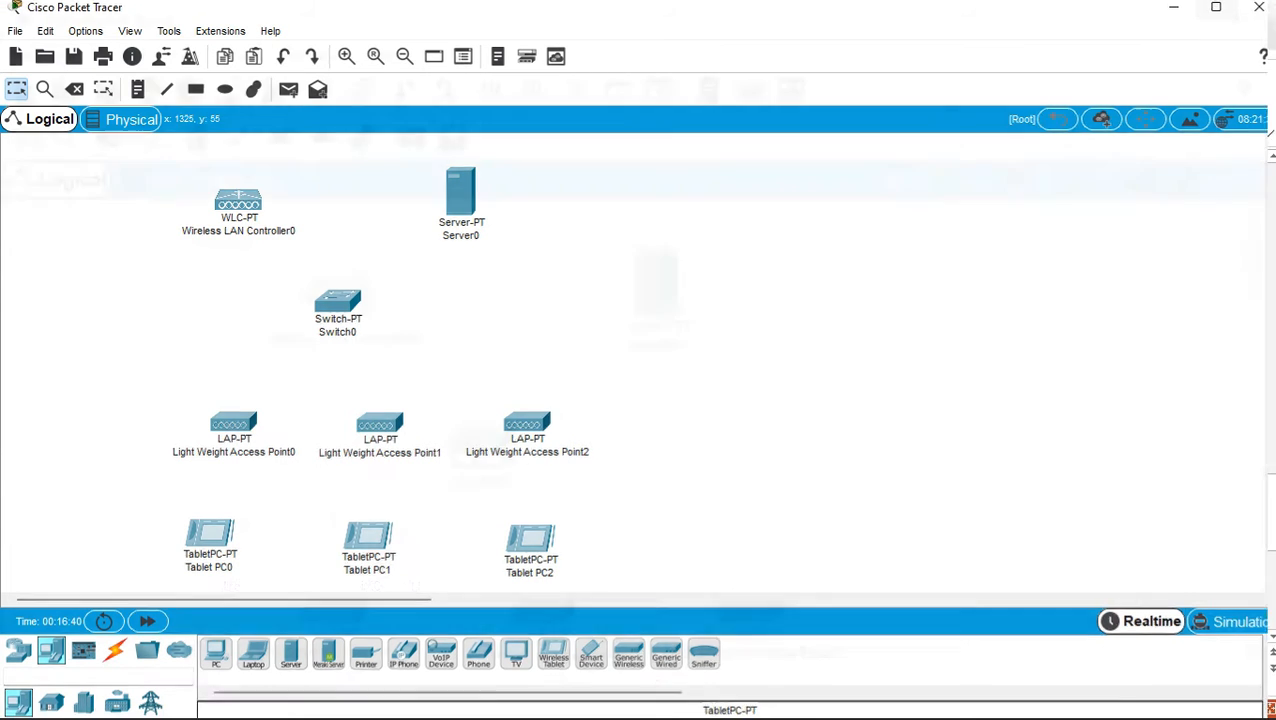
drag(672, 14, 843, 24)
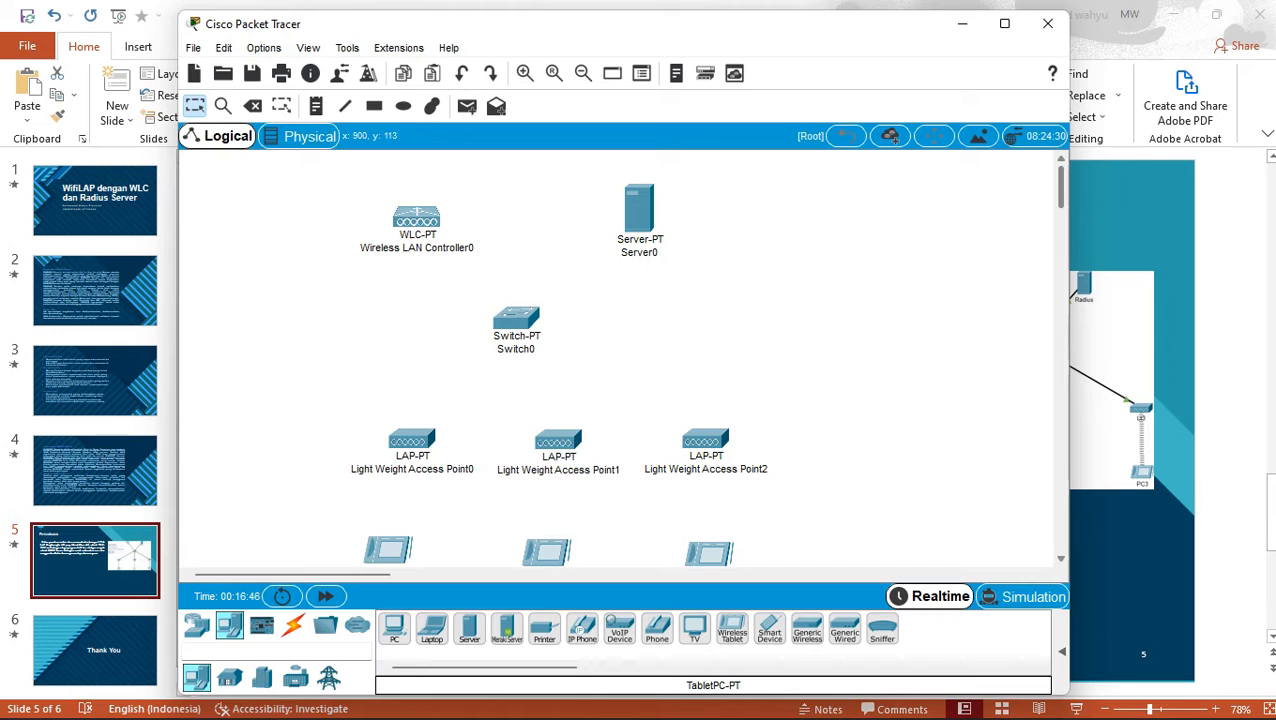
drag(1070, 269, 870, 269)
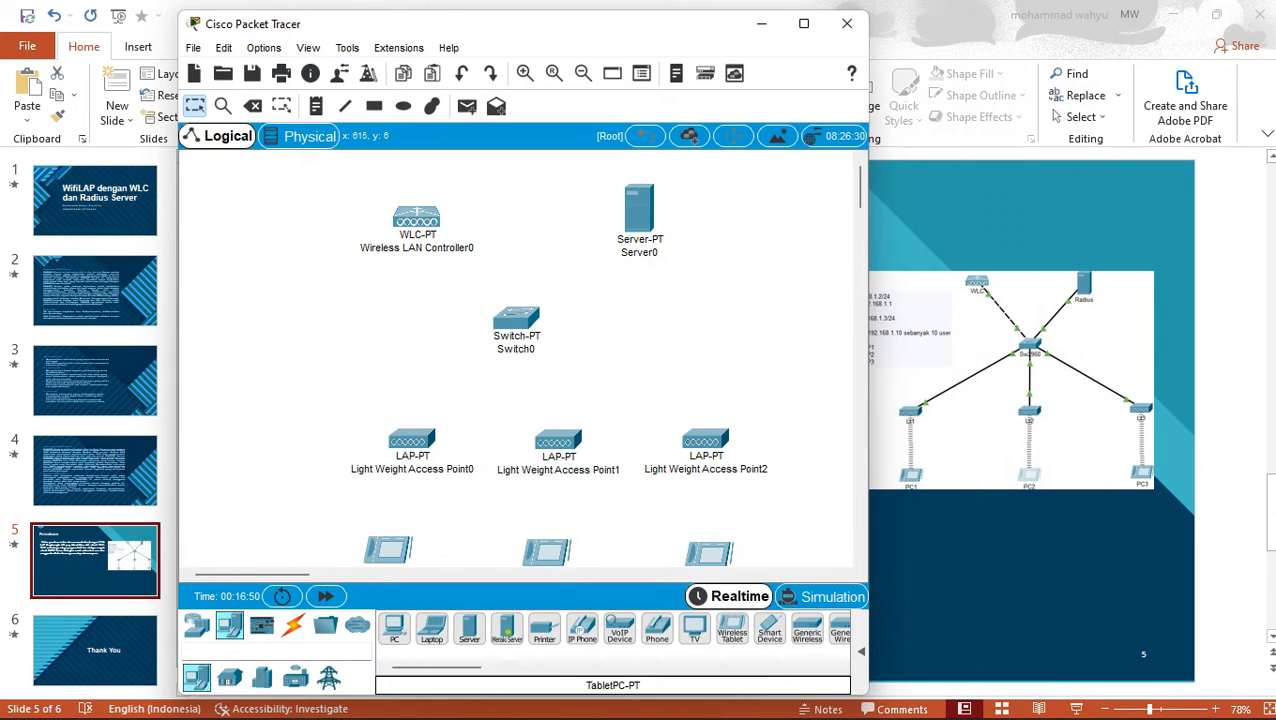
drag(609, 34, 1015, 31)
Restore the wifiradius-dikonversi Word guide and dock it on the left, showing the Percobaan scenario.
mouse_move(872, 716)
click(957, 698)
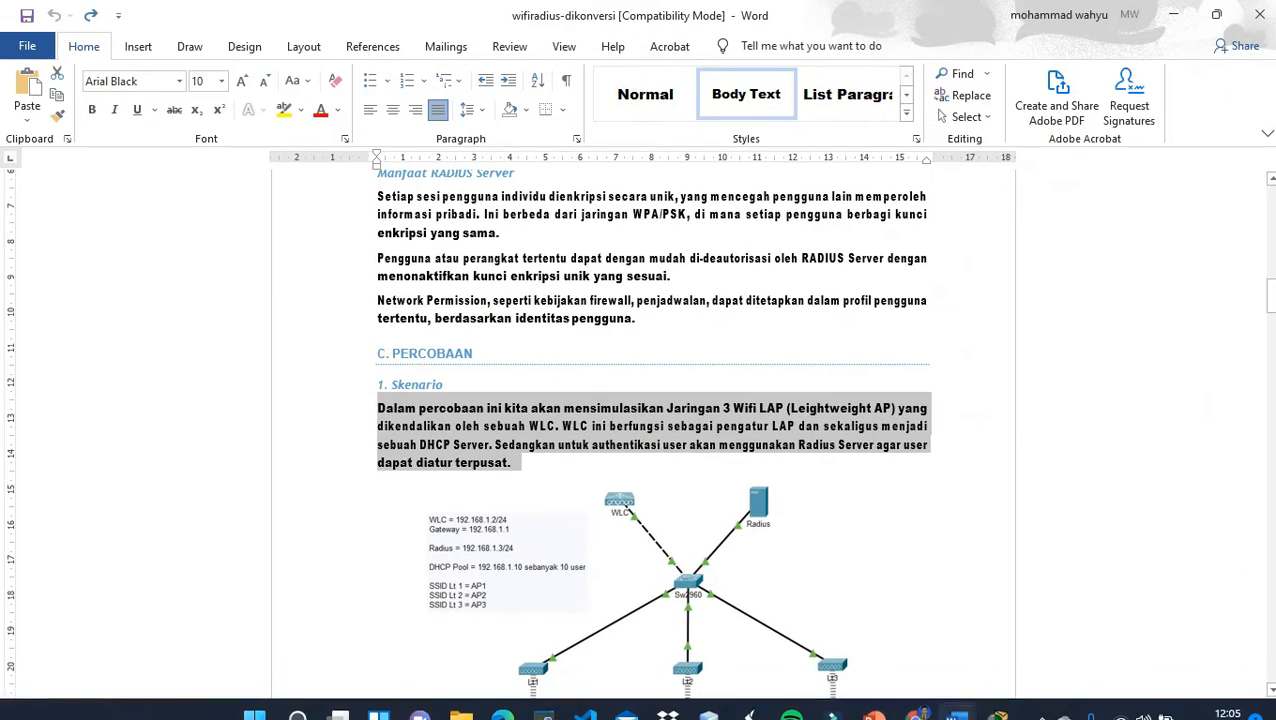
click(1216, 14)
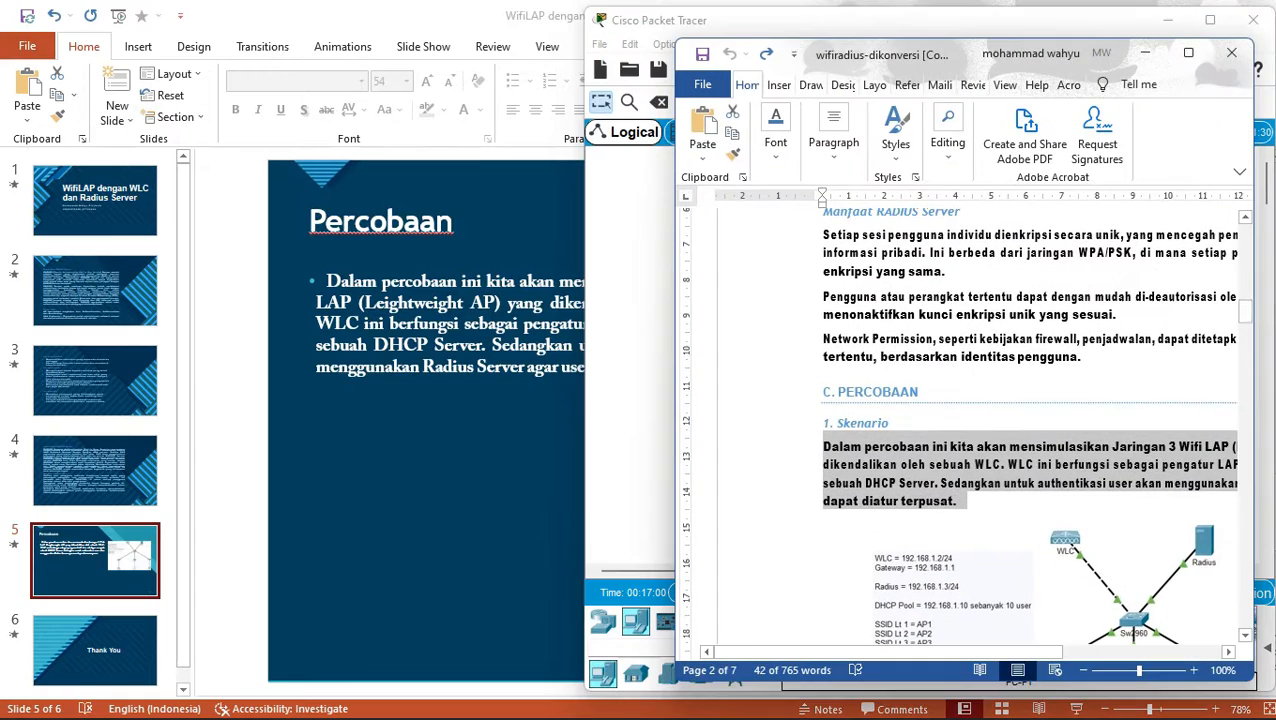
drag(820, 49, 148, 20)
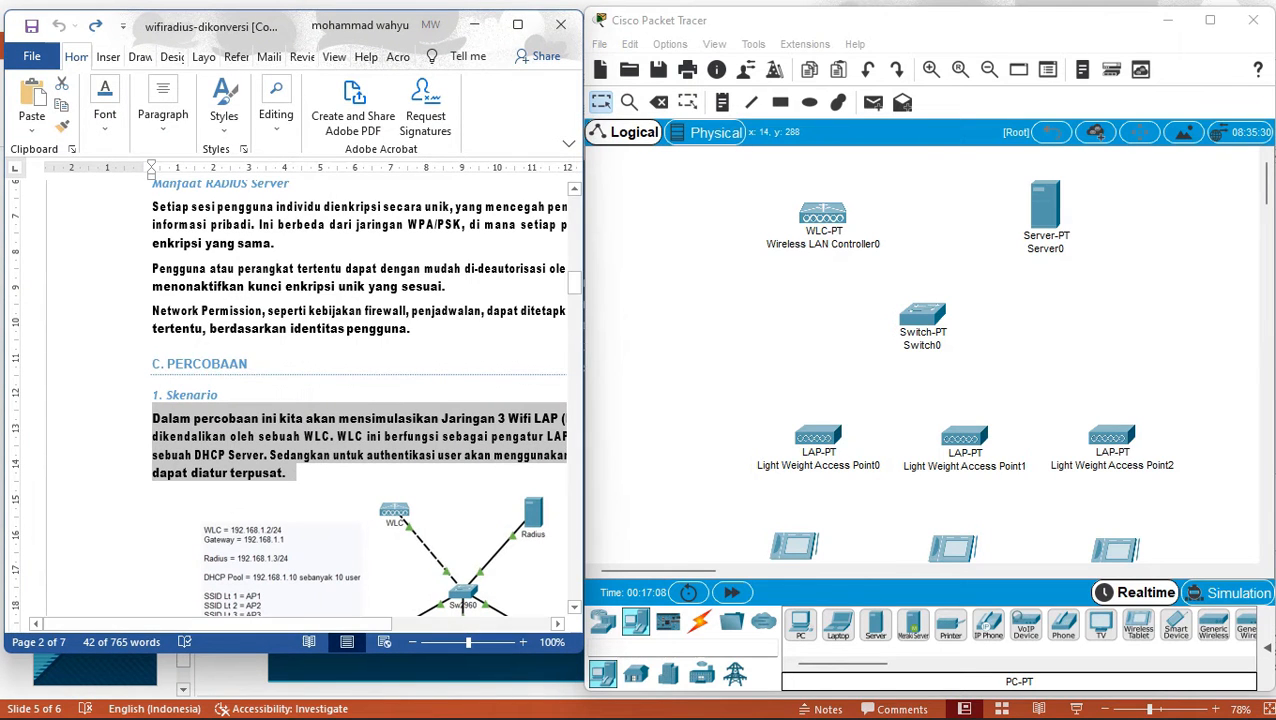
click(290, 473)
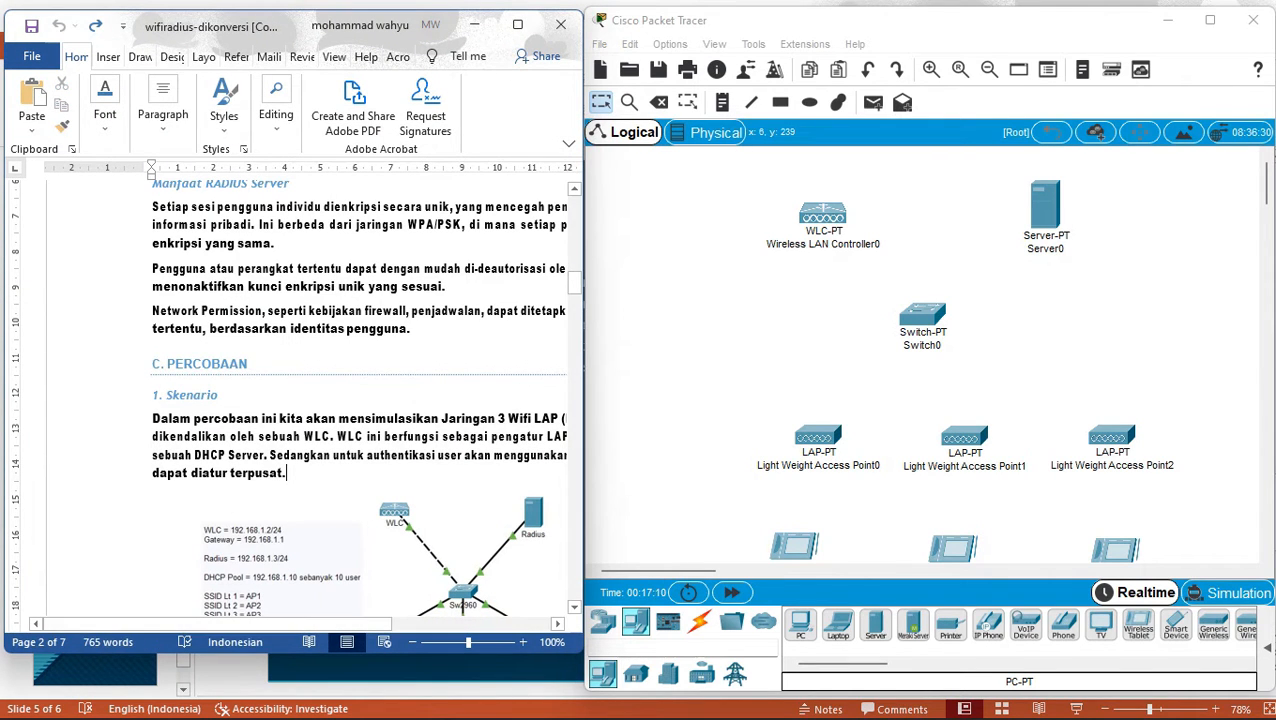
drag(573, 283, 573, 292)
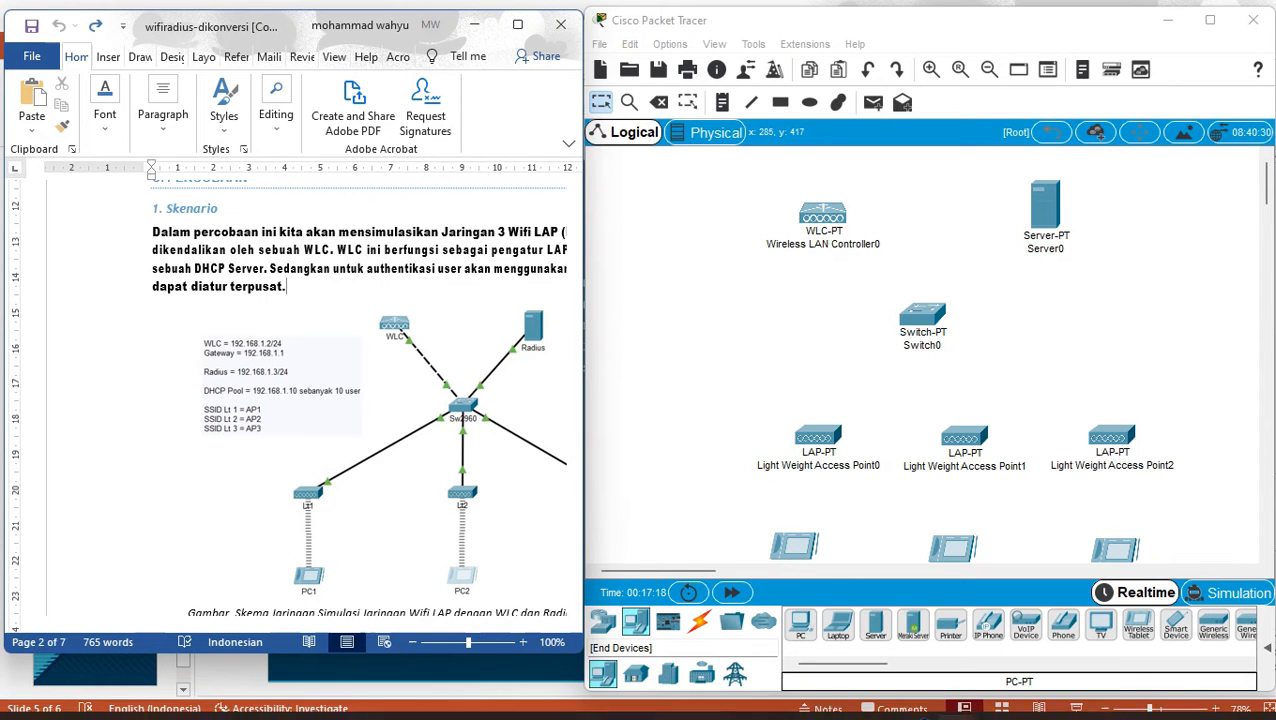
click(635, 621)
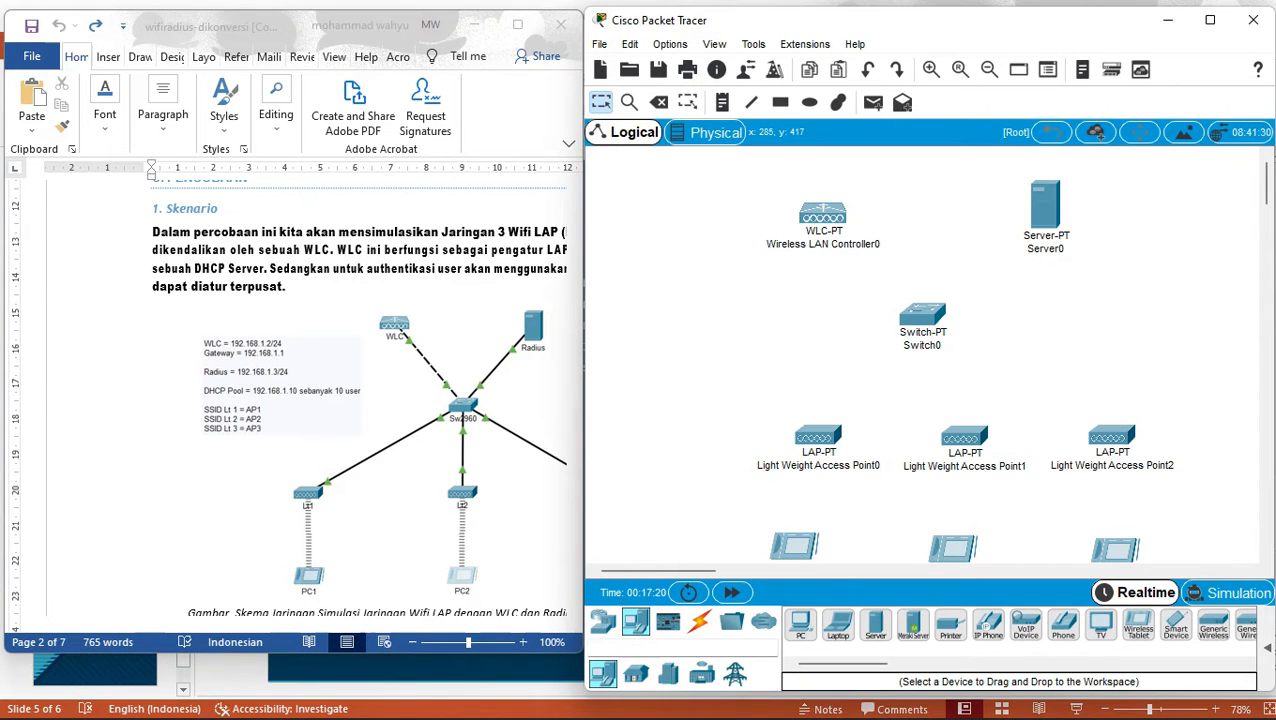
click(602, 621)
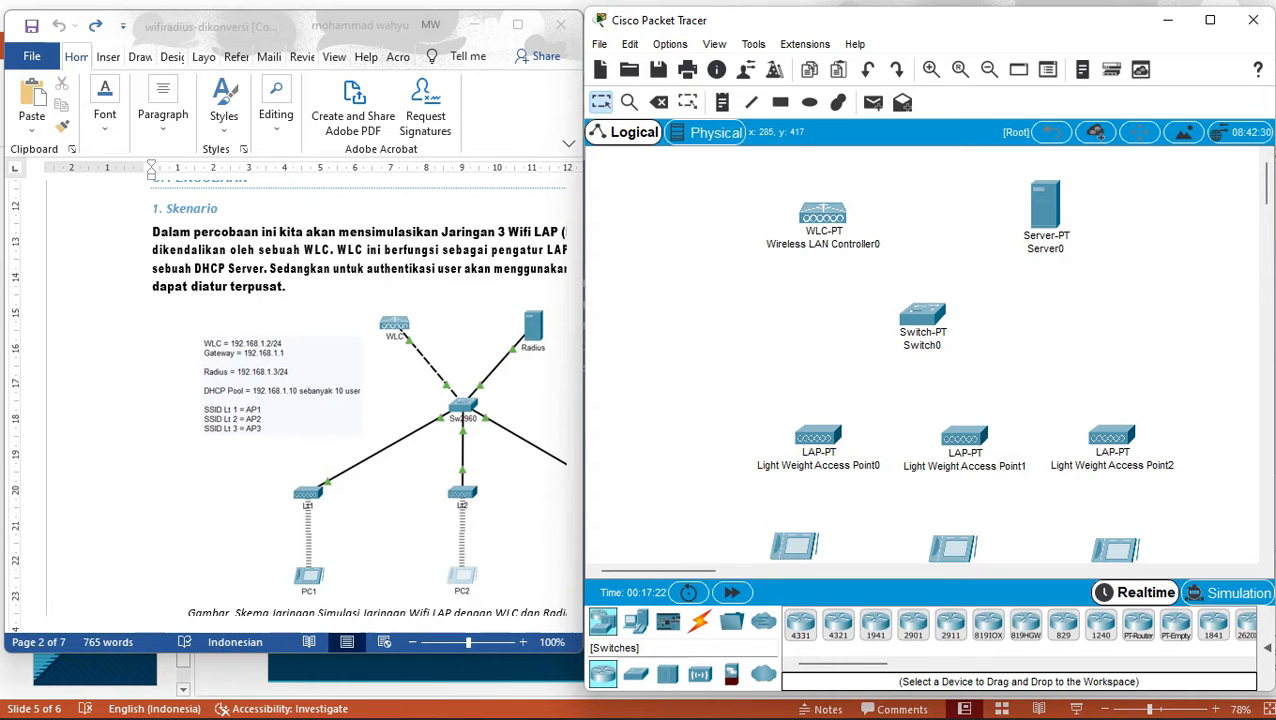
click(699, 673)
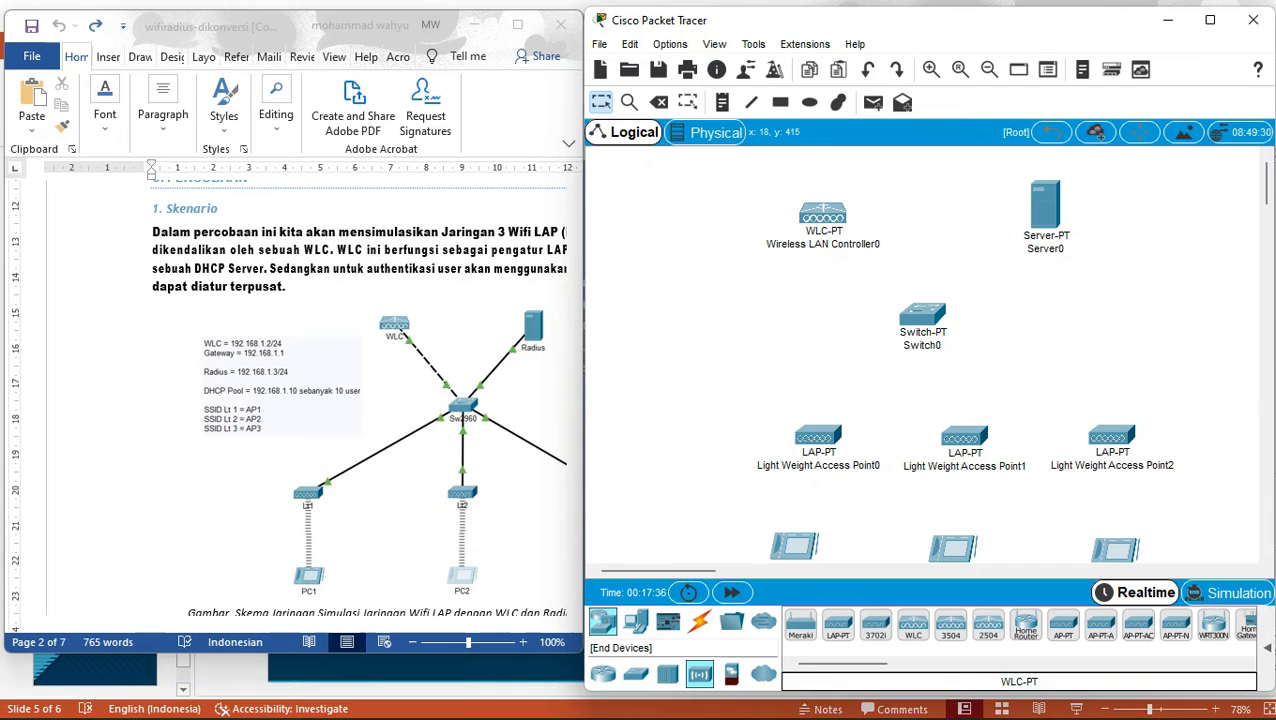
click(636, 622)
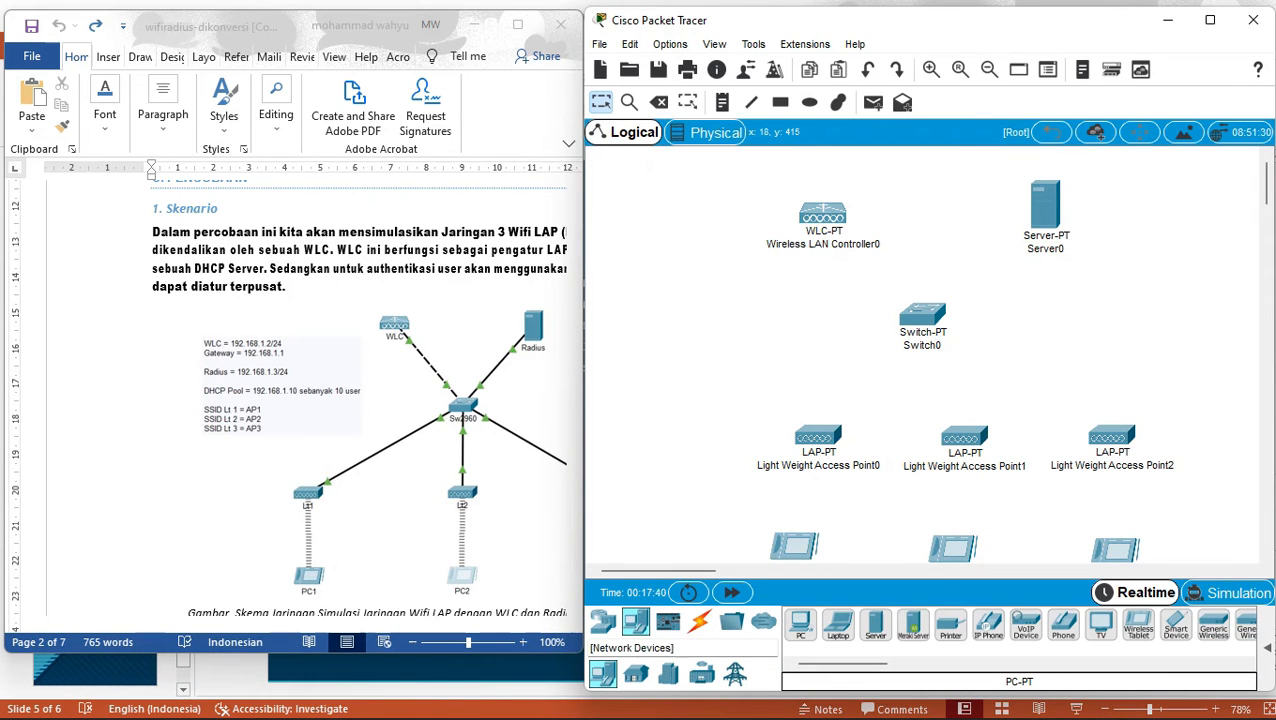
click(603, 622)
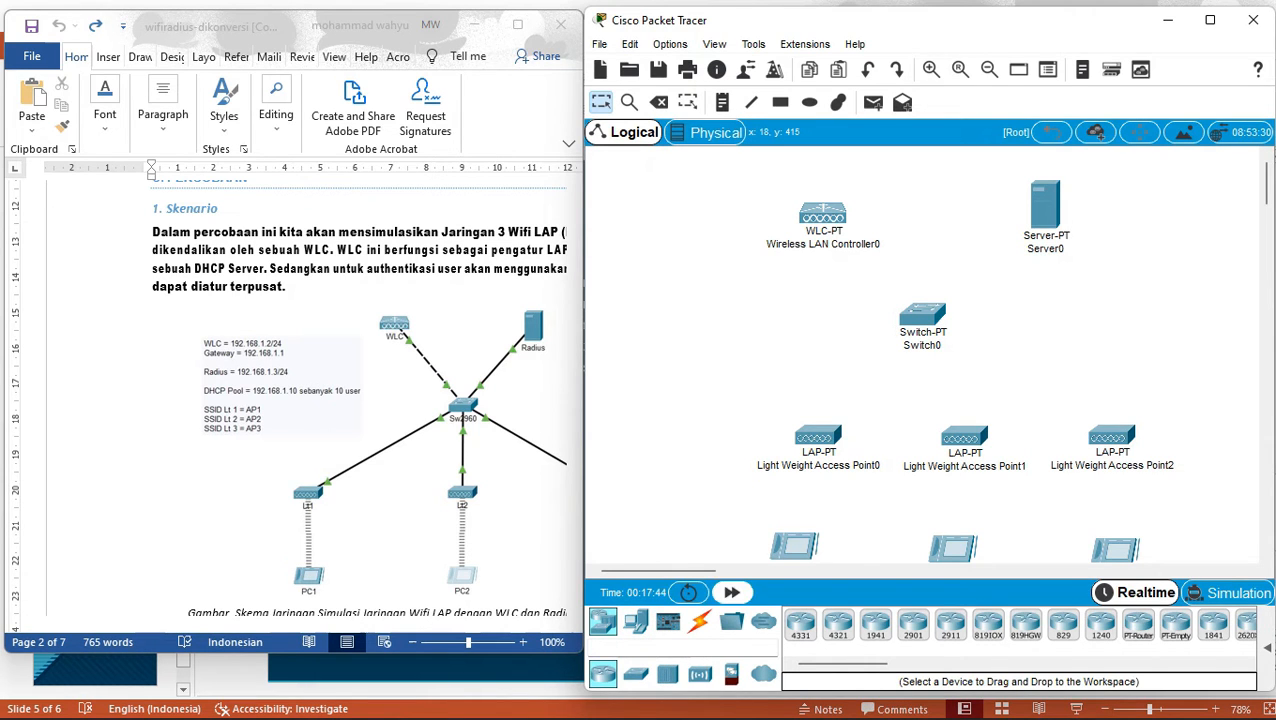
click(636, 674)
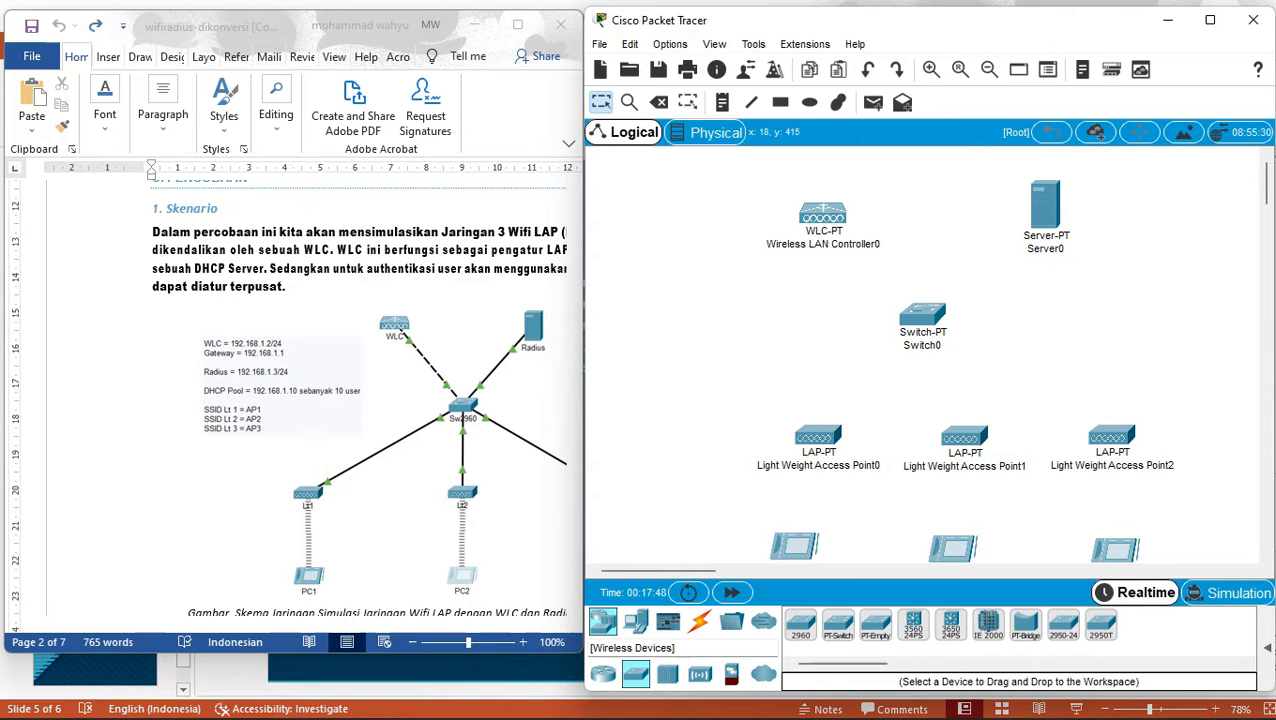
click(699, 674)
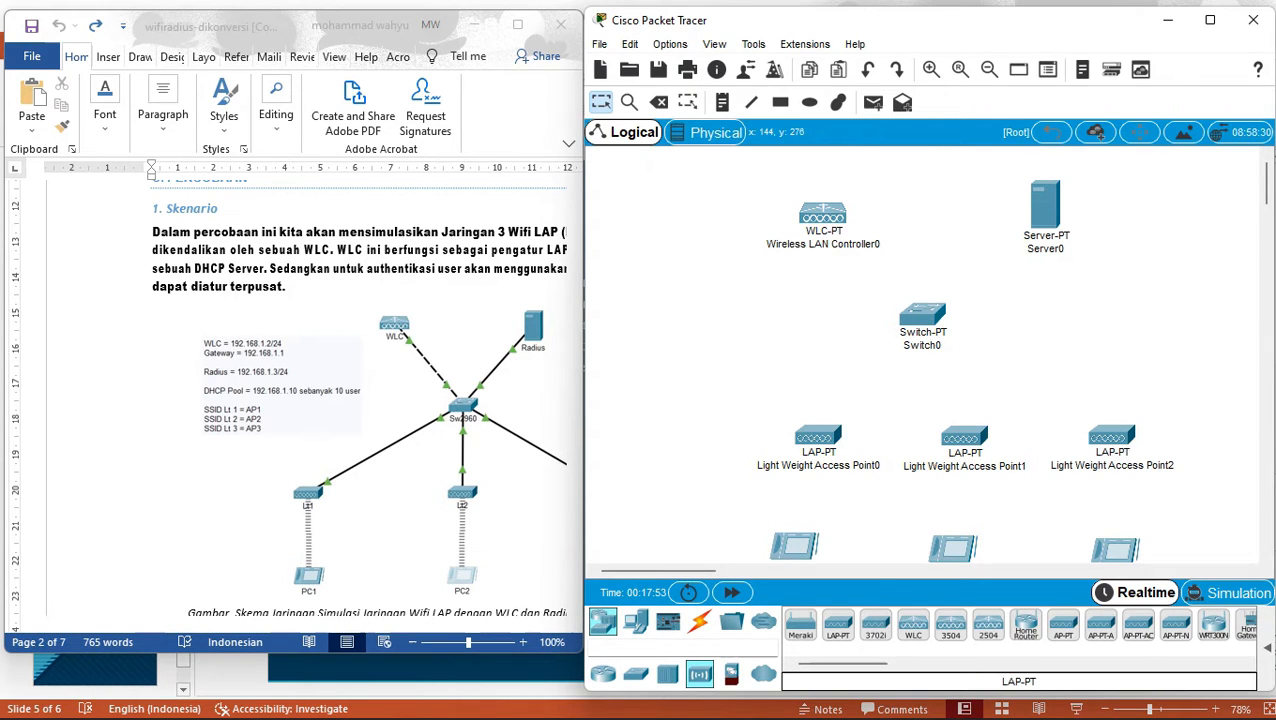
Zoom the Word guide to 87% and scroll to the Langkah Percobaan steps.
mouse_move(808, 427)
click(287, 287)
drag(468, 643, 457, 643)
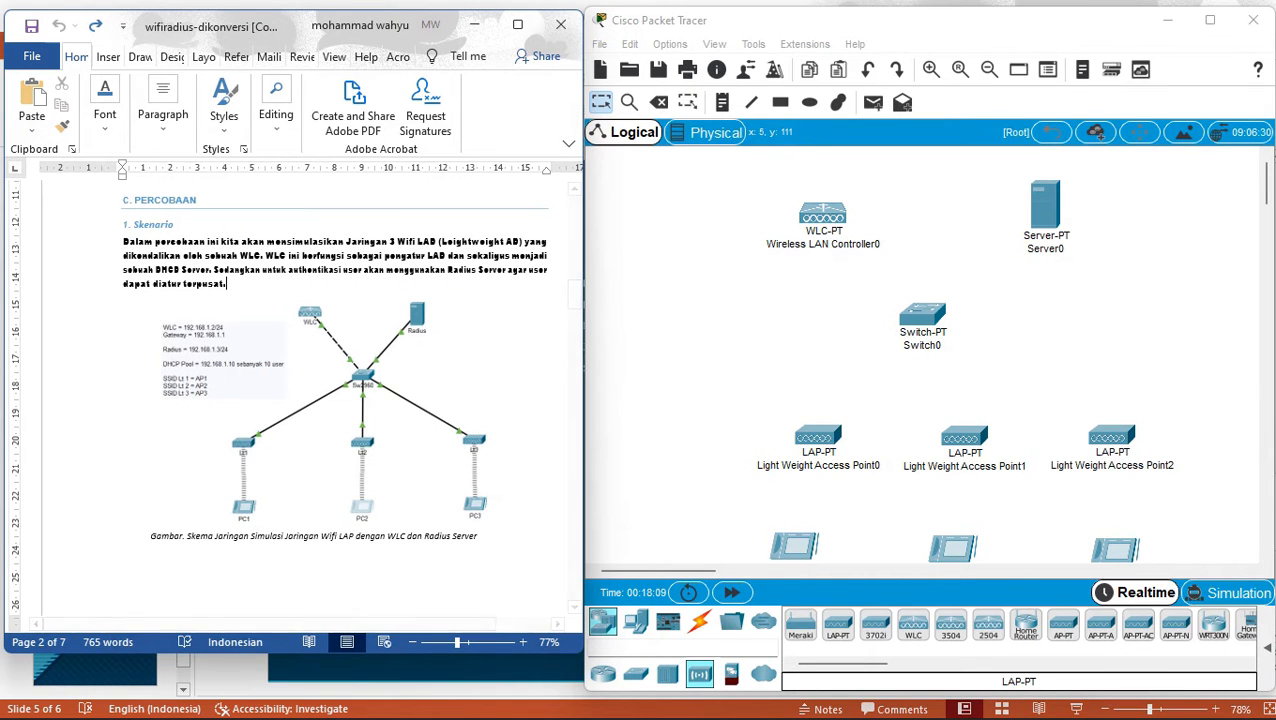
drag(457, 643, 462, 643)
drag(574, 294, 574, 332)
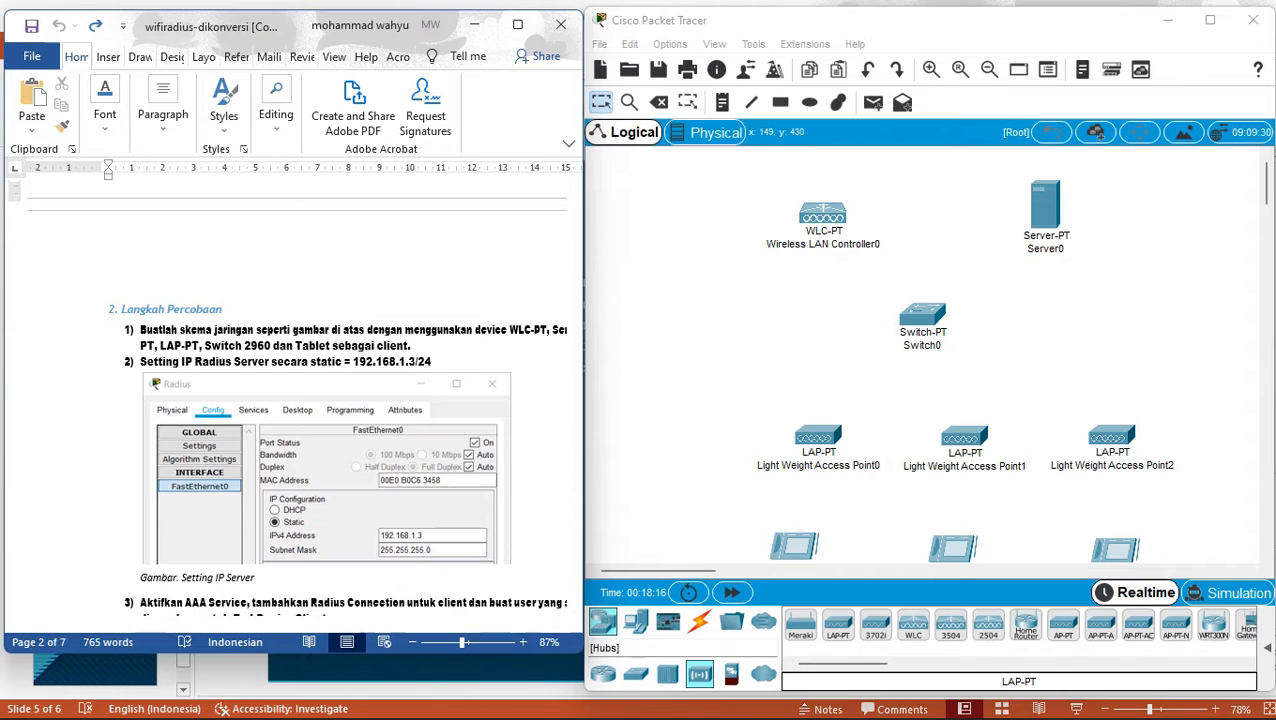
Cable the wireless LAN controller and Server0 to Switch0 using automatic connection.
click(699, 622)
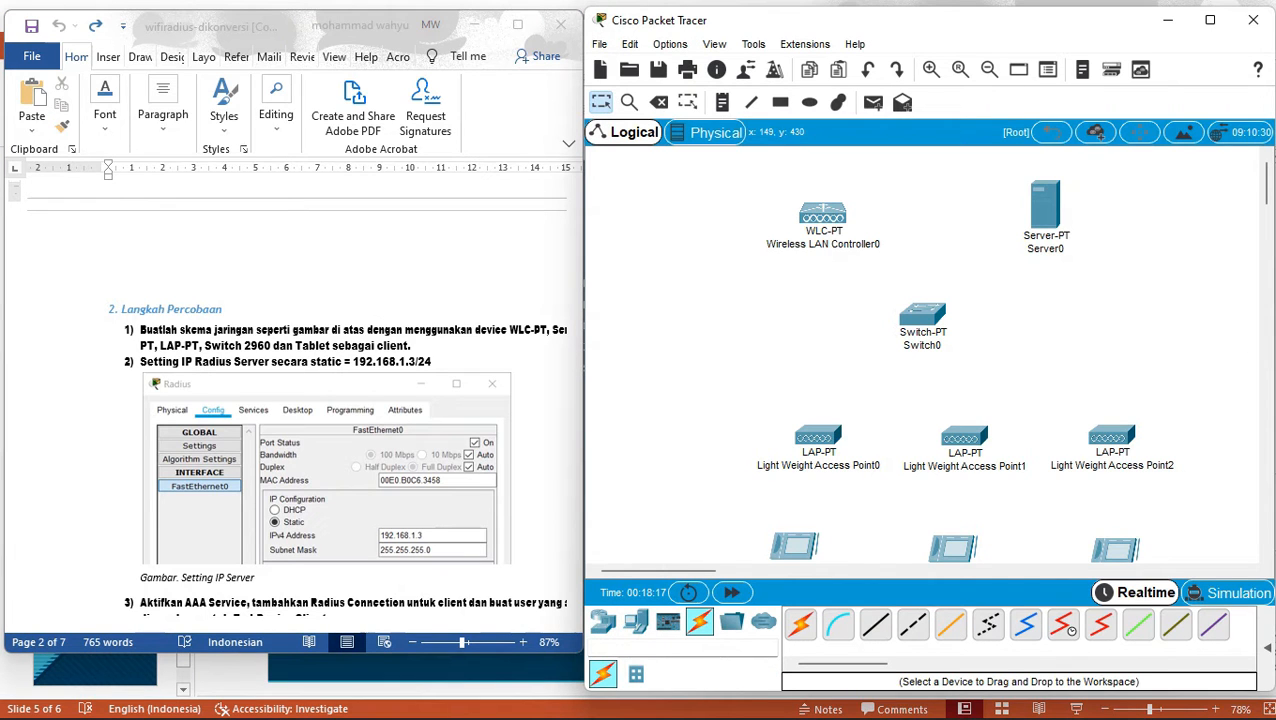
click(800, 622)
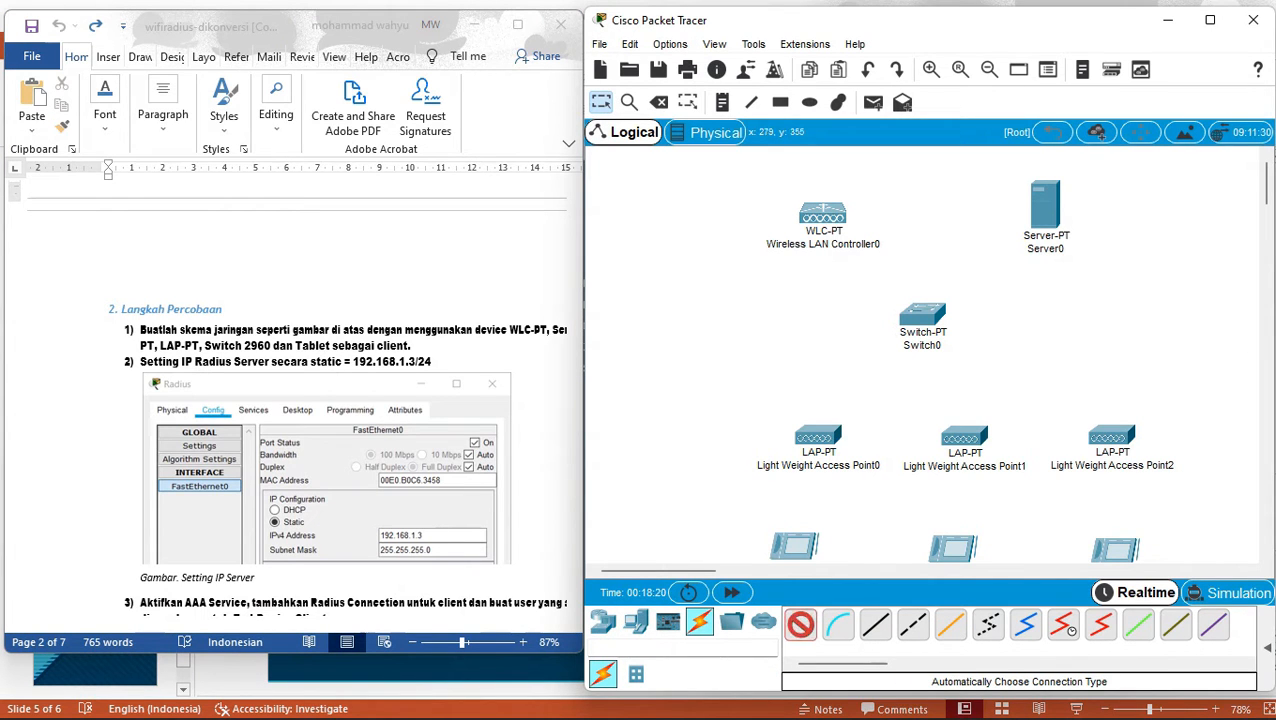
click(822, 214)
click(915, 306)
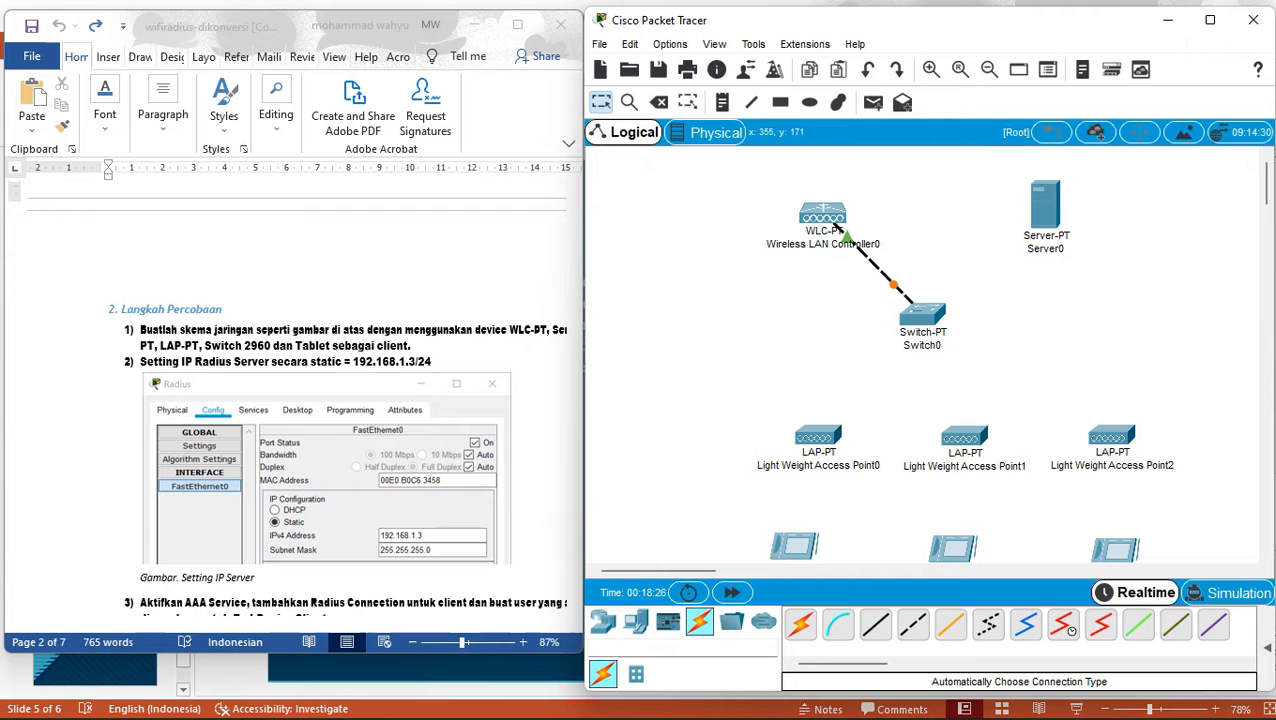
click(540, 337)
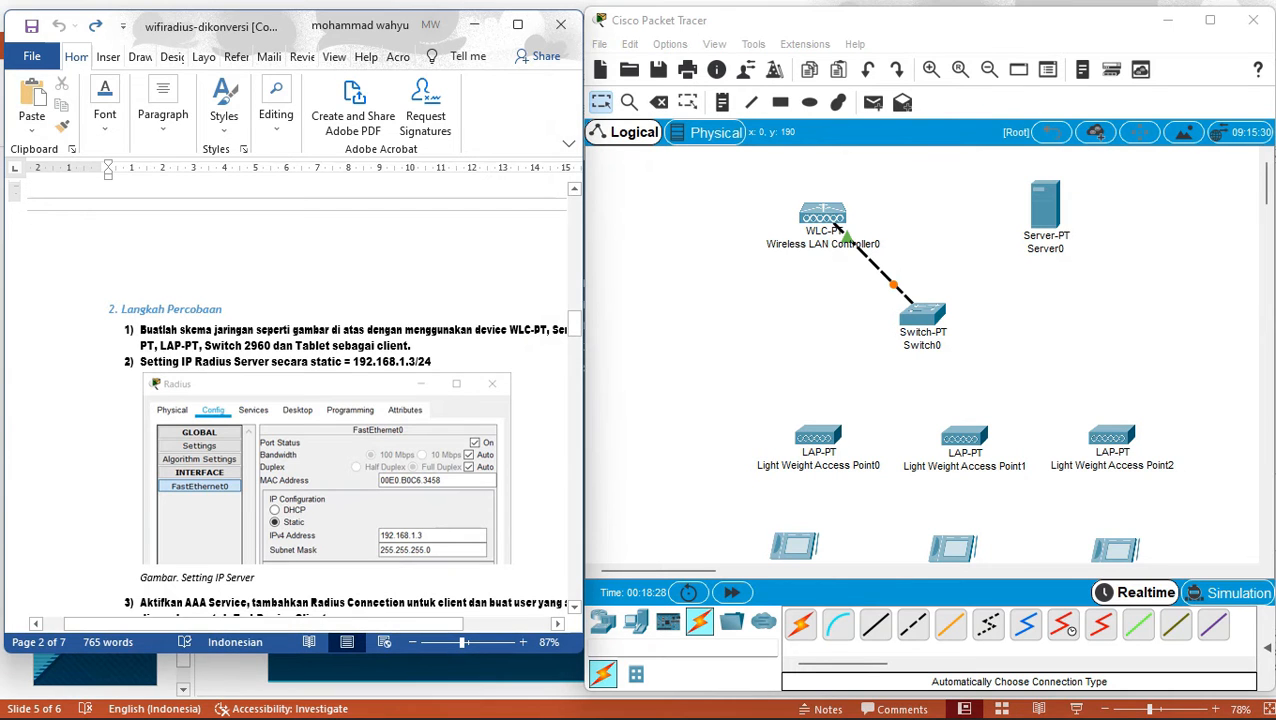
scroll(300, 400, up, 5)
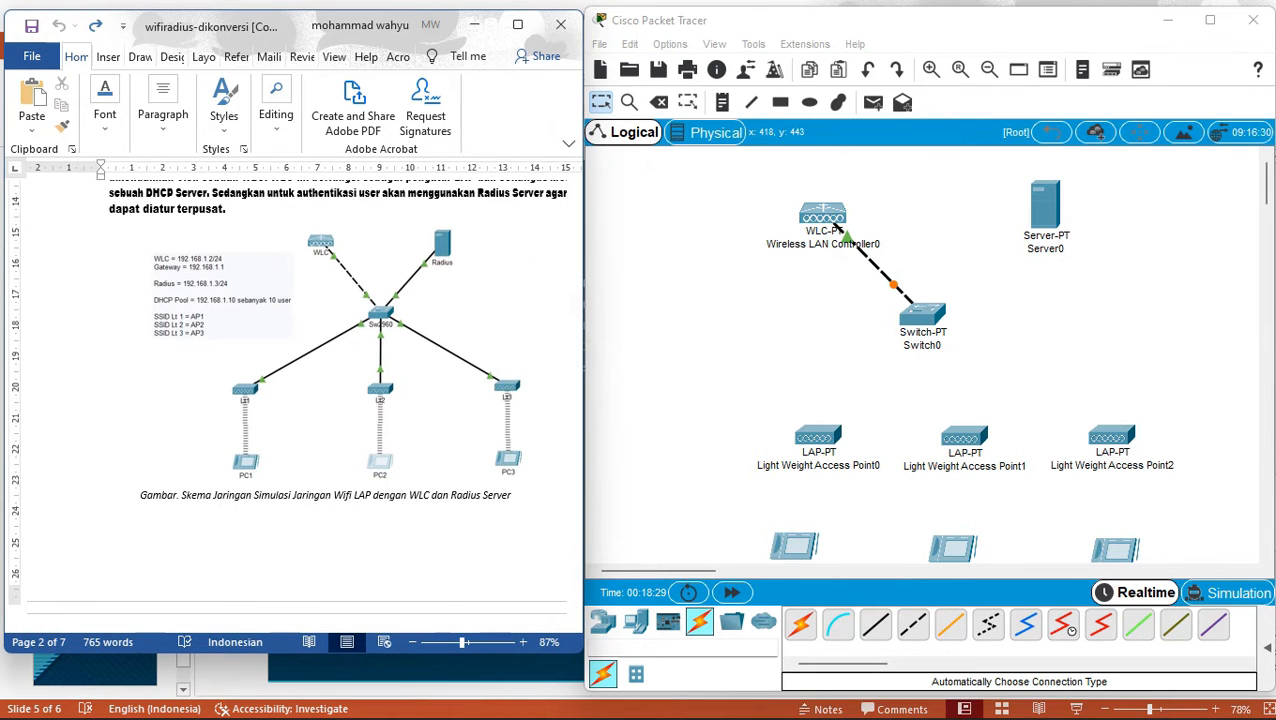
click(800, 624)
click(1045, 208)
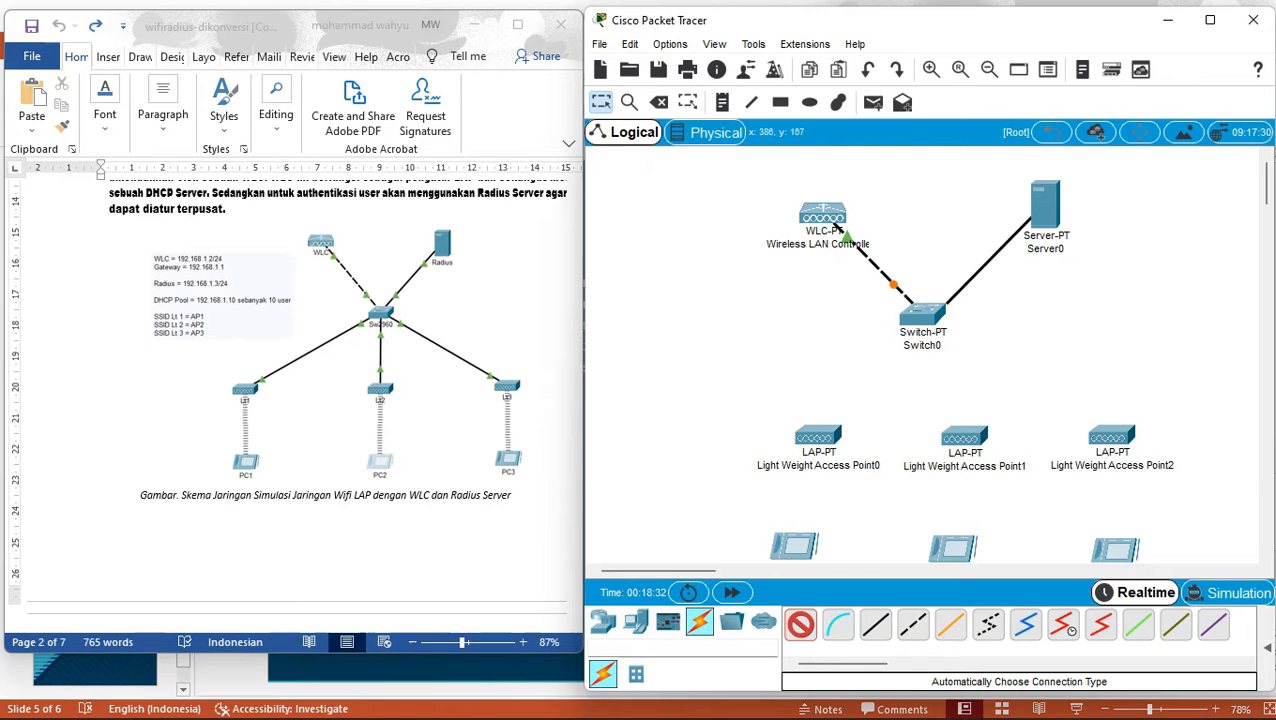
click(915, 312)
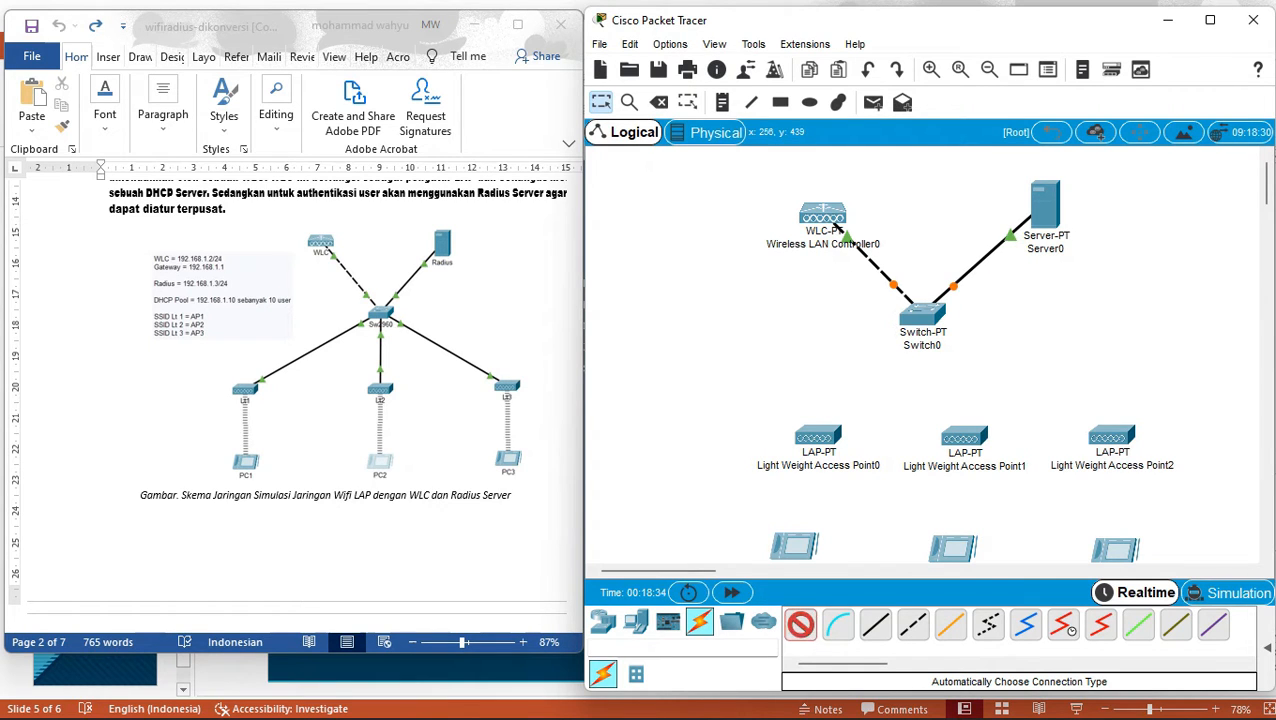
Cable Switch0 to Light Weight Access Point0 and Light Weight Access Point1.
click(918, 314)
click(819, 433)
click(800, 625)
click(922, 315)
click(966, 437)
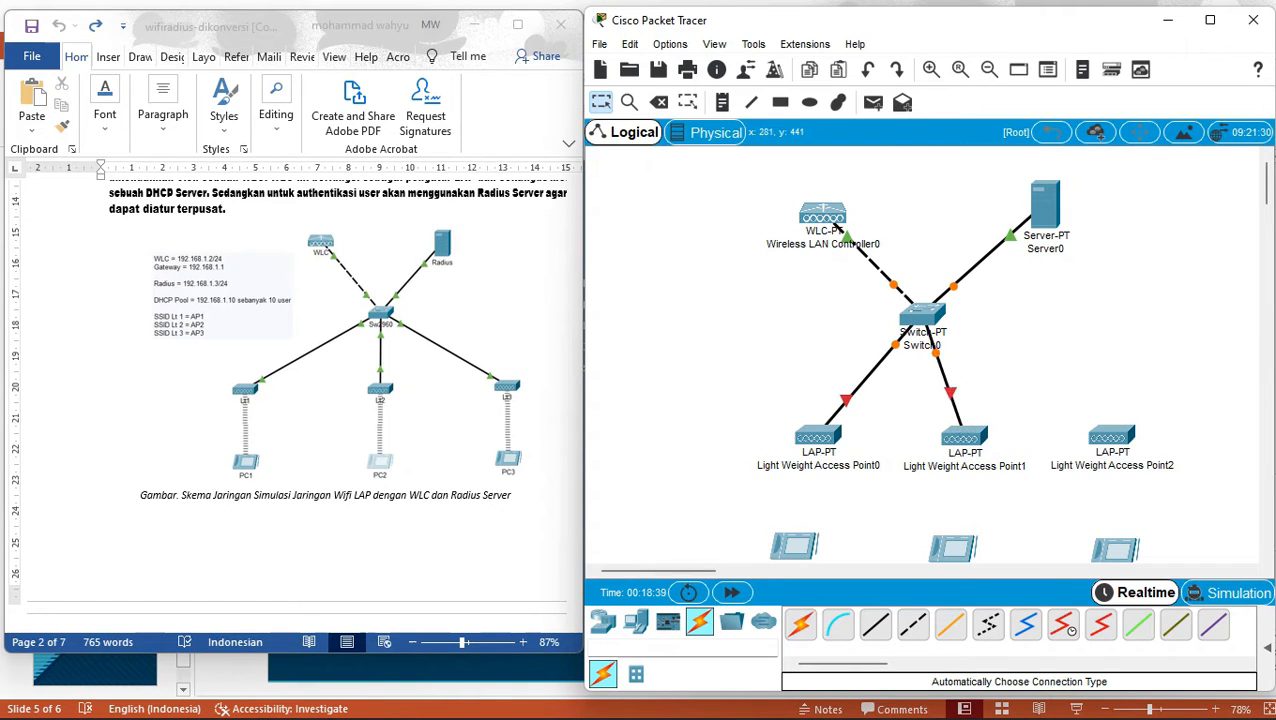
click(800, 625)
Abandon the failed Switch0 cable to Light Weight Access Point2 and open Switch0's device window.
click(935, 323)
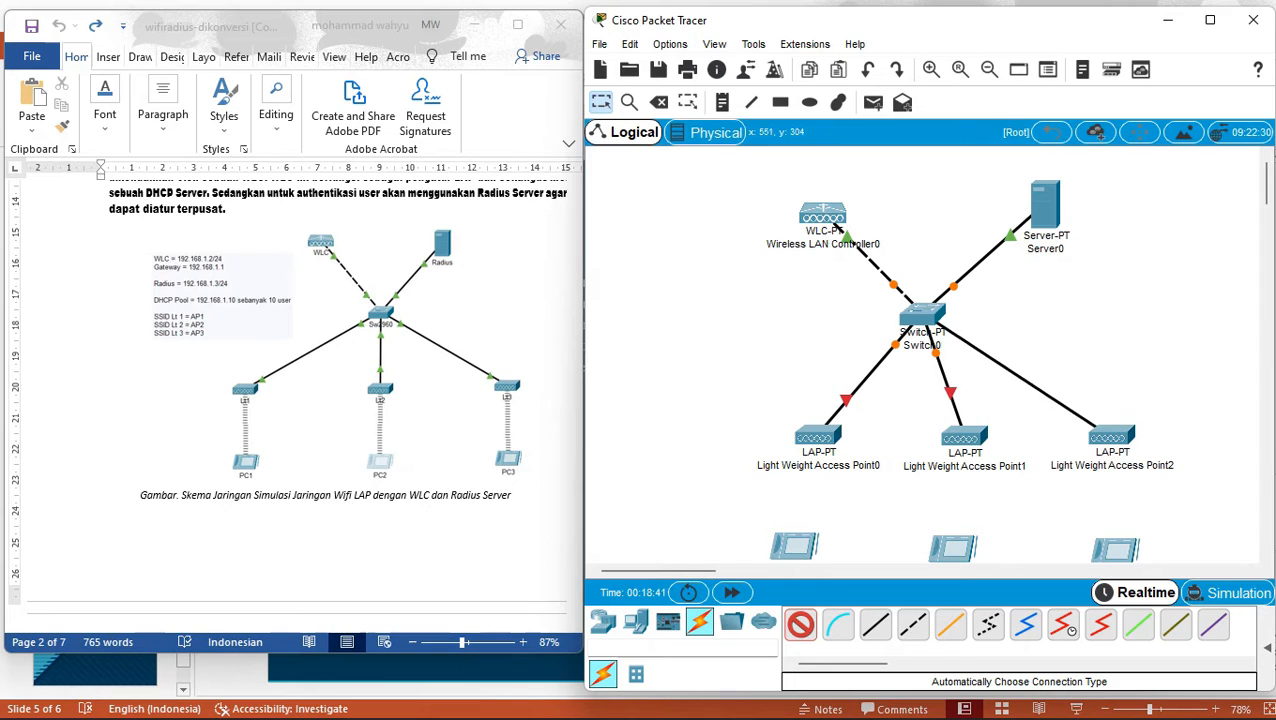
click(1112, 438)
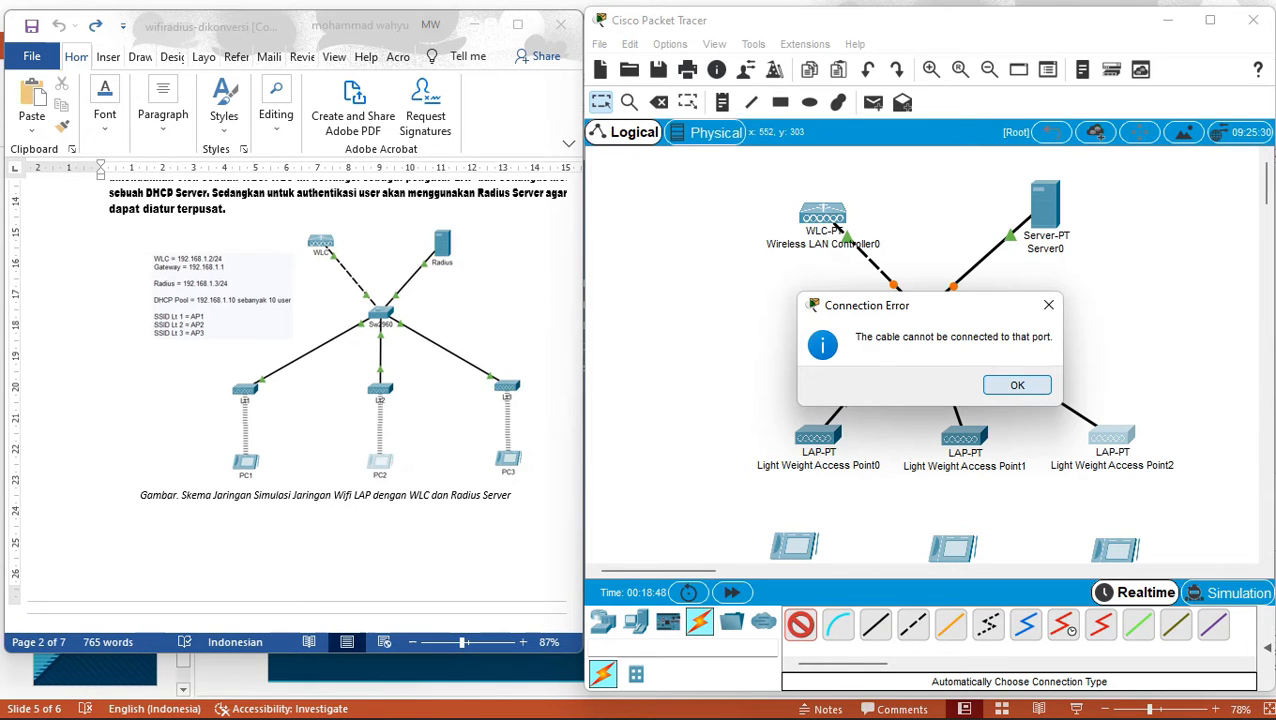
click(1017, 385)
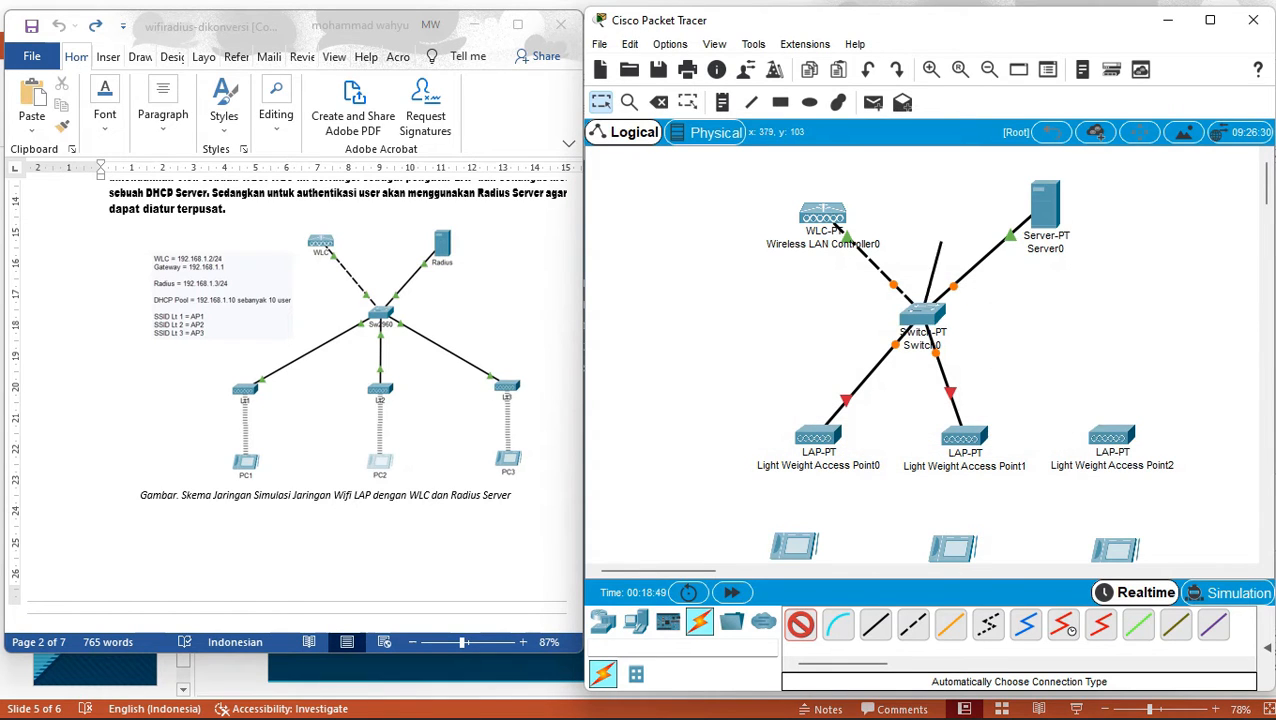
click(922, 315)
click(835, 224)
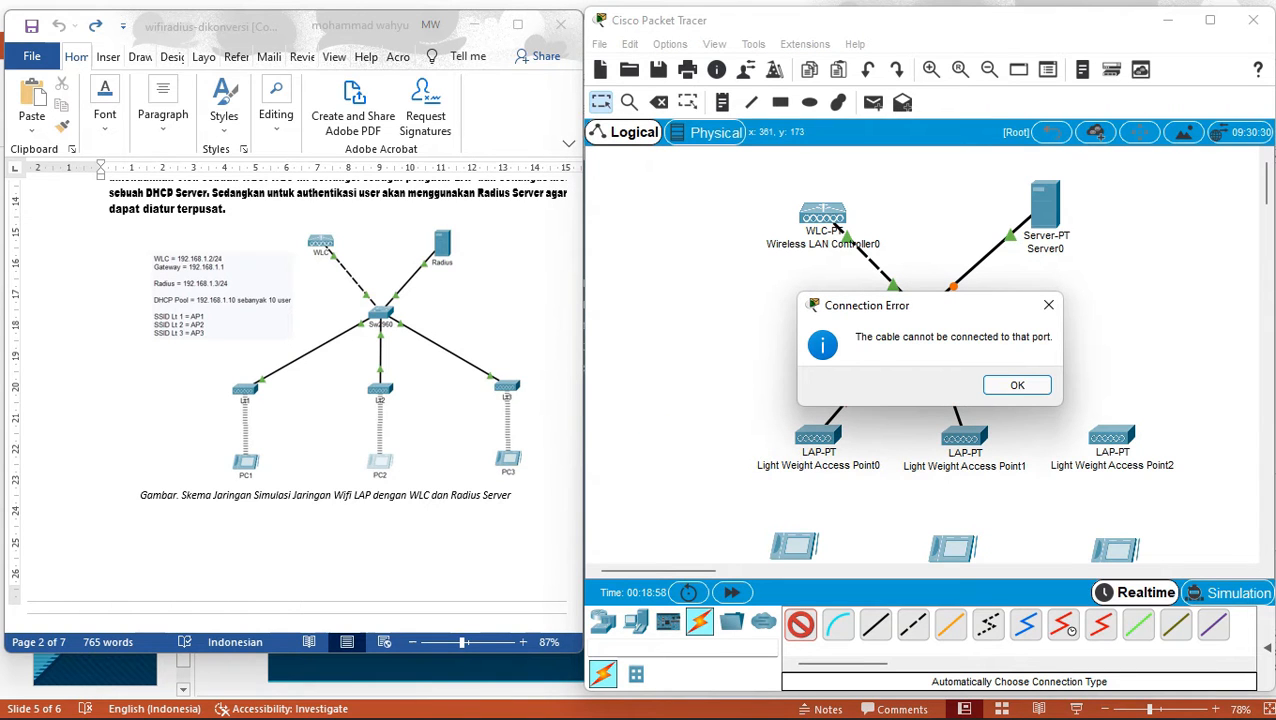
click(1048, 304)
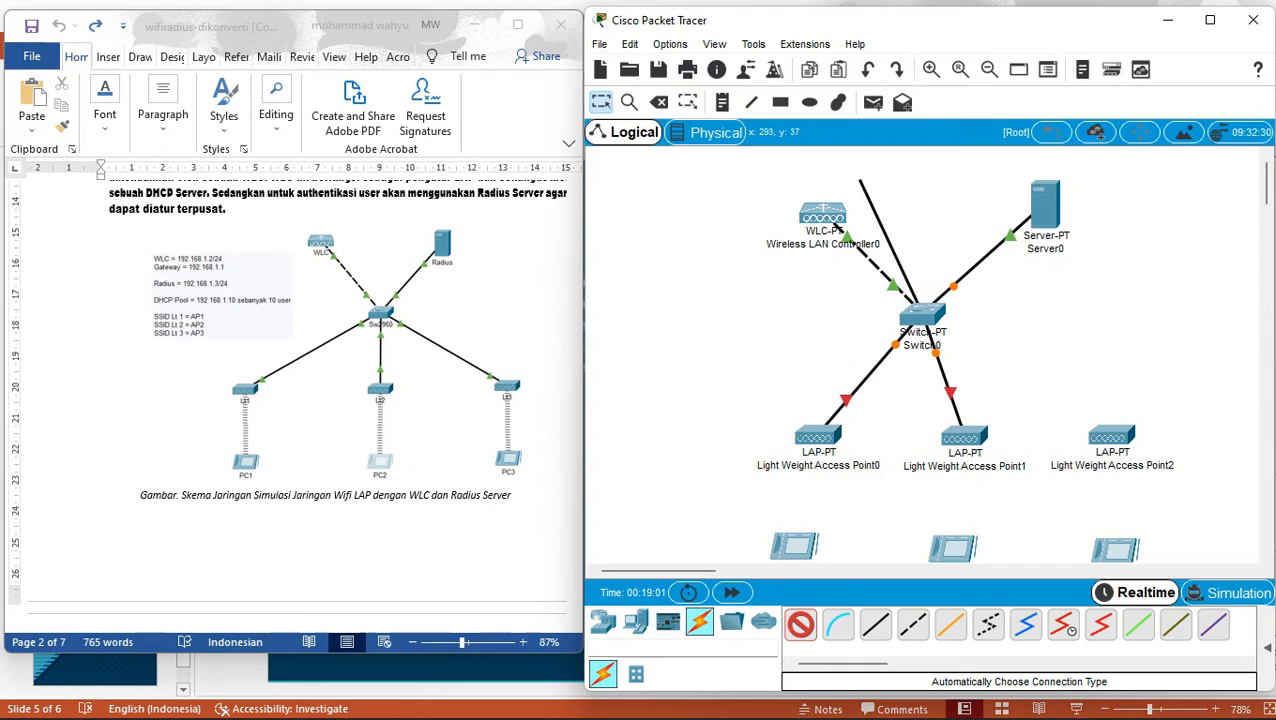
click(658, 102)
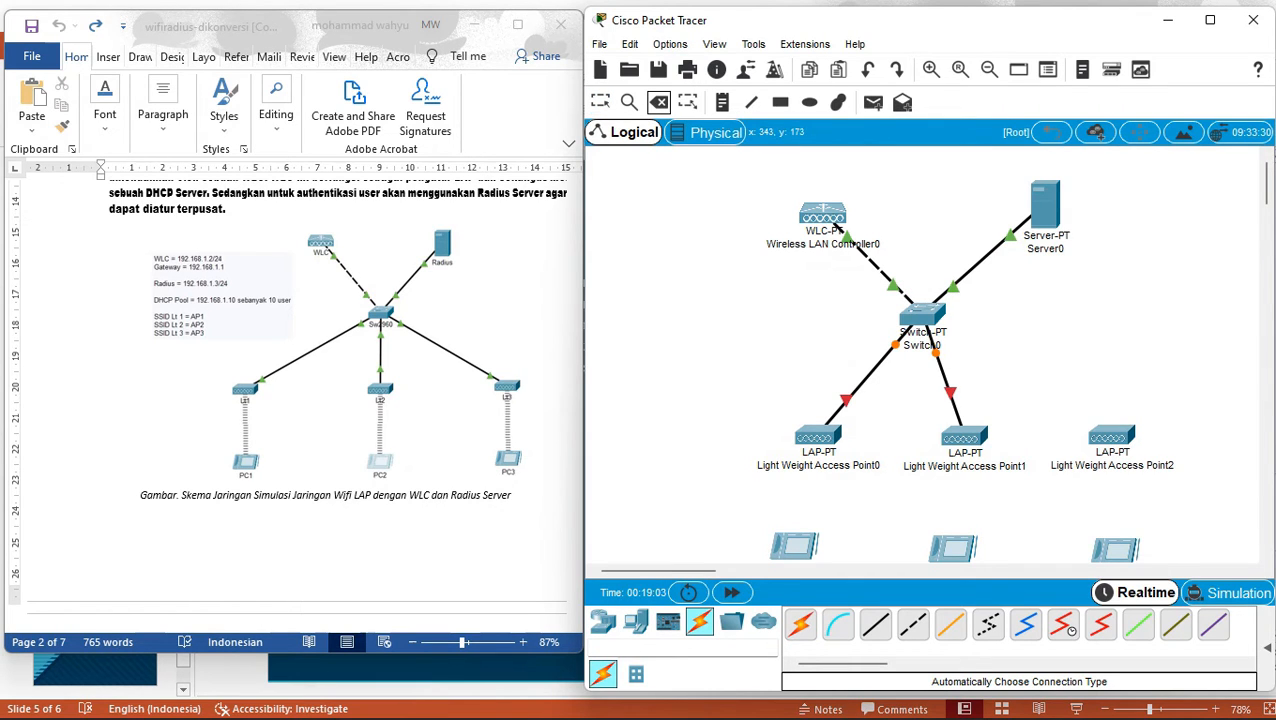
click(600, 102)
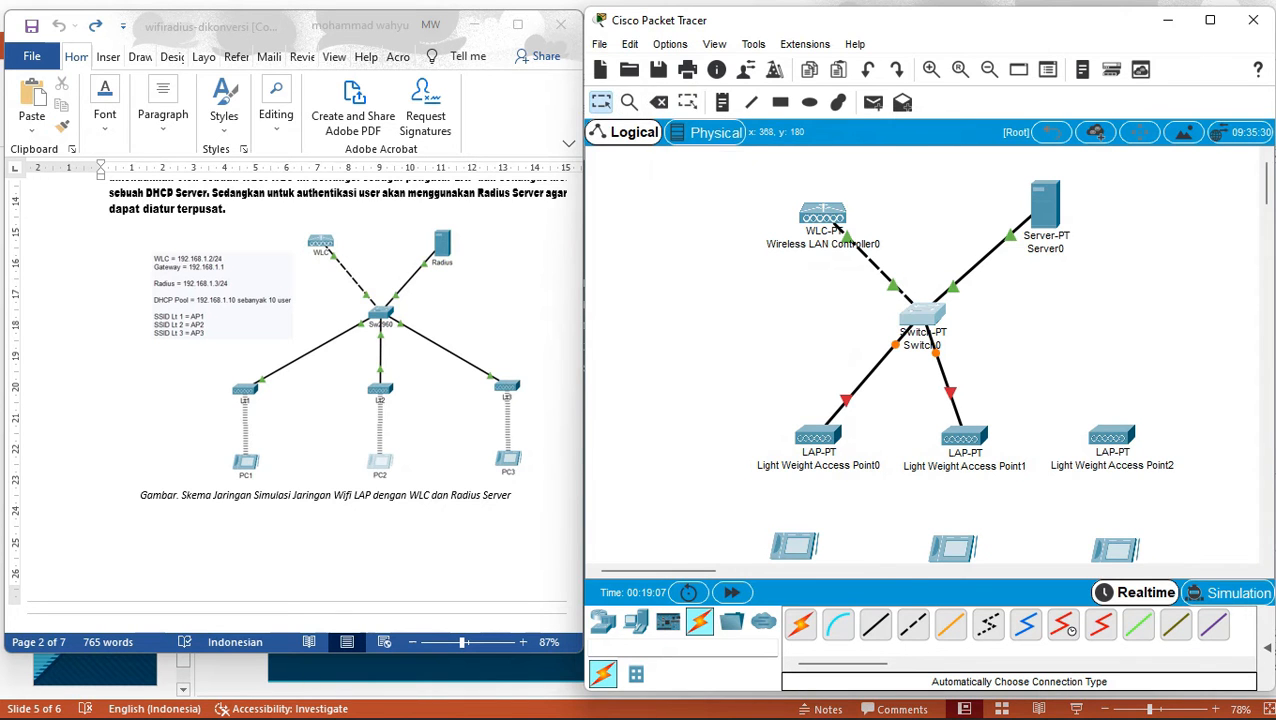
click(920, 313)
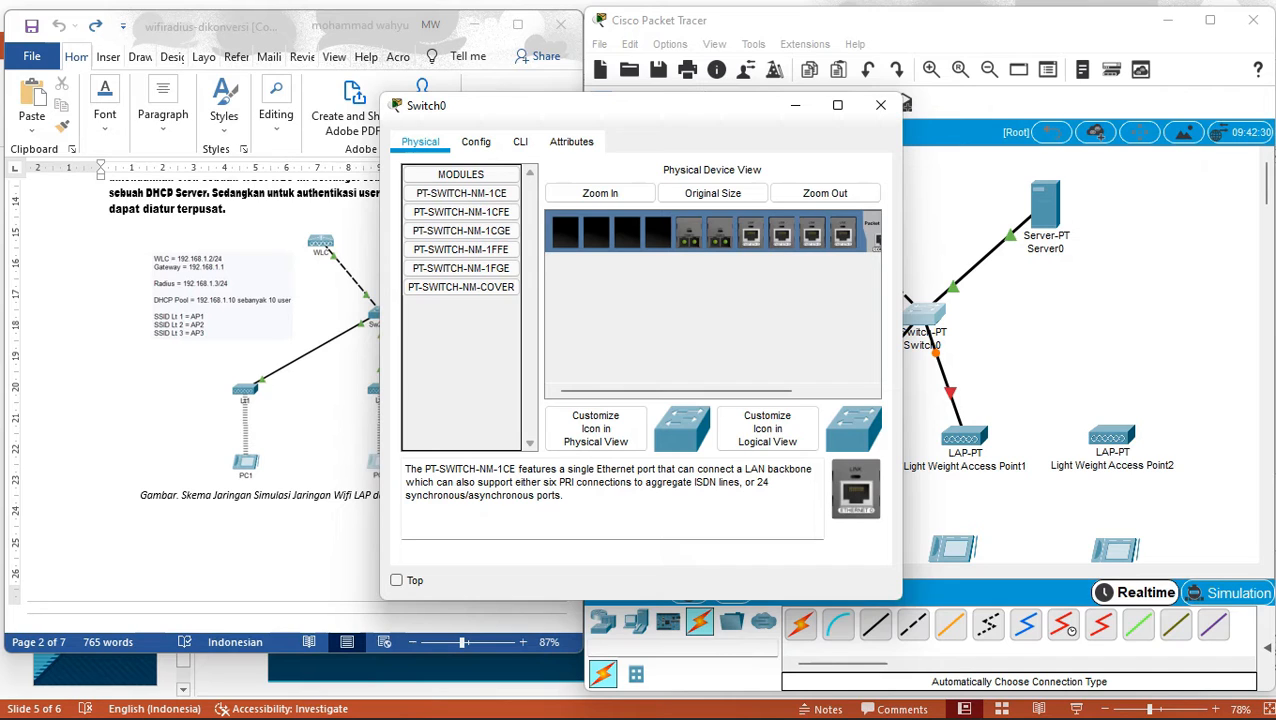
Power off Switch0 and insert the PT-SWITCH-NM-1CE Ethernet module into an empty slot.
drag(684, 391, 758, 391)
click(820, 233)
drag(856, 489, 852, 484)
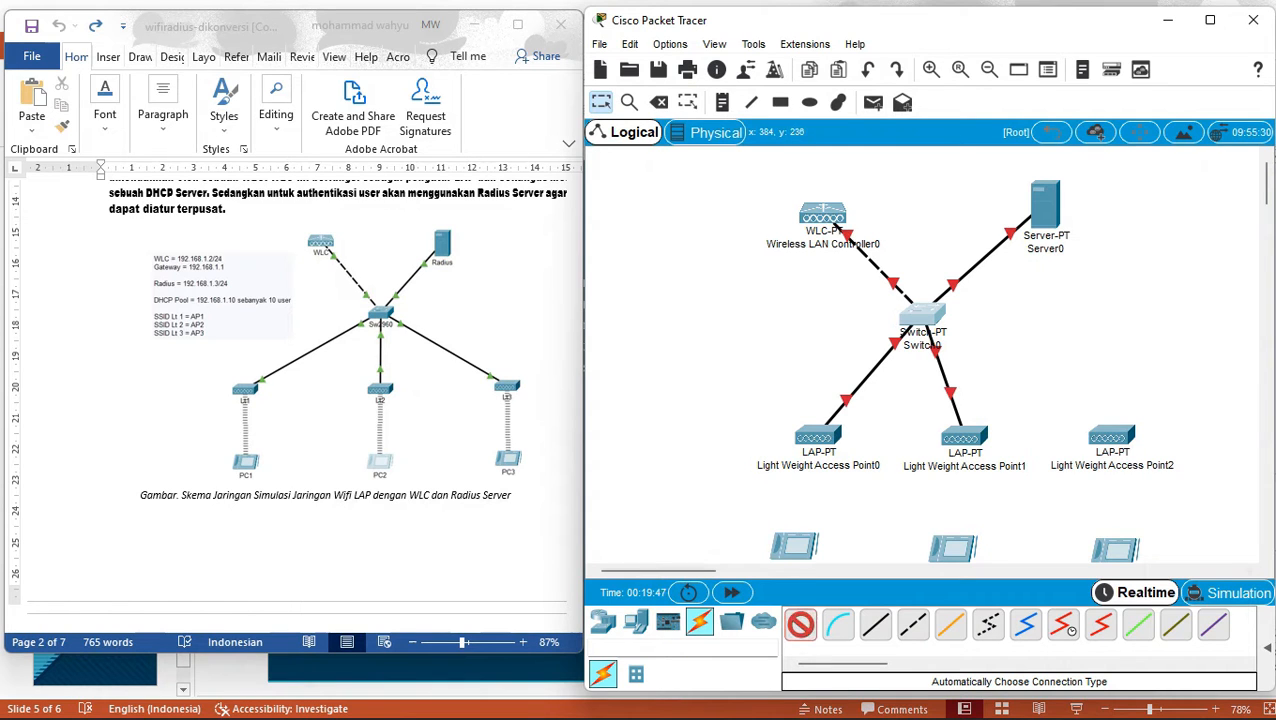
Cable Light Weight Access Point2 to Switch0, then scroll the guide to the Radius server IP step.
click(921, 314)
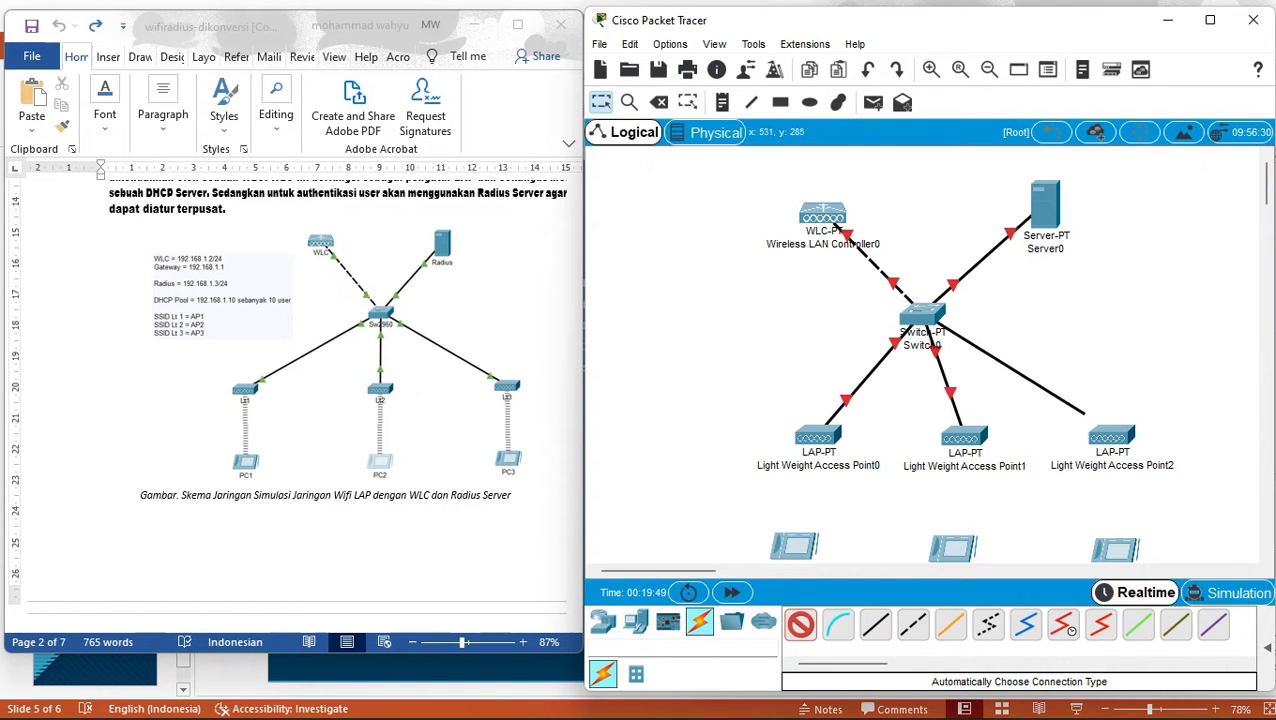
click(1110, 447)
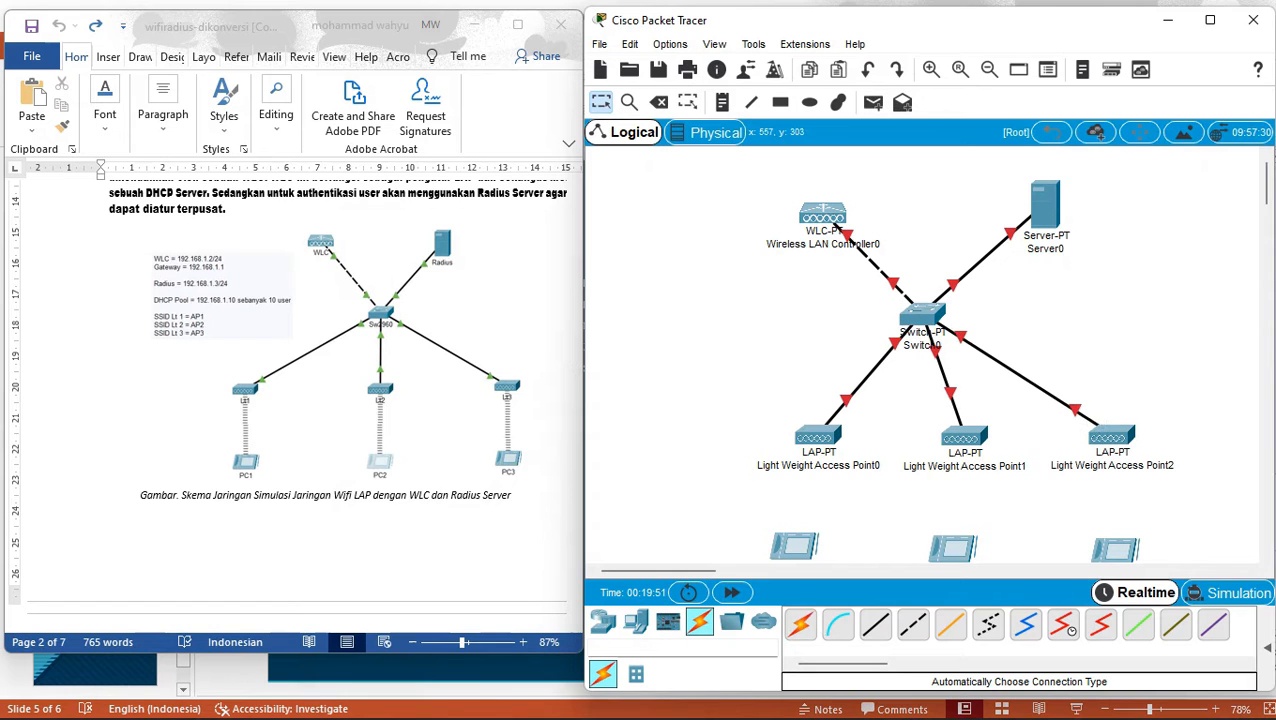
mouse_move(904, 310)
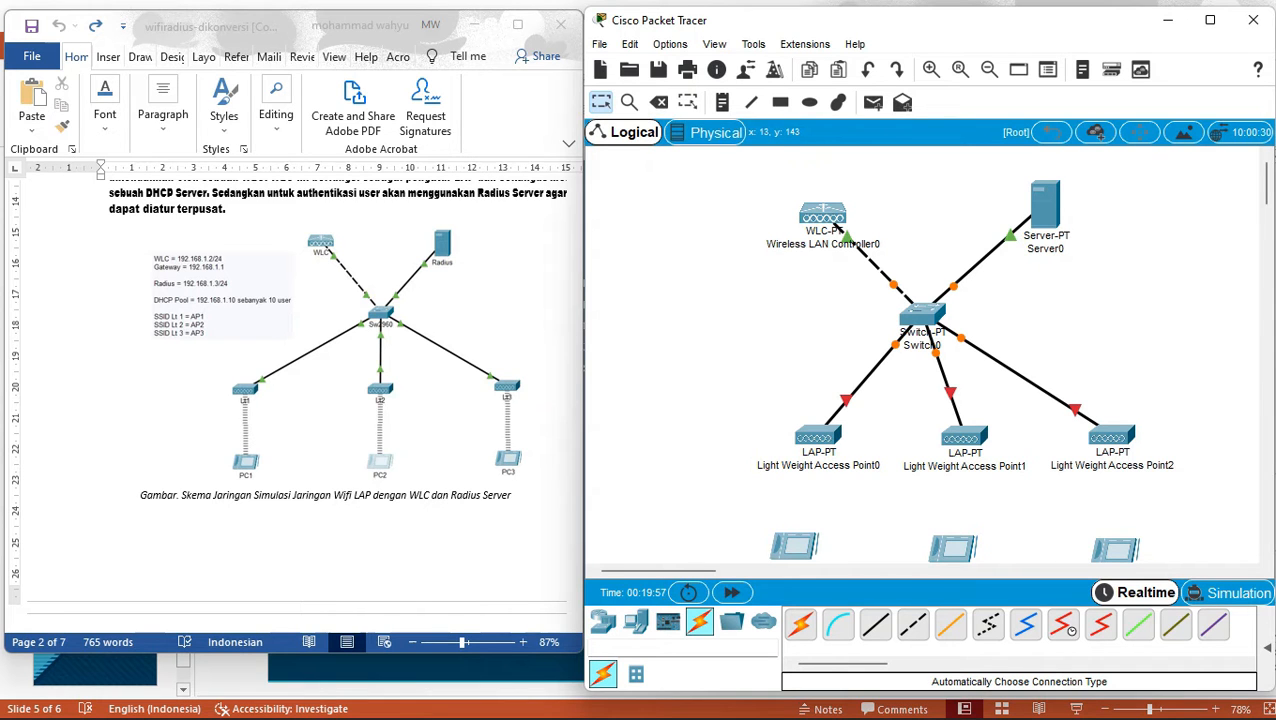
click(546, 236)
key(Down)
key(Down)
key(Down)
key(Down)
key(Down)
key(Down)
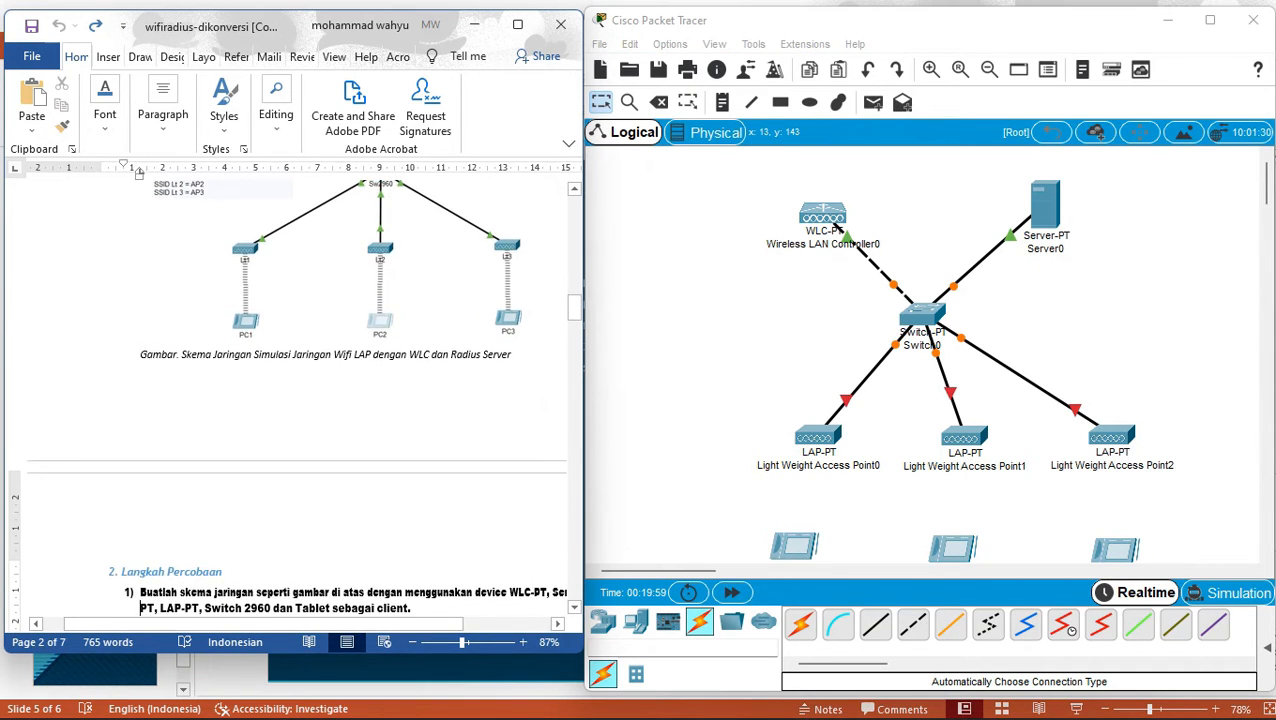
key(Down)
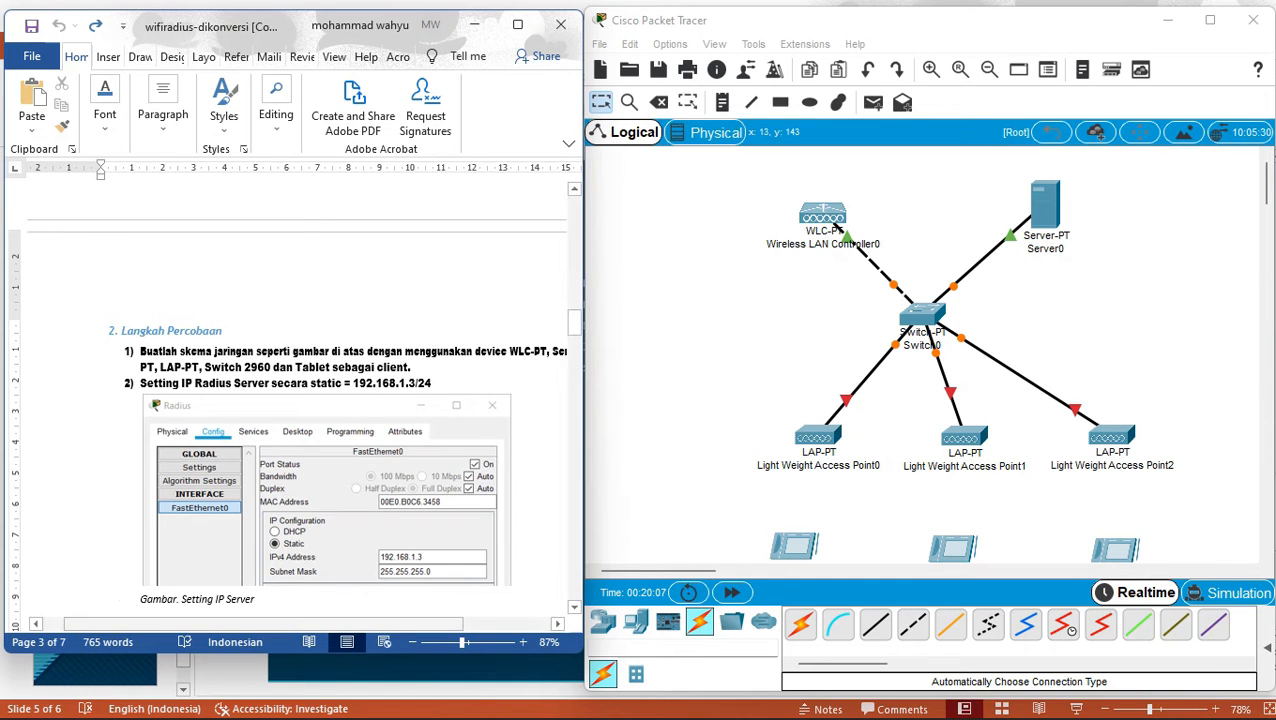
scroll(290, 400, right, 1)
scroll(290, 400, right, 1)
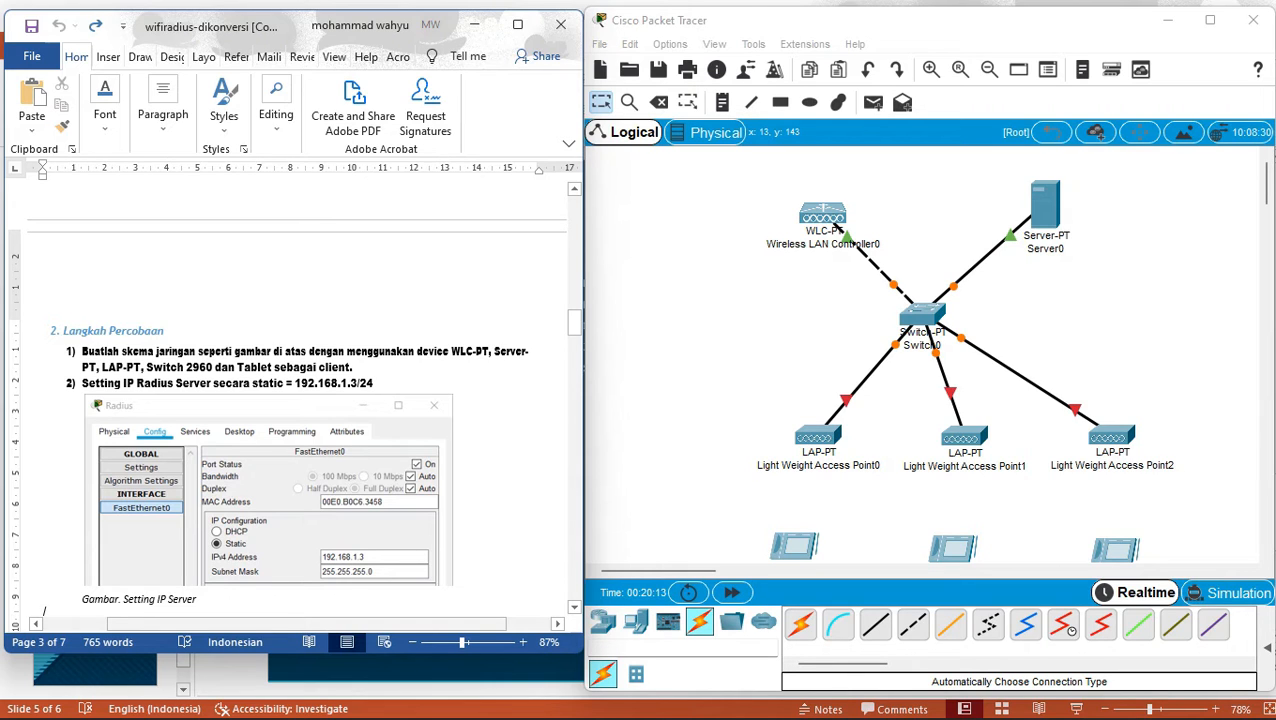
drag(574, 322, 574, 329)
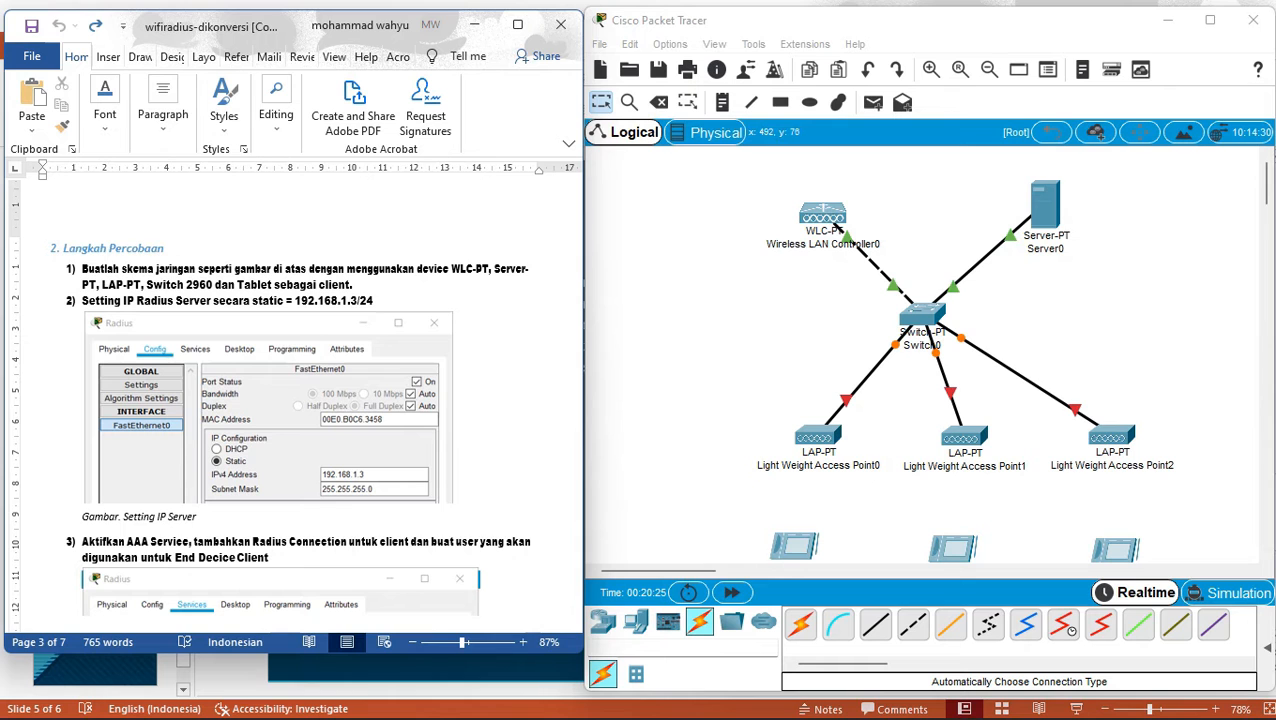
In Server0's Global Settings, enter 192.168.1.3 as the gateway after fixing an invalid entry.
double_click(1045, 210)
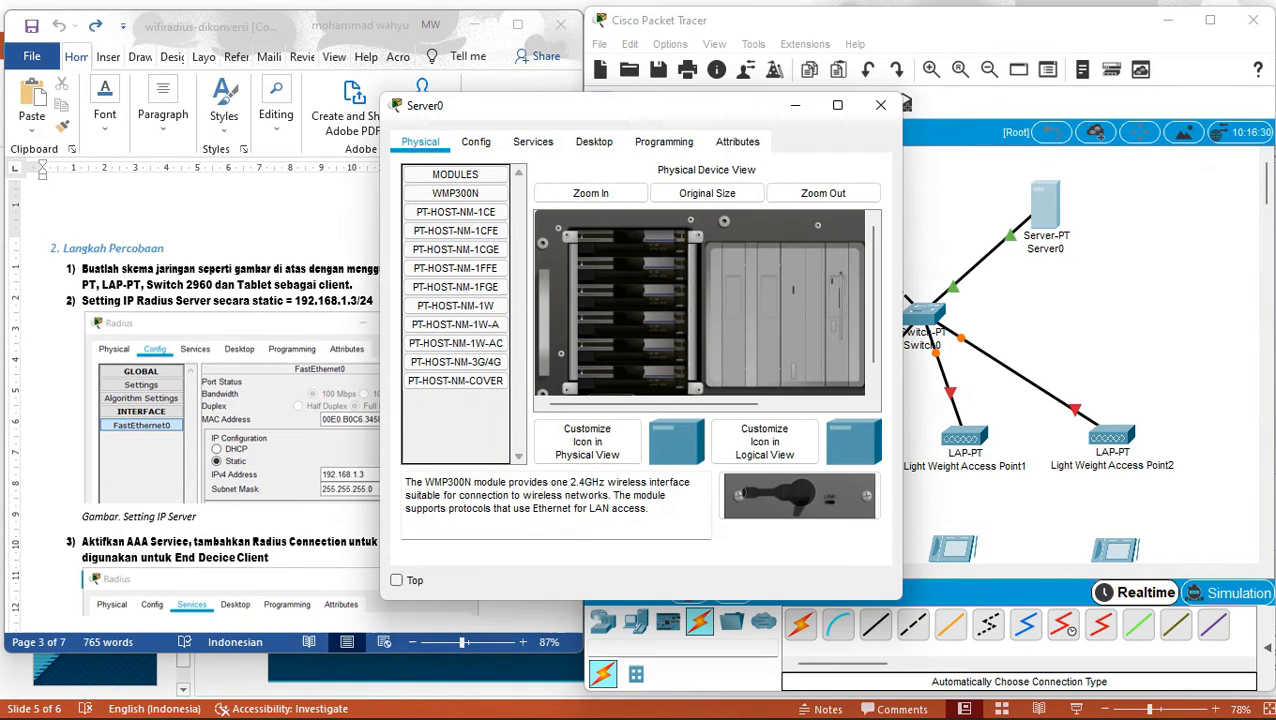
drag(620, 105, 857, 124)
click(543, 152)
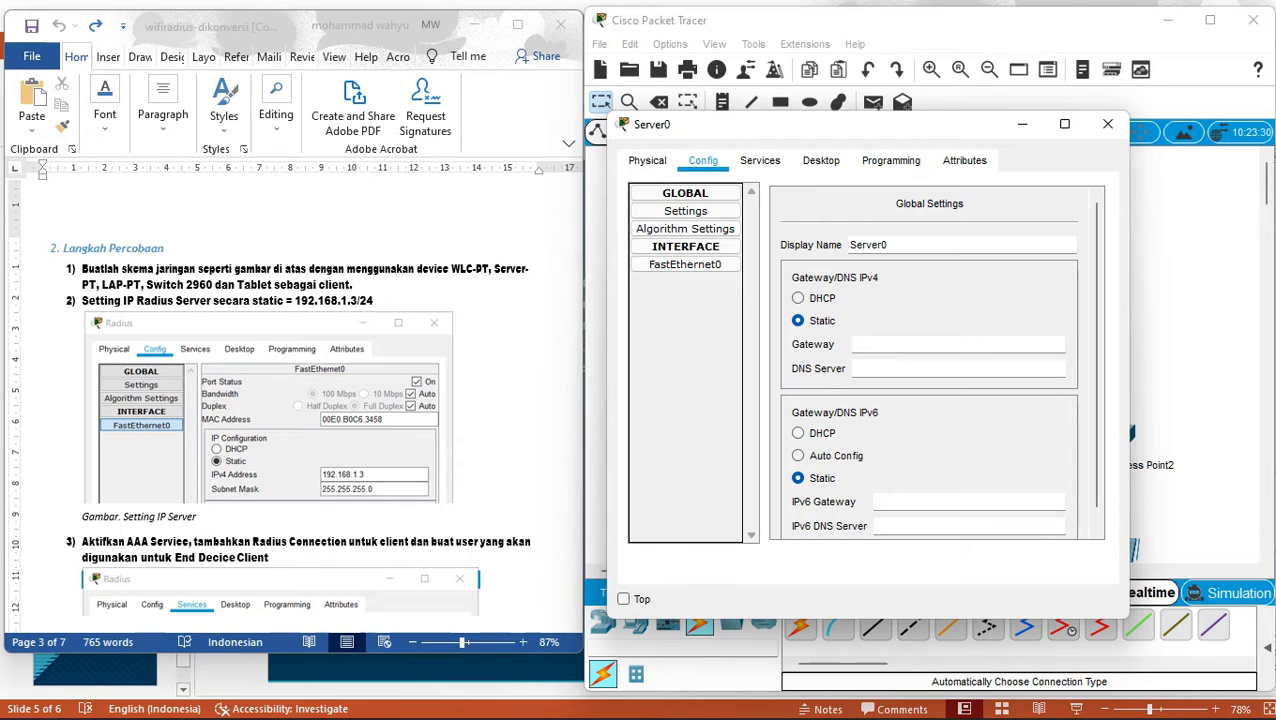
text(192.168.1.3/24)
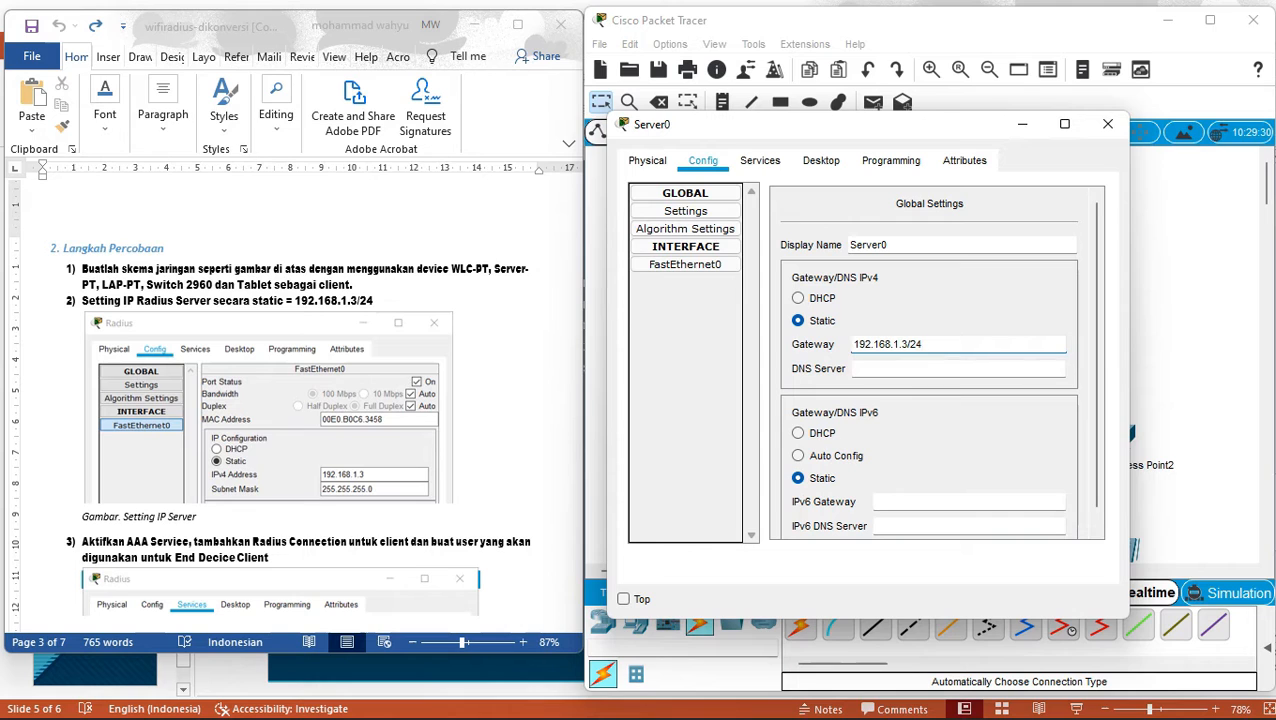
key(Return)
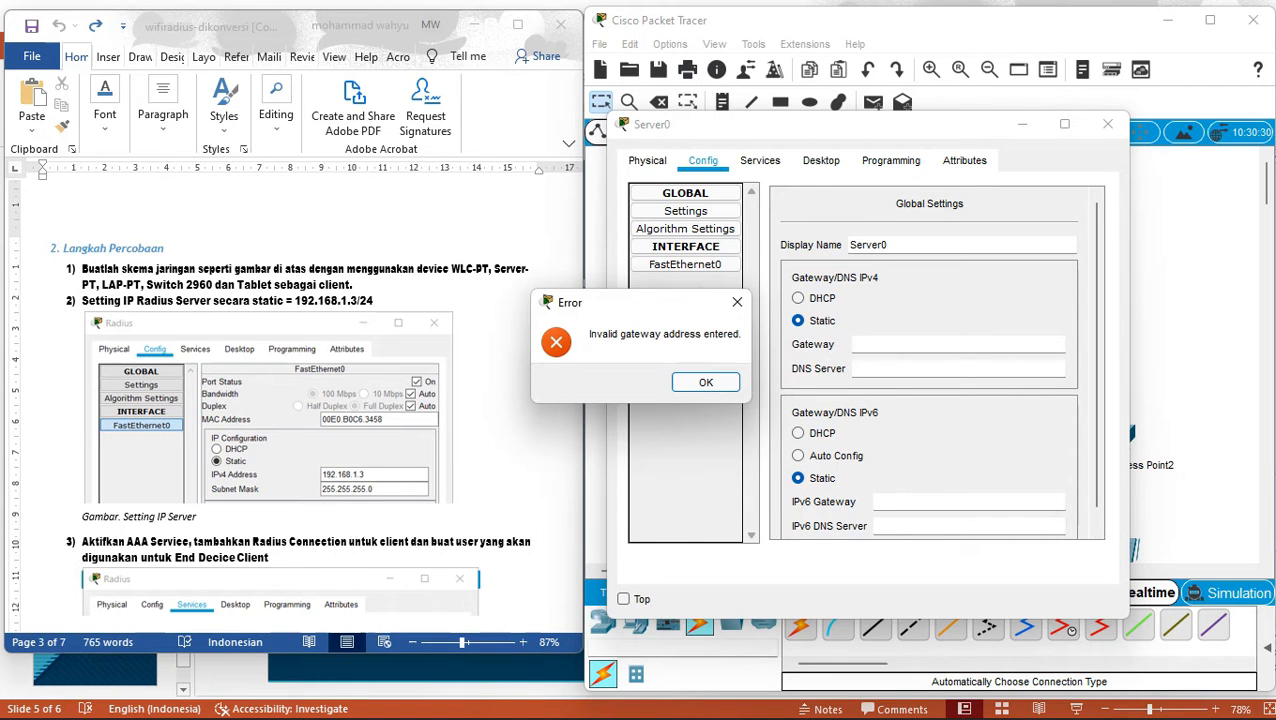
key(Return)
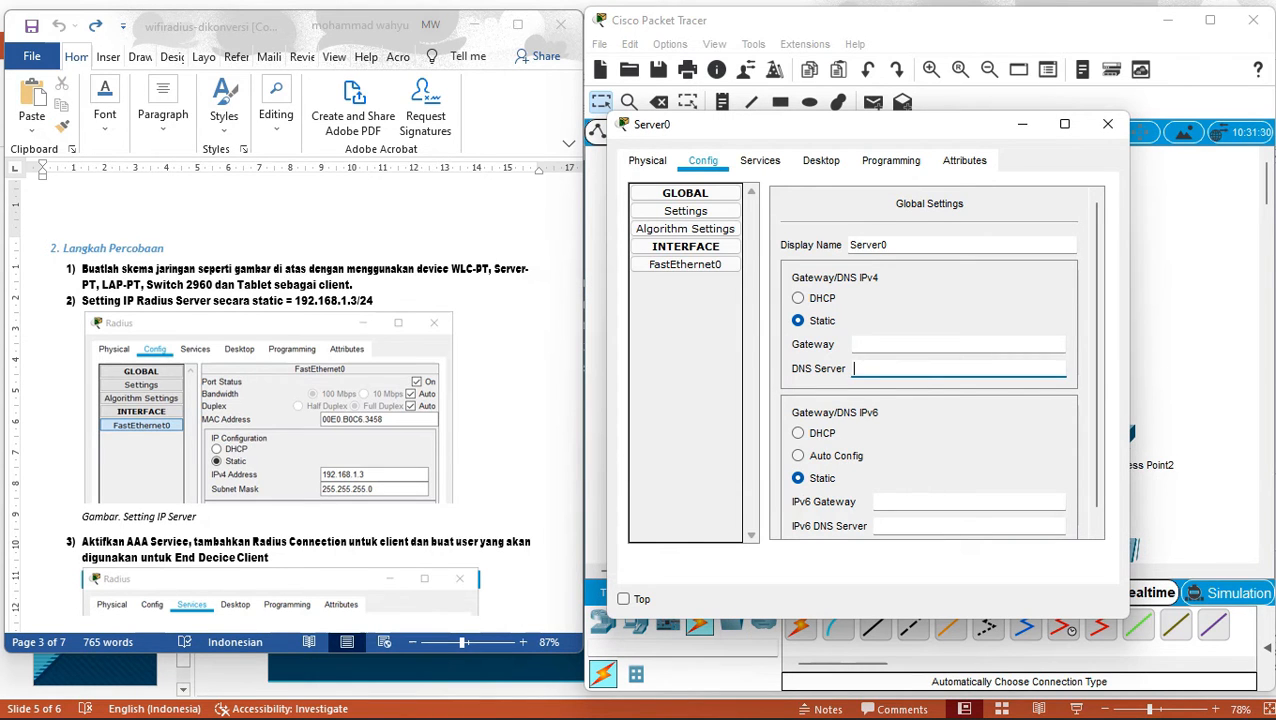
click(856, 344)
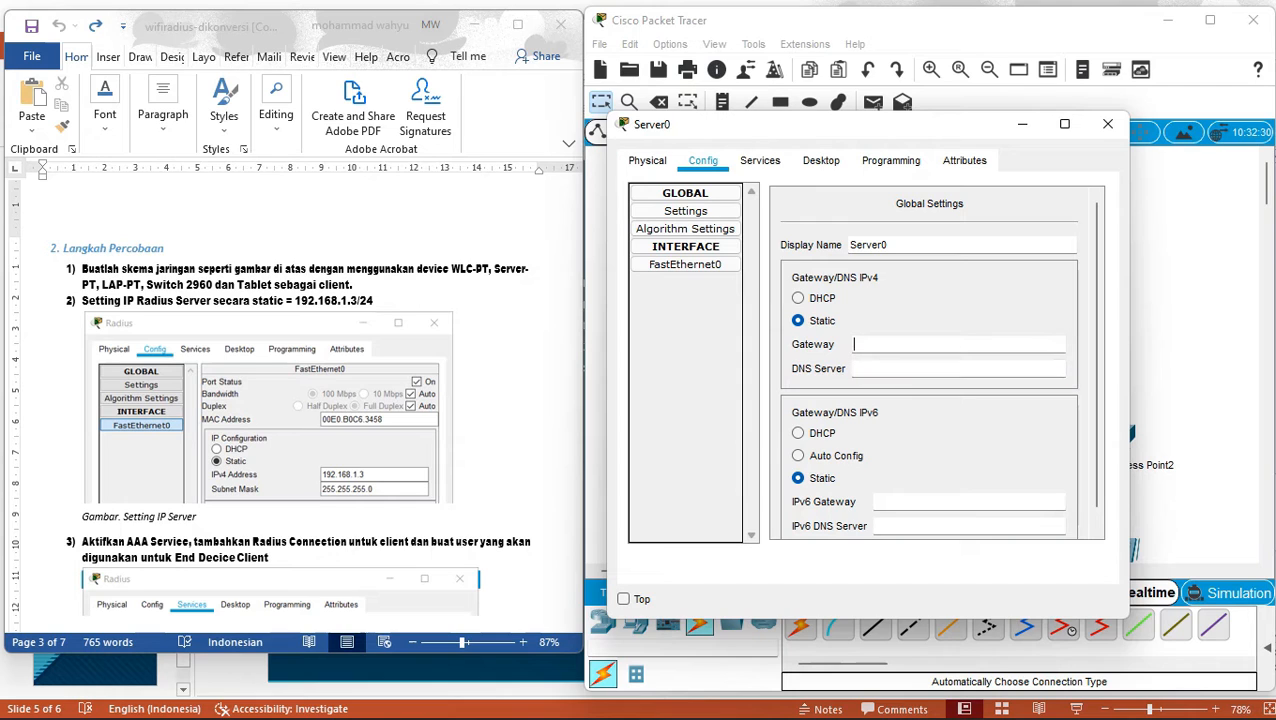
text(10)
key(BackSpace)
text(92.168.1.3)
click(856, 369)
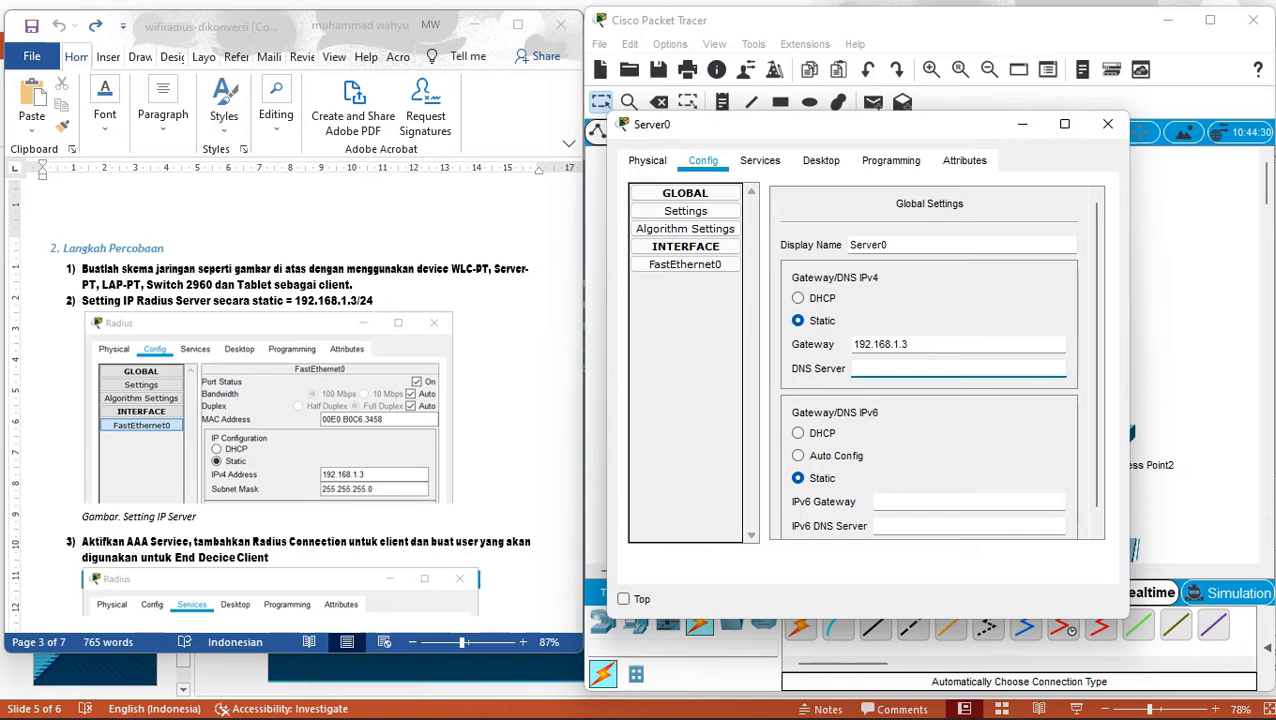
Assign Server0's FastEthernet0 IP 192.168.1.3 with the auto-filled 255.255.255.0 mask.
click(685, 264)
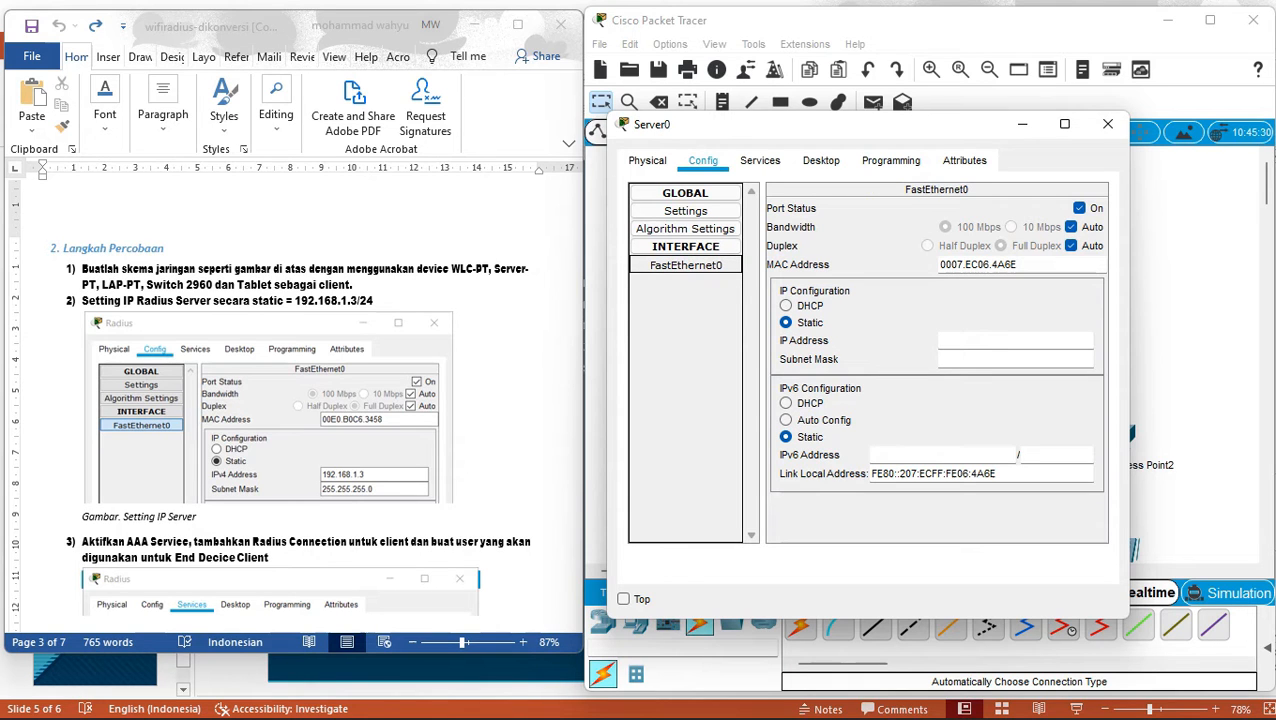
click(1015, 340)
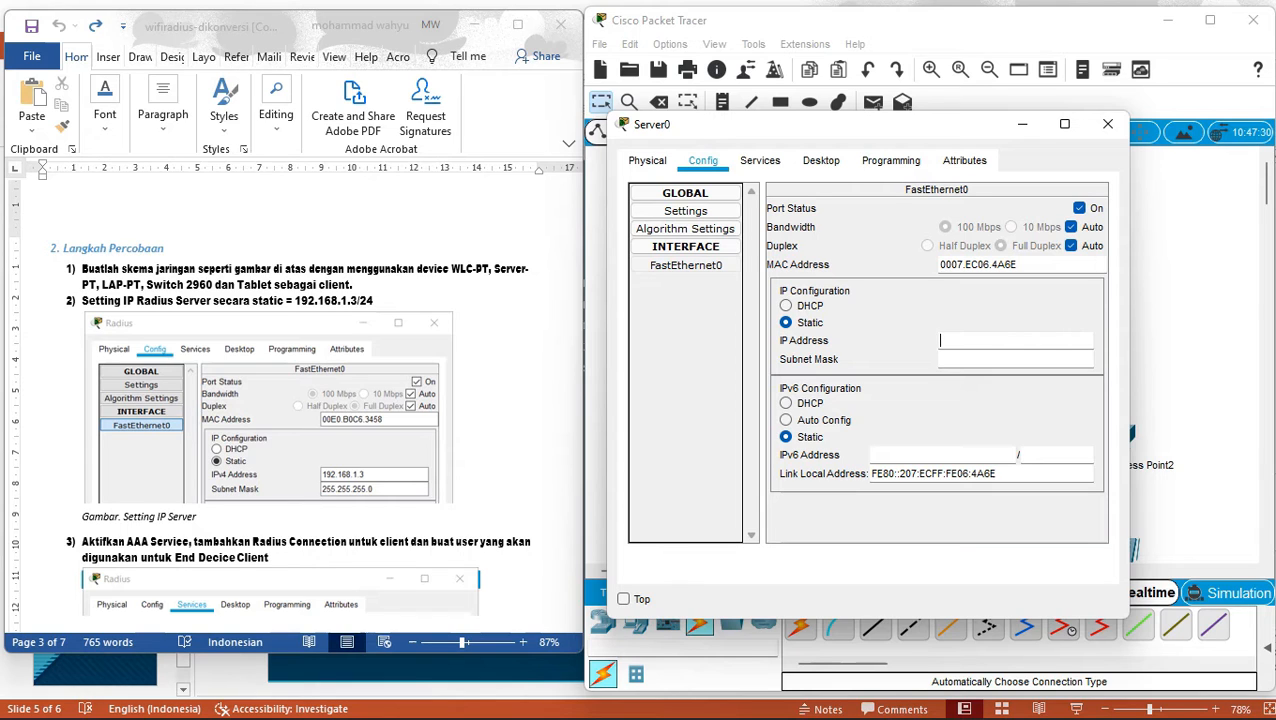
text(192.168.1.3)
click(960, 359)
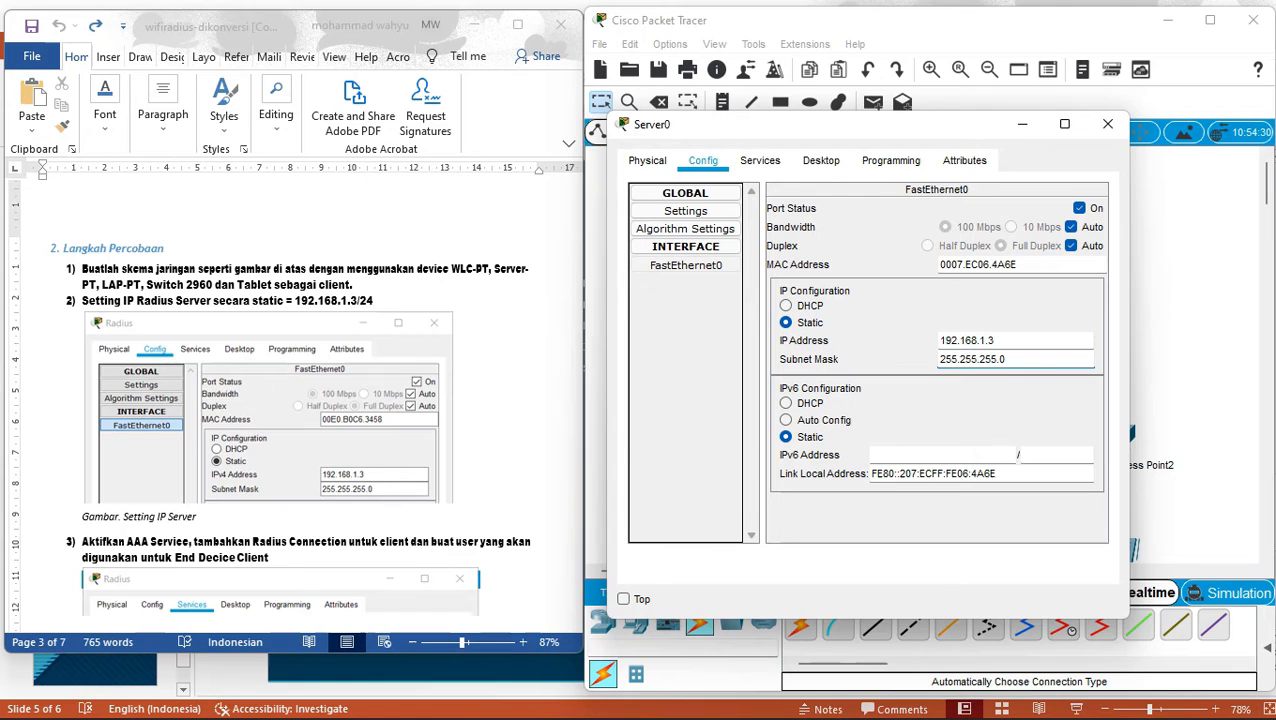
click(44, 528)
scroll(44, 528, down, 10)
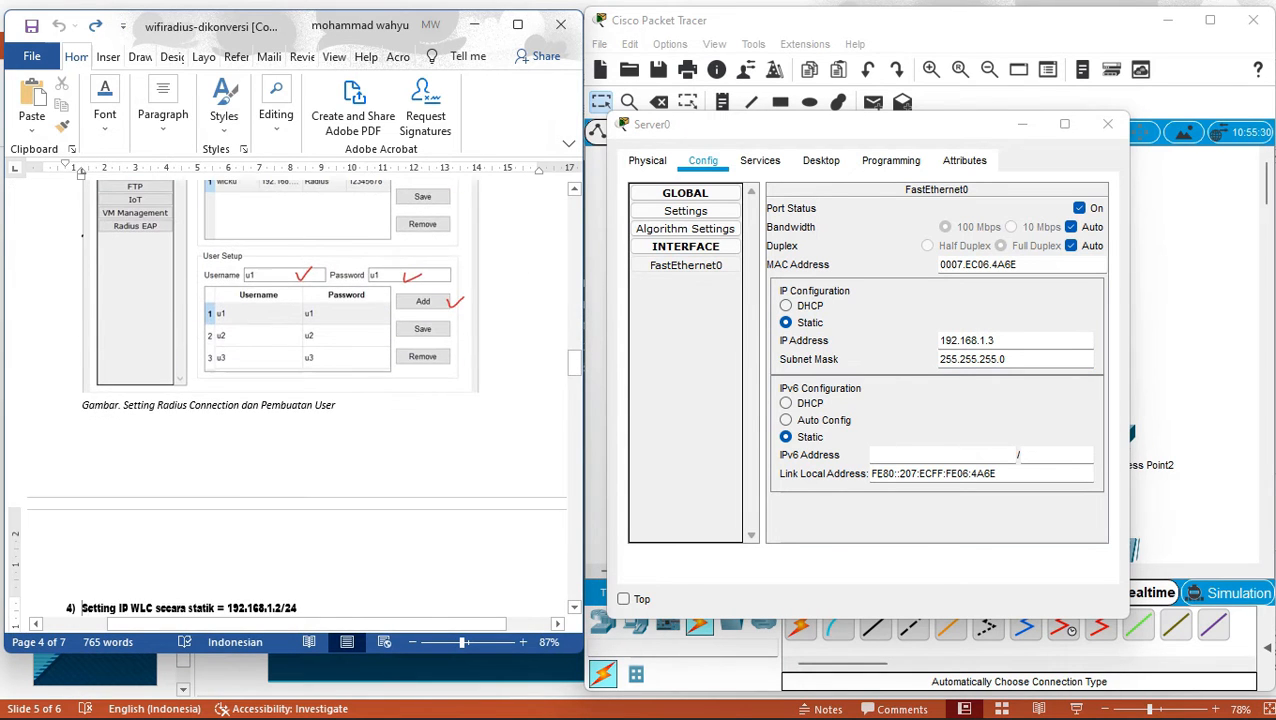
scroll(44, 528, up, 1)
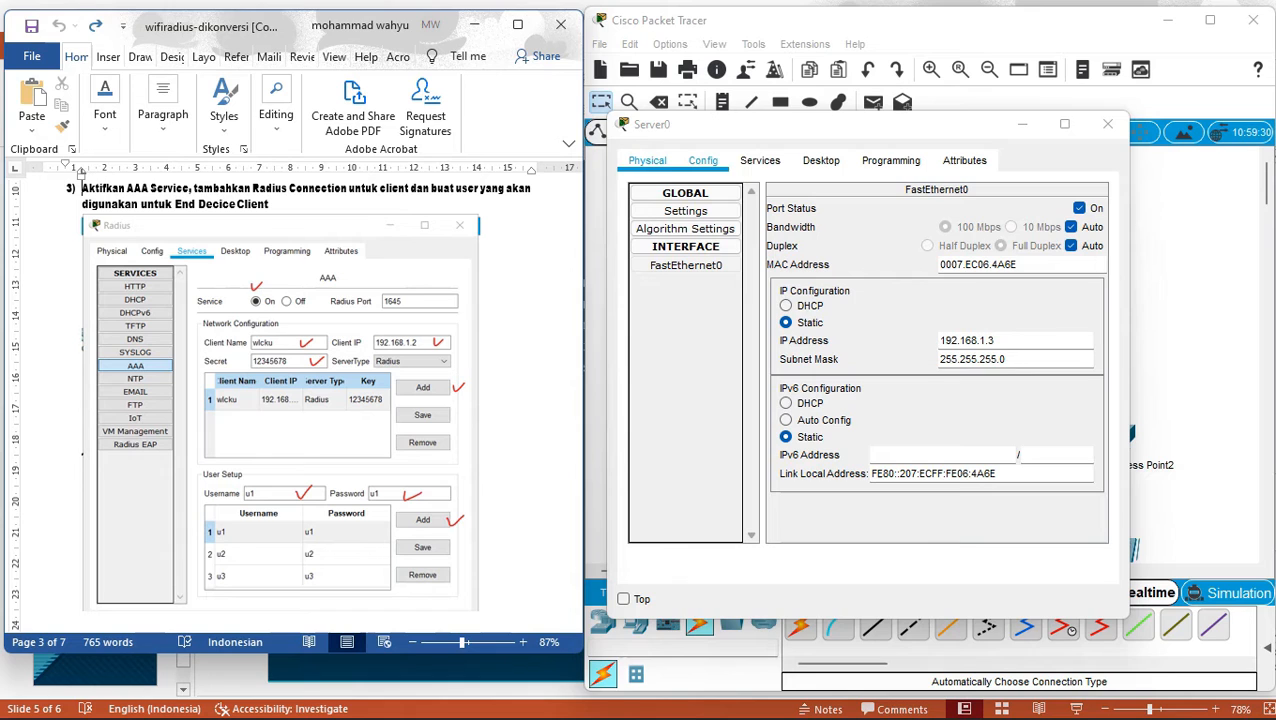
Turn on Server0's AAA service and add Radius client wlcku at 192.168.1.2 with its shared secret.
click(760, 161)
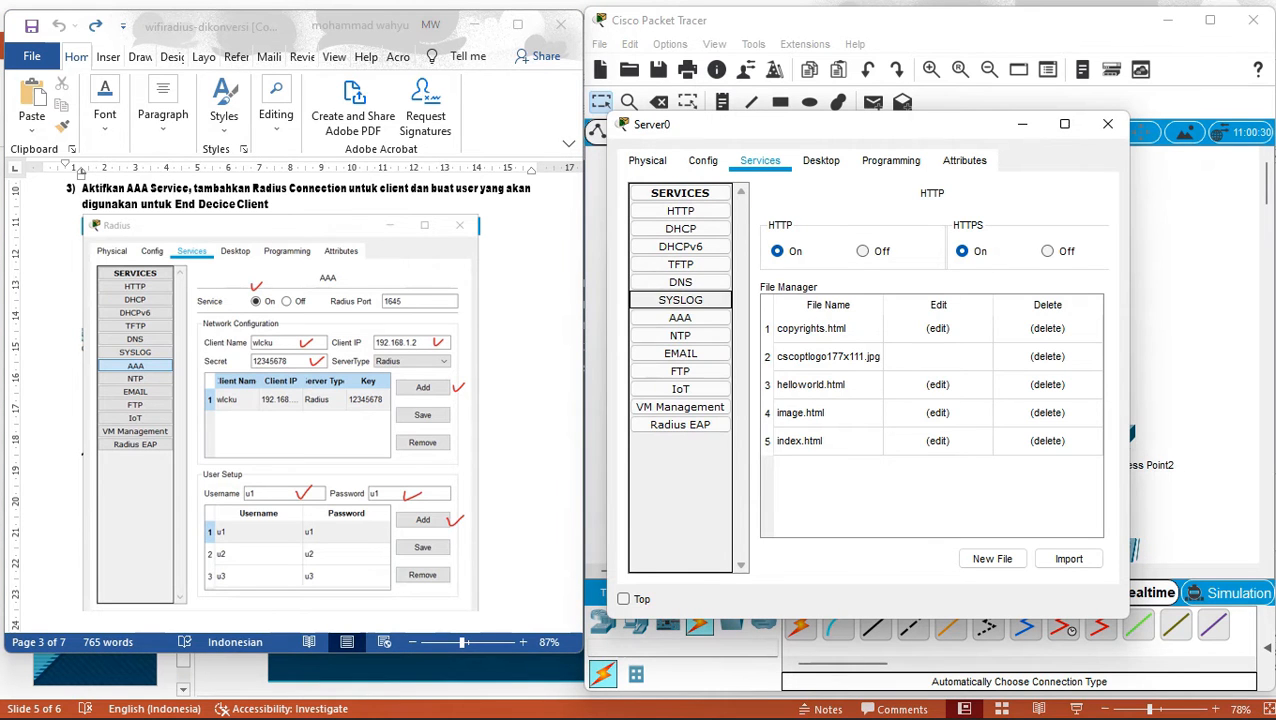
click(680, 318)
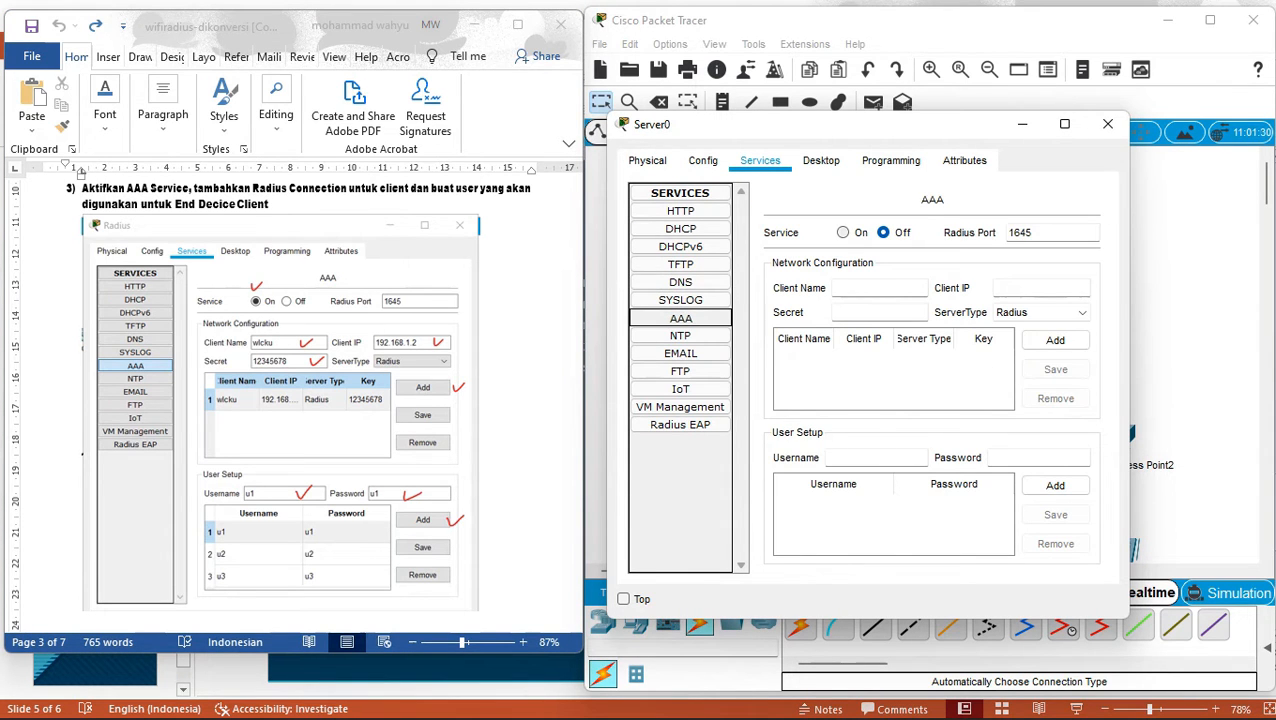
click(843, 232)
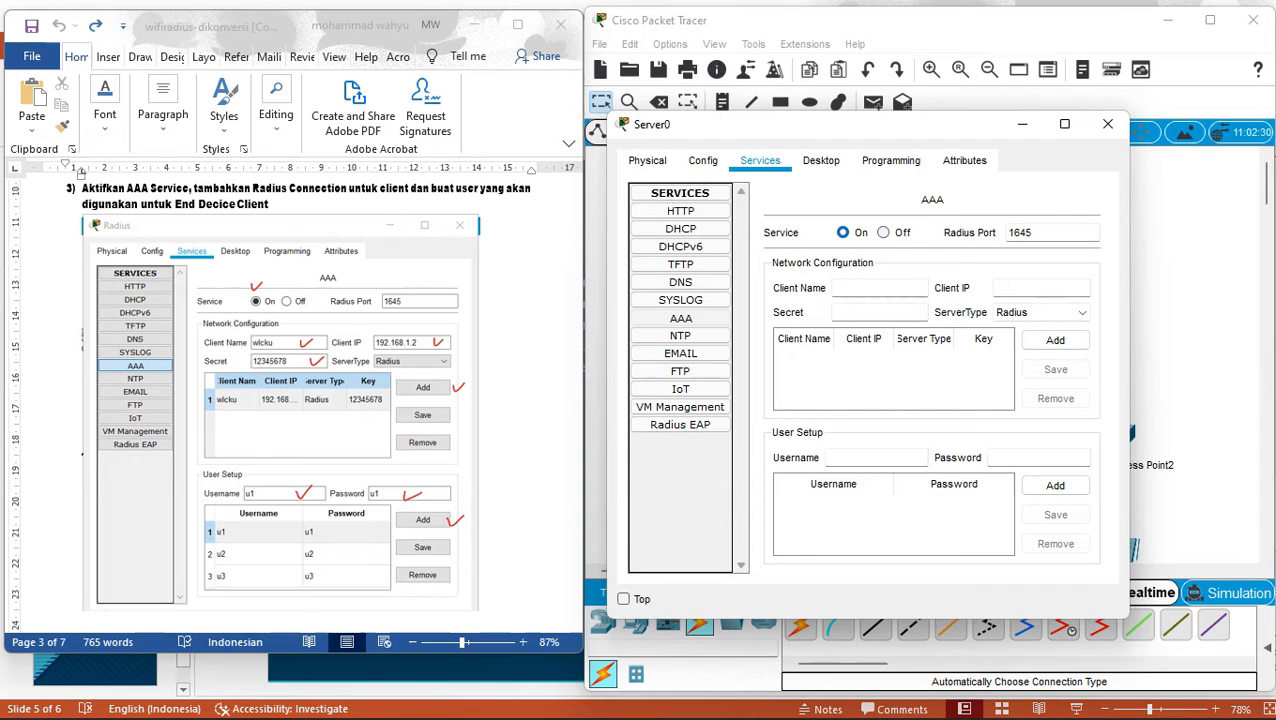
text(wlcku)
click(1040, 288)
text(192.168.1.2)
click(879, 313)
text(1234)
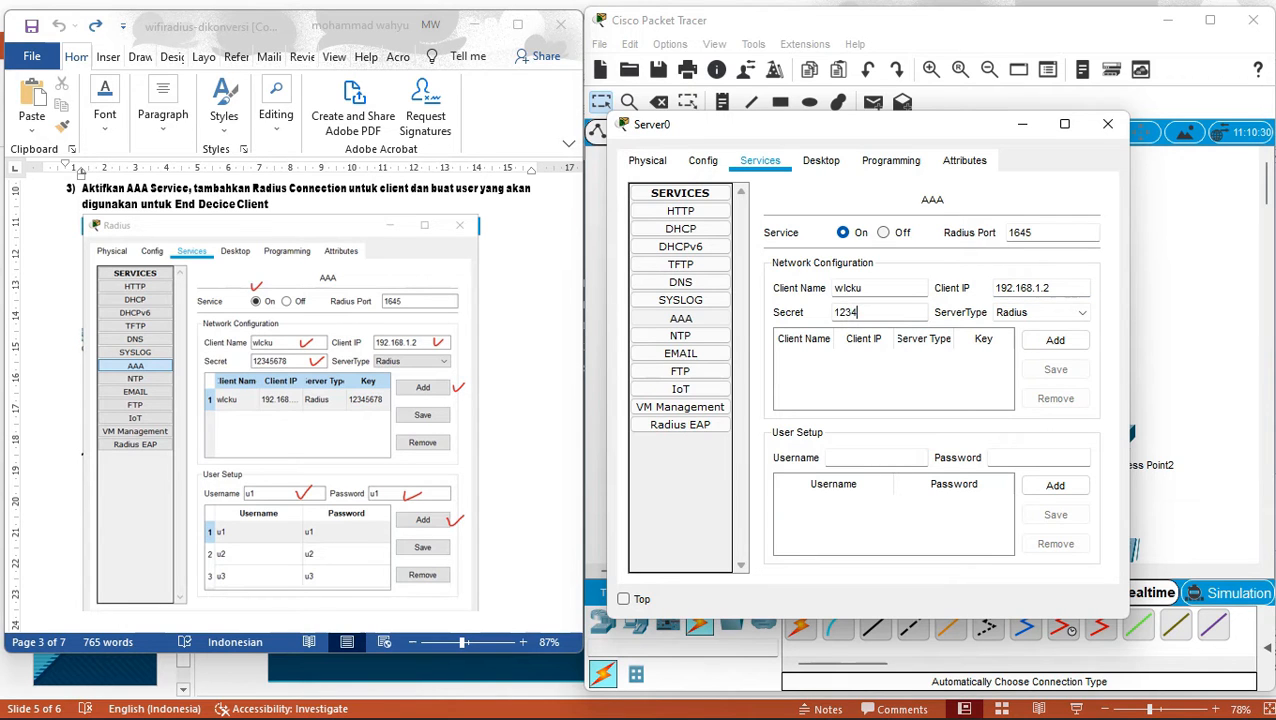
text(5678)
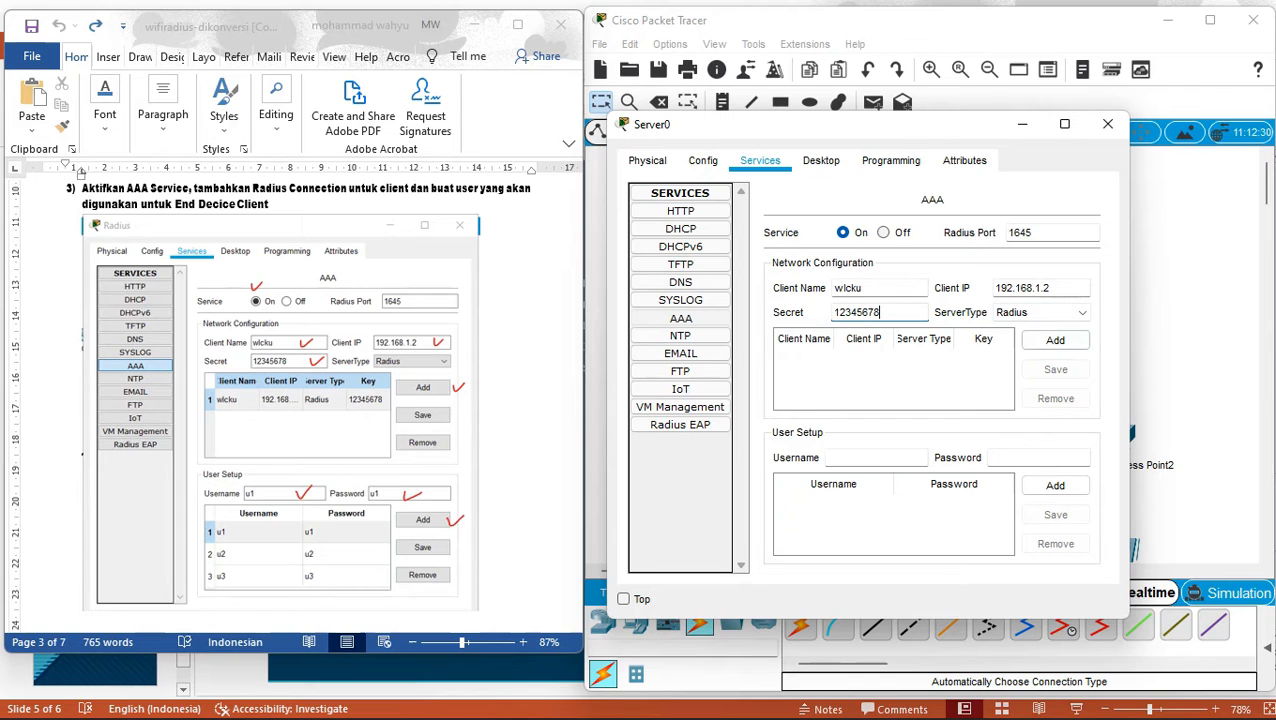
click(1055, 340)
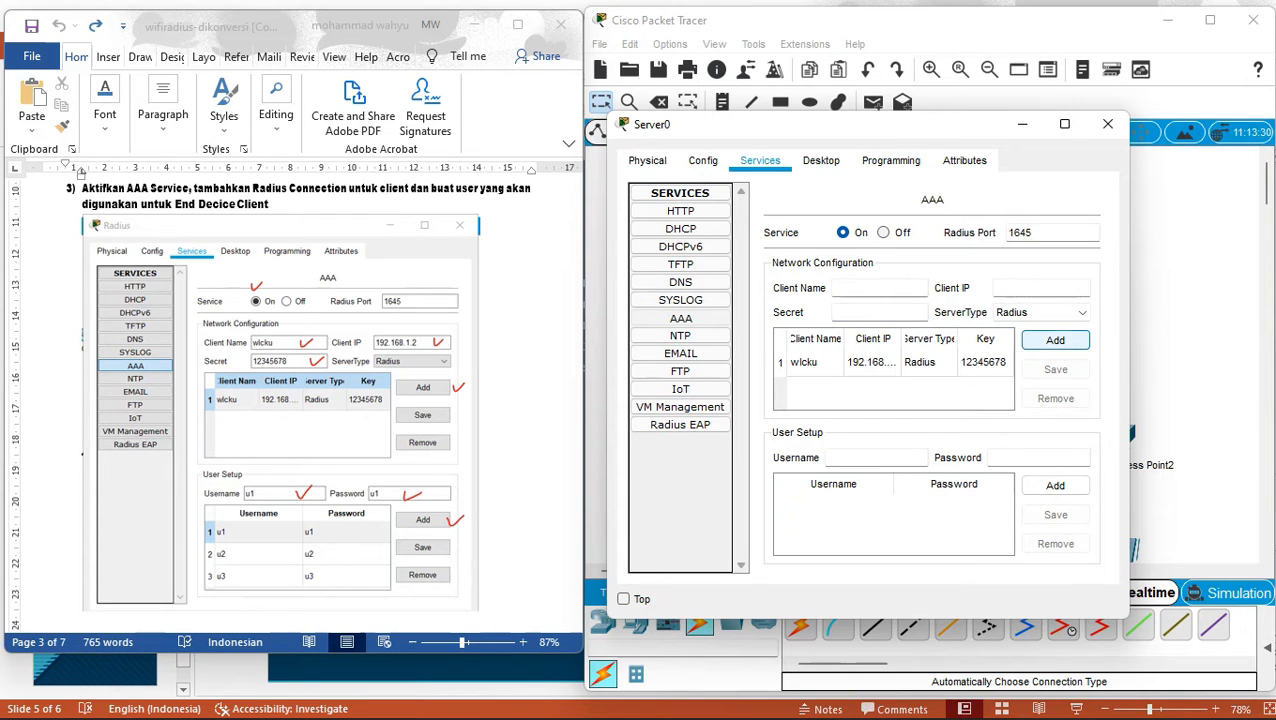
click(928, 363)
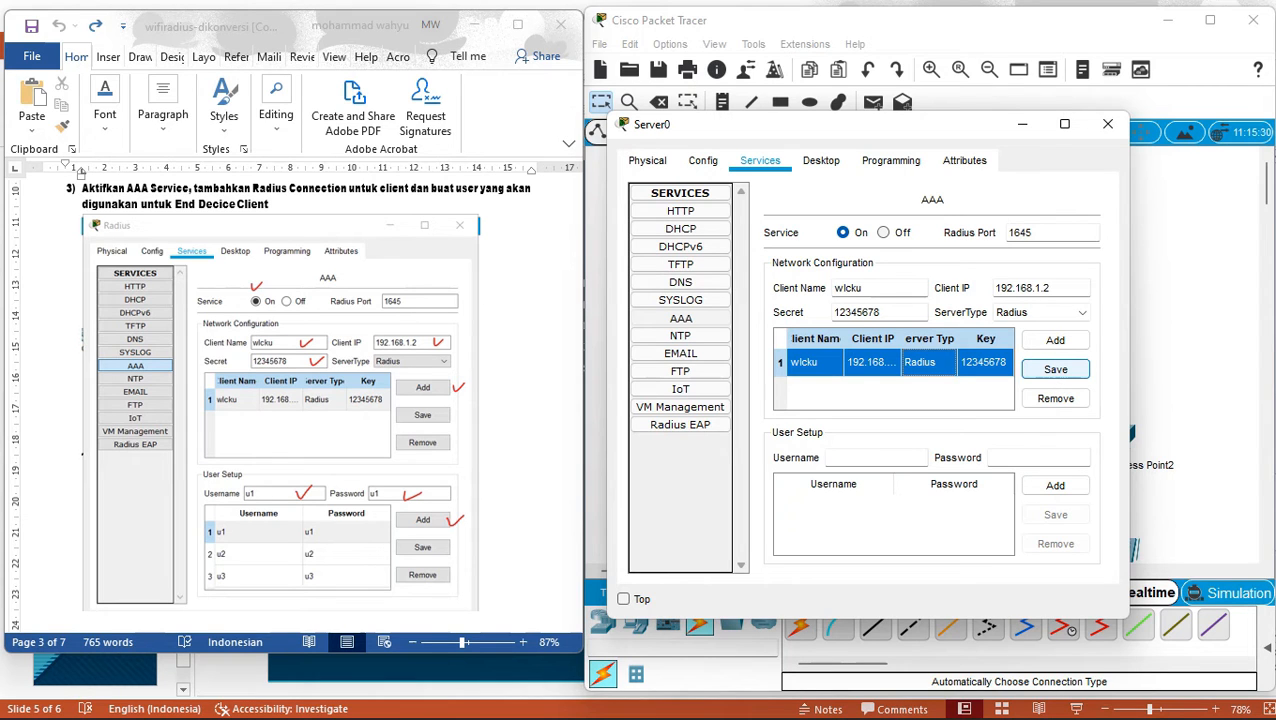
click(1055, 369)
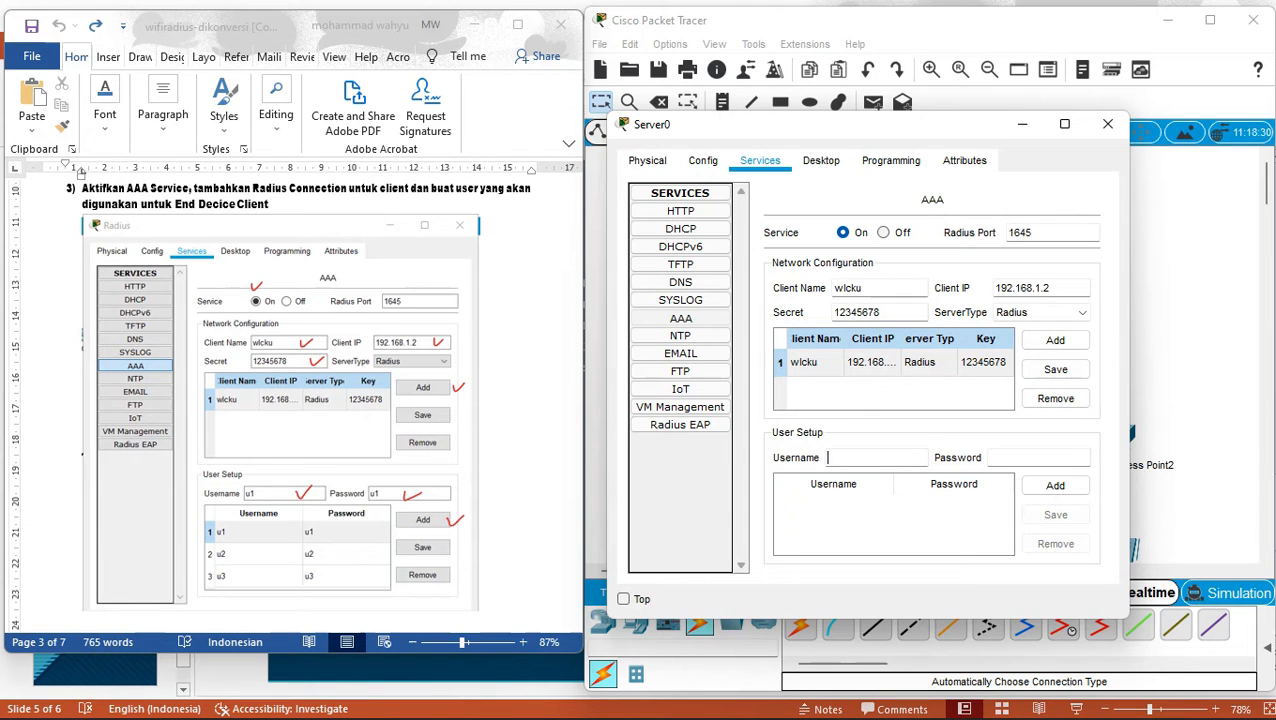
Add AAA user accounts u1, u2 and u3, each with its password.
text(u1)
key(Tab)
text(u1)
key(Tab)
key(Return)
click(873, 458)
text(u2)
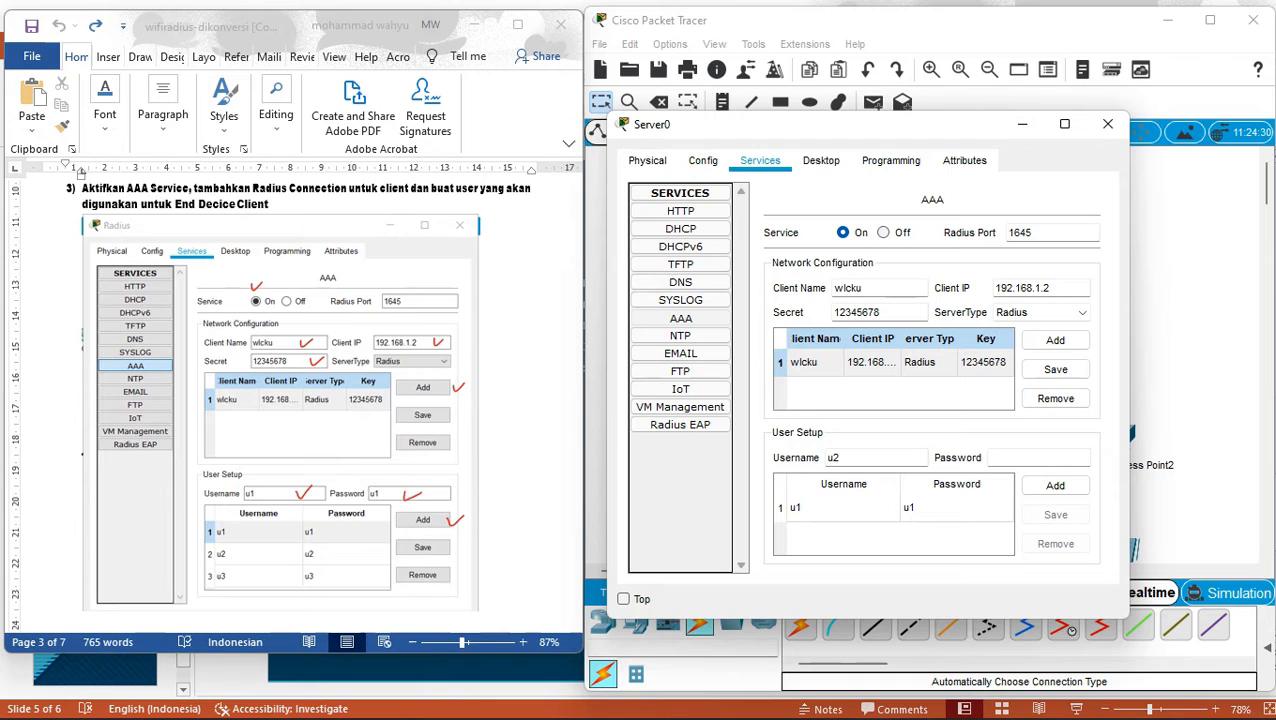
click(1038, 458)
text(u2)
click(1055, 485)
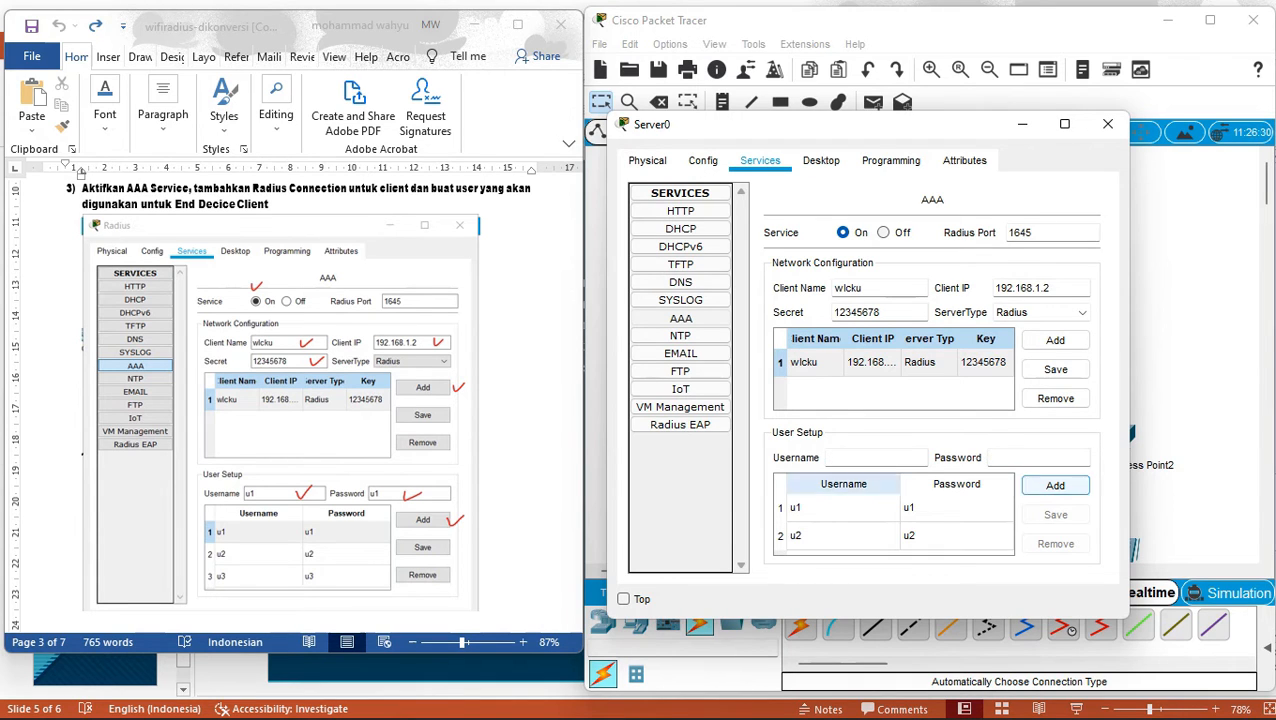
text(u3)
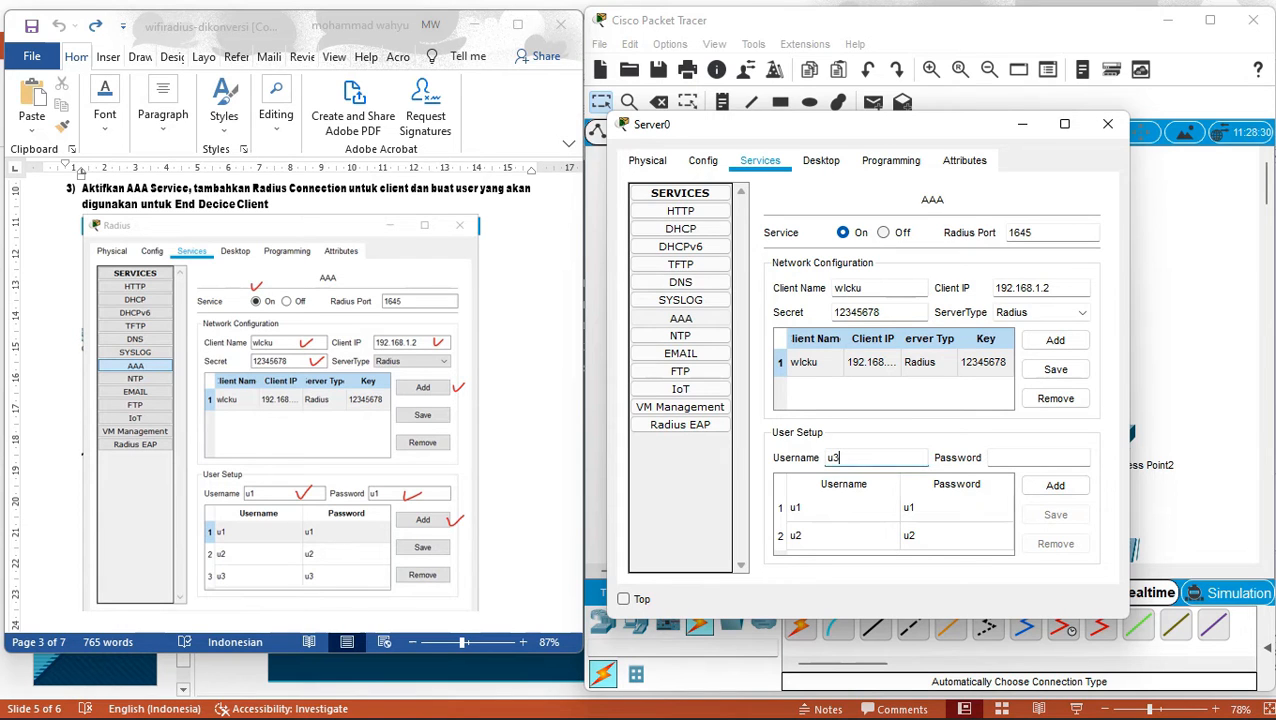
click(1038, 458)
text(u3)
click(1055, 486)
Select and save the AAA user entries, then advance the guide to its next step.
click(956, 508)
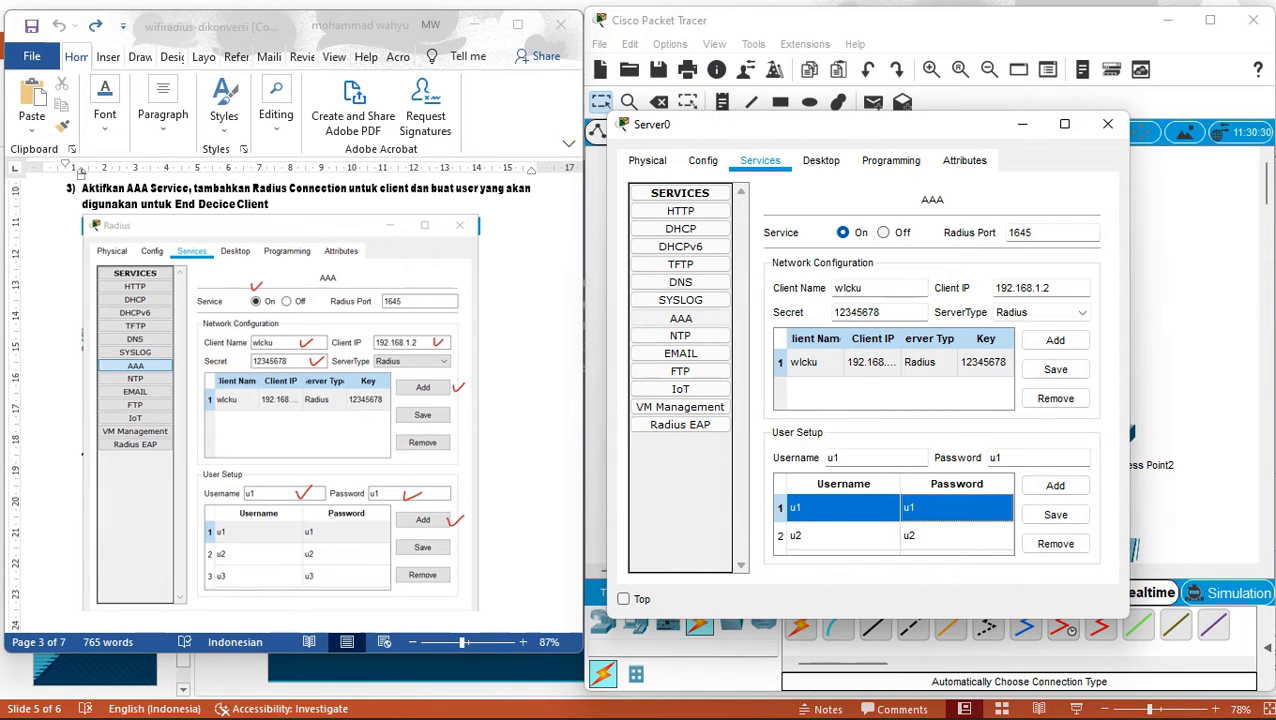
click(1055, 514)
click(1055, 514)
click(956, 536)
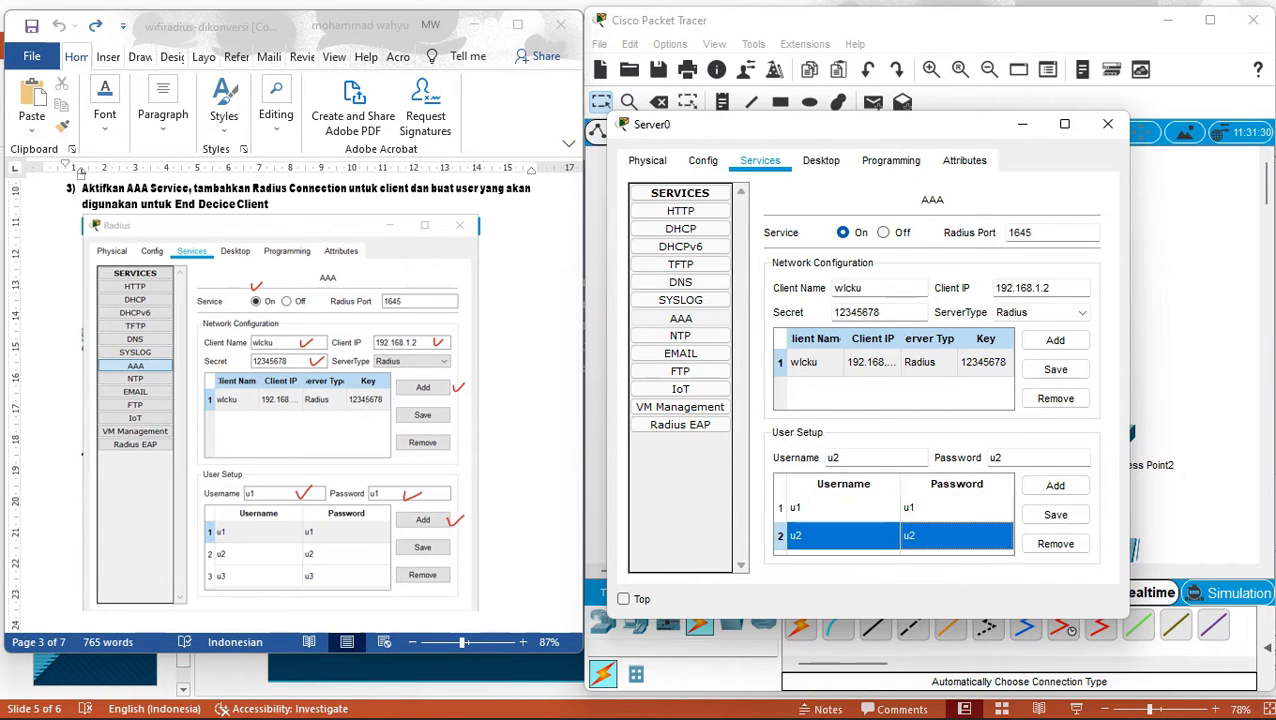
click(1055, 514)
click(1055, 514)
click(760, 160)
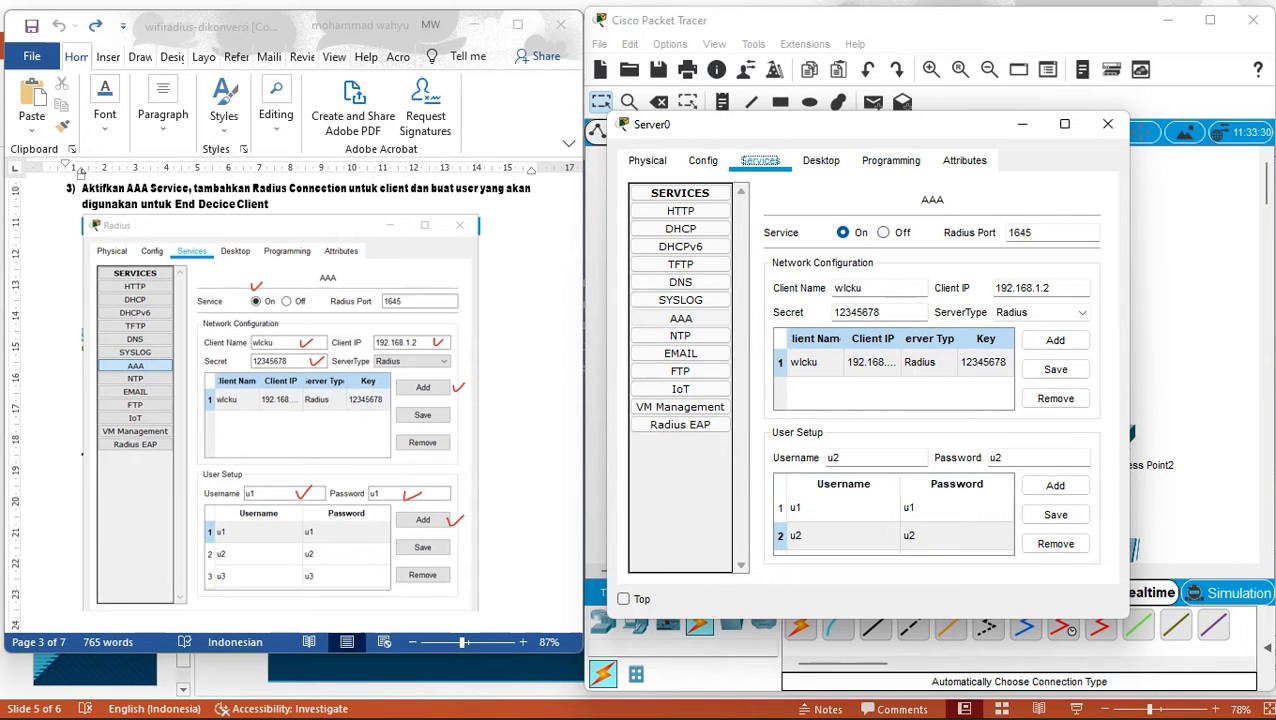
click(956, 536)
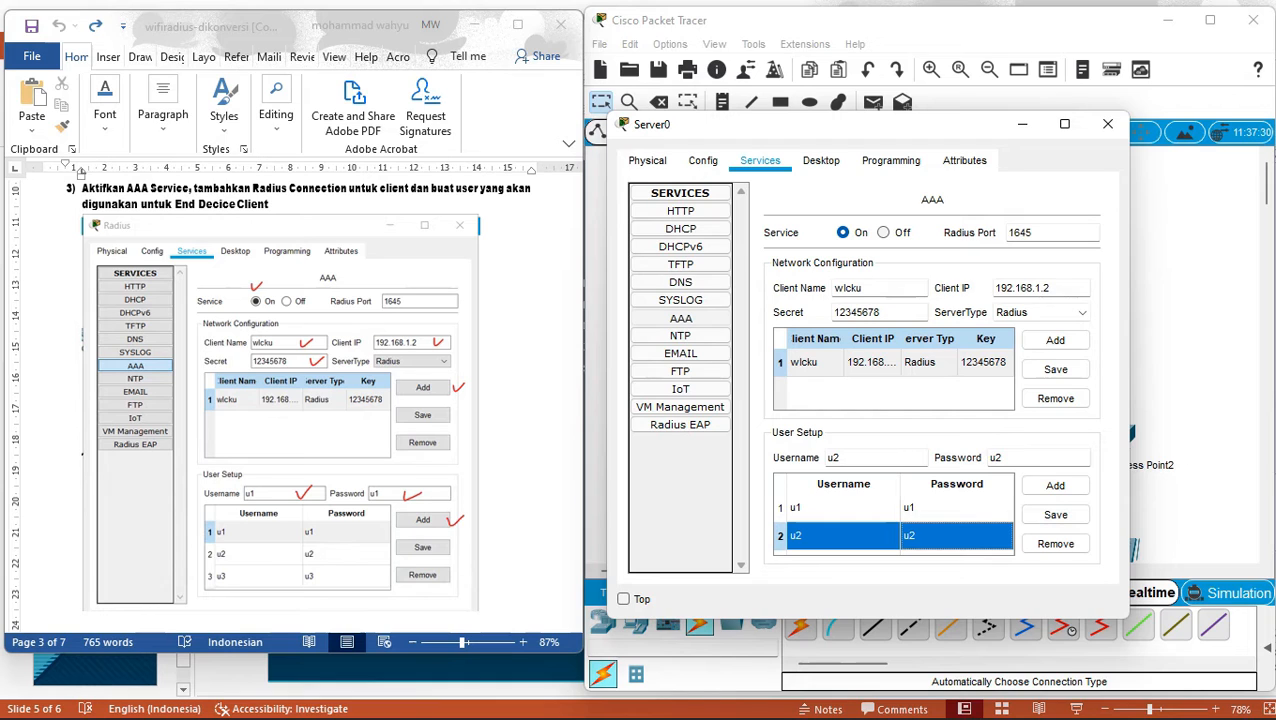
click(876, 458)
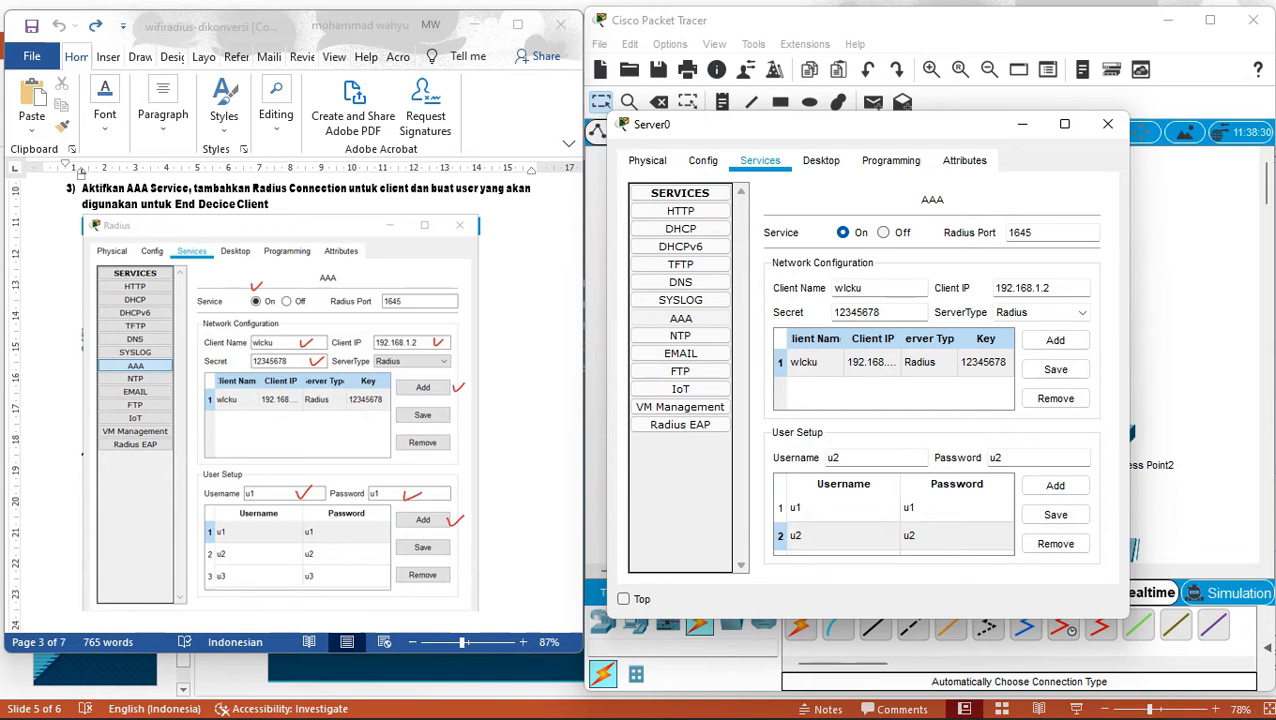
click(957, 508)
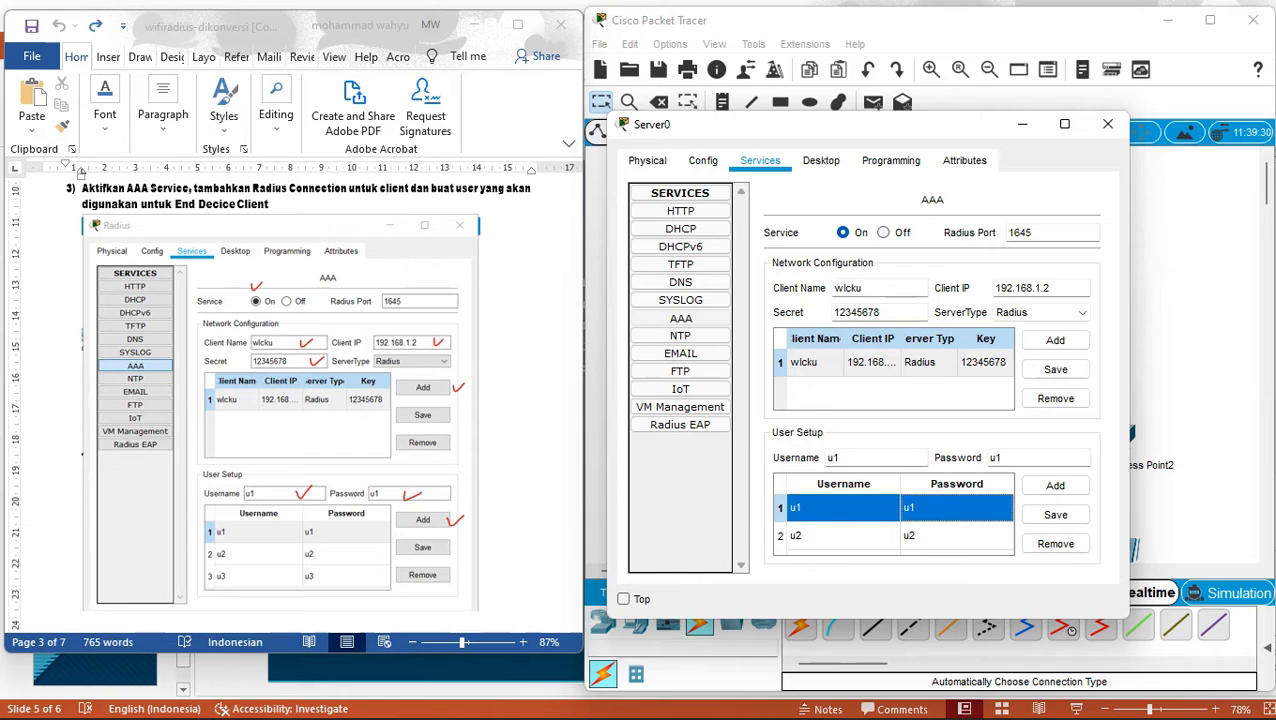
key(Down)
key(Down)
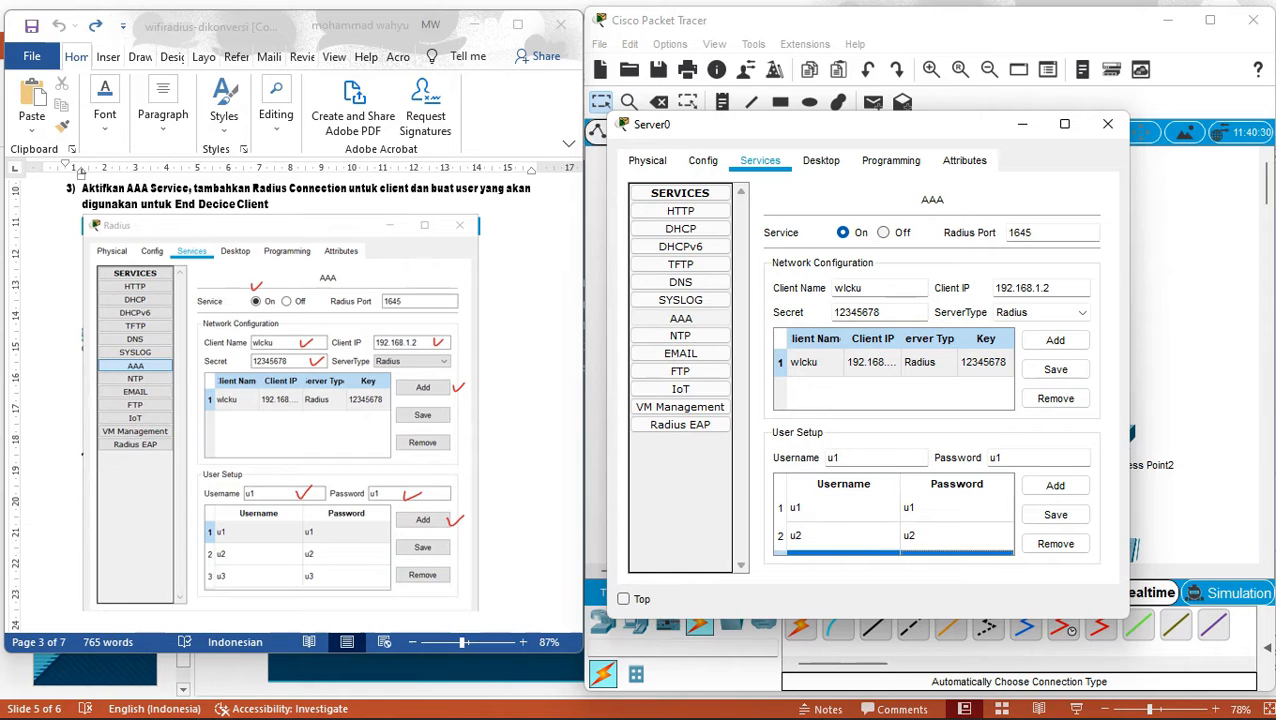
click(1055, 514)
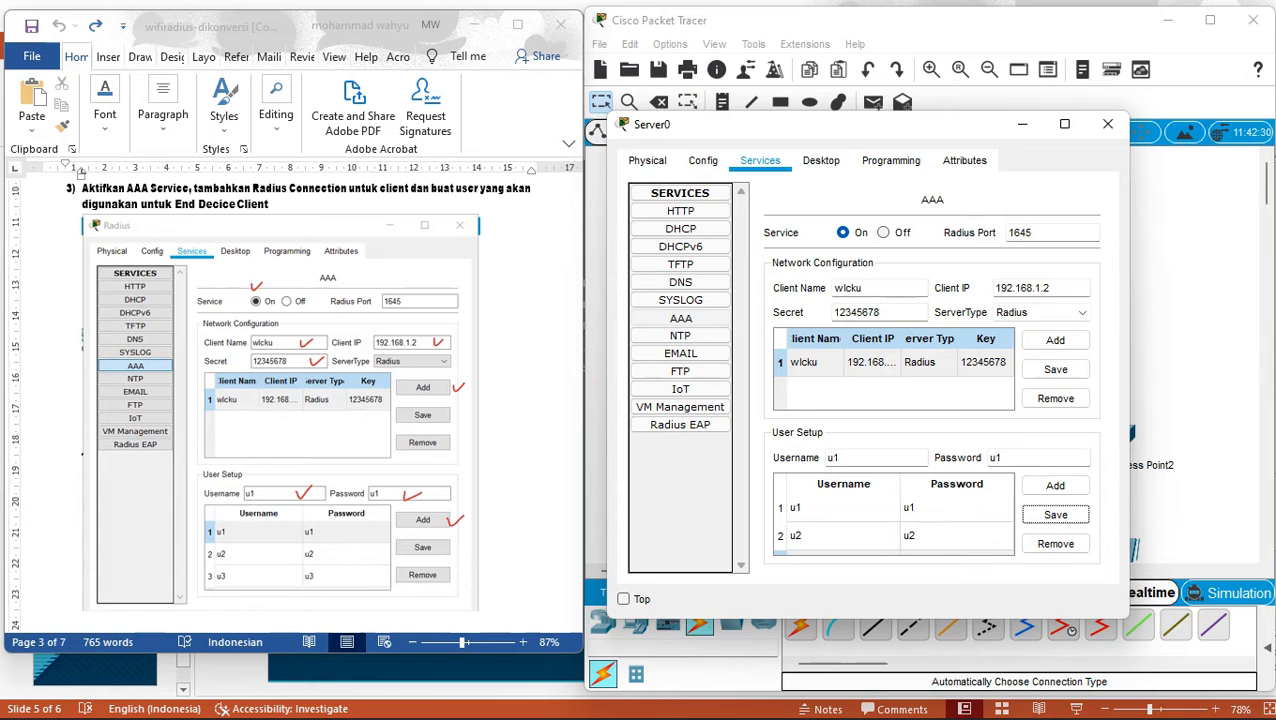
click(82, 189)
key(Down)
key(Down)
key(Down)
key(Down)
key(Down)
key(Down)
key(Down)
key(Down)
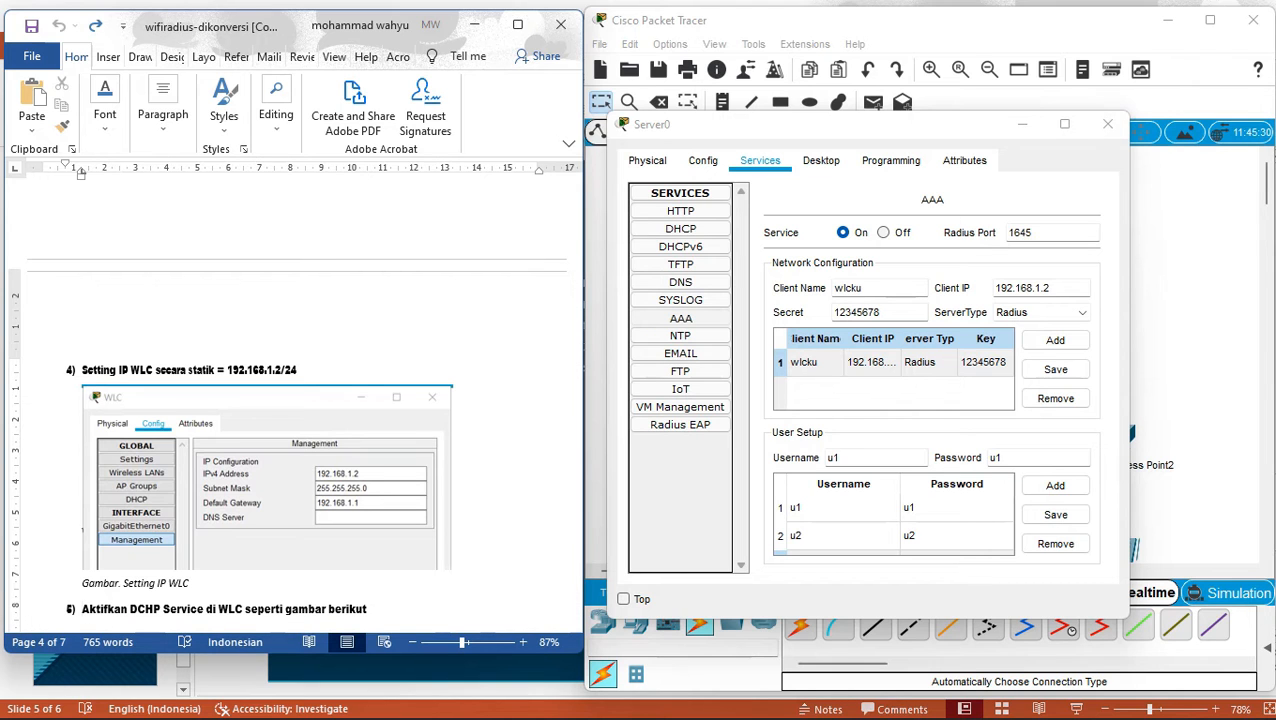
Close Server0 and open the wireless LAN controller's Config > Management settings.
click(1107, 124)
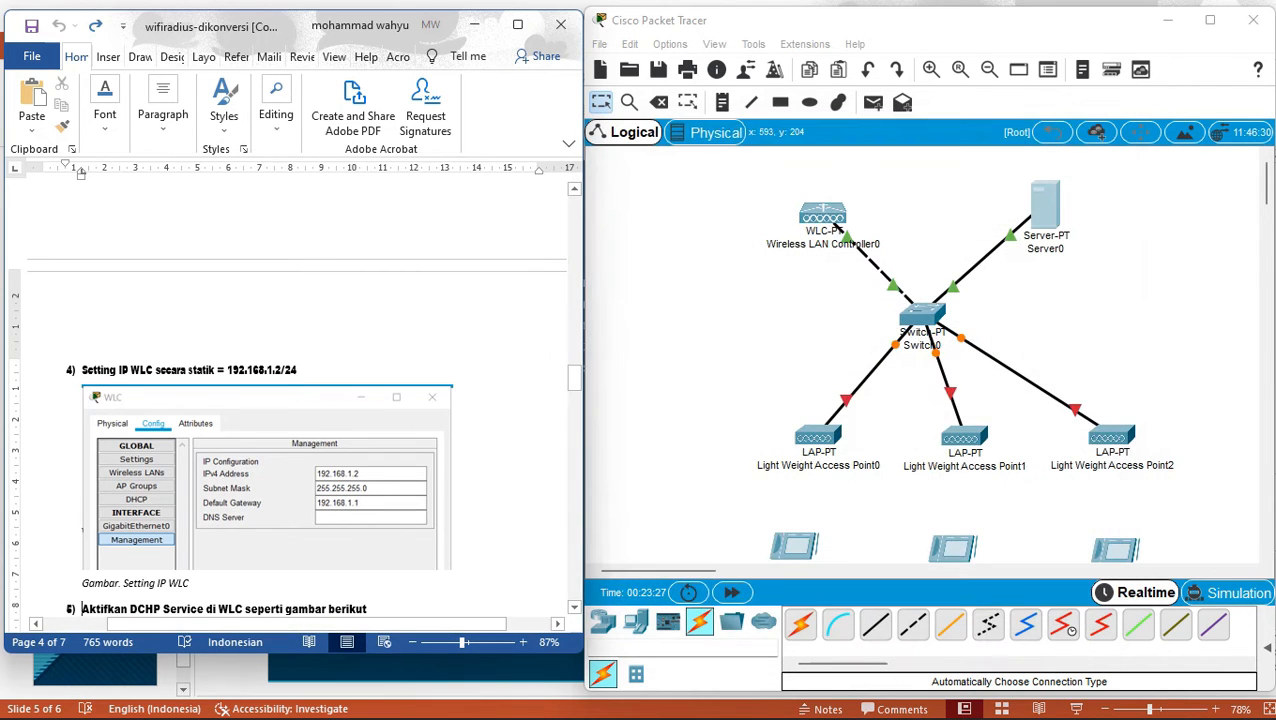
click(830, 222)
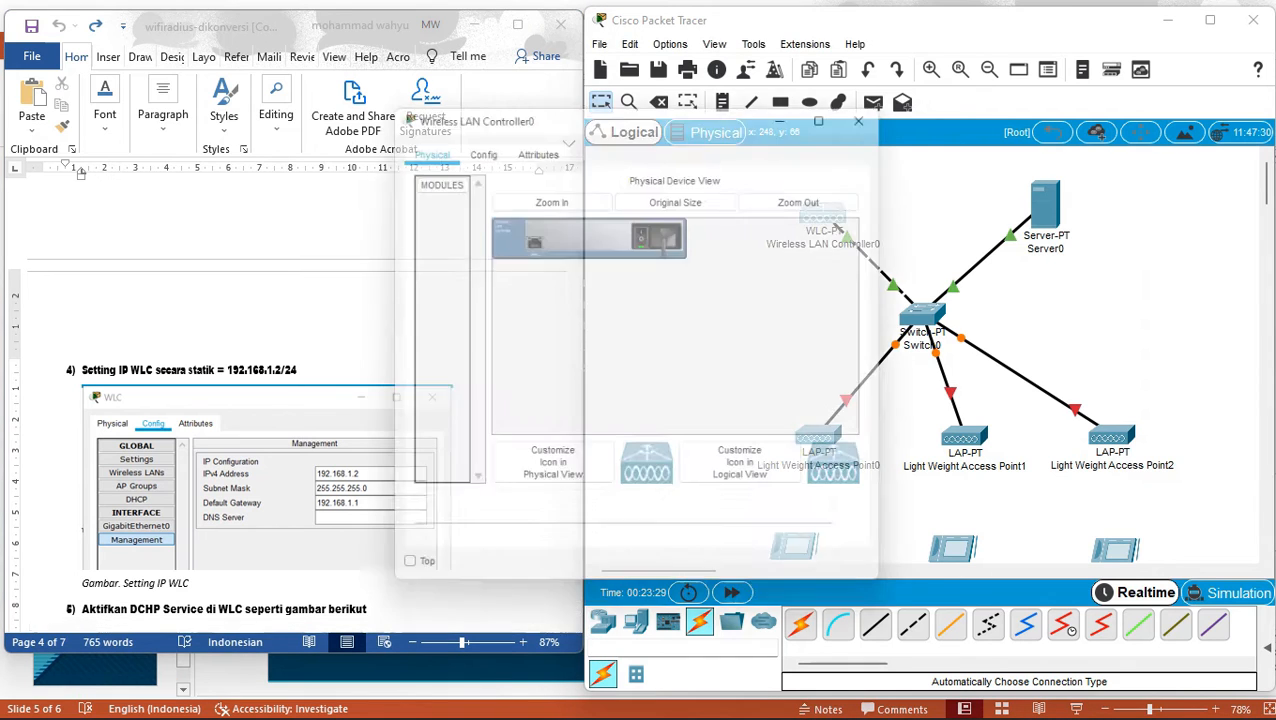
click(476, 142)
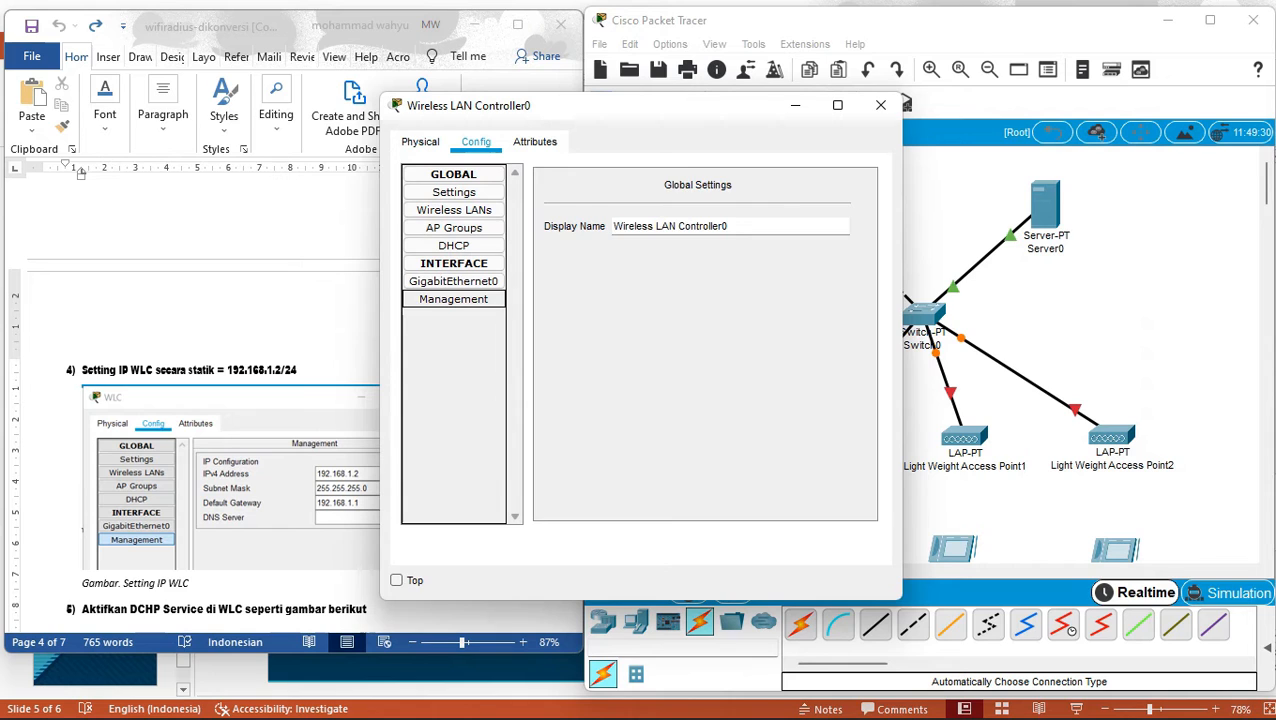
click(454, 299)
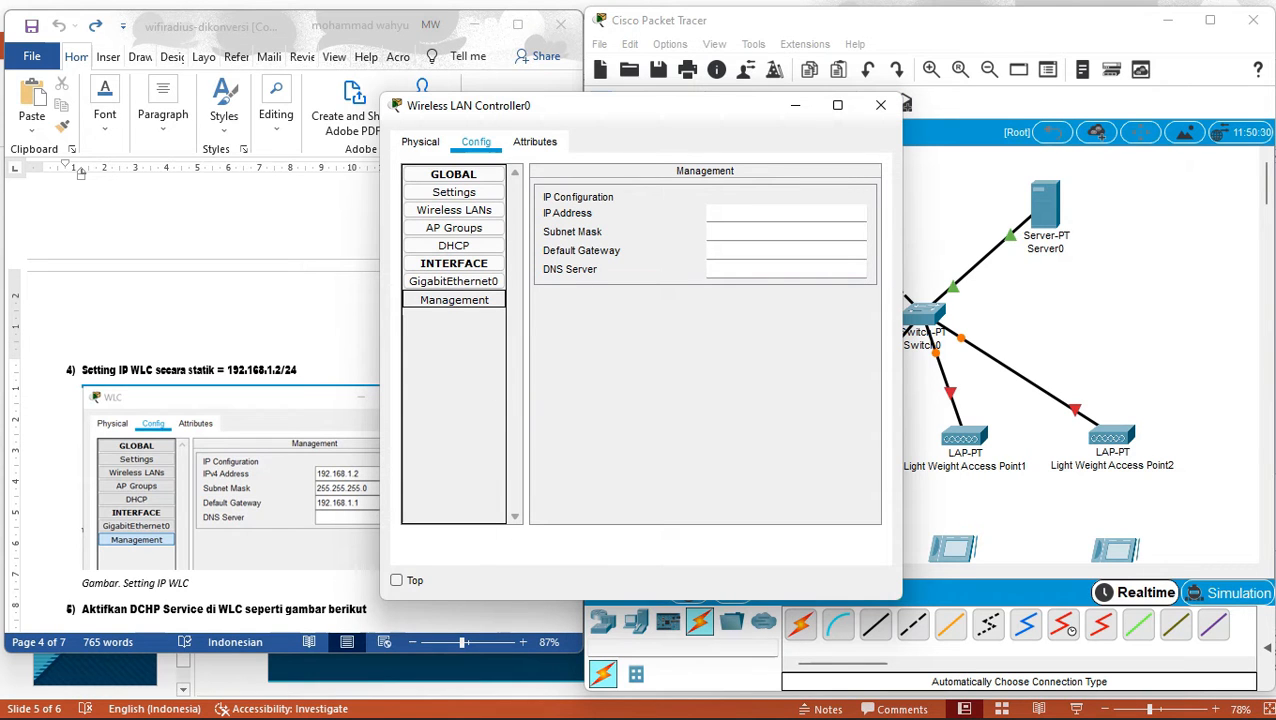
drag(513, 106, 736, 102)
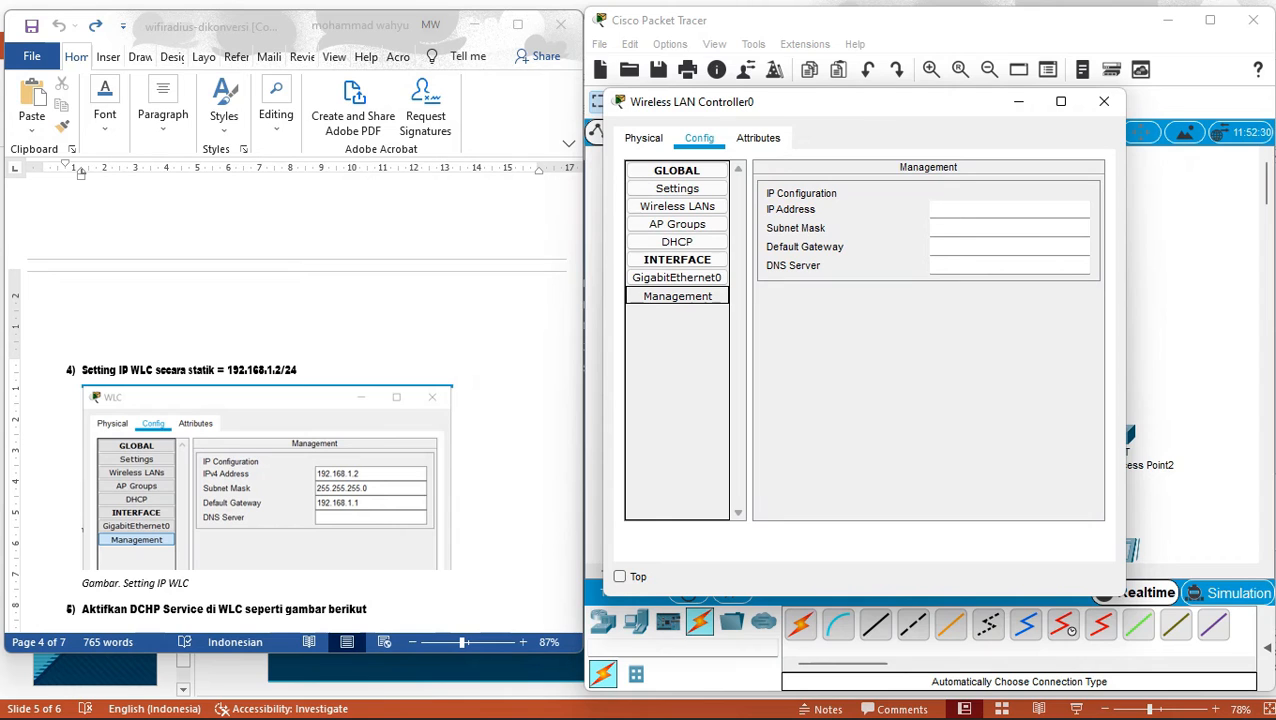
Enter management IP 192.168.1.2, mask 255.255.255.0 and gateway 192.168.1.1, then advance the guide.
click(980, 209)
text(192.1)
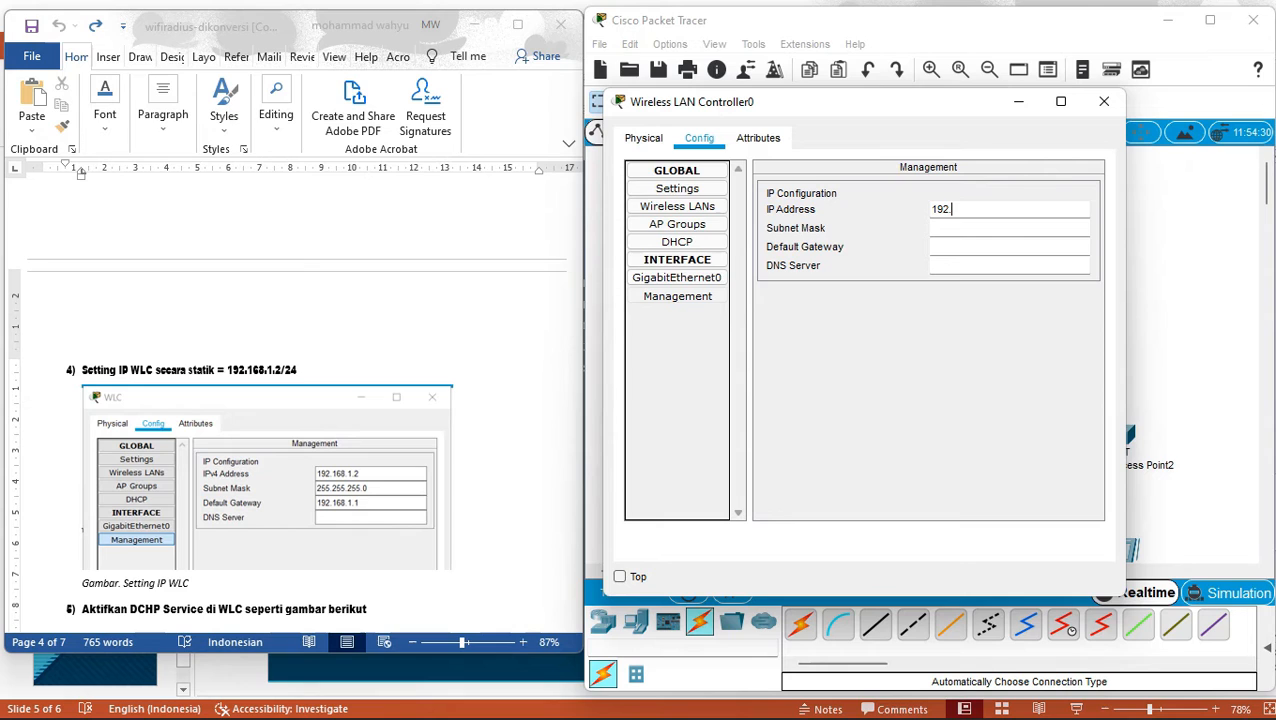
text(68.1.2)
click(960, 228)
click(960, 247)
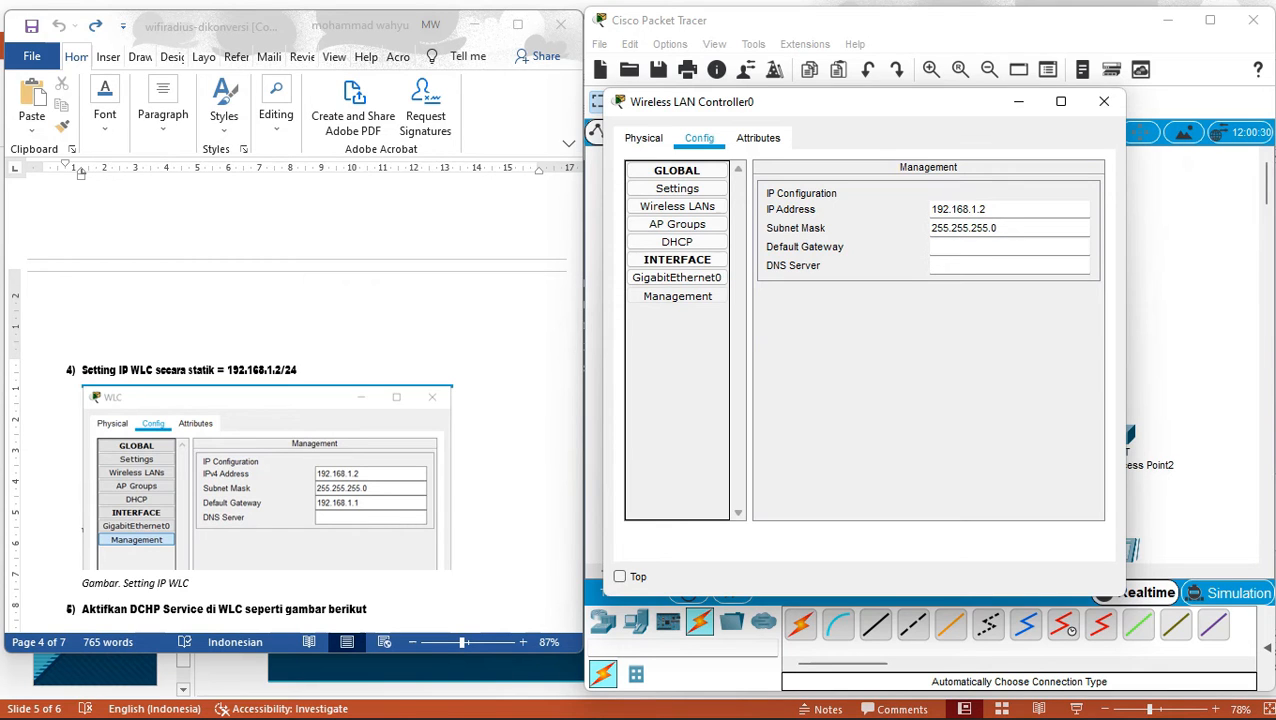
text(192.168.1.1)
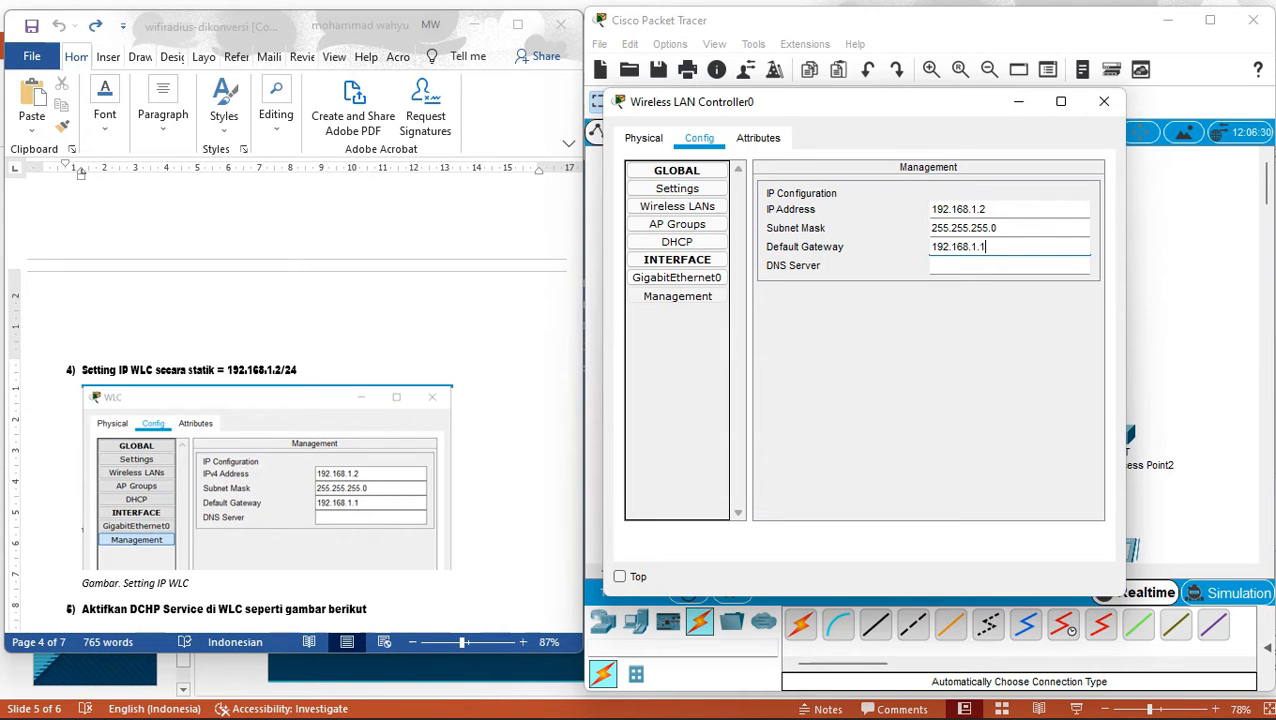
click(82, 609)
key(Down)
key(Down)
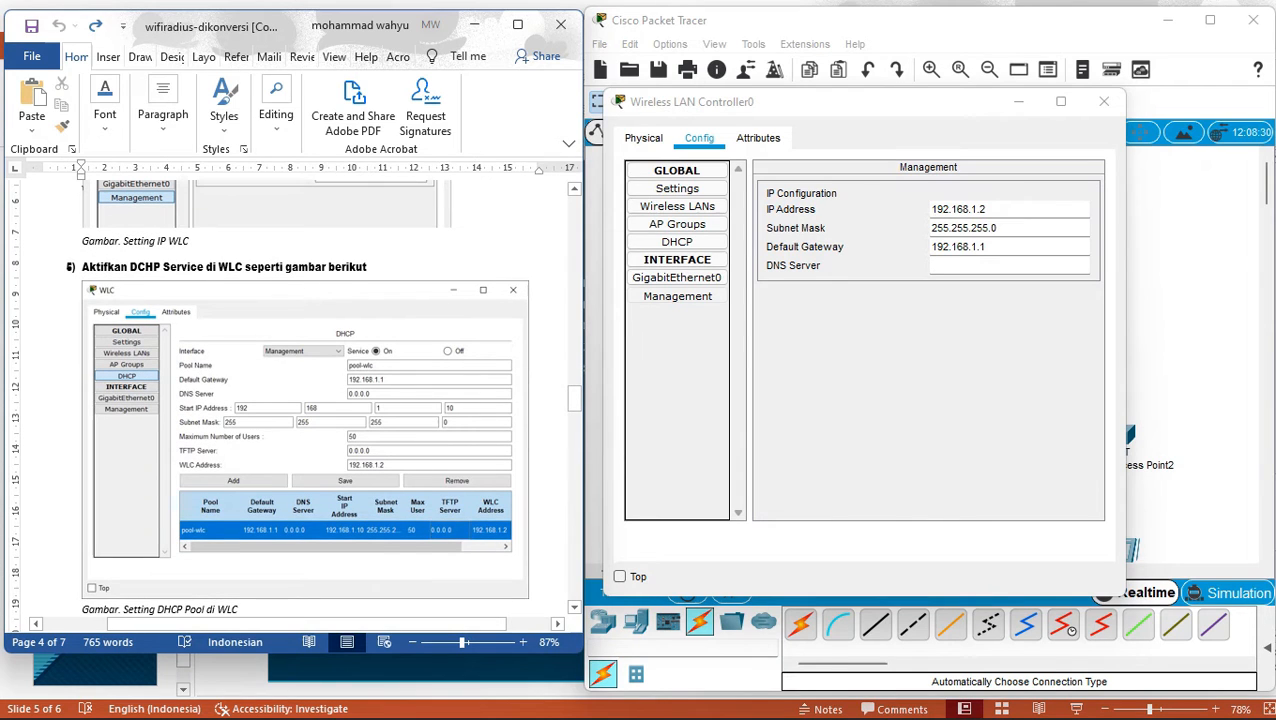
Turn DHCP on with pool name pool-wlc, gateway 192.168.1.1 and DNS 0.0.0.0.
click(677, 242)
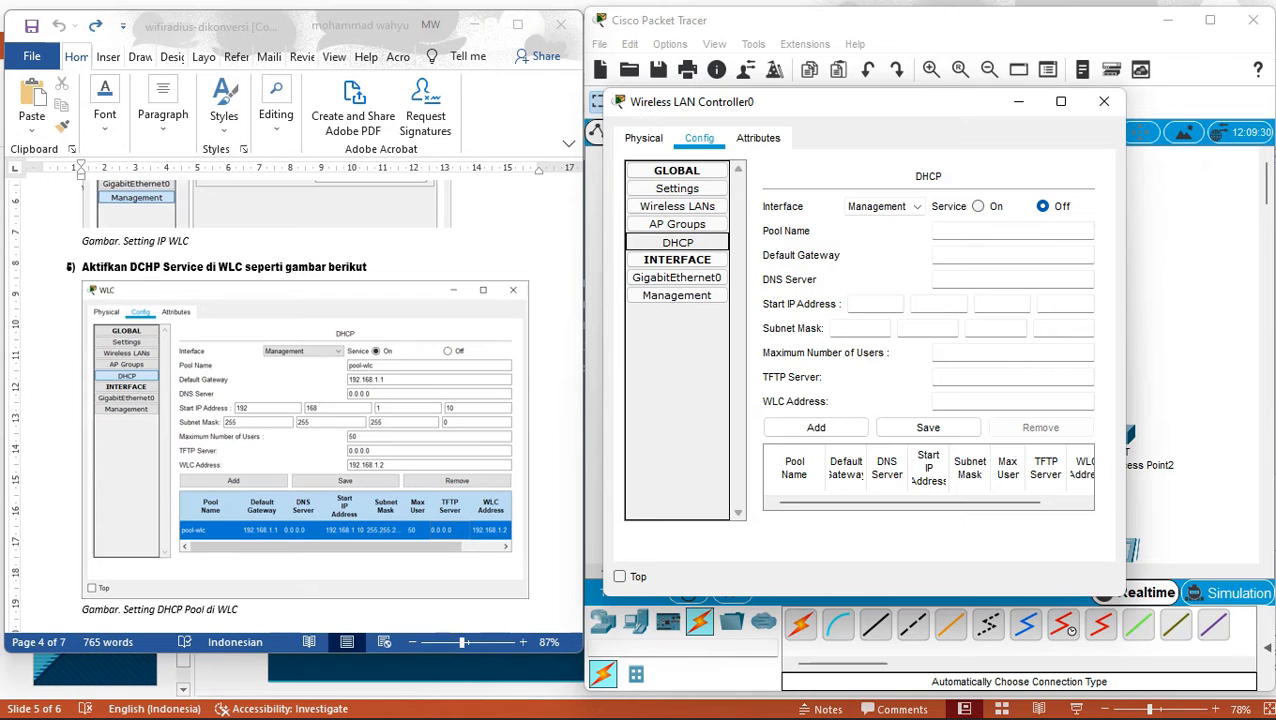
click(978, 206)
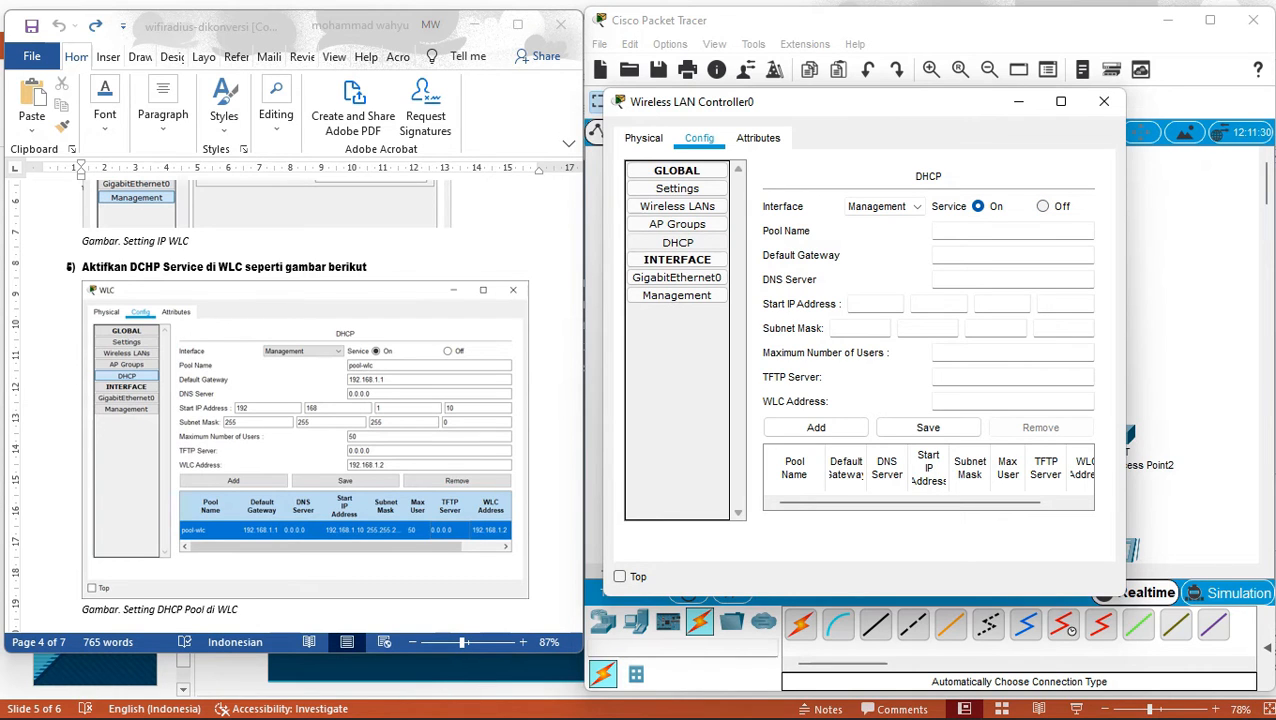
click(1000, 231)
text(pool-)
key(BackSpace)
text(-wlc)
click(960, 255)
text(192.)
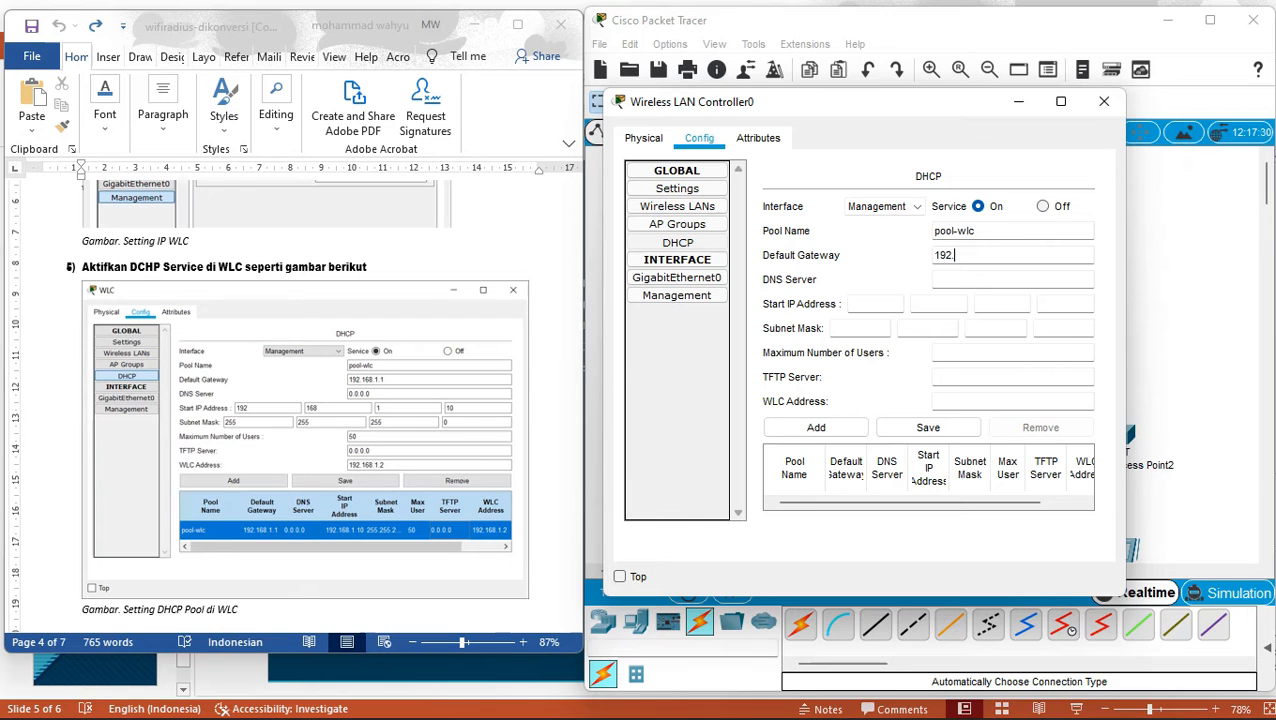
text(168.1.1)
click(1012, 279)
text(0.0.0.0)
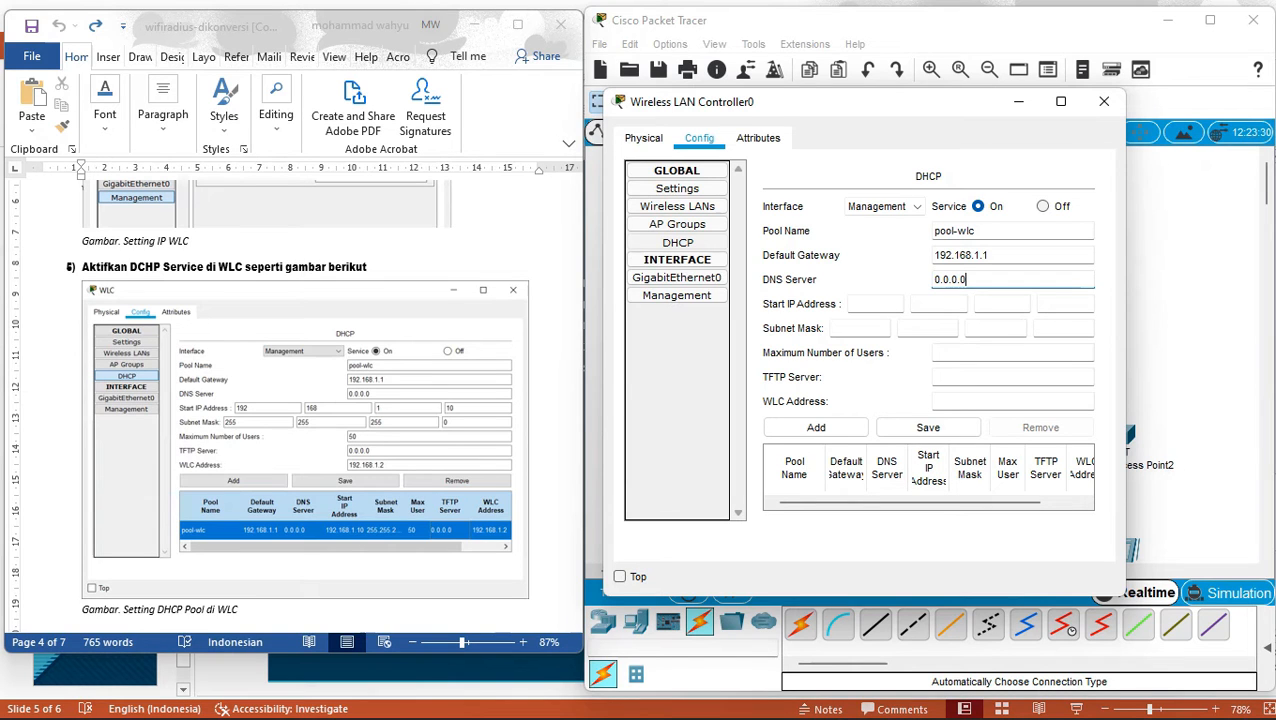
Set the pool's start IP to 192.168.1.10 and subnet mask to 255.255.255.0.
click(868, 304)
text(192)
key(period)
text(168)
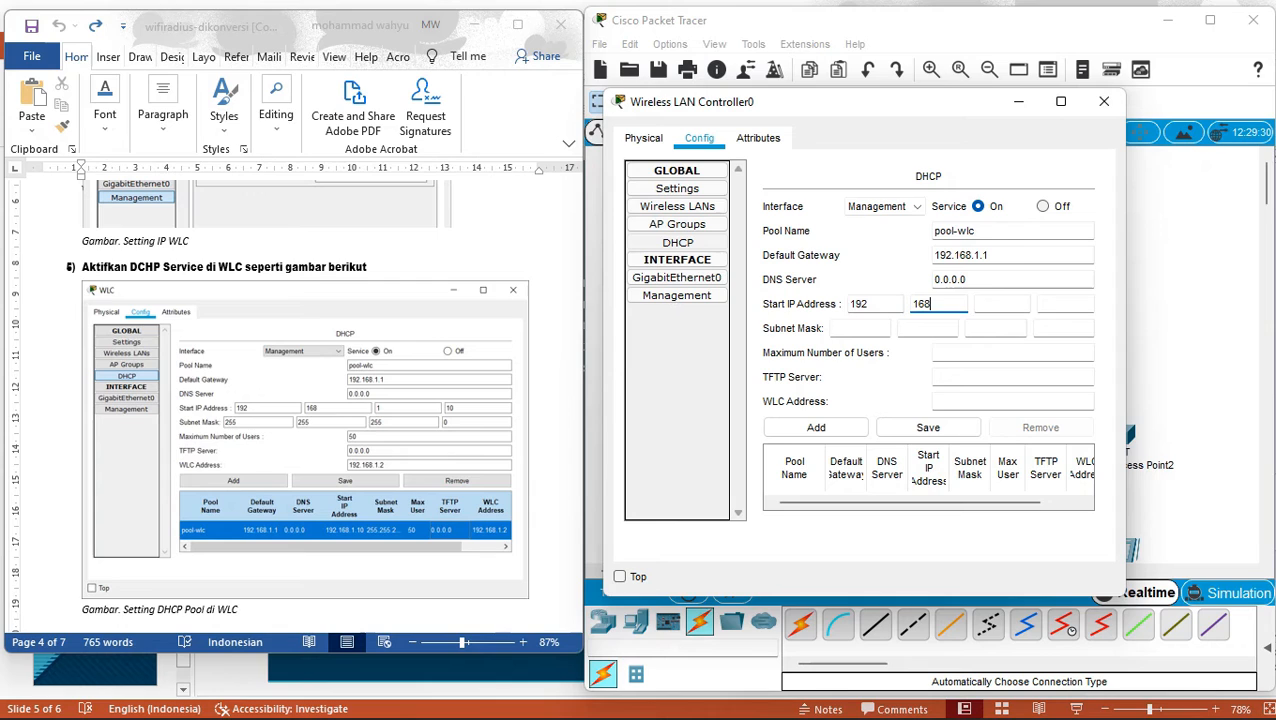
key(period)
text(1)
key(period)
text(10)
key(Tab)
text(1)
key(BackSpace)
text(255)
key(Tab)
text(255)
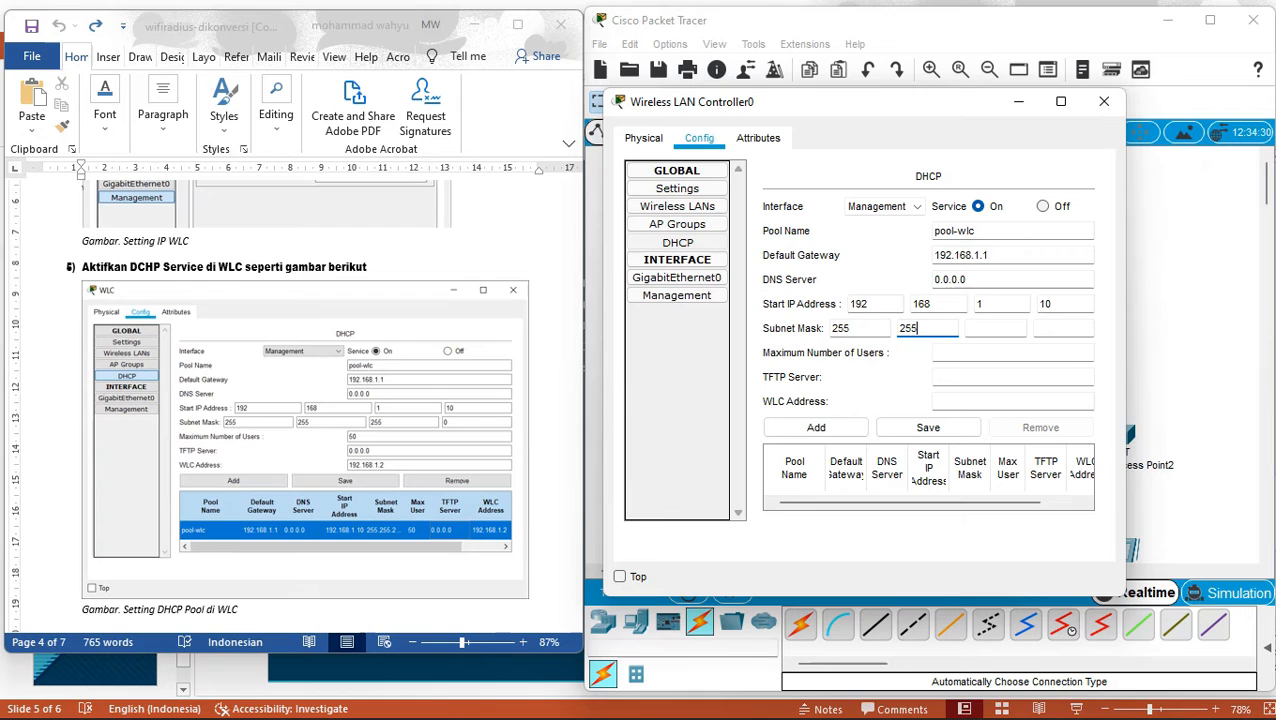
key(Tab)
text(255)
key(Tab)
text(0)
Set maximum users to 50, TFTP server 0.0.0.0 and WLC address 192.168.1.2.
key(Tab)
text(50)
key(Tab)
text(0.0.0.0)
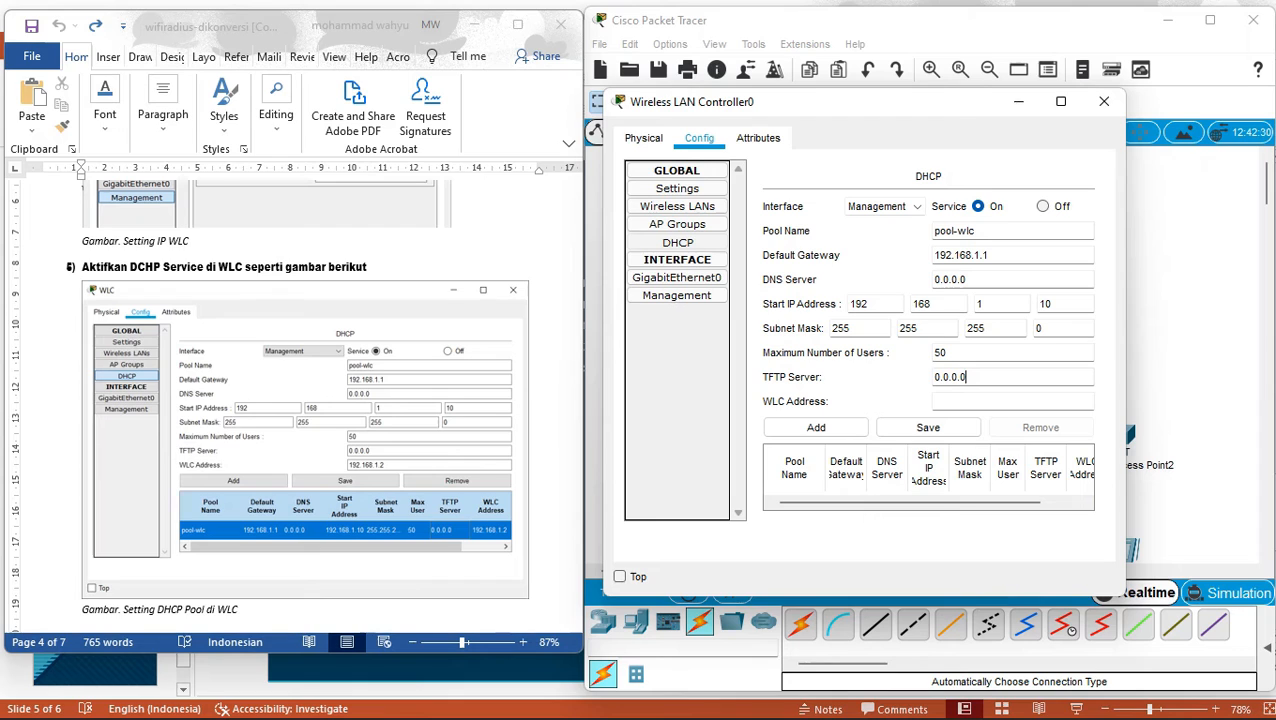
key(Tab)
text(192.168.1.2)
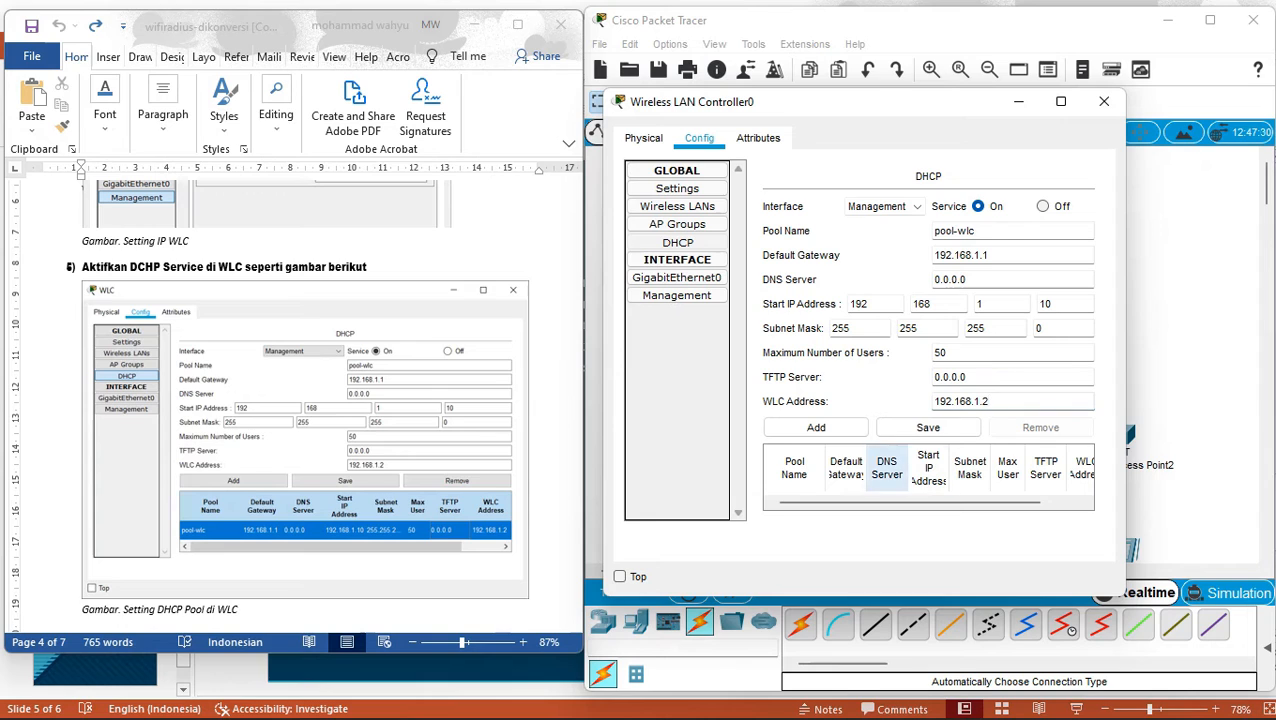
Try adding pool-wlc to the pool list, dismissing duplicate-name errors and reopening the controller.
click(816, 427)
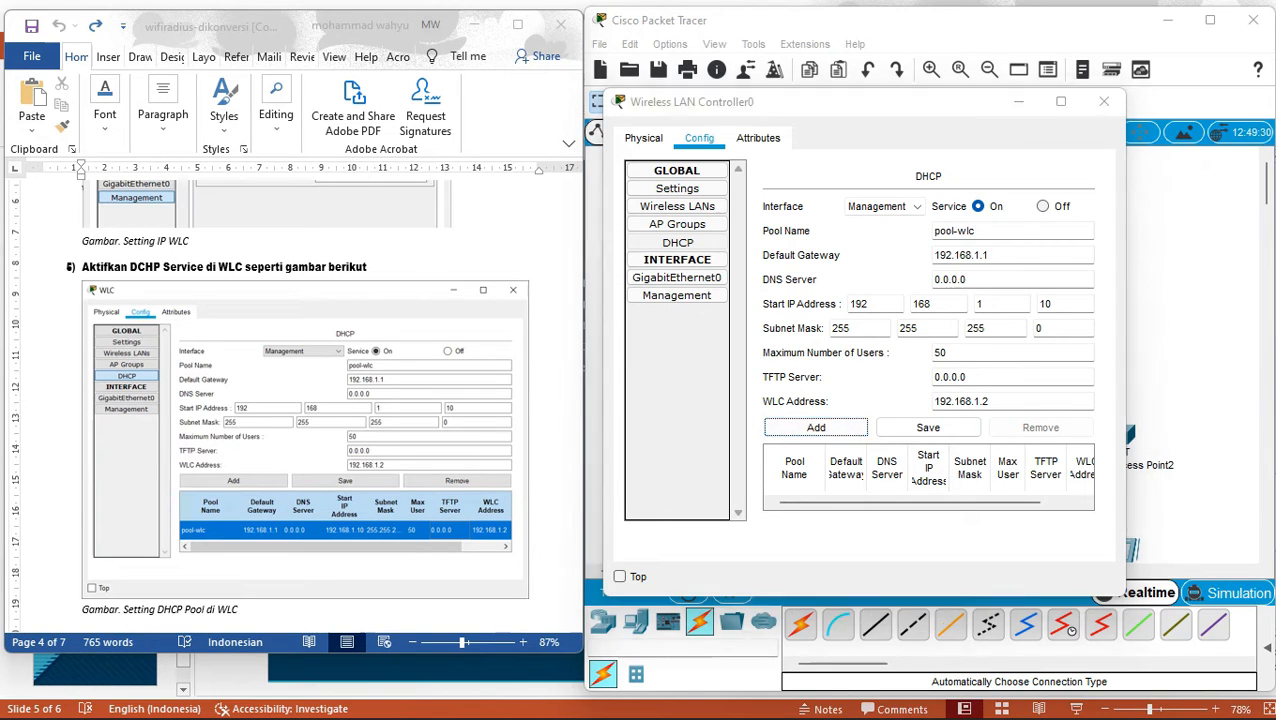
click(816, 427)
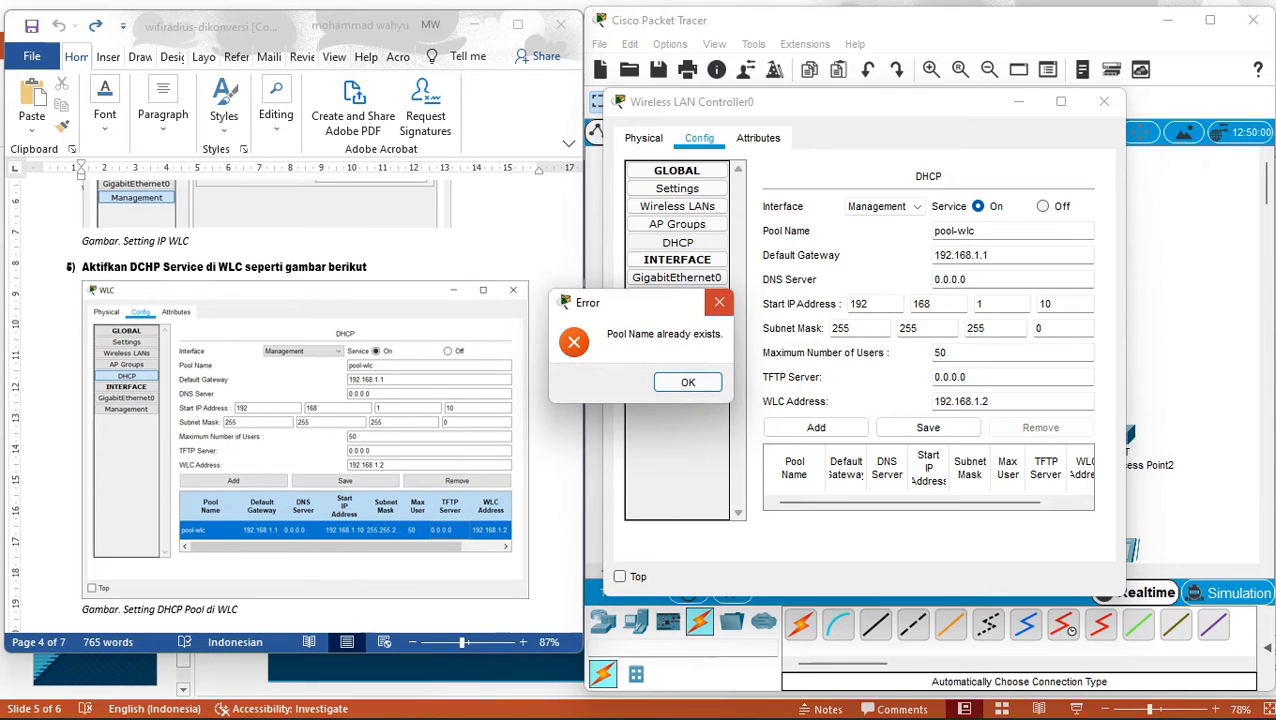
key(Return)
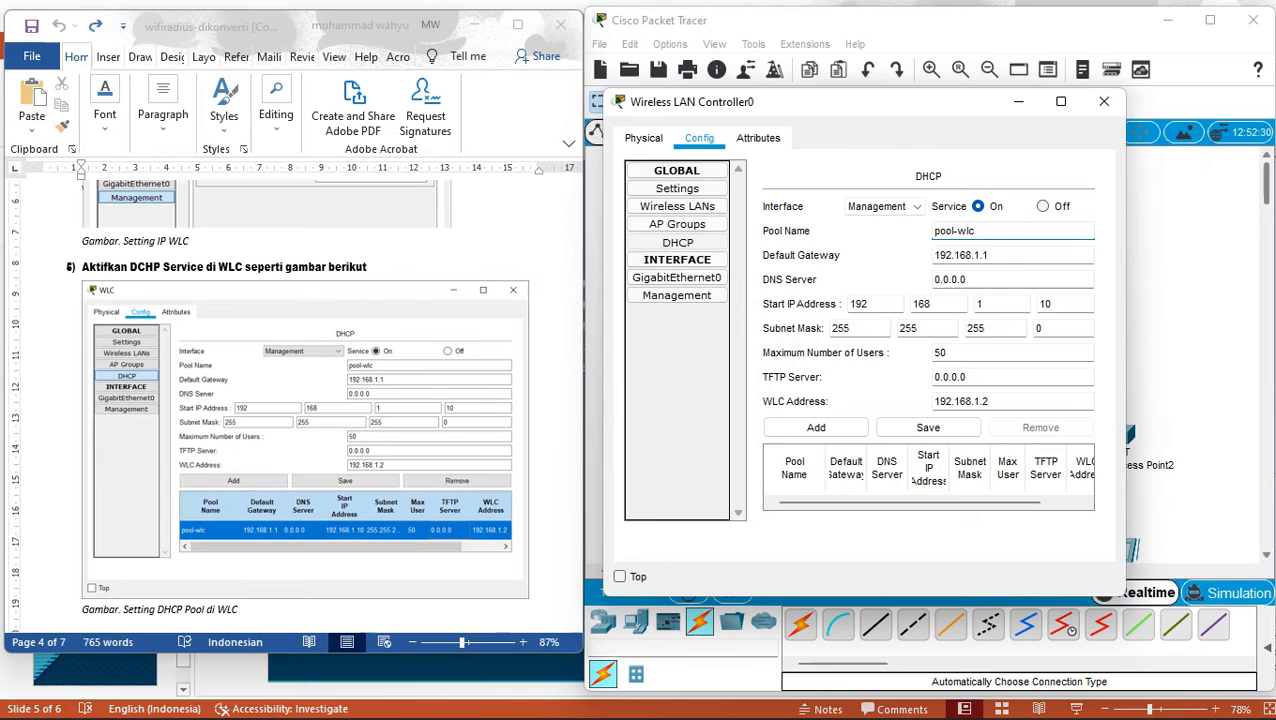
click(1104, 101)
scroll(922, 355, down, 1)
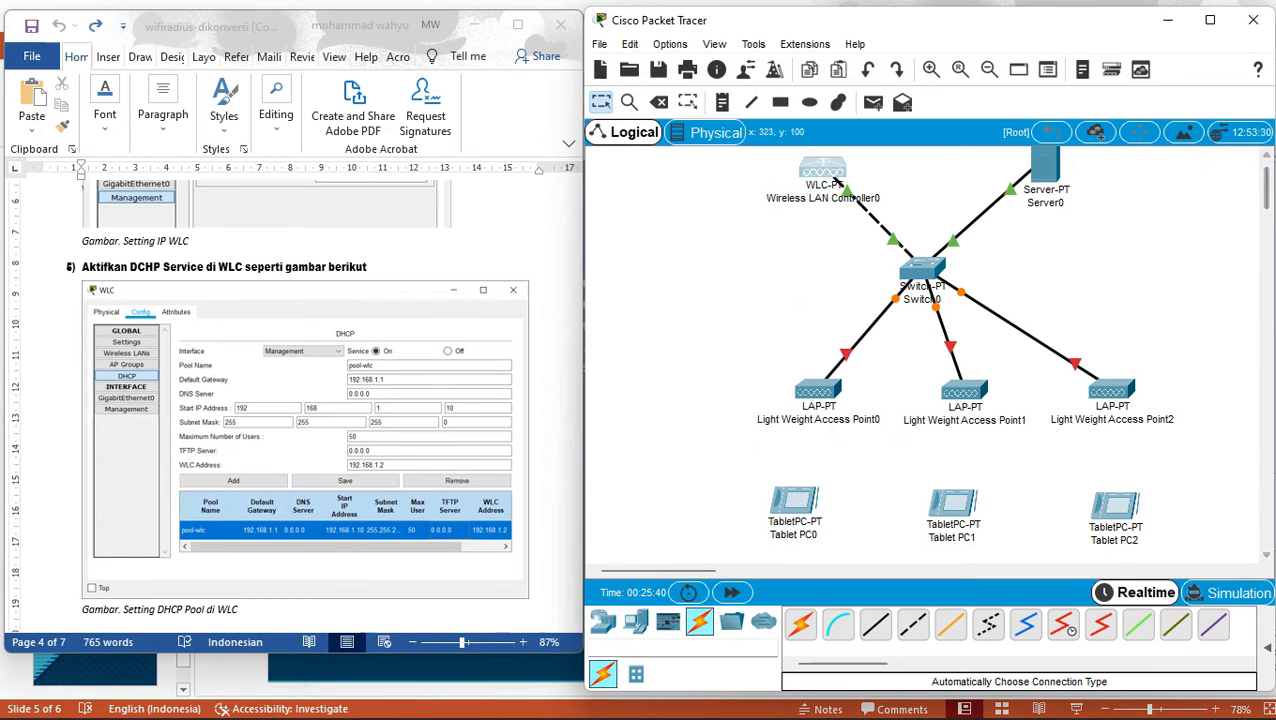
click(836, 176)
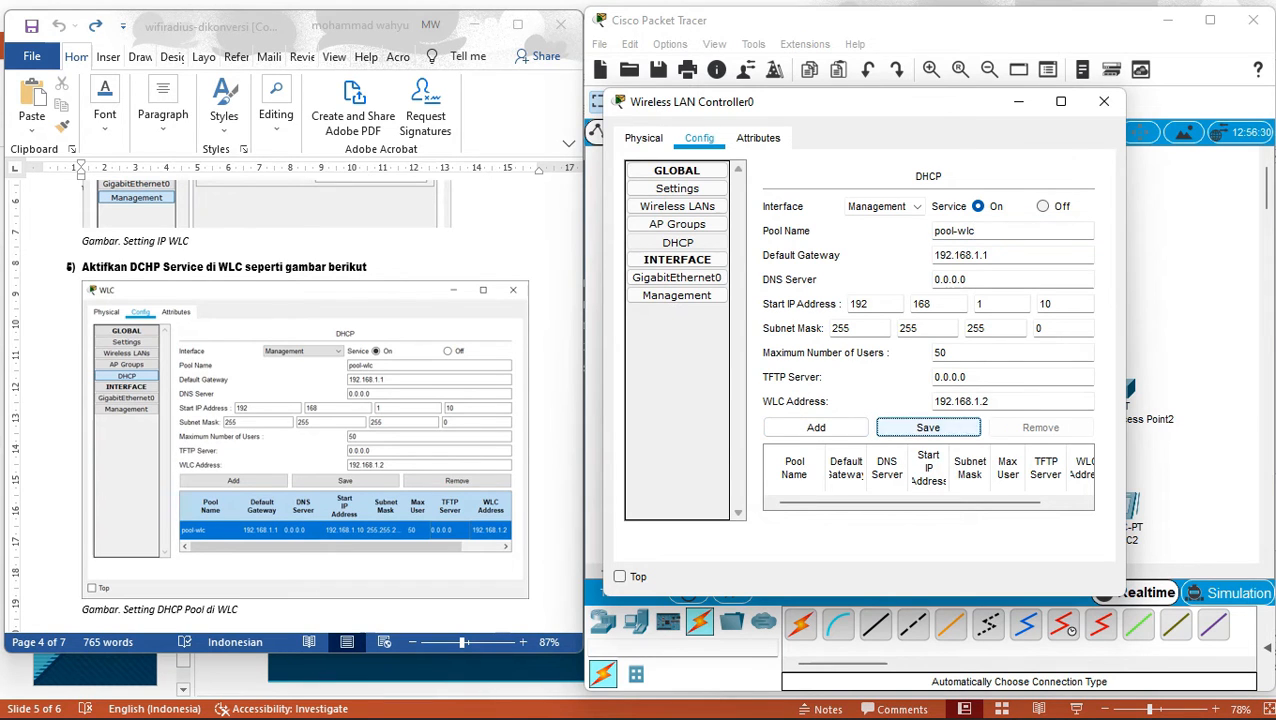
click(928, 427)
click(814, 382)
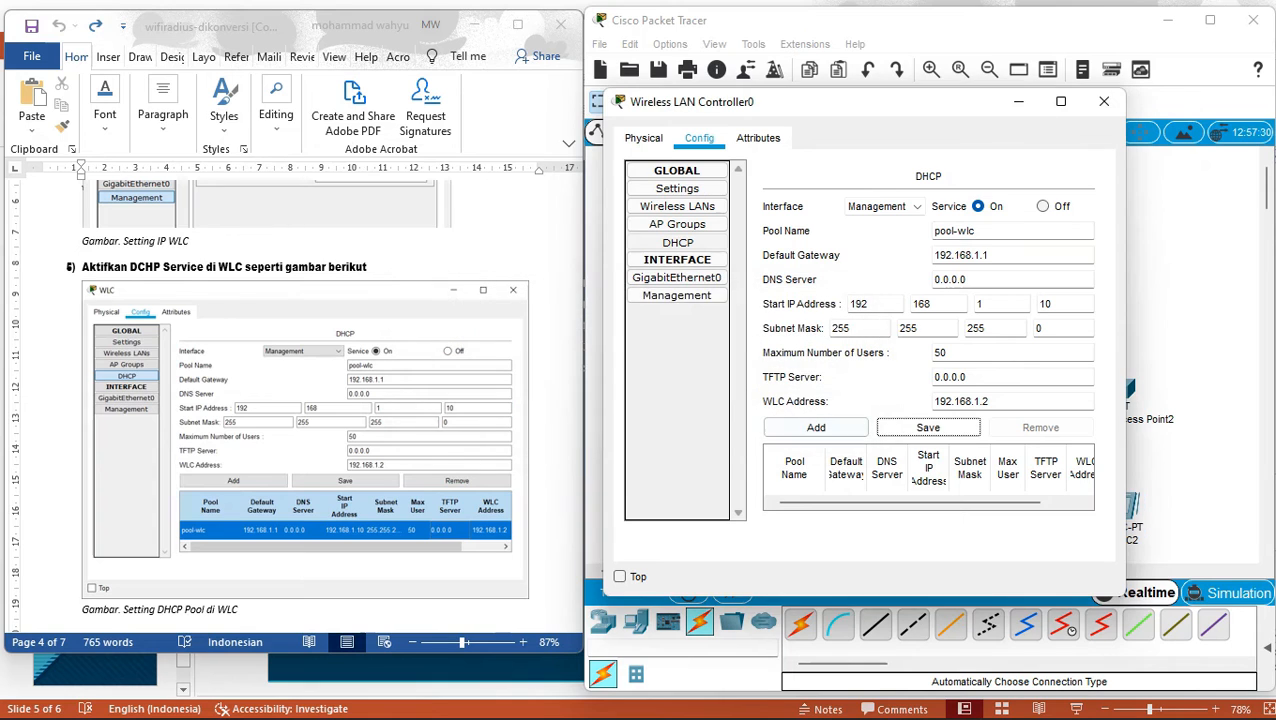
click(816, 427)
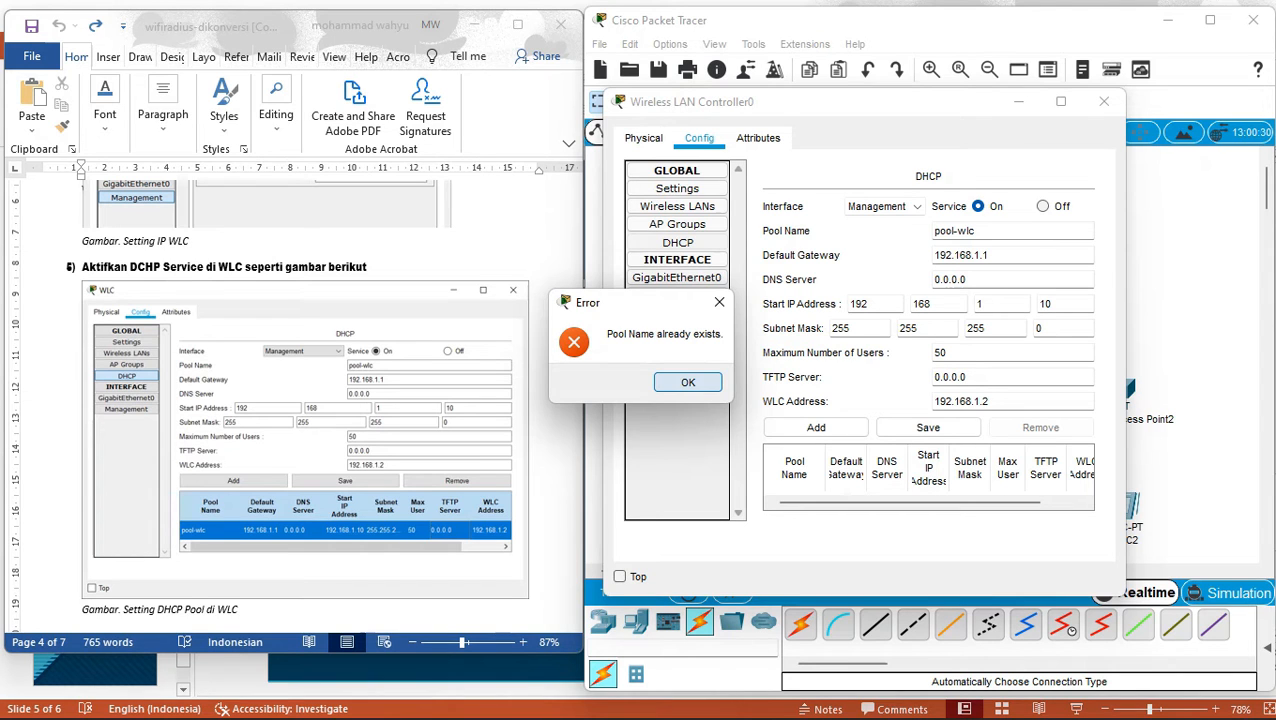
key(Return)
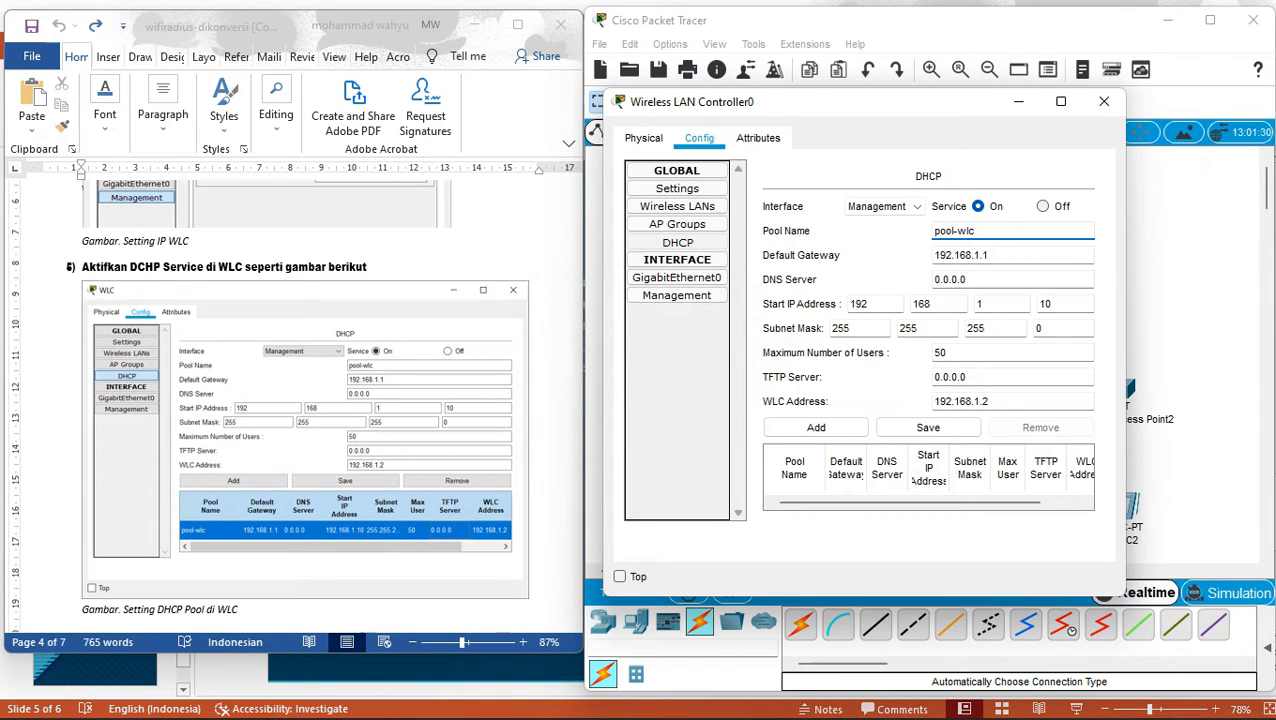
Retry adding the pool from the DHCP page, then maximize the controller window.
click(677, 242)
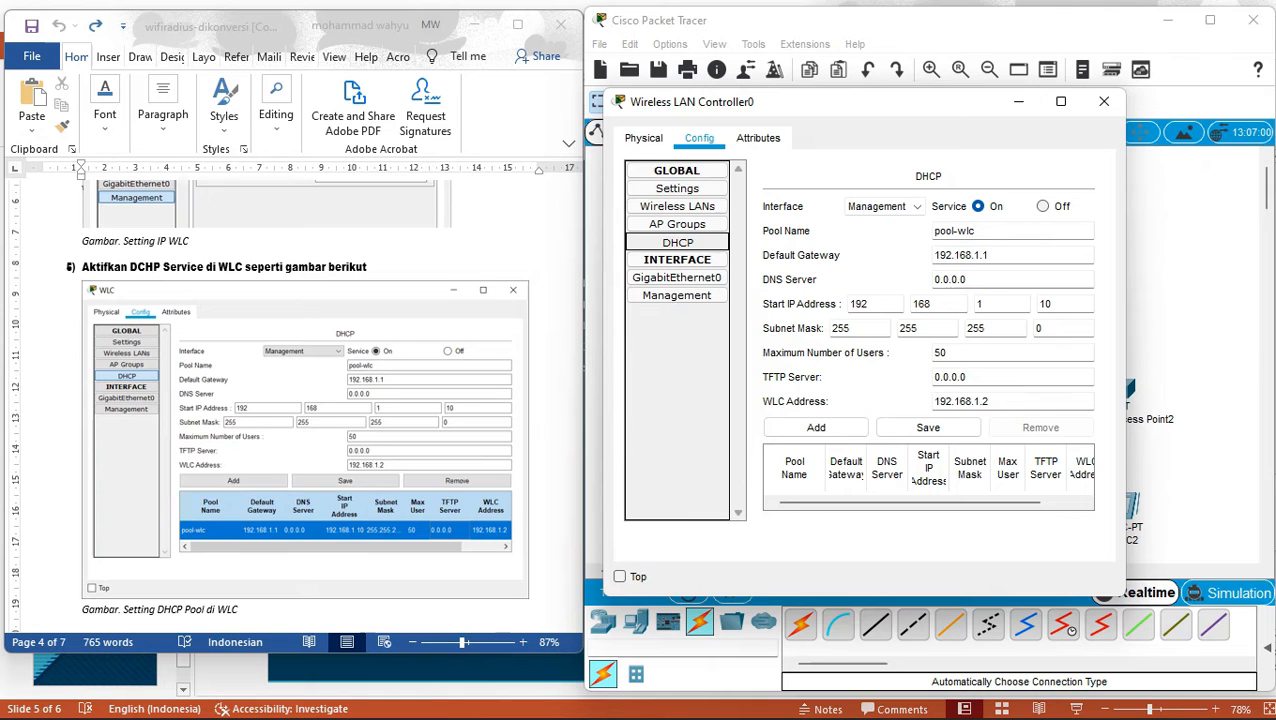
click(816, 427)
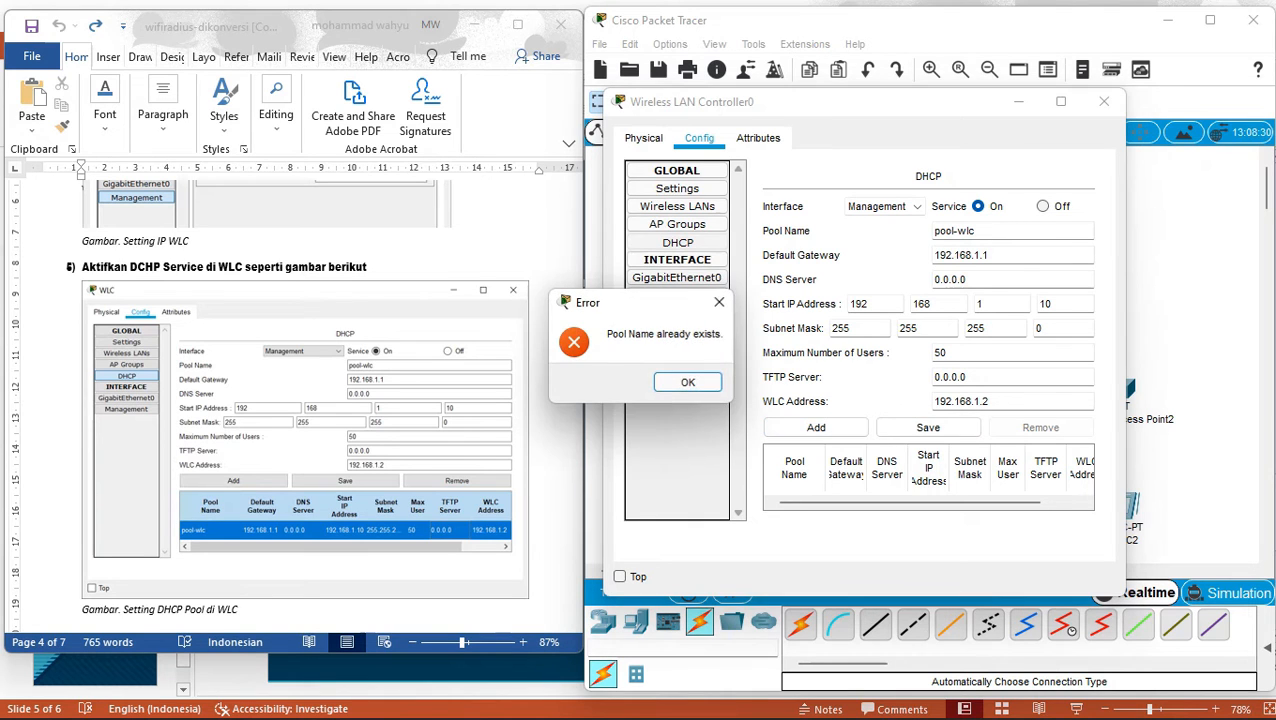
key(Return)
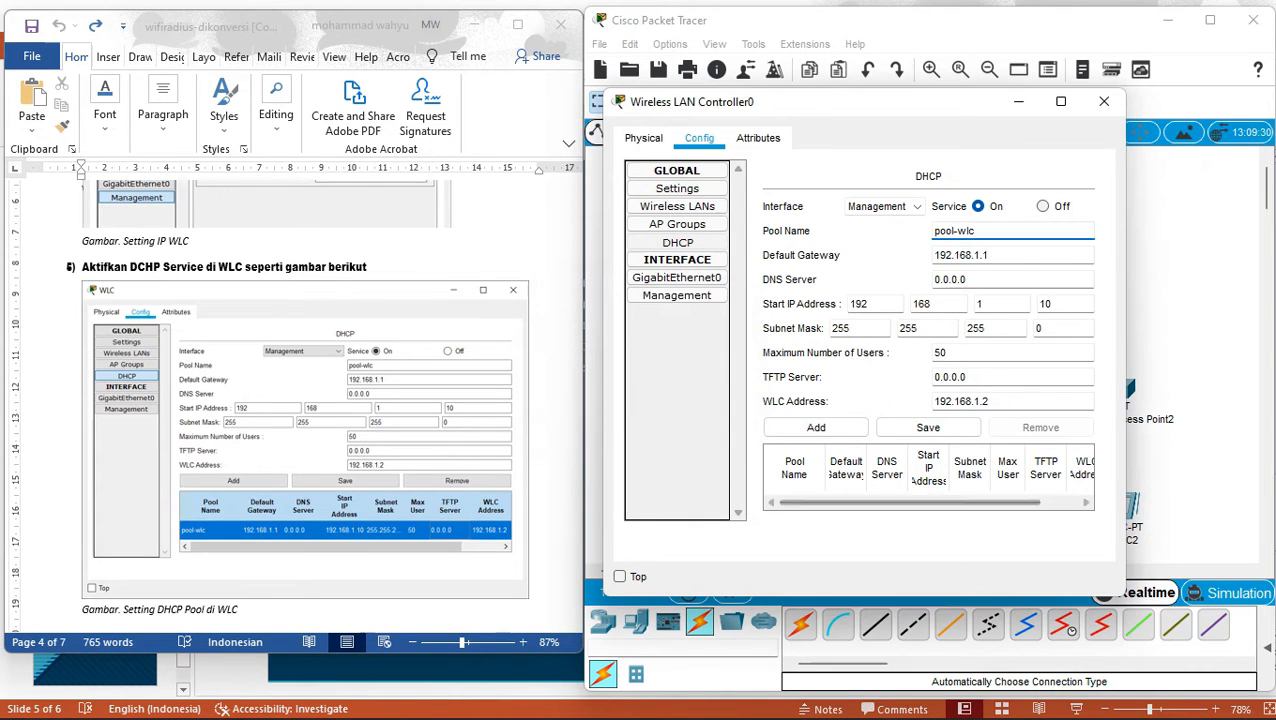
drag(980, 503, 1040, 503)
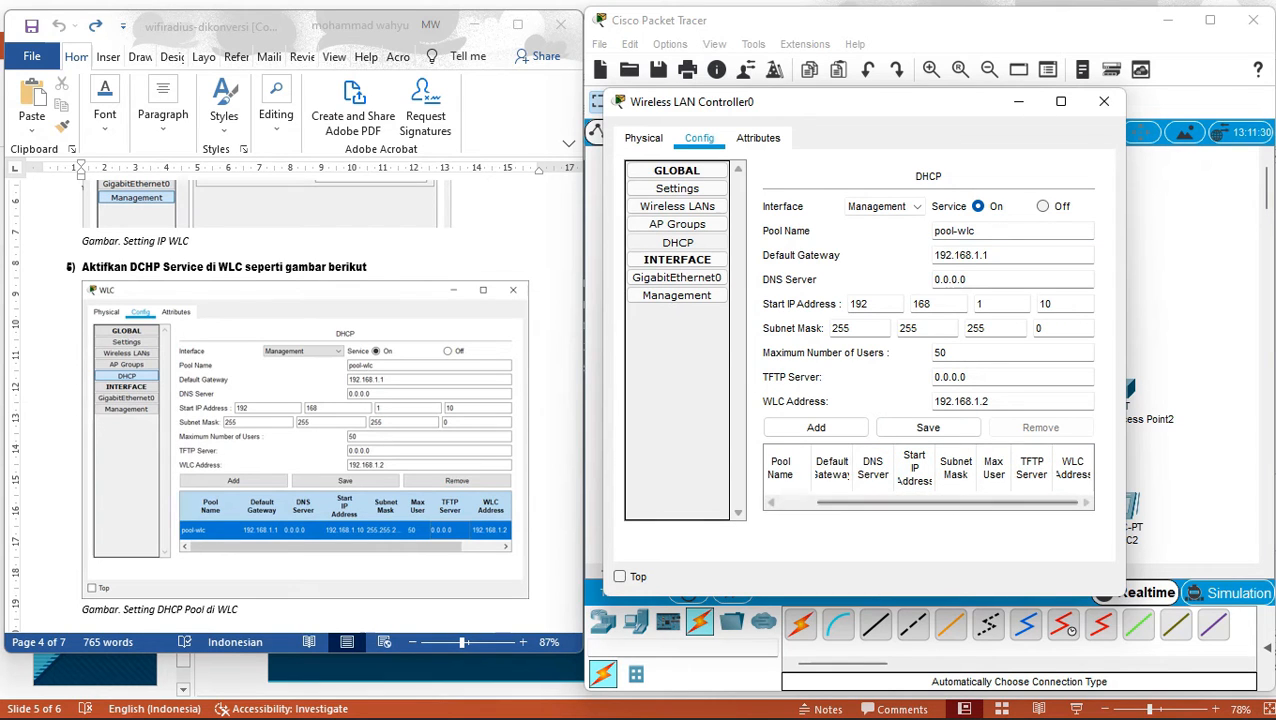
click(1061, 101)
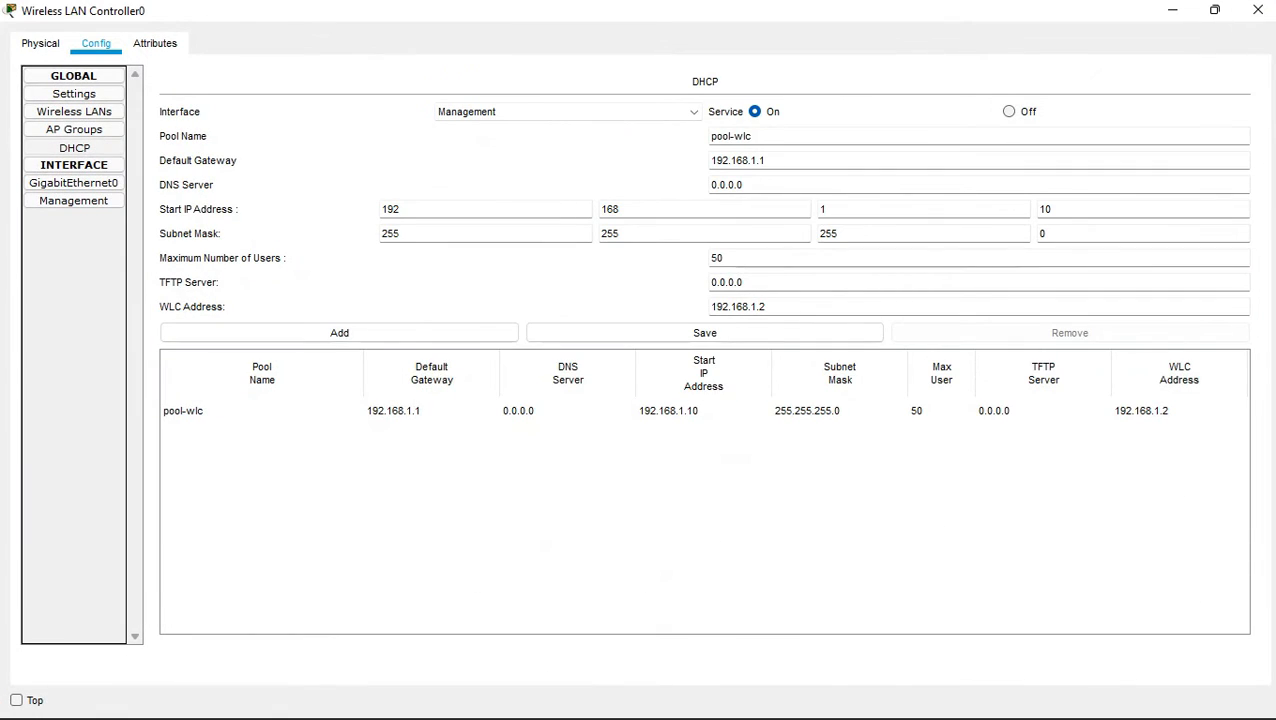
Select and save the pool-wlc row, close the controller, and open Light Weight Access Point0.
click(432, 411)
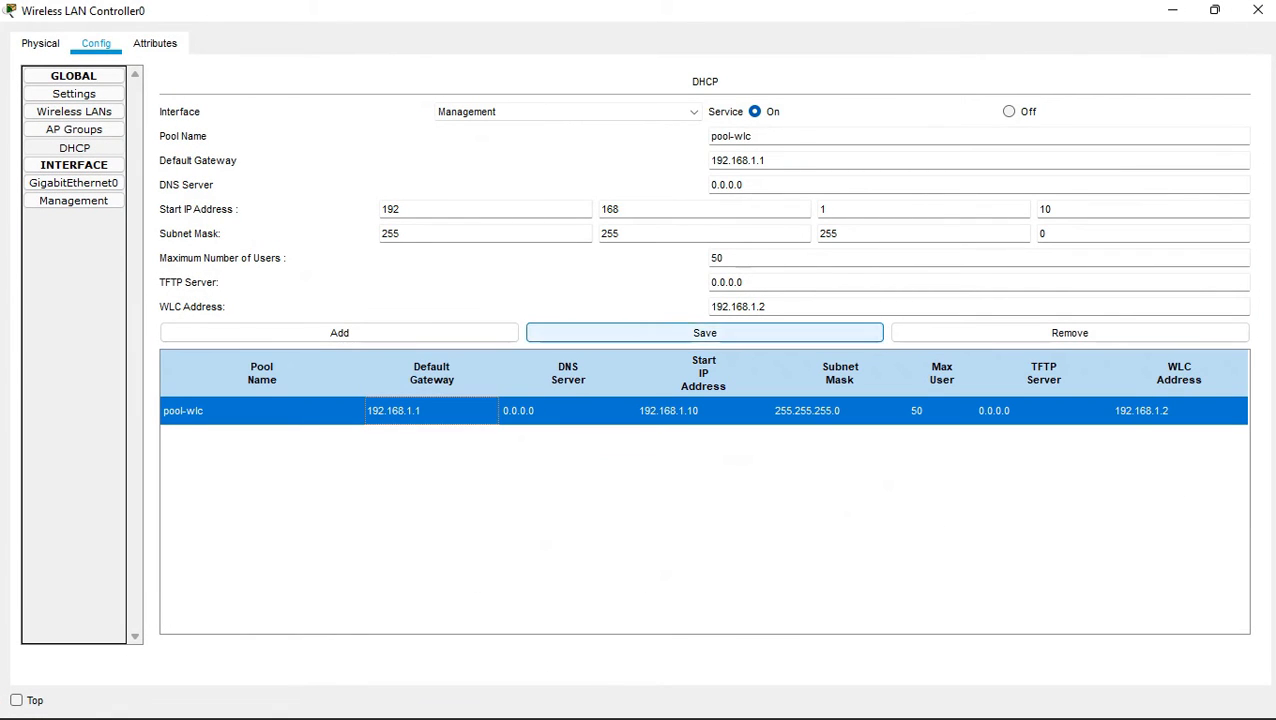
click(704, 333)
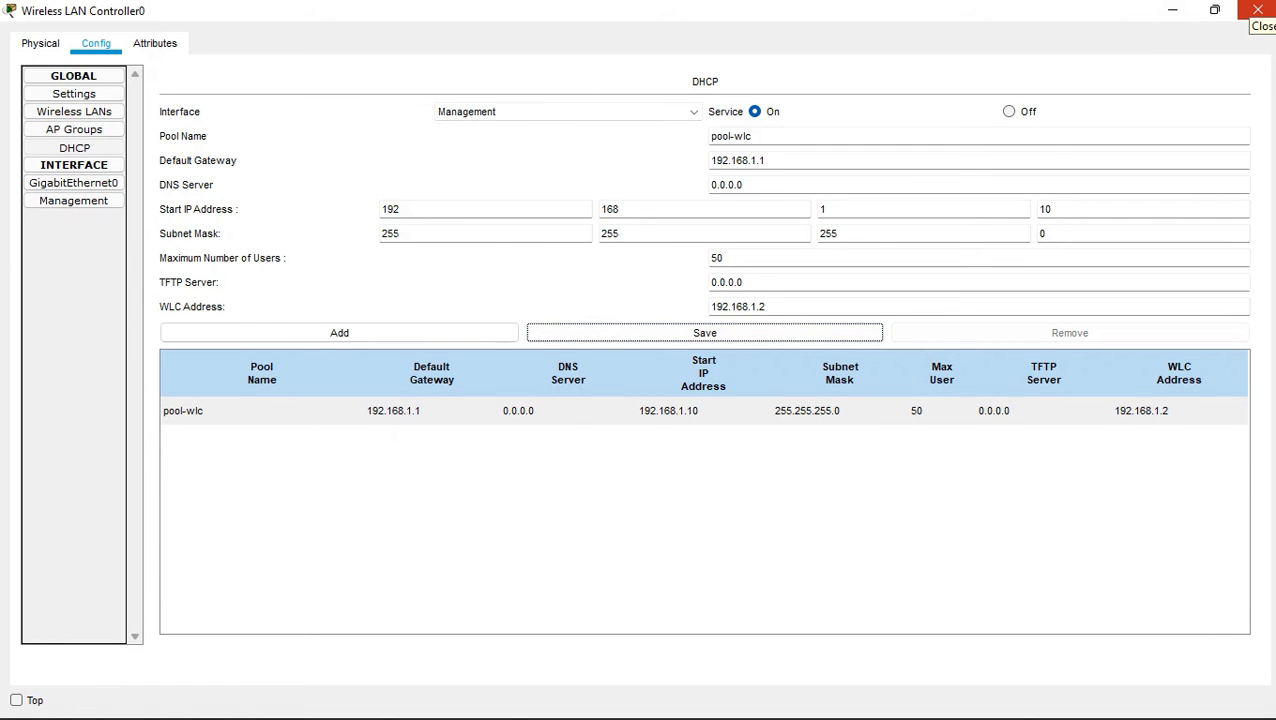
click(1257, 10)
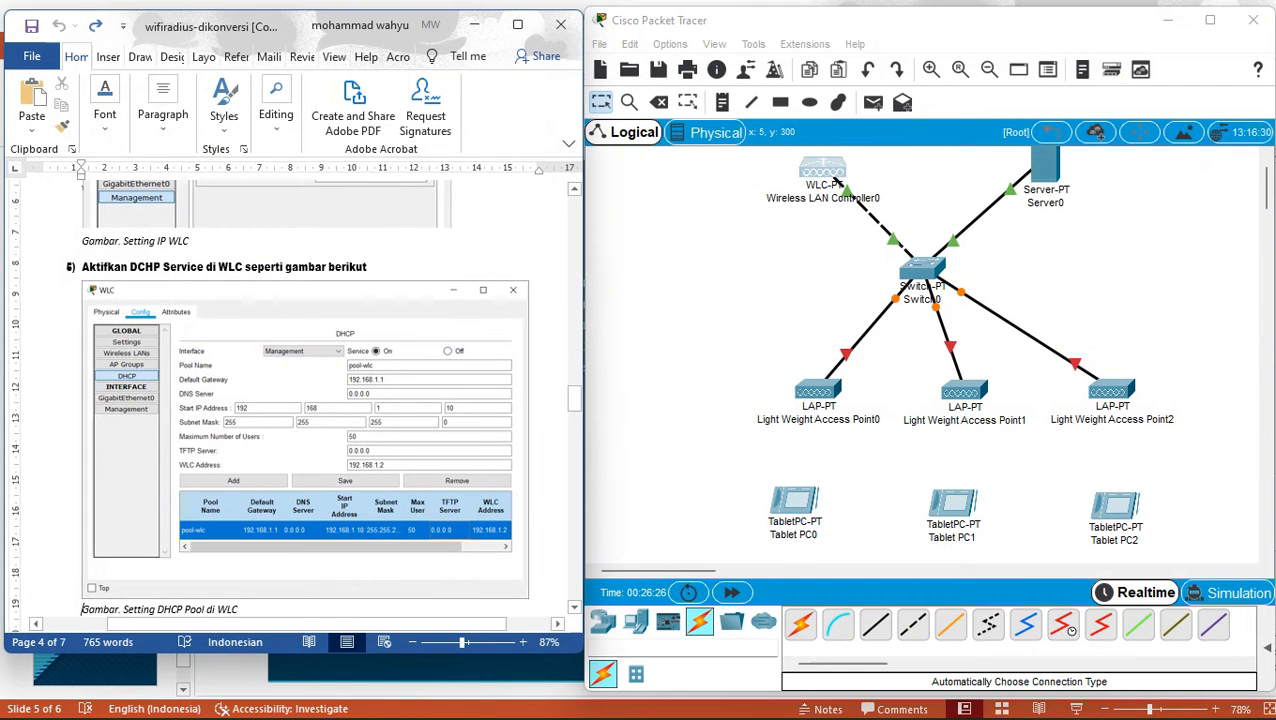
scroll(44, 611, down, 10)
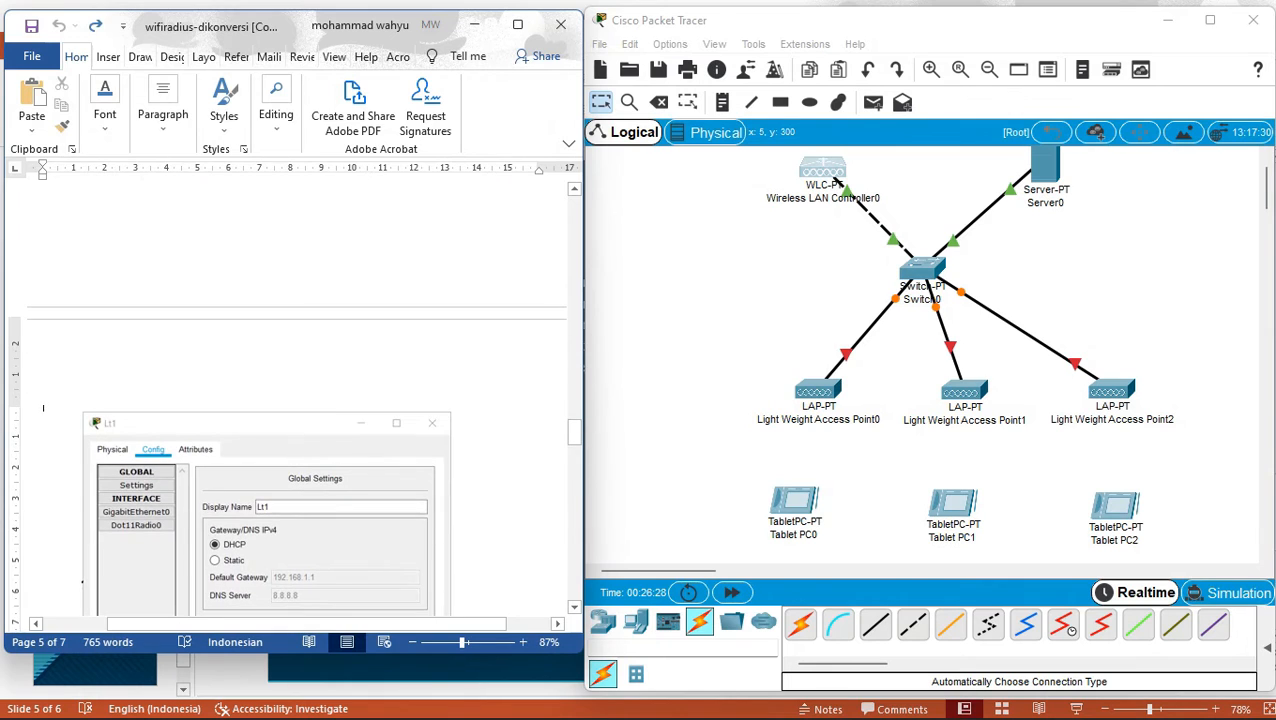
scroll(43, 407, up, 2)
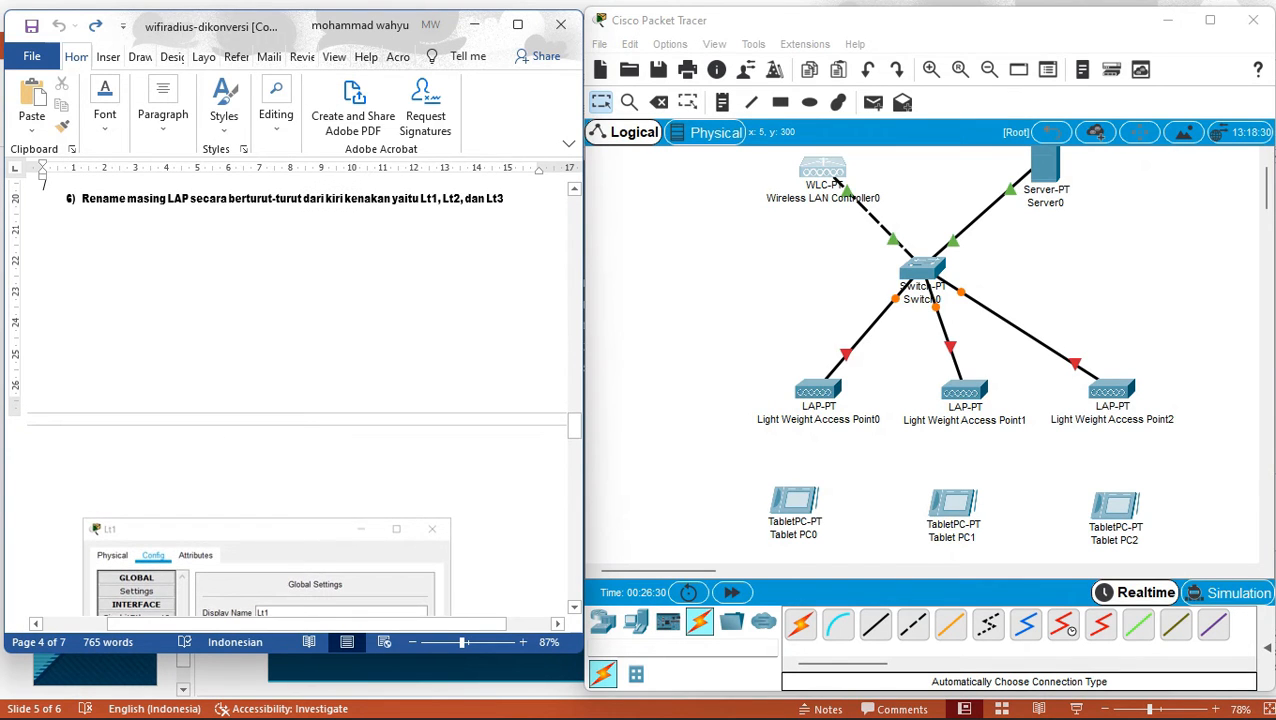
click(812, 391)
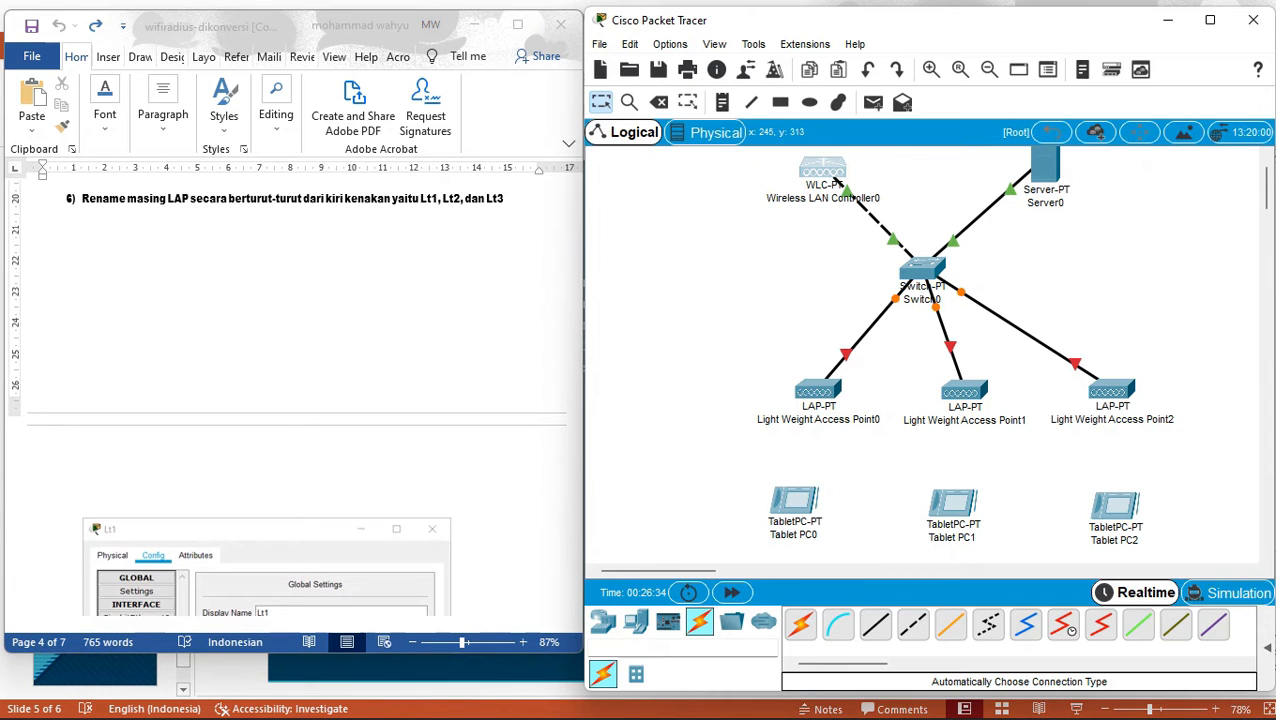
click(817, 390)
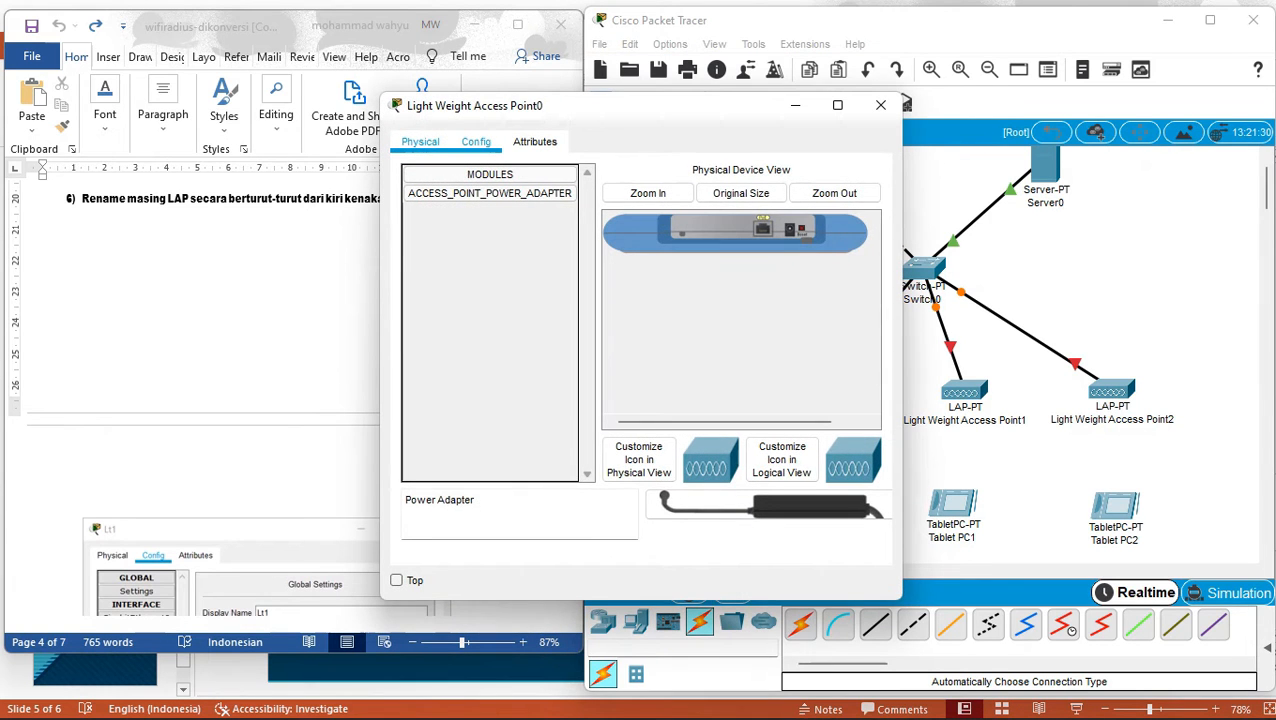
Dismiss the powered-off error and plug the power adapter into Access Point0.
click(476, 142)
click(725, 301)
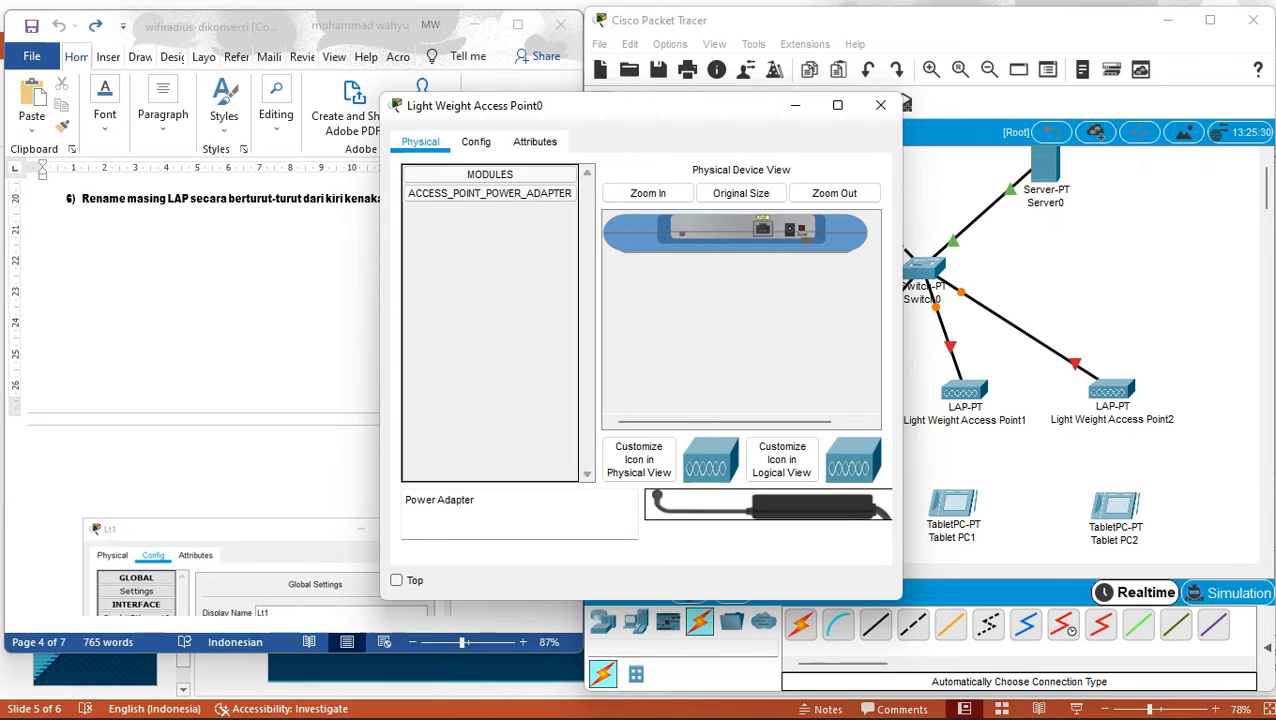
drag(785, 506, 789, 232)
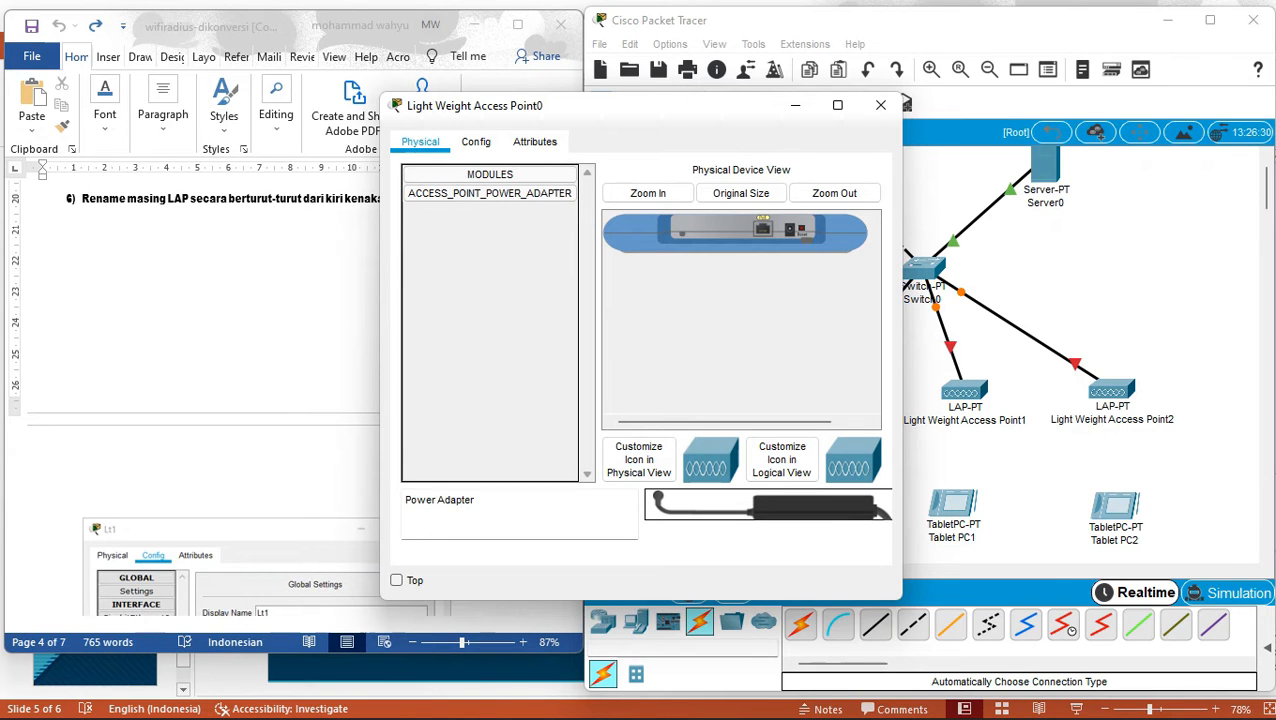
drag(785, 506, 789, 232)
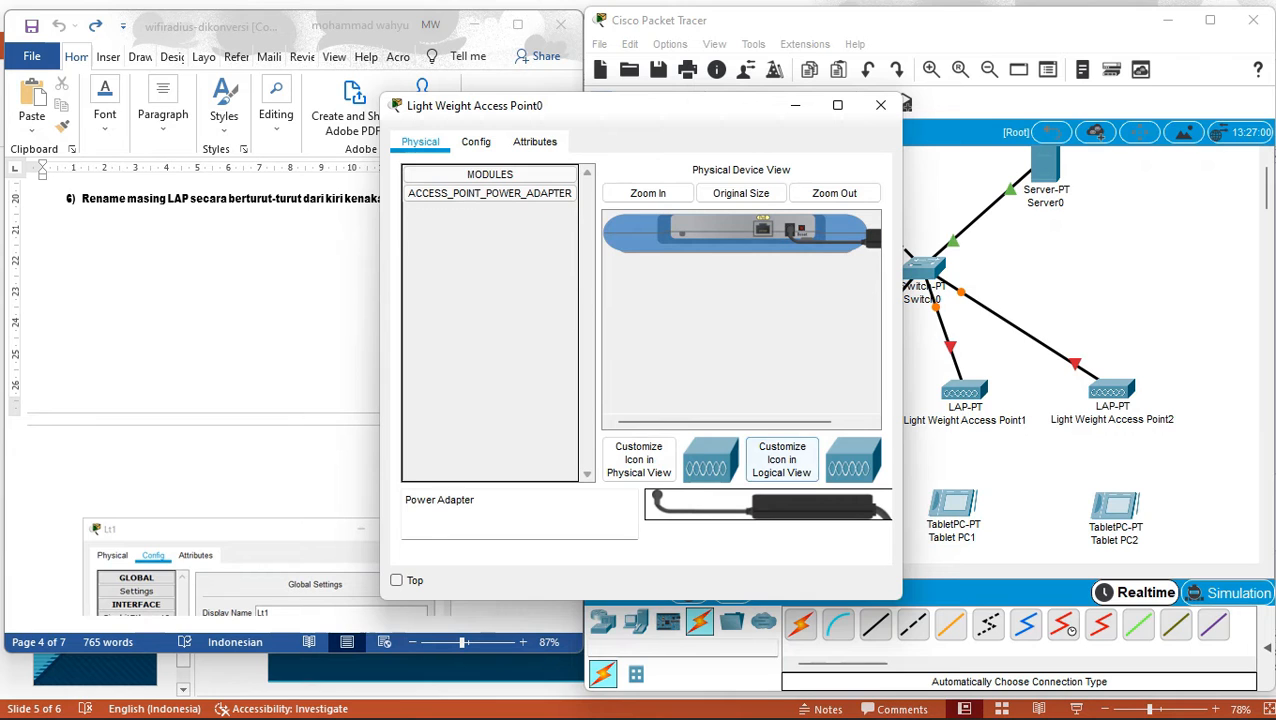
click(978, 465)
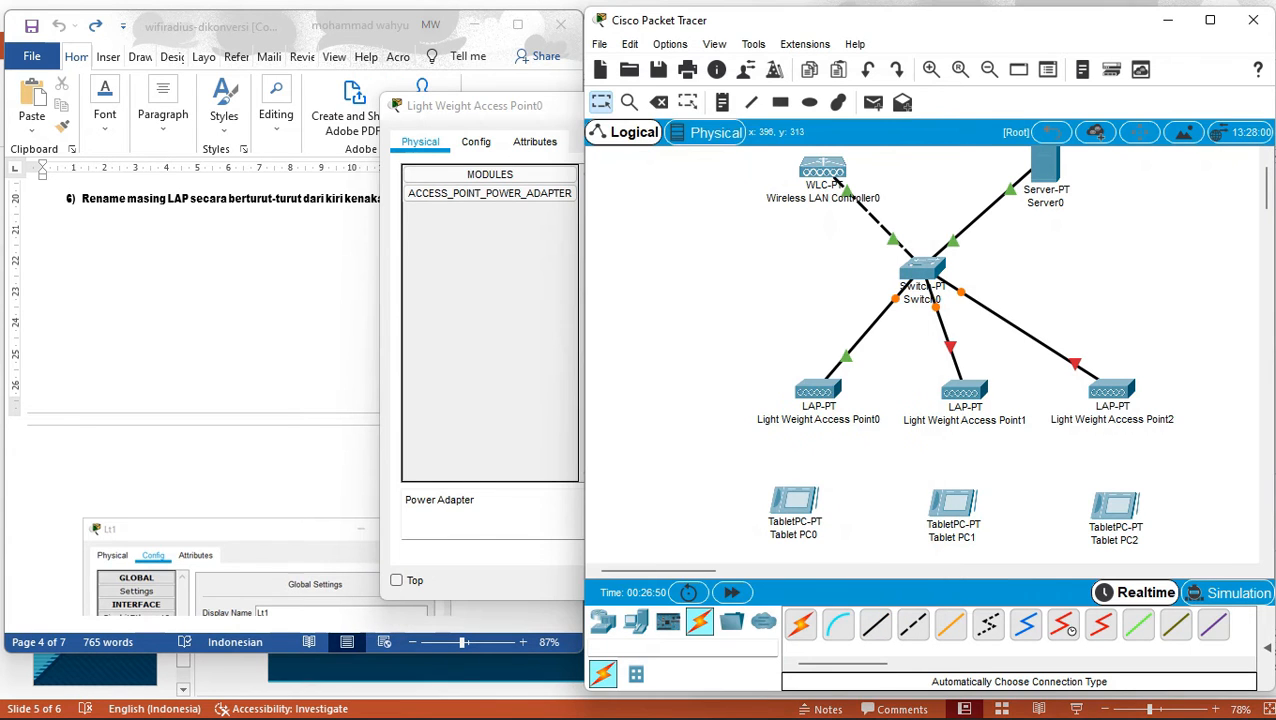
Plug power adapters into Access Points 1 and 2, then reopen Access Point0's Config tab.
click(964, 390)
drag(785, 506, 789, 232)
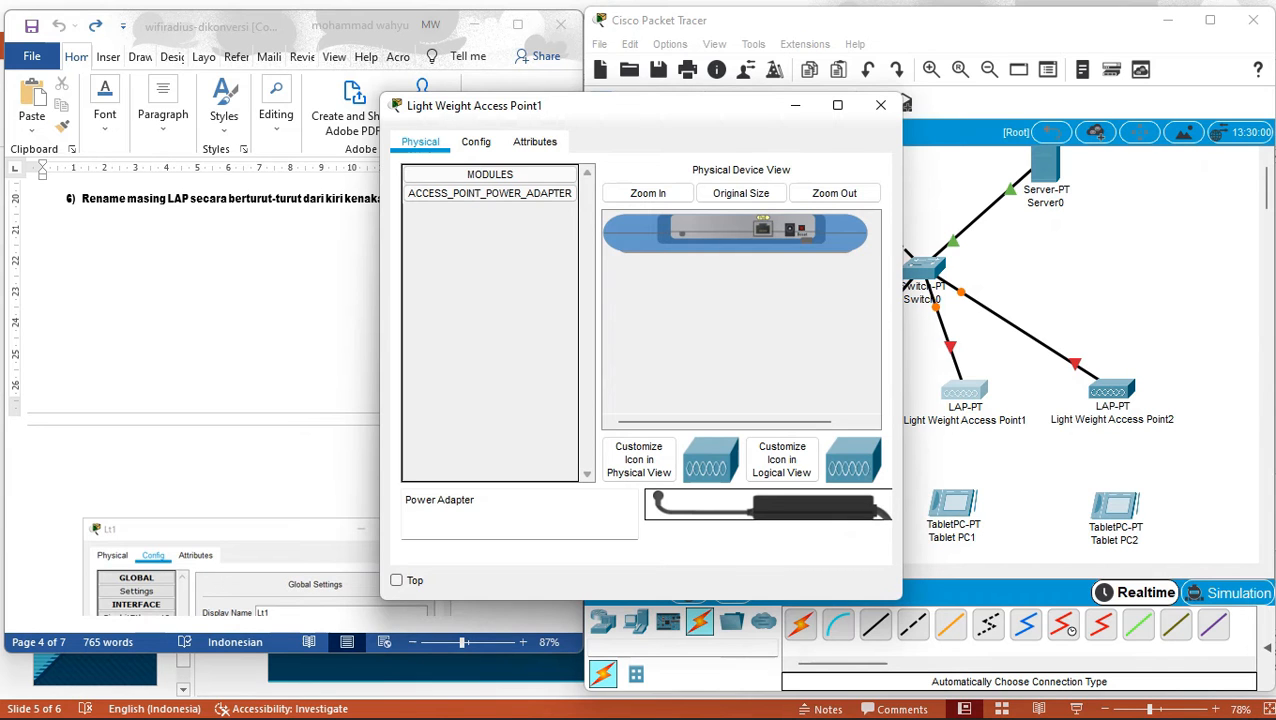
drag(785, 506, 789, 232)
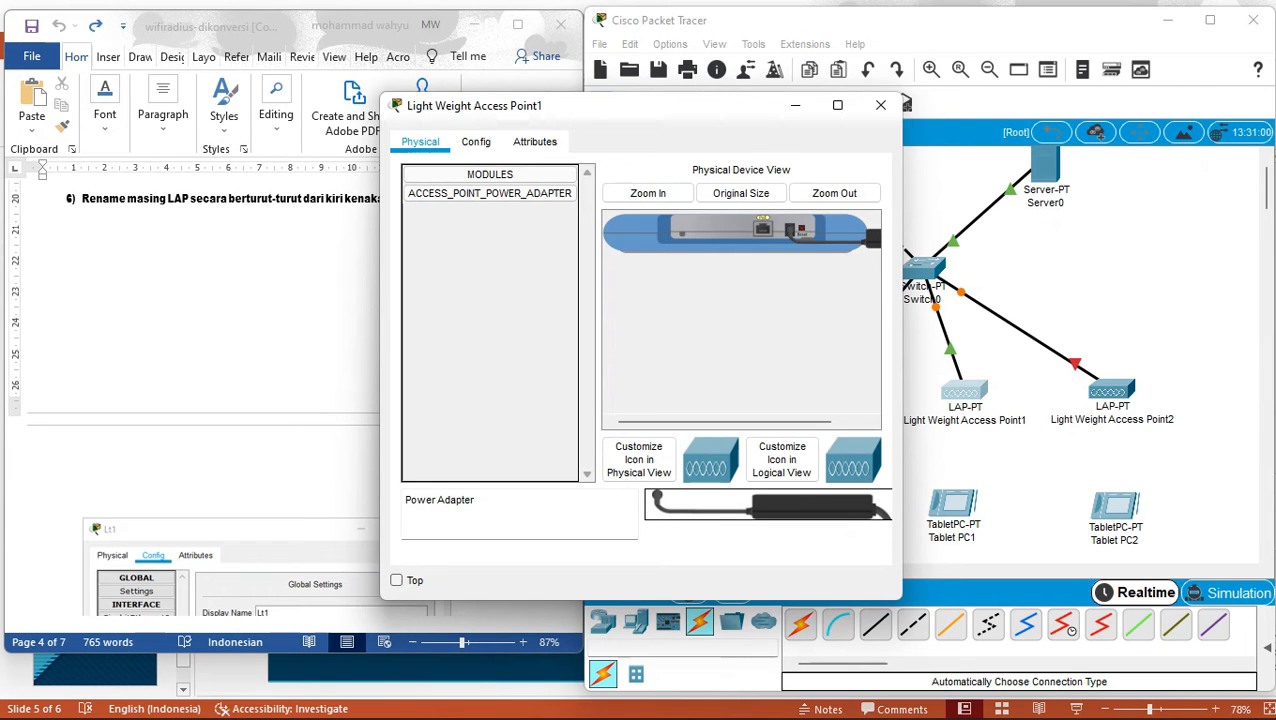
click(1111, 390)
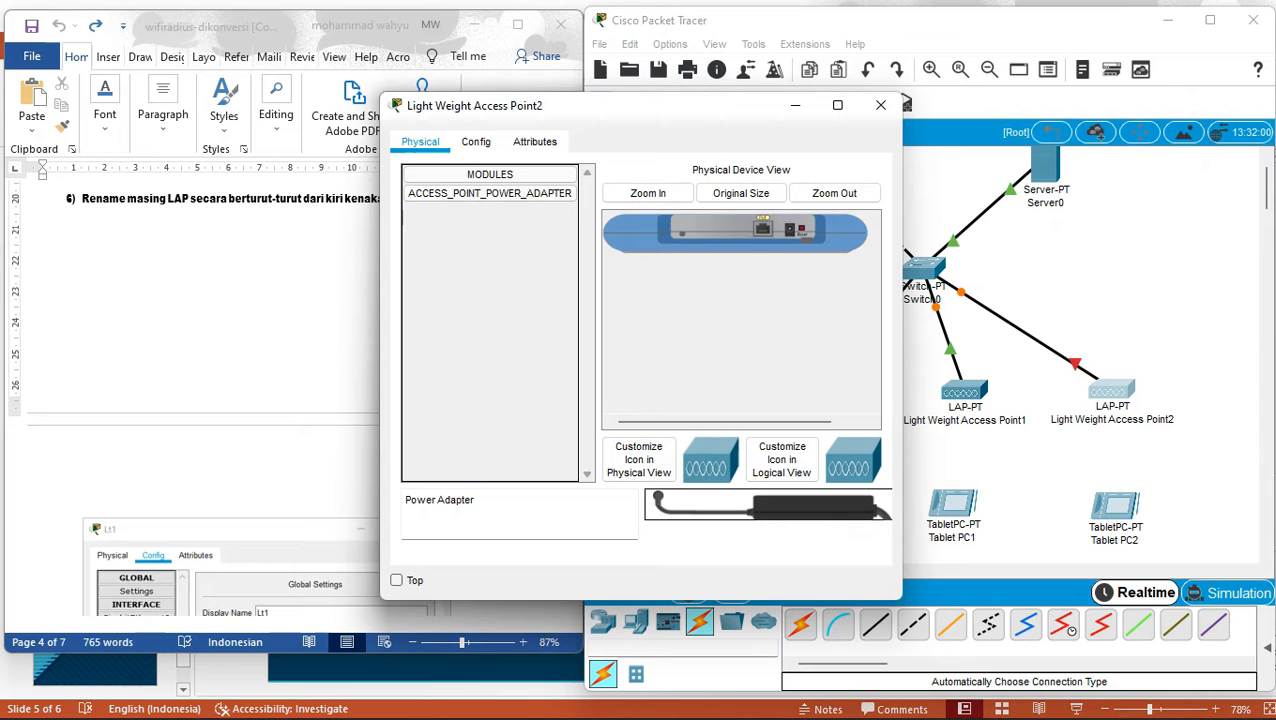
drag(785, 506, 789, 232)
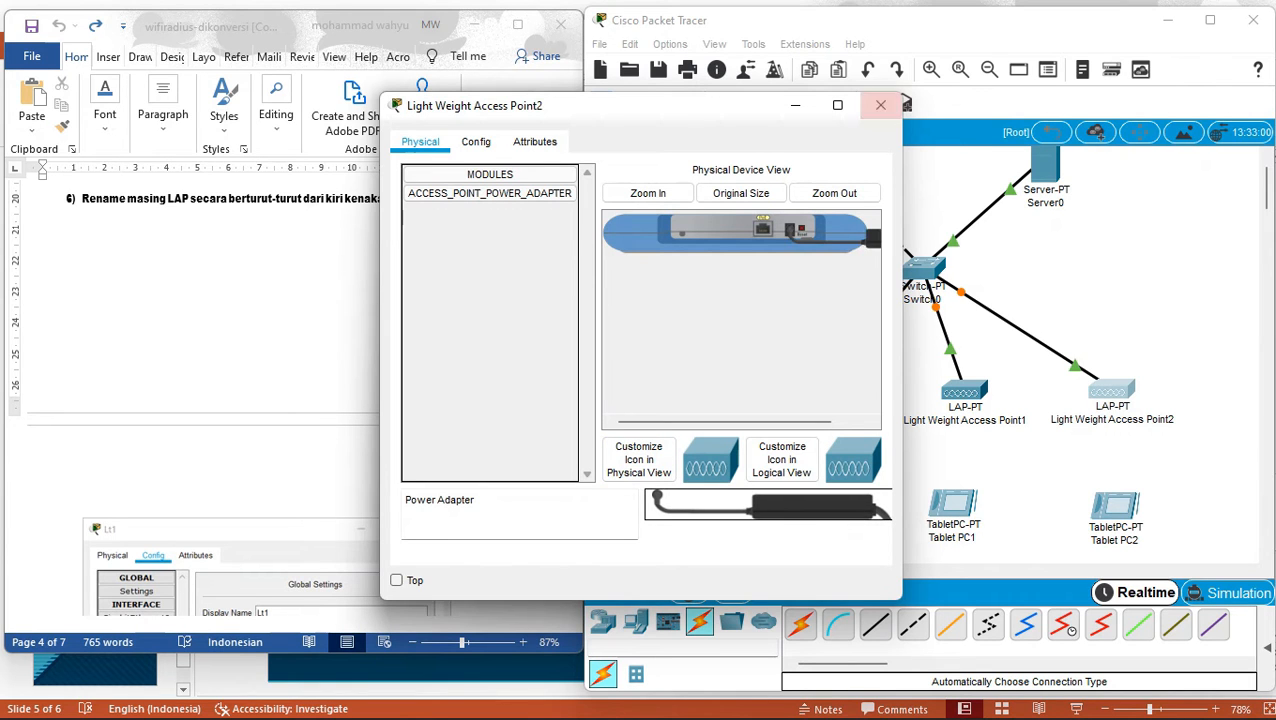
click(880, 105)
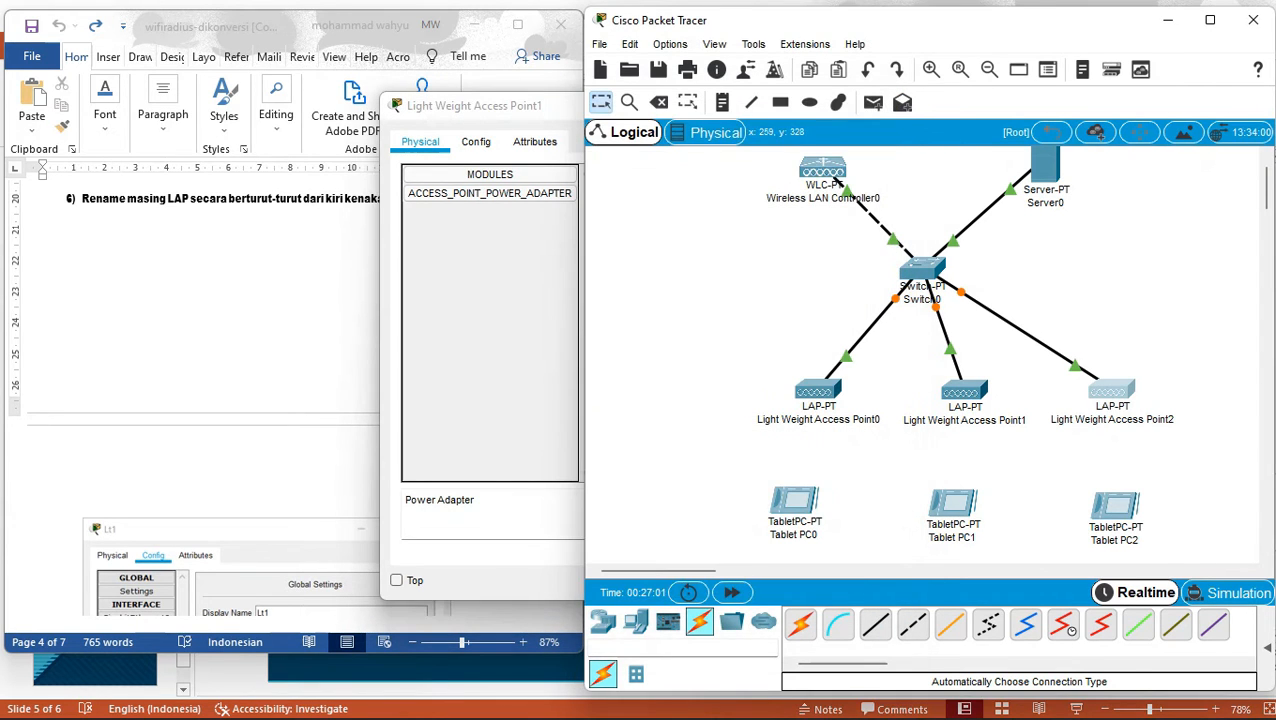
click(817, 390)
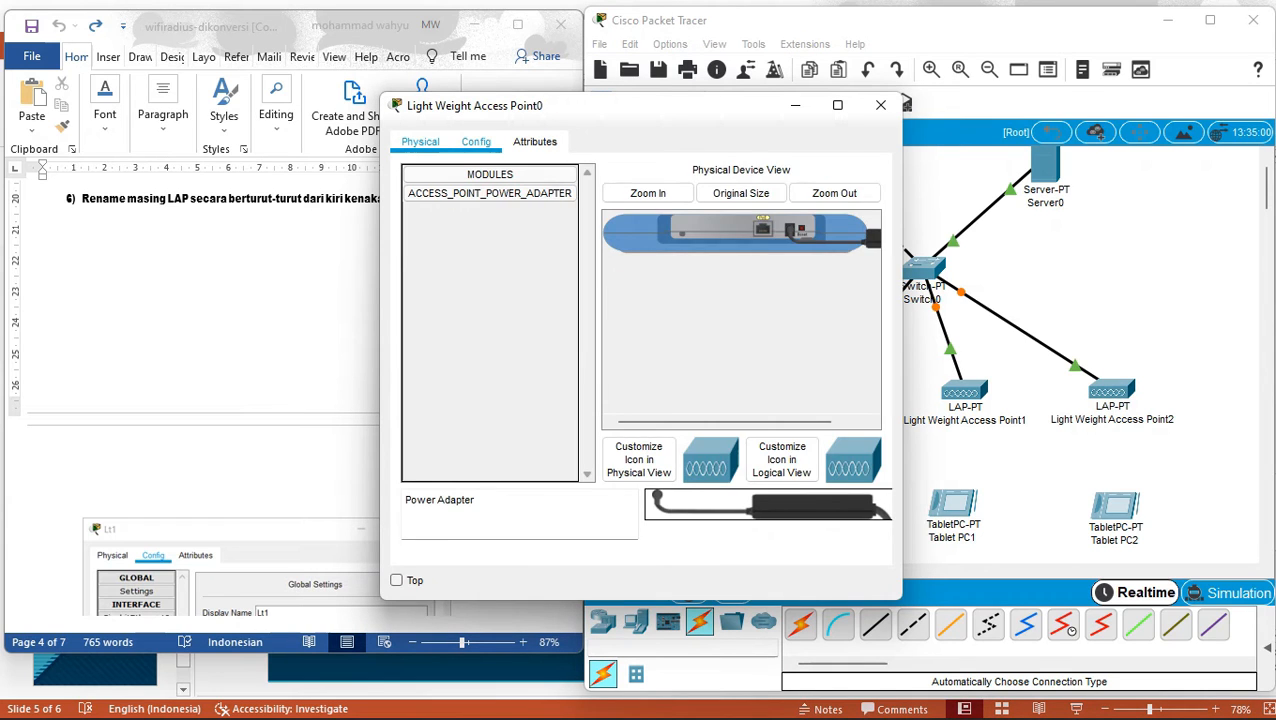
click(476, 141)
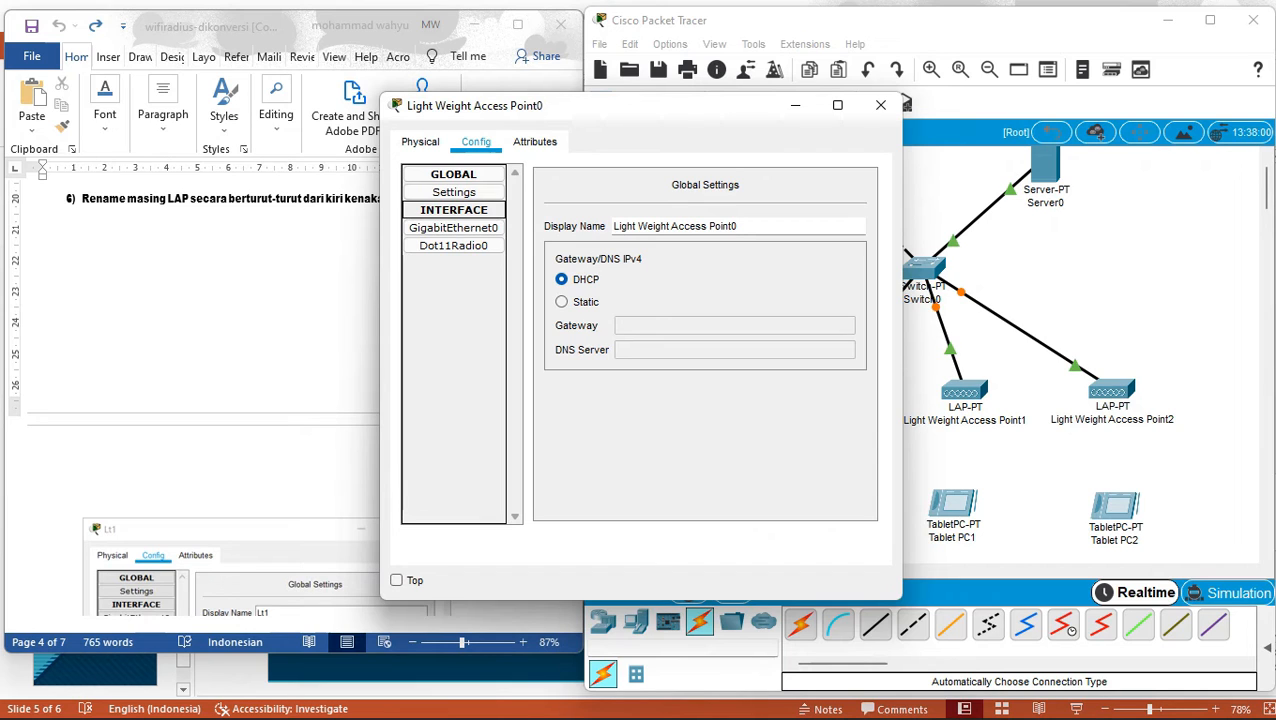
Rename Light Weight Access Point0's display name to Lt1.
click(320, 290)
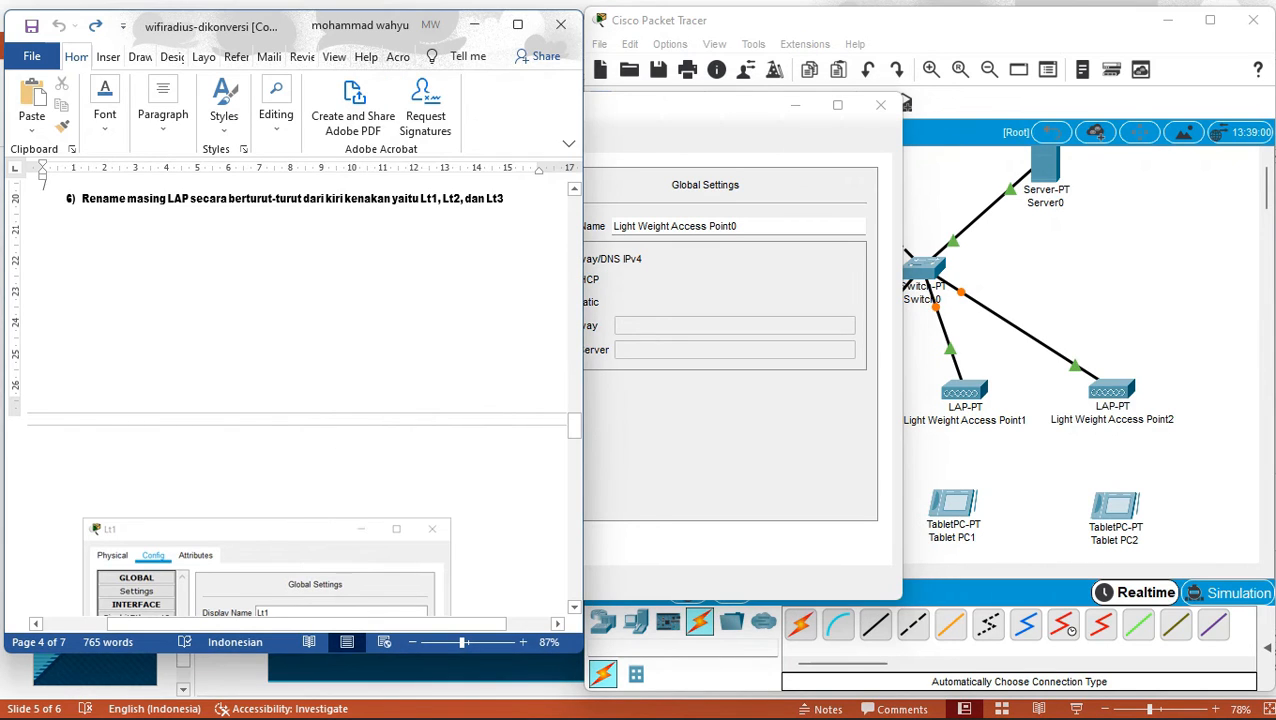
drag(574, 425, 574, 436)
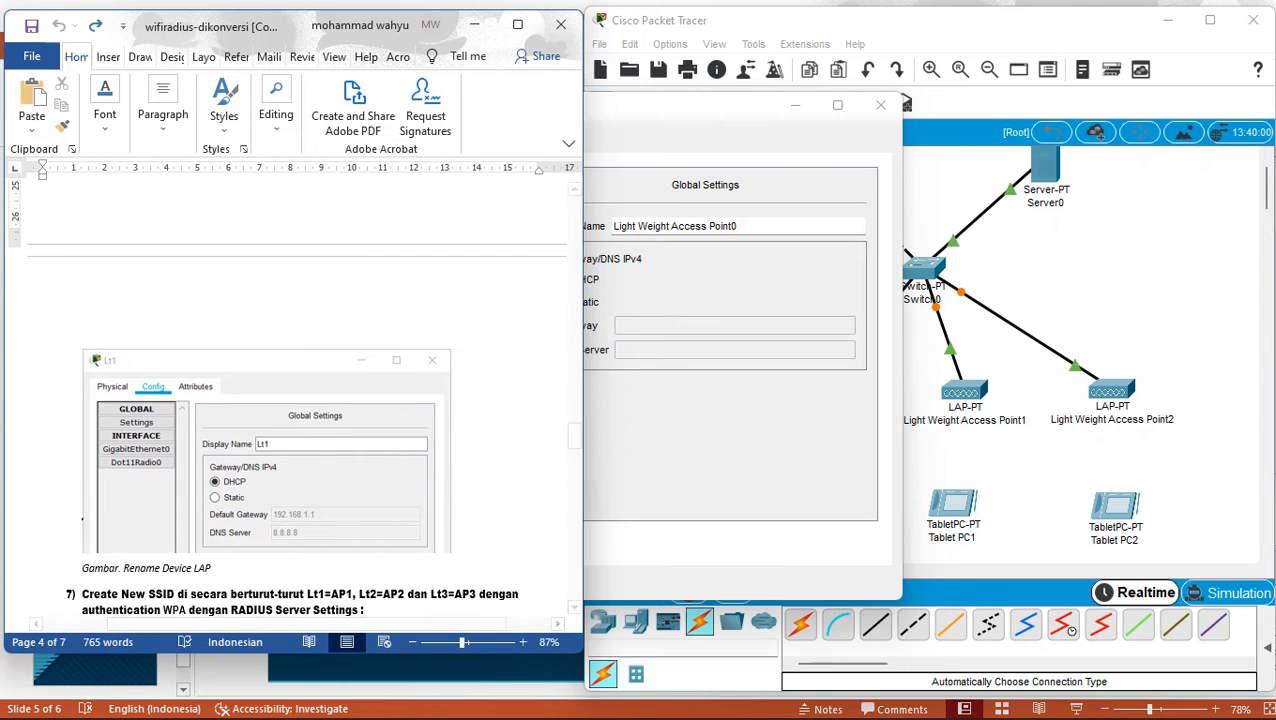
click(768, 104)
drag(768, 104, 1036, 73)
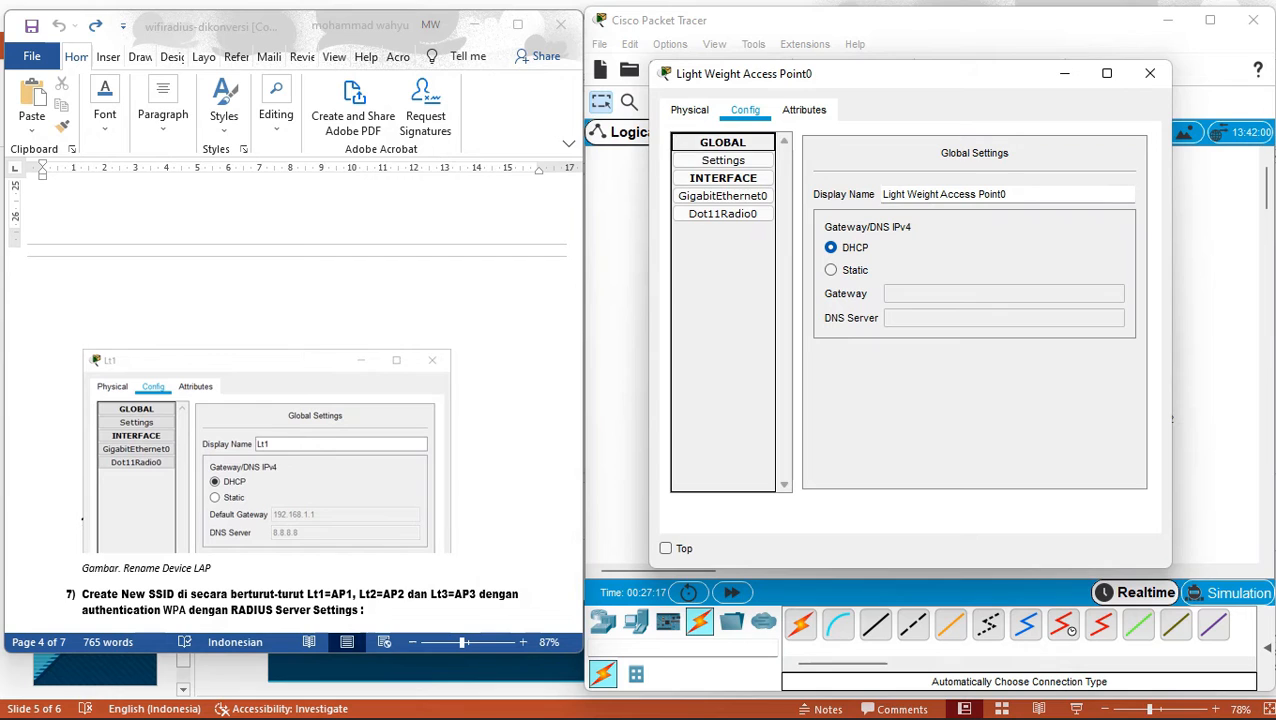
click(1007, 194)
drag(1007, 194, 880, 194)
text(L1)
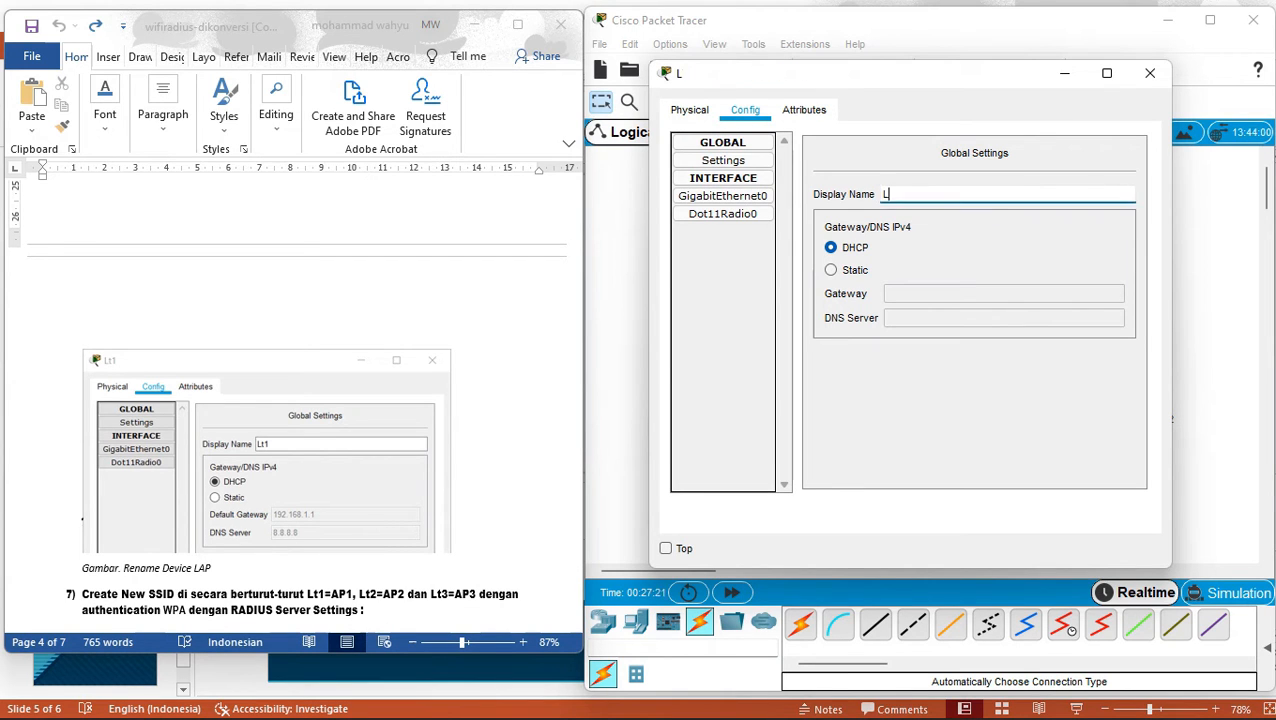
key(BackSpace)
text(t1)
click(1150, 72)
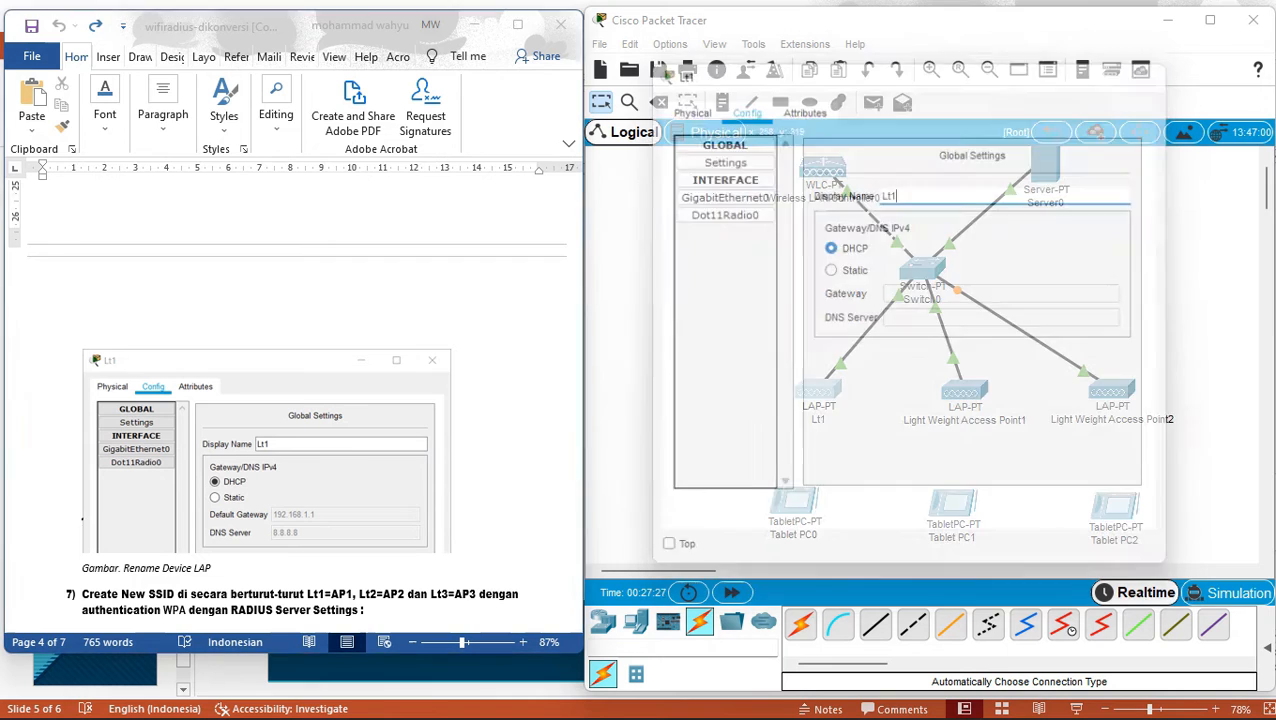
Rename Light Weight Access Point1's display name to Lt2.
click(964, 390)
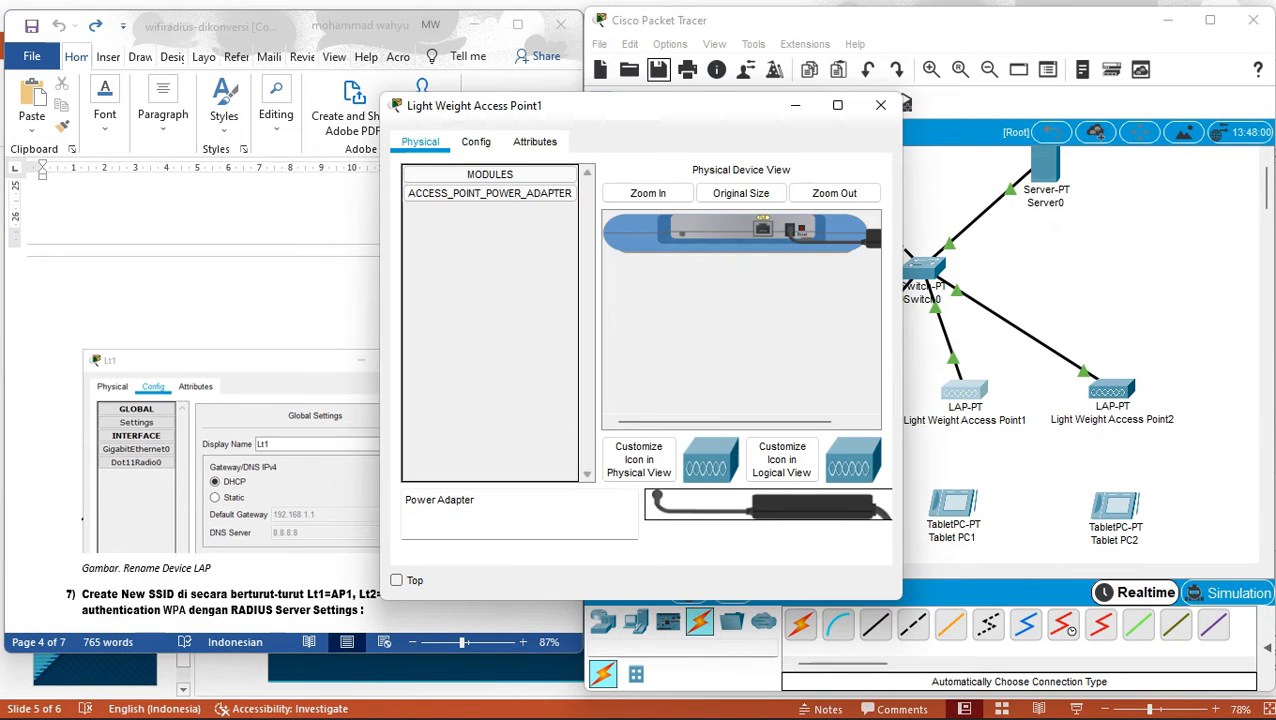
click(476, 142)
click(740, 226)
key(ctrl+a)
text(LT2)
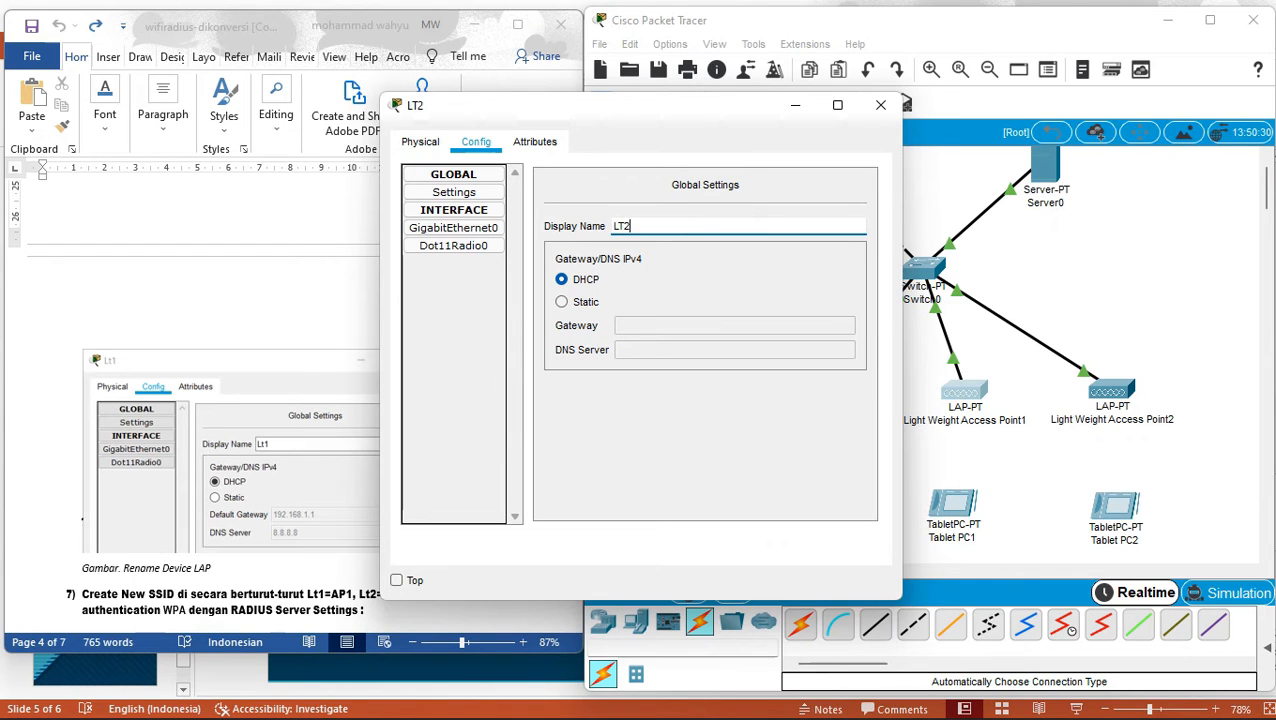
key(BackSpace)
key(BackSpace)
text(t)
key(BackSpace)
text(t2)
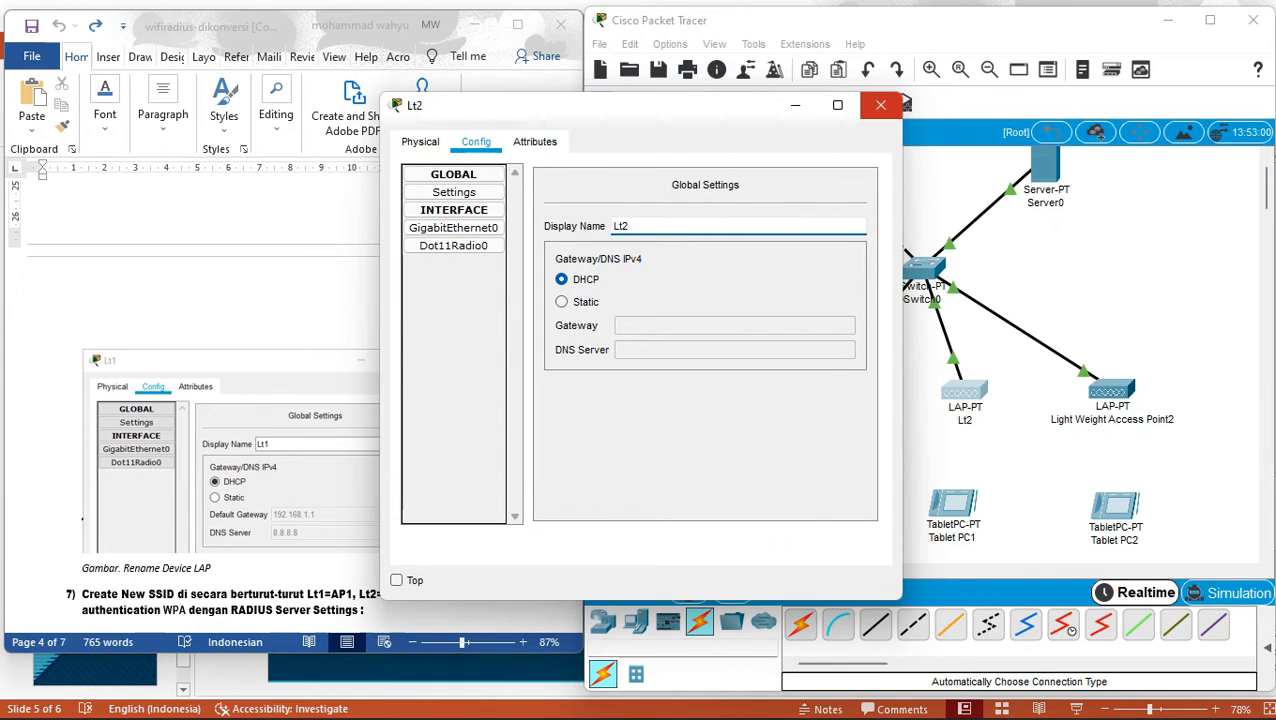
click(880, 105)
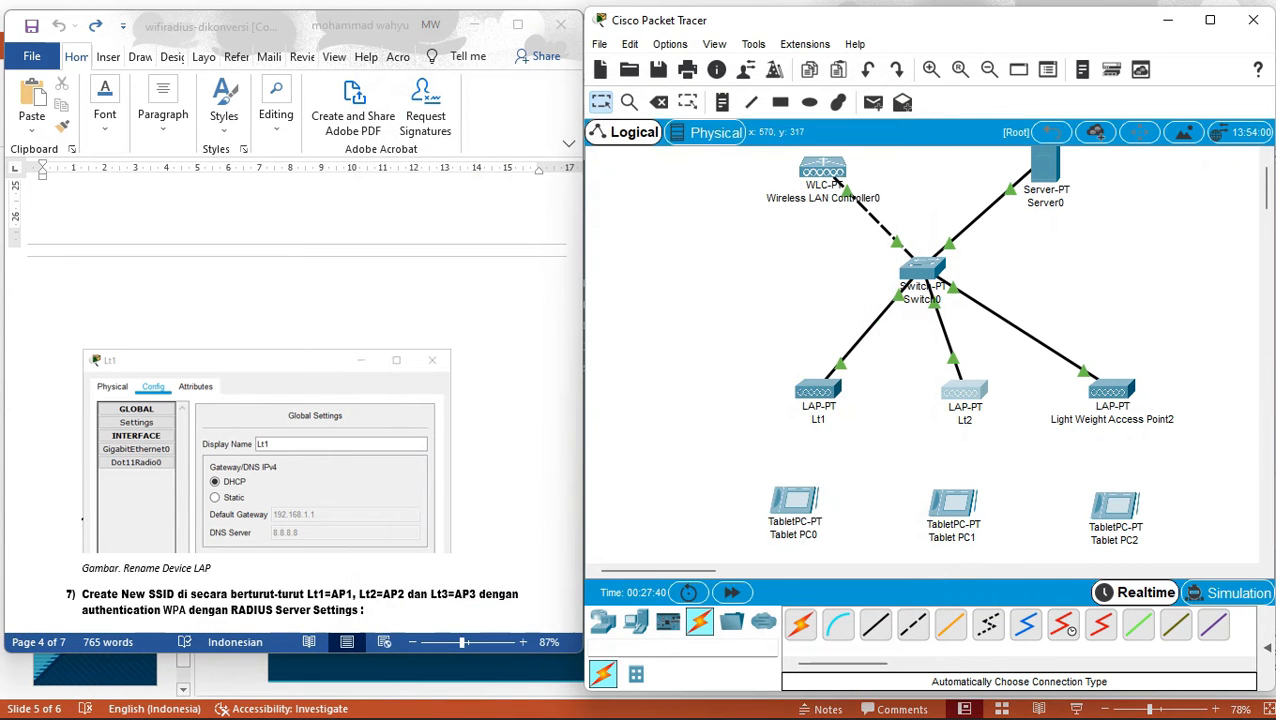
Rename Light Weight Access Point2 to Lt3 and scroll the Word guide to the next step.
click(1112, 390)
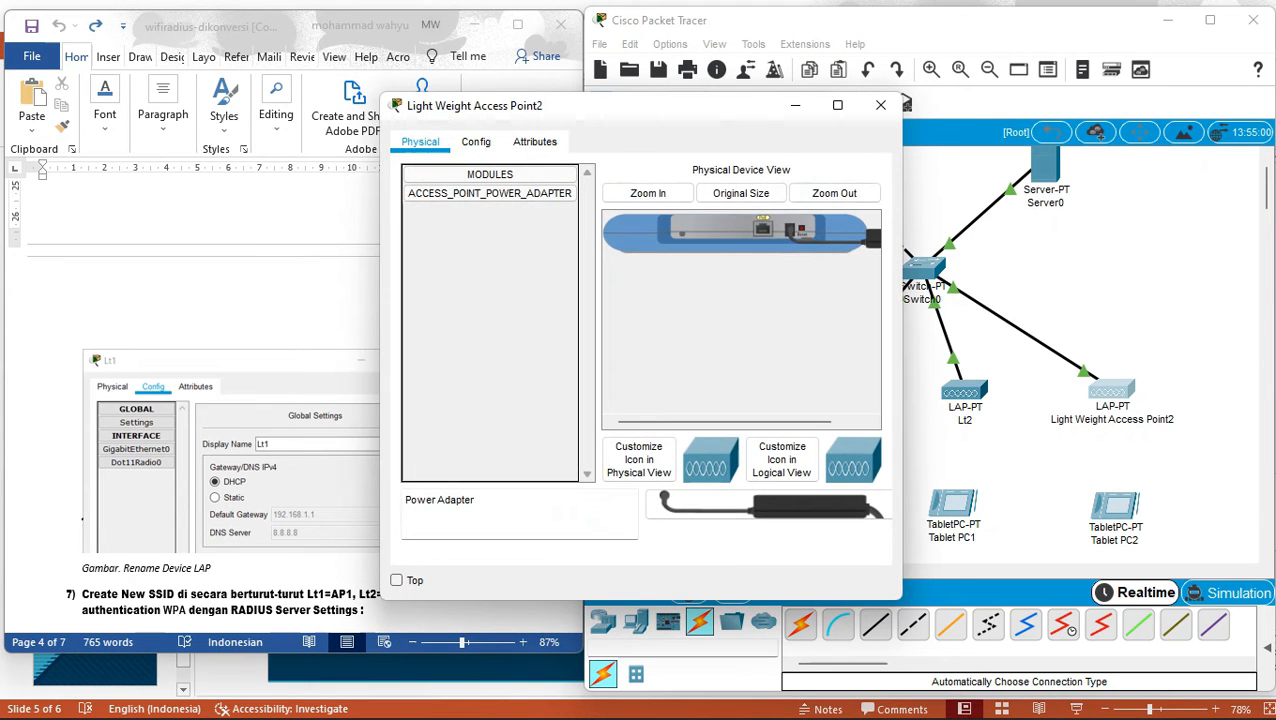
click(476, 141)
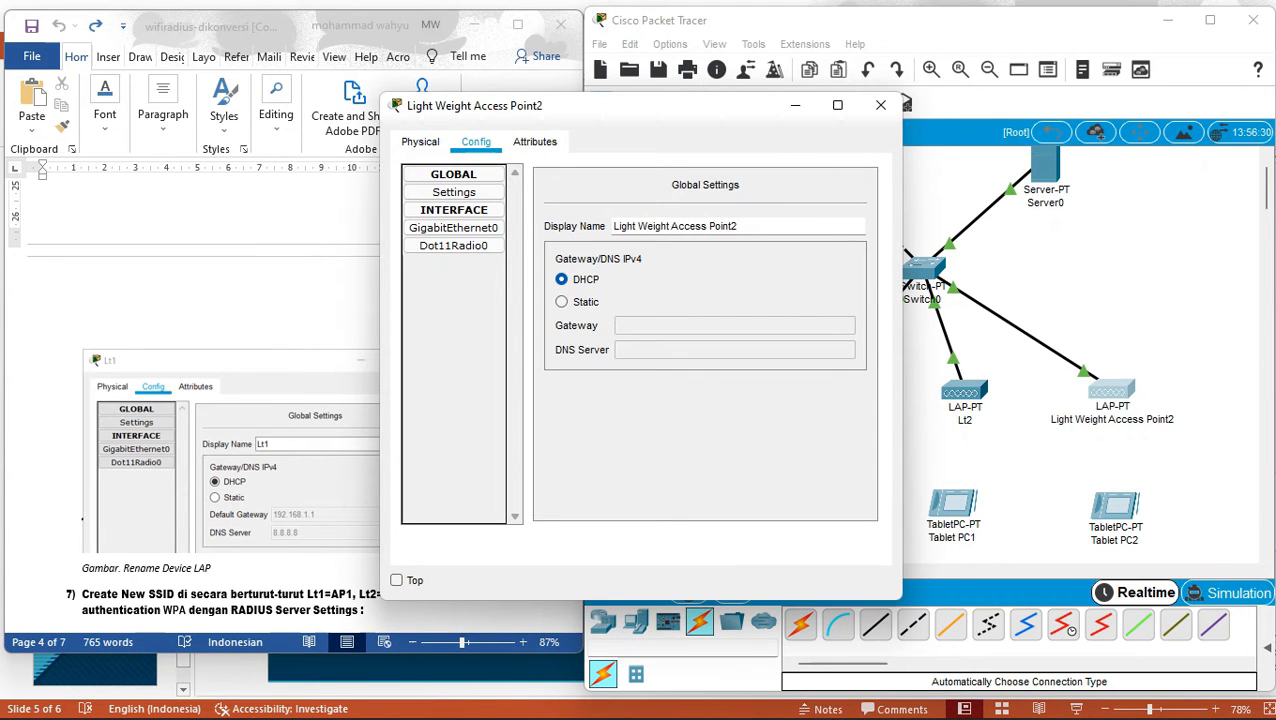
drag(746, 226, 608, 227)
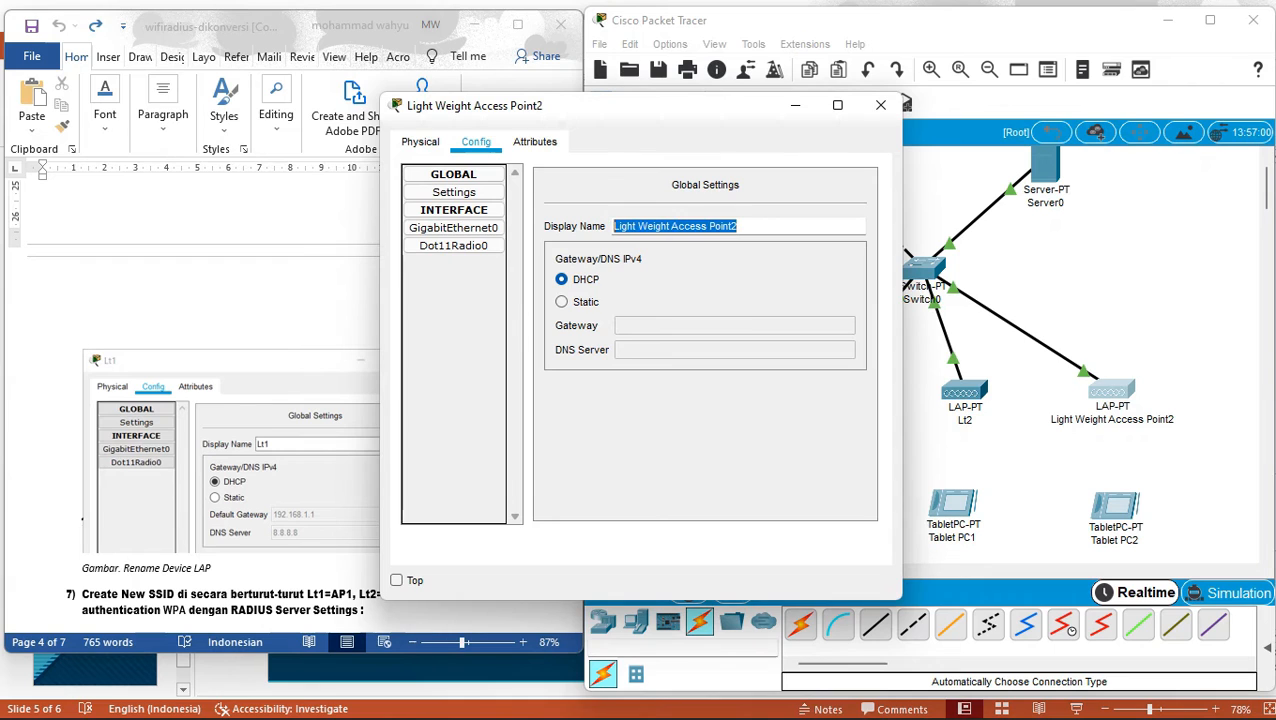
text(Lt3)
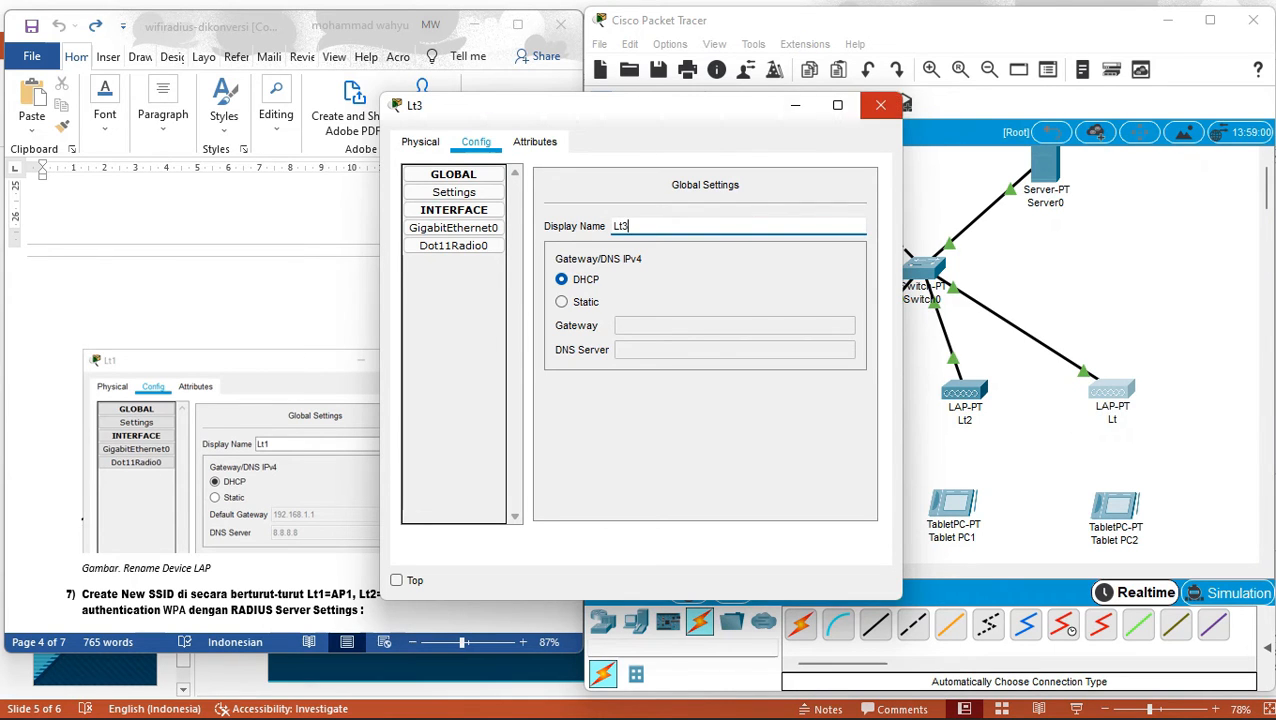
click(880, 105)
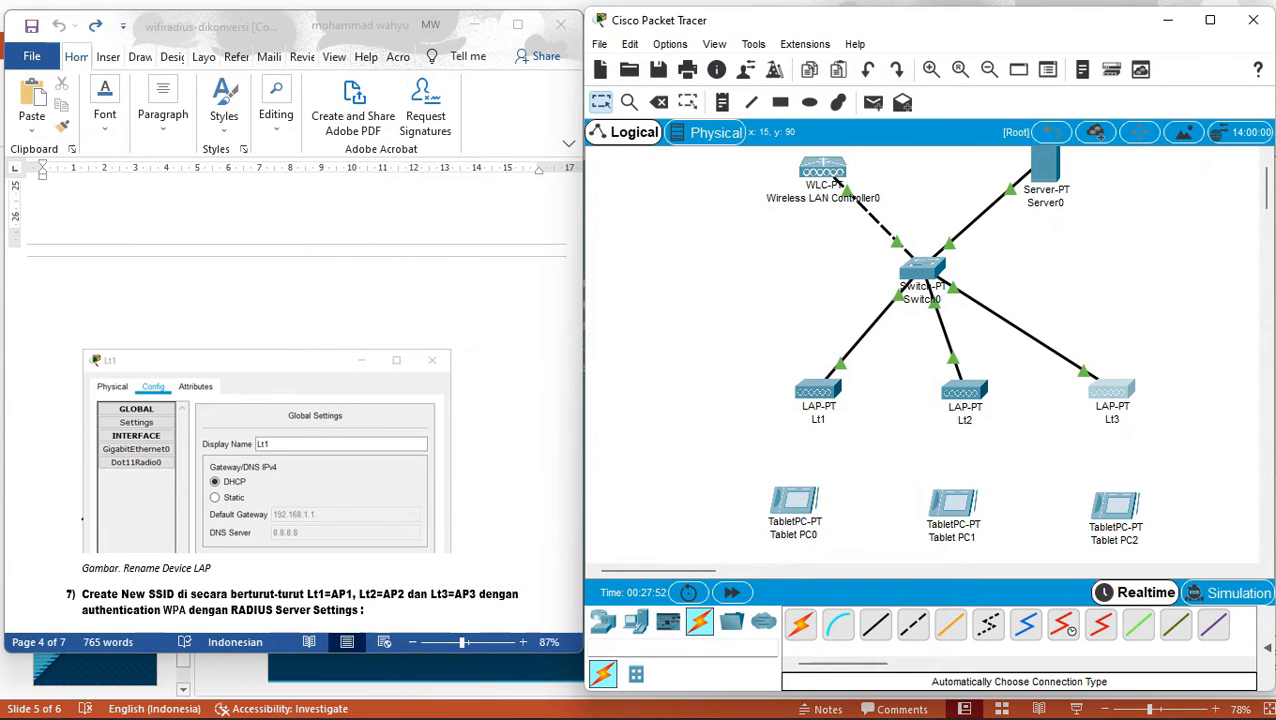
key(alt+Tab)
scroll(290, 390, down, 12)
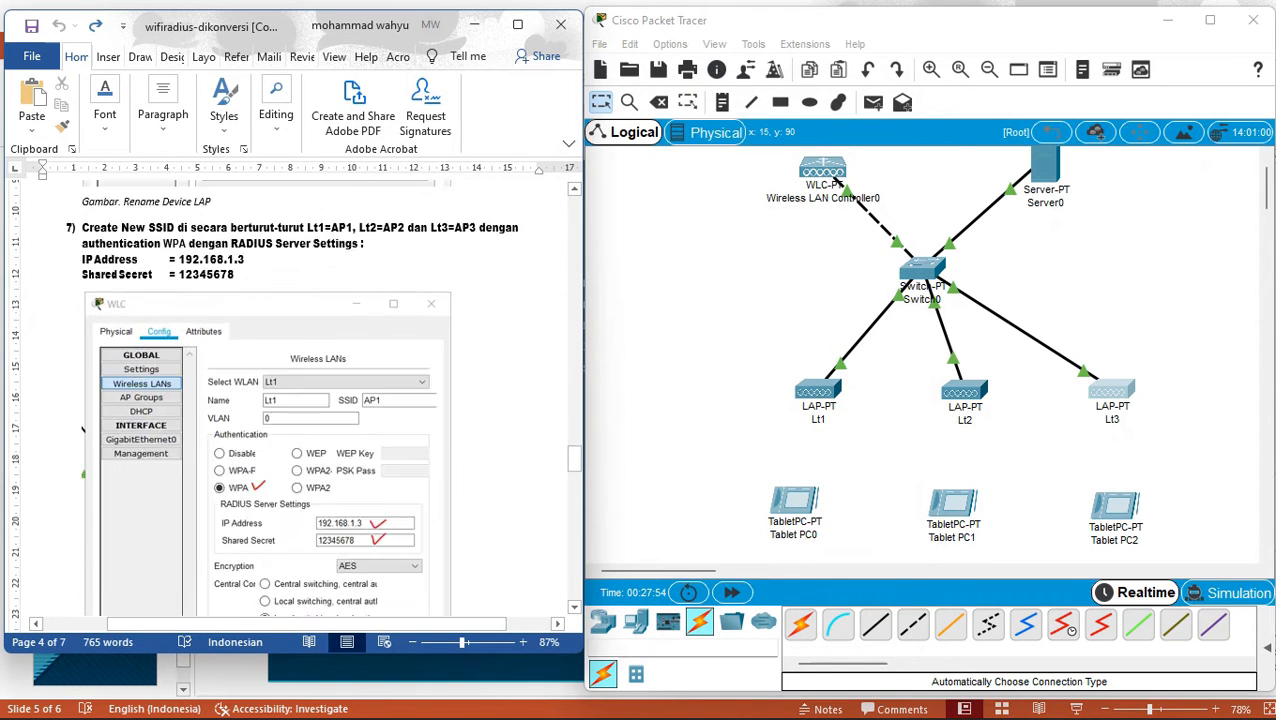
scroll(290, 390, up, 4)
scroll(42, 172, up, 3)
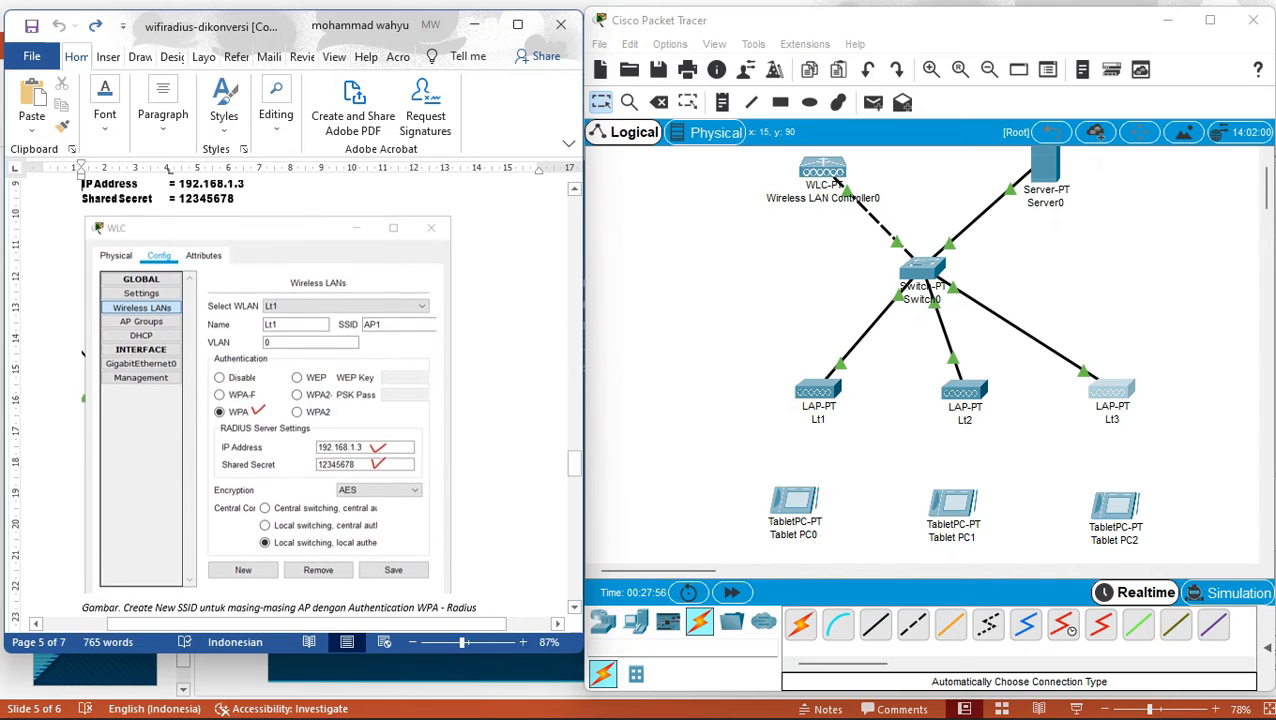
scroll(42, 178, up, 1)
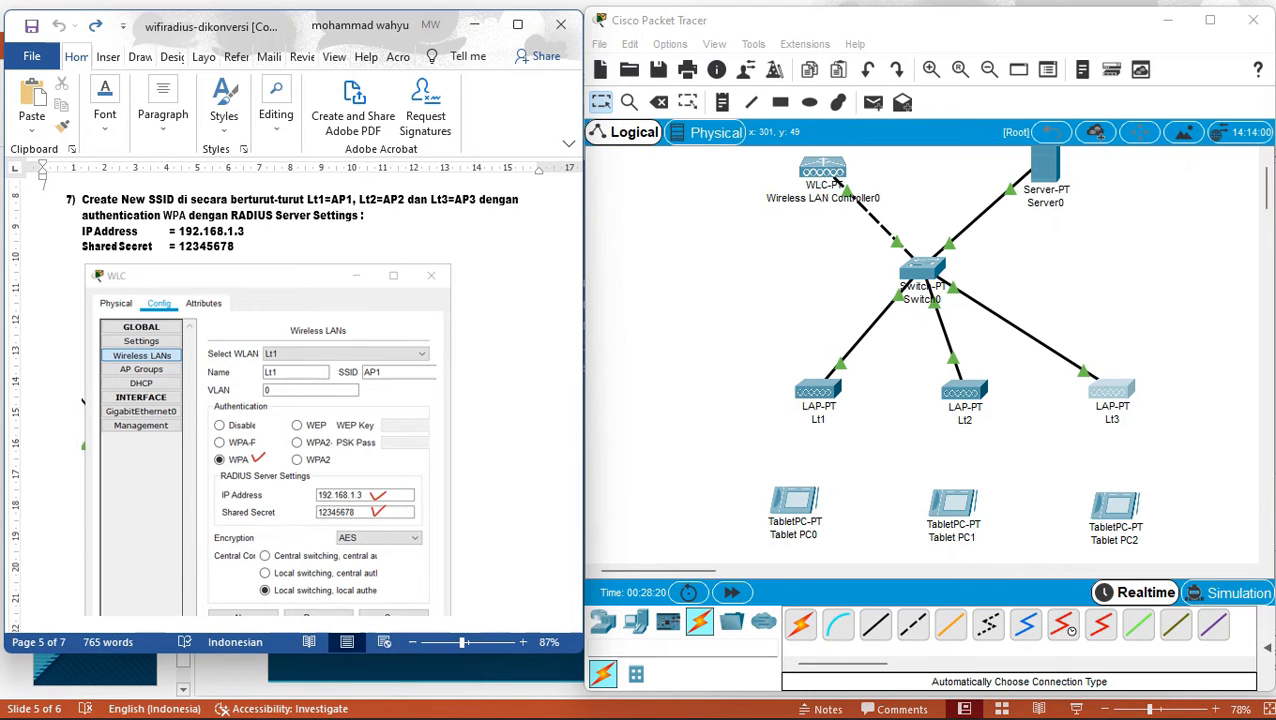
On the controller's Wireless LANs page, enter WLAN name Lt1 with SSID AP1.
click(822, 168)
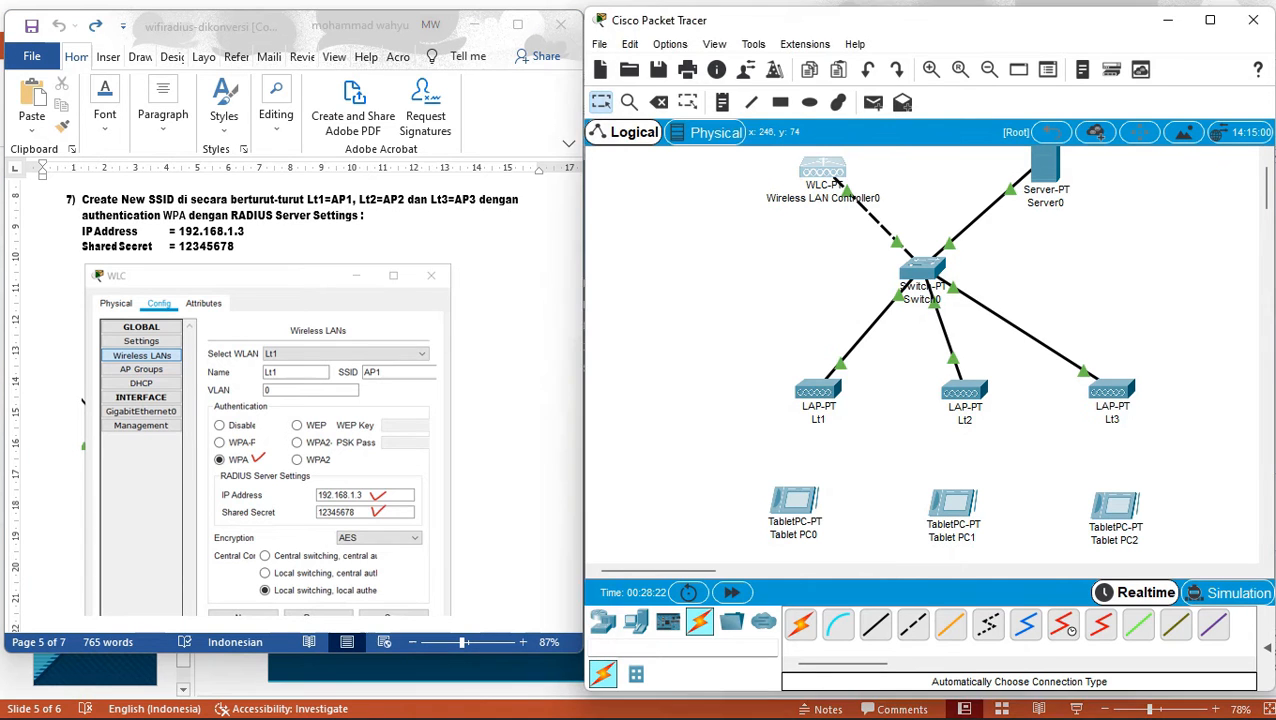
click(454, 210)
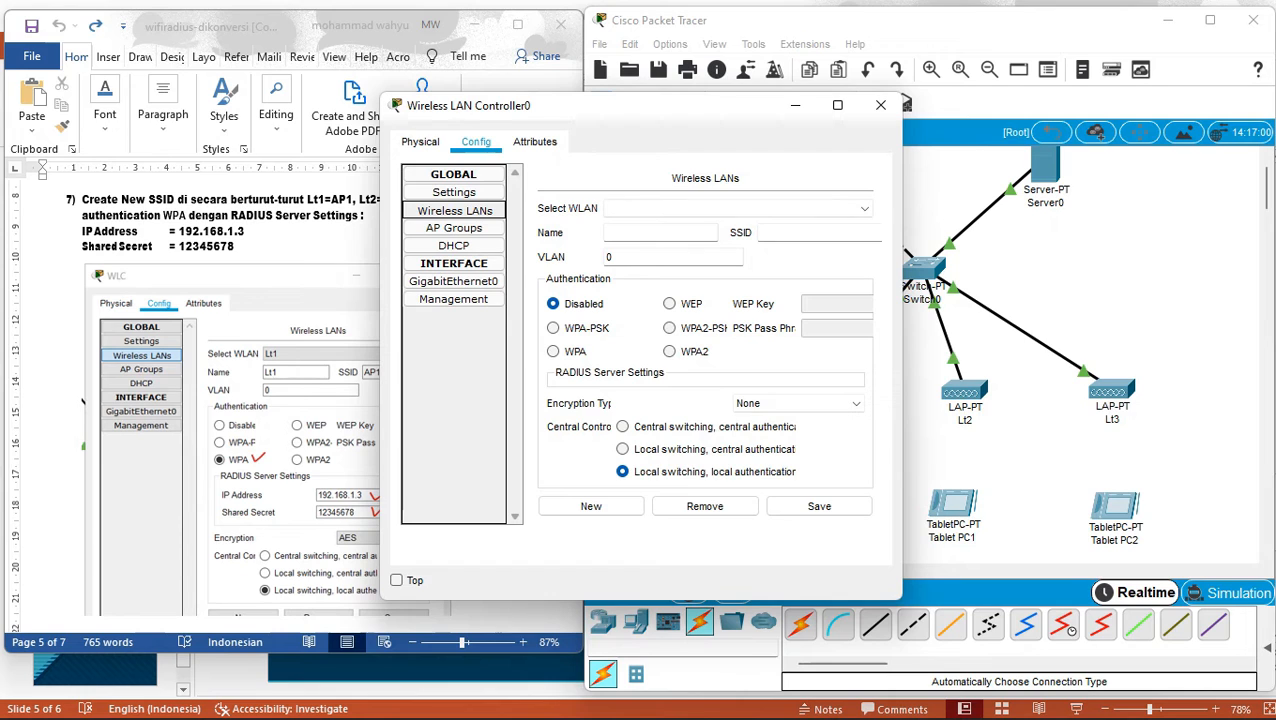
click(738, 208)
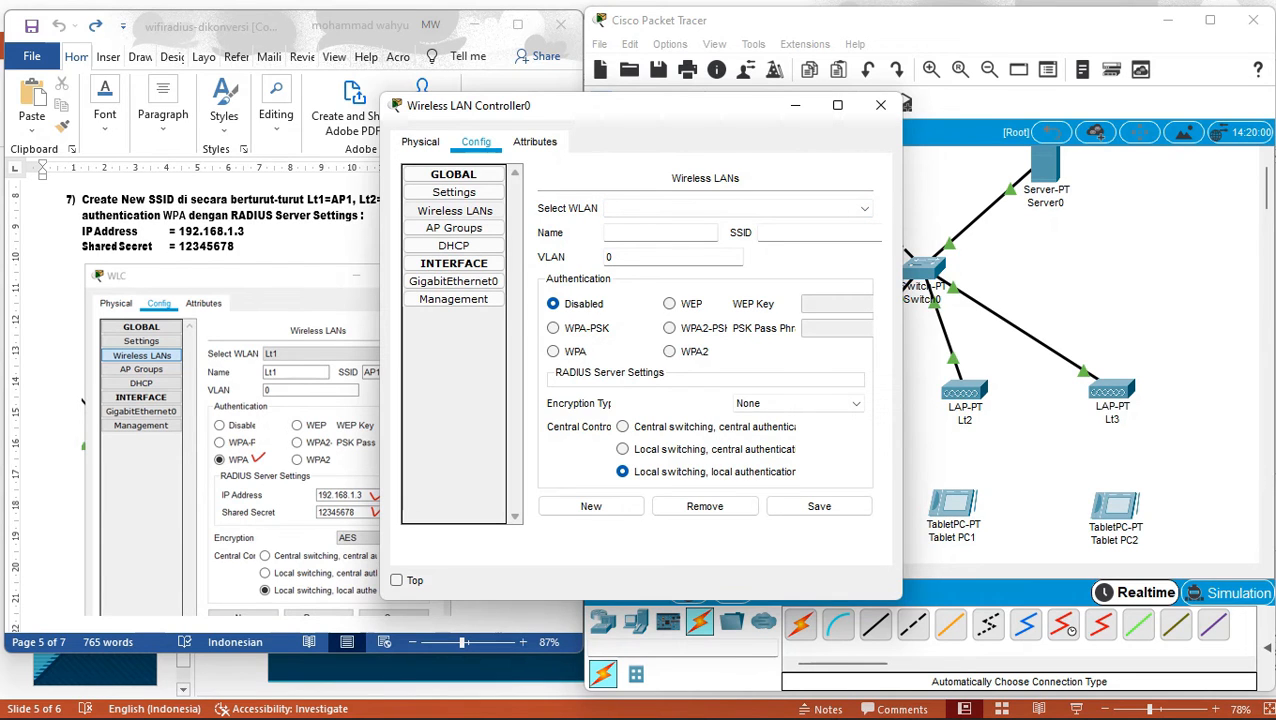
click(660, 233)
text(Lt1)
click(800, 233)
drag(680, 112, 889, 126)
text(AP1)
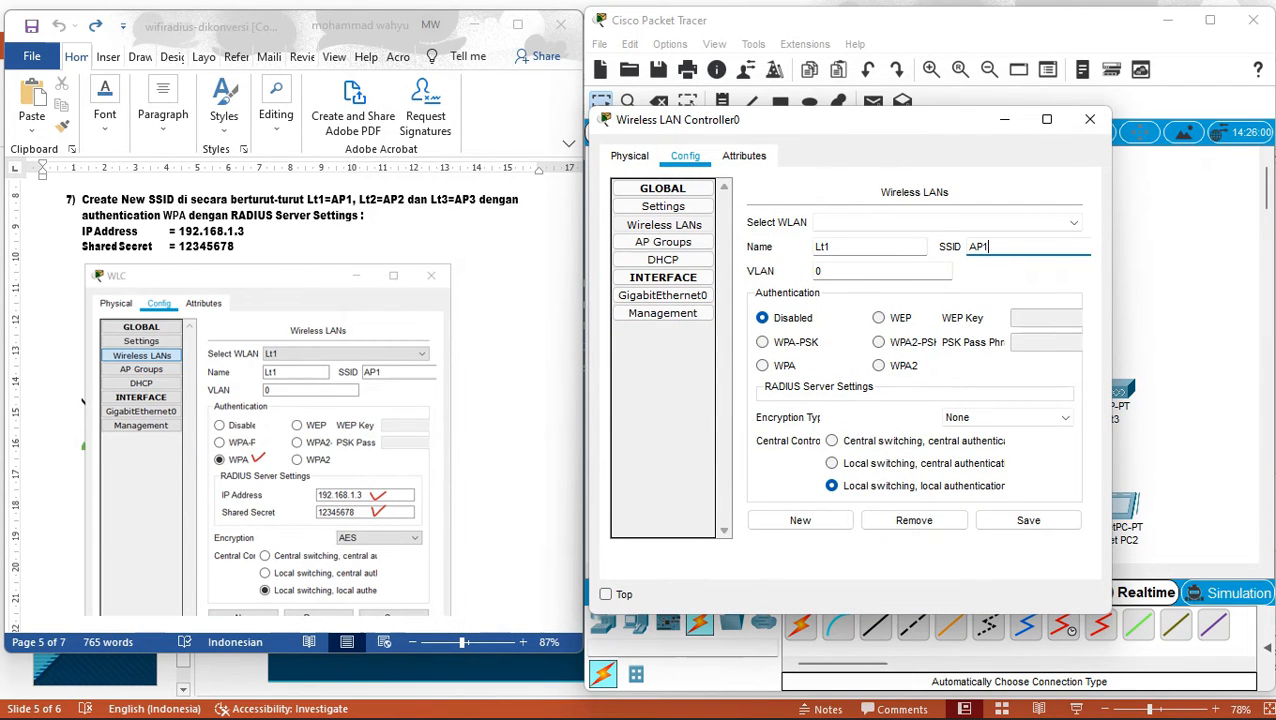
Choose WPA with AES, RADIUS server 192.168.1.3 and its shared secret, then save.
click(763, 366)
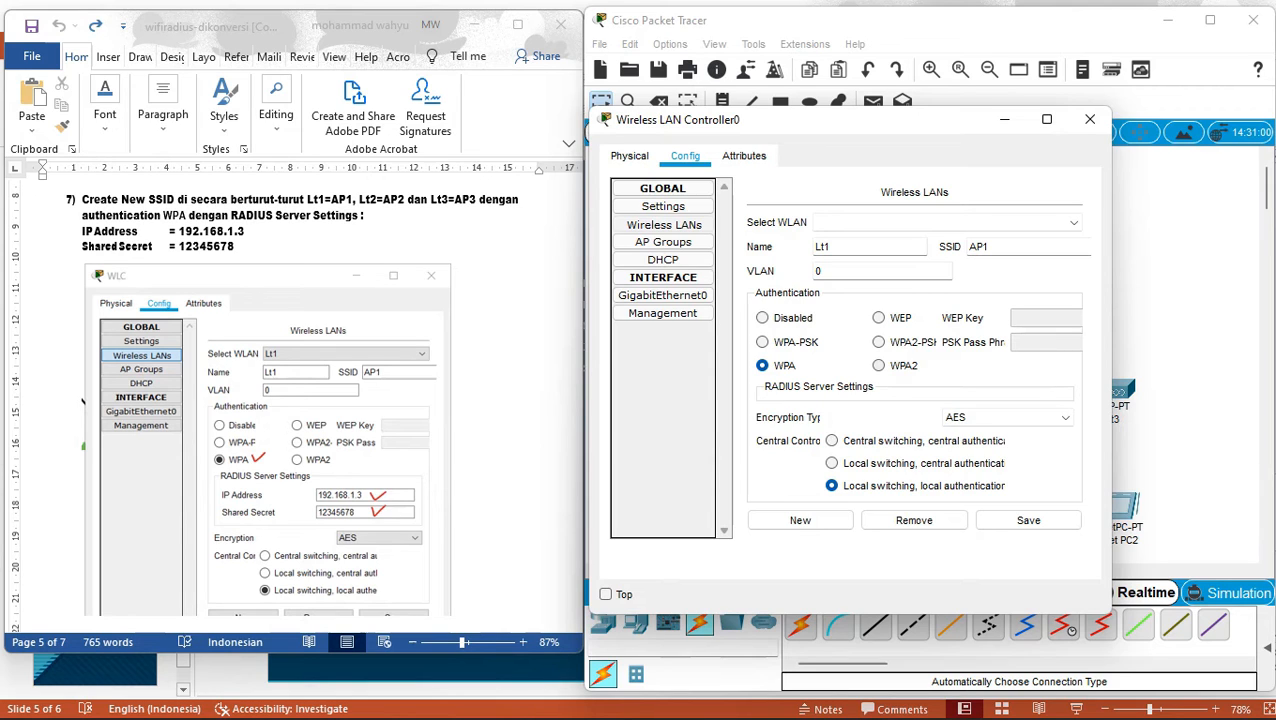
click(1022, 418)
click(1022, 418)
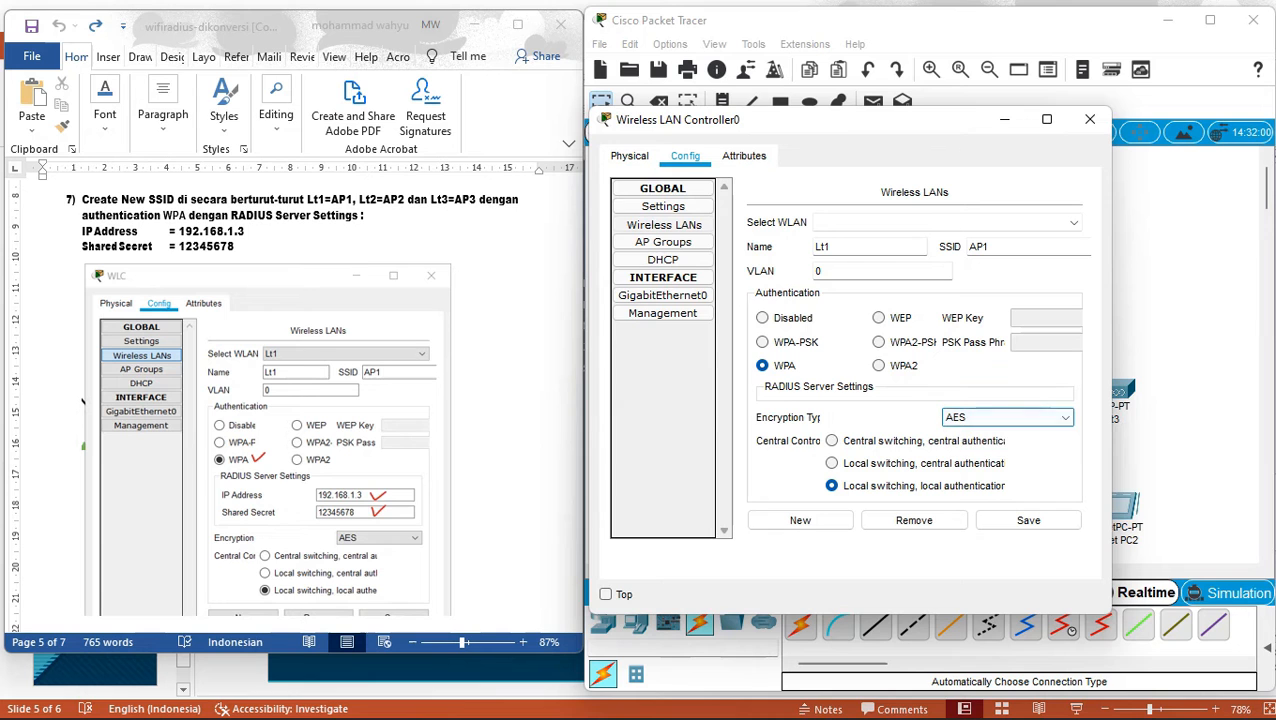
click(1046, 119)
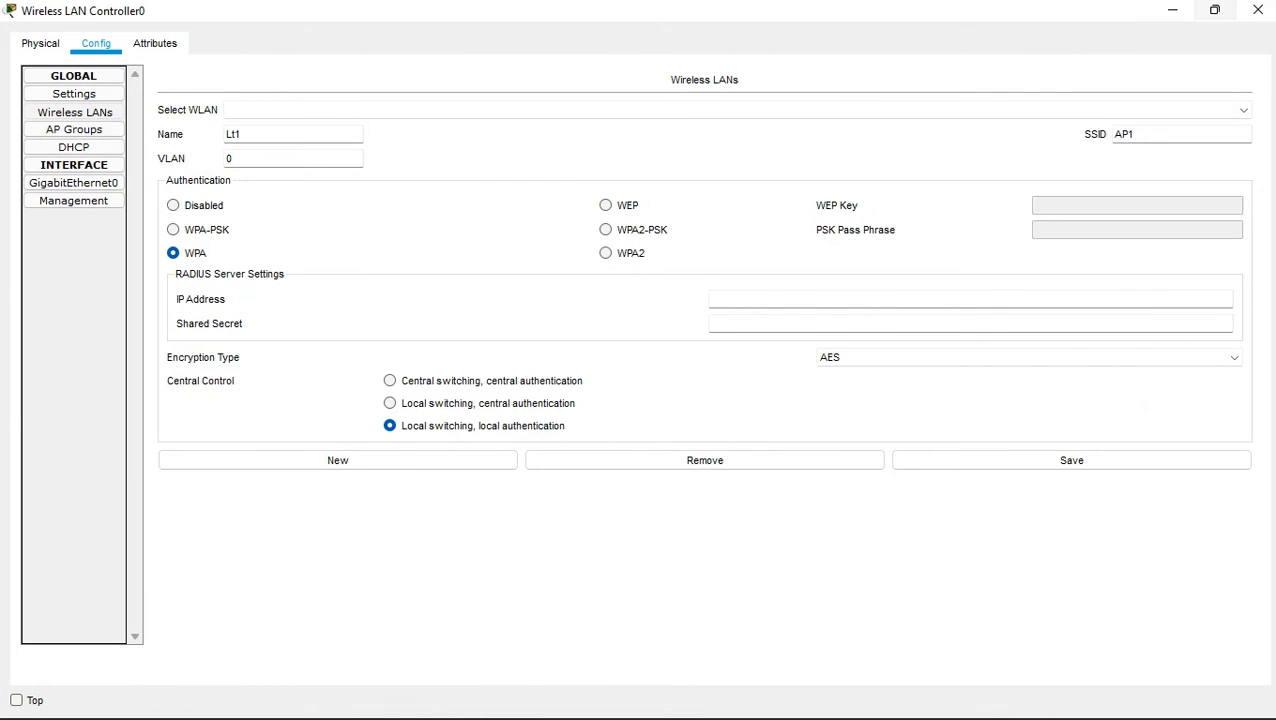
click(1214, 9)
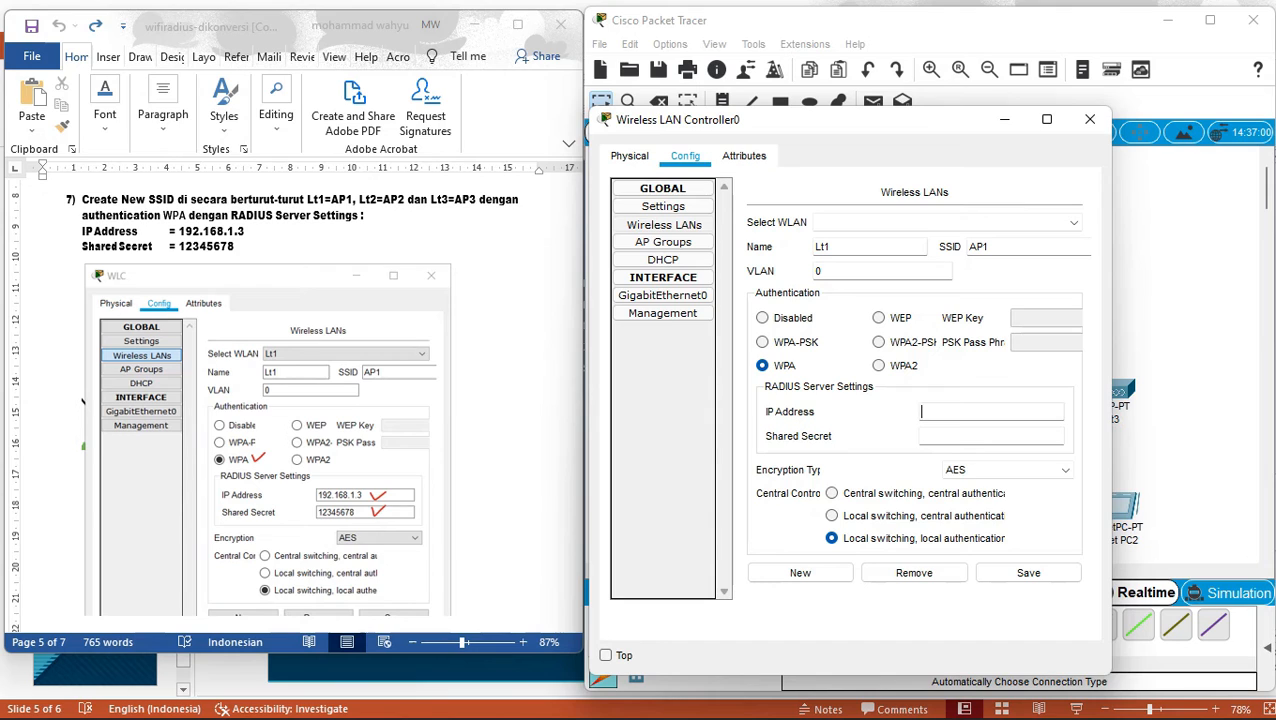
text(192.168.1.3)
key(Tab)
text(12345678)
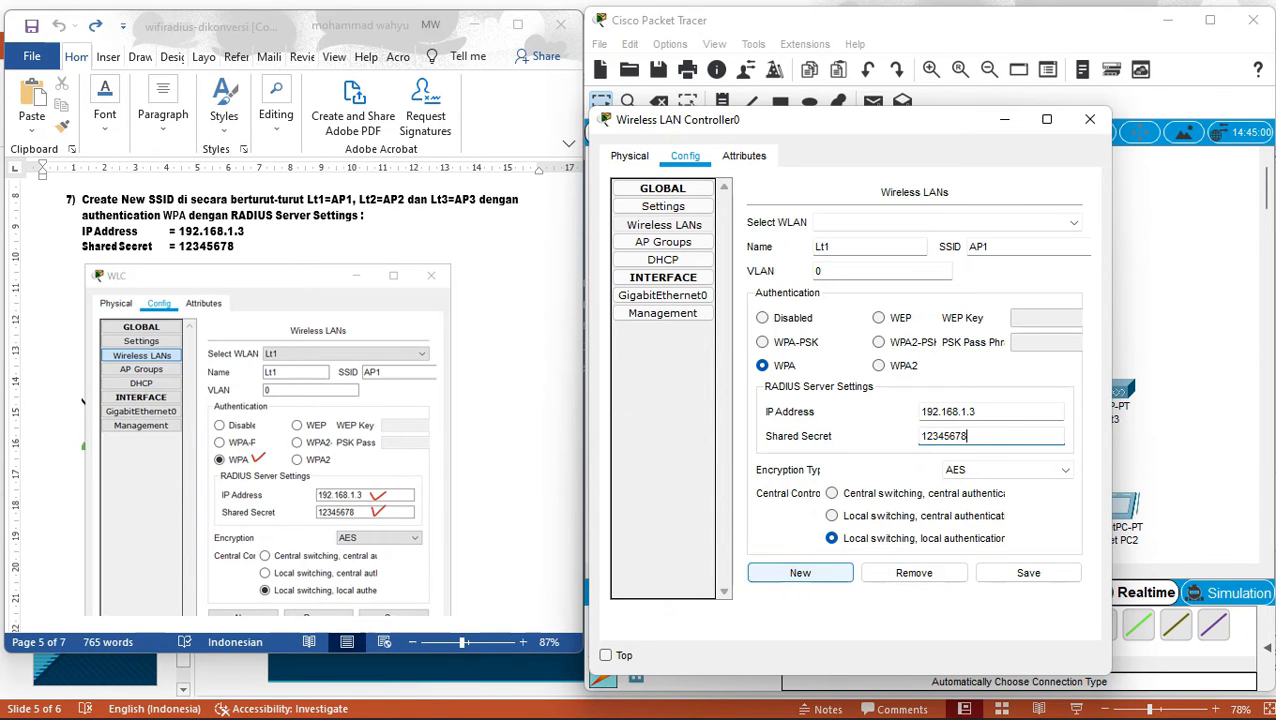
click(1028, 572)
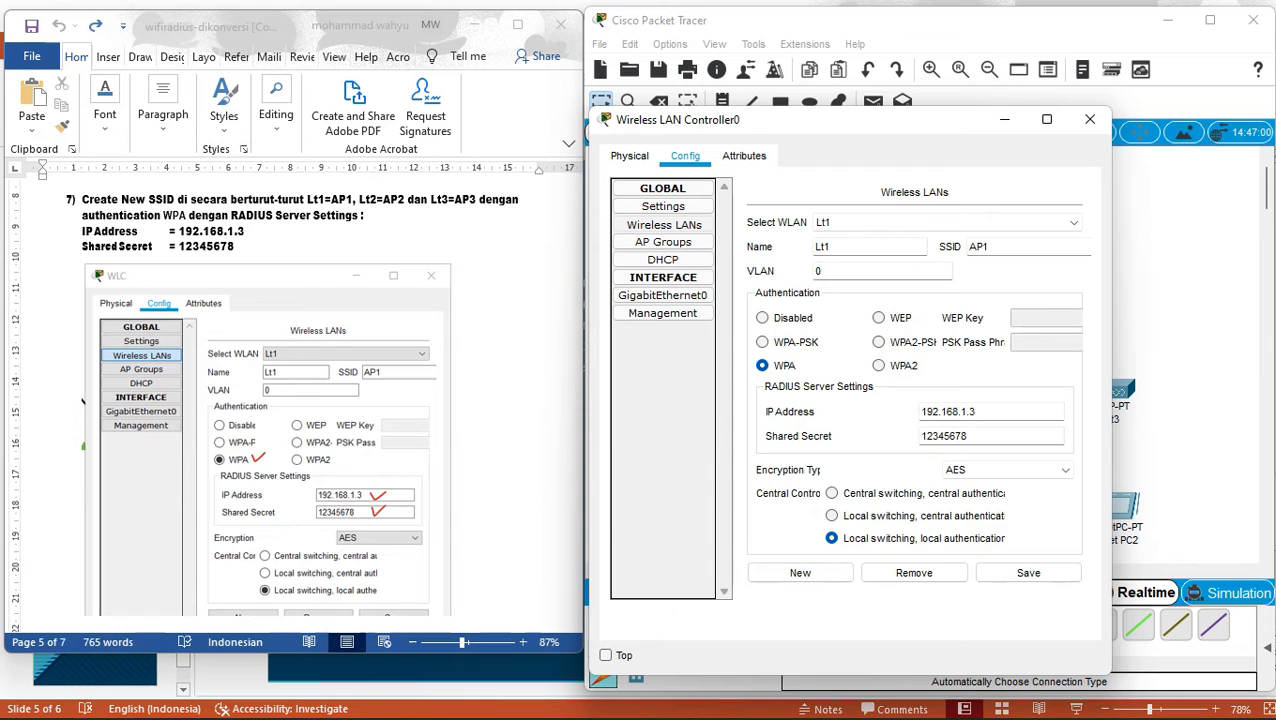
Scroll the Word guide back up to step 7, 'Create New SSID', and click into its text.
click(44, 184)
key(Down)
key(Down)
key(Down)
key(Down)
key(Down)
key(Down)
key(Down)
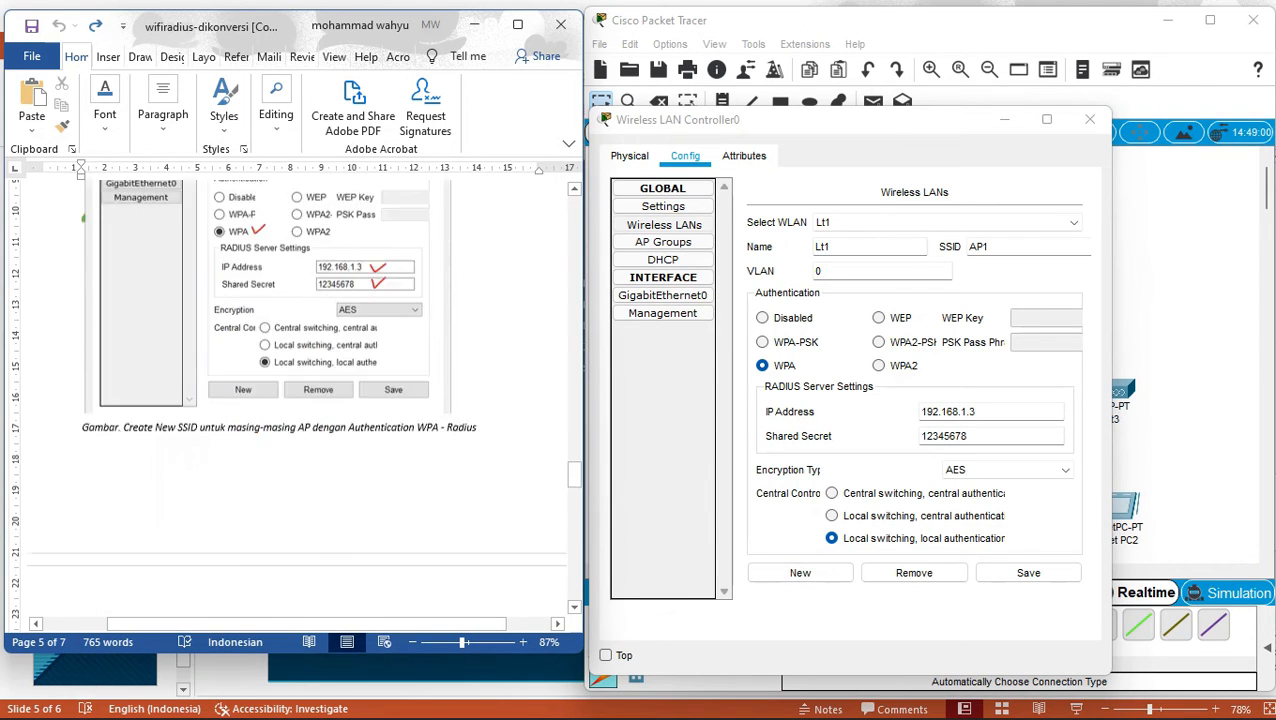
key(Down)
key(Down)
key(Down)
key(Down)
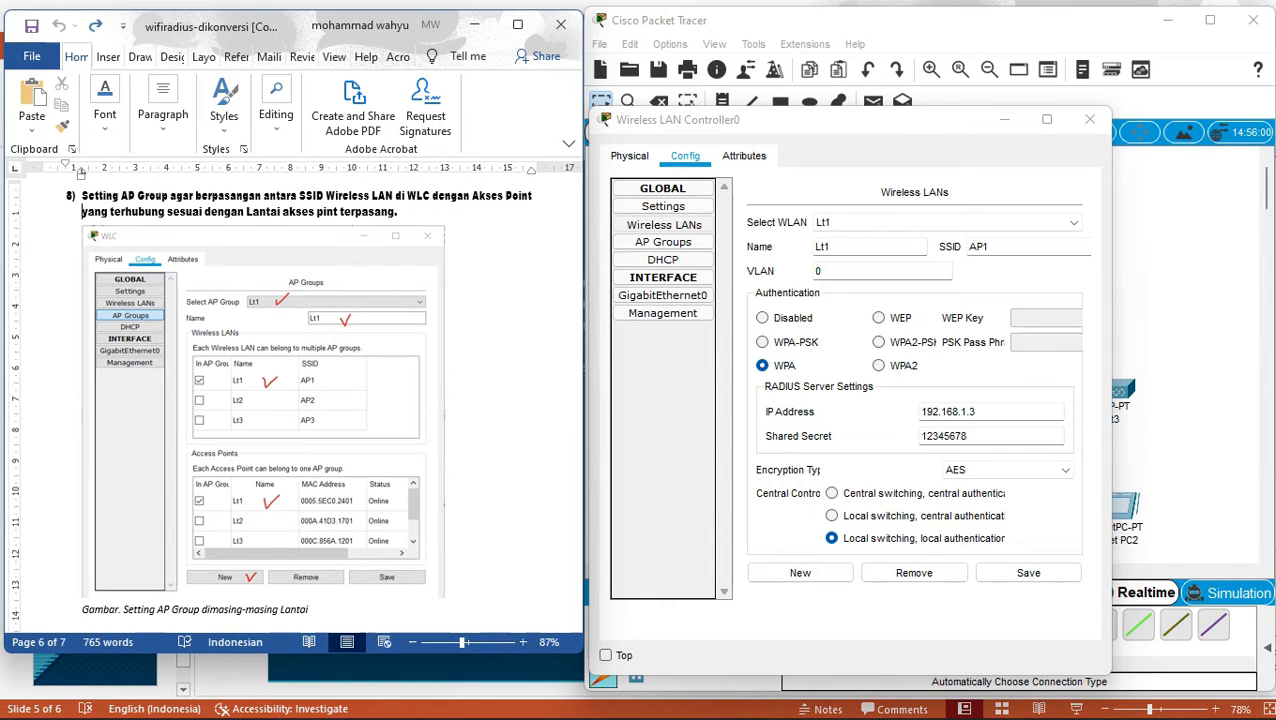
scroll(83, 322, up, 8)
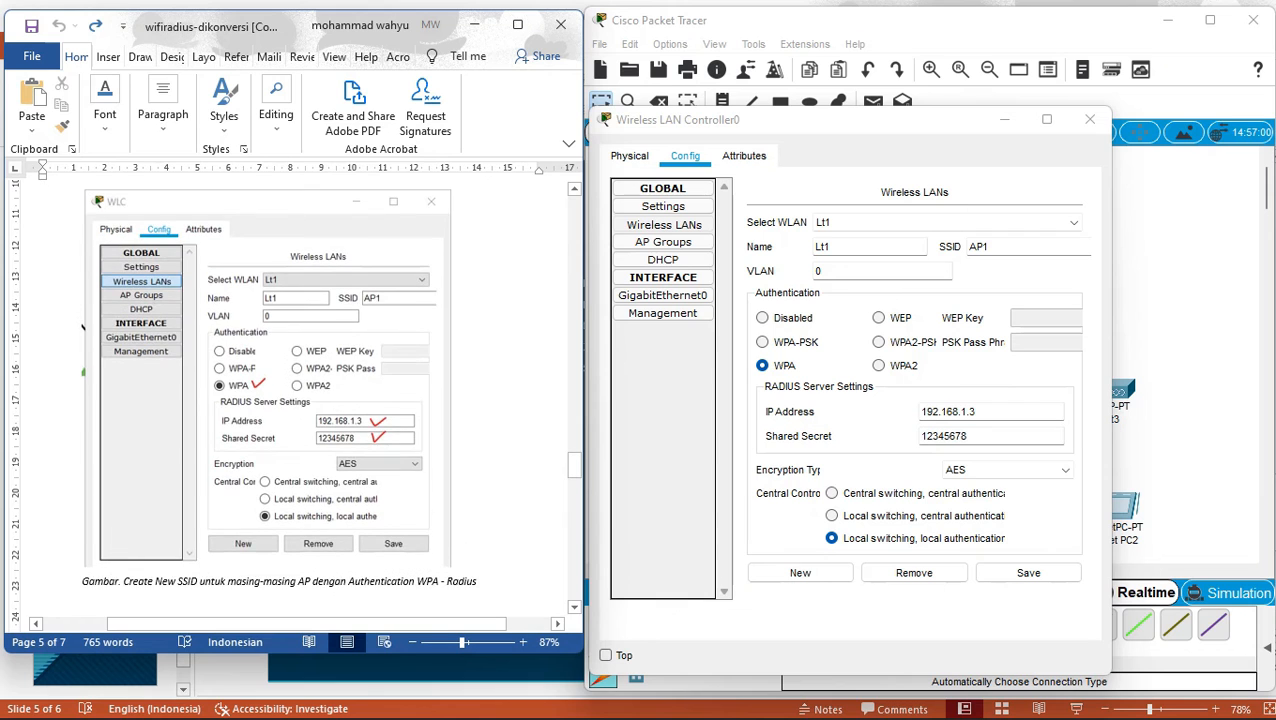
scroll(296, 400, up, 2)
scroll(44, 200, up, 2)
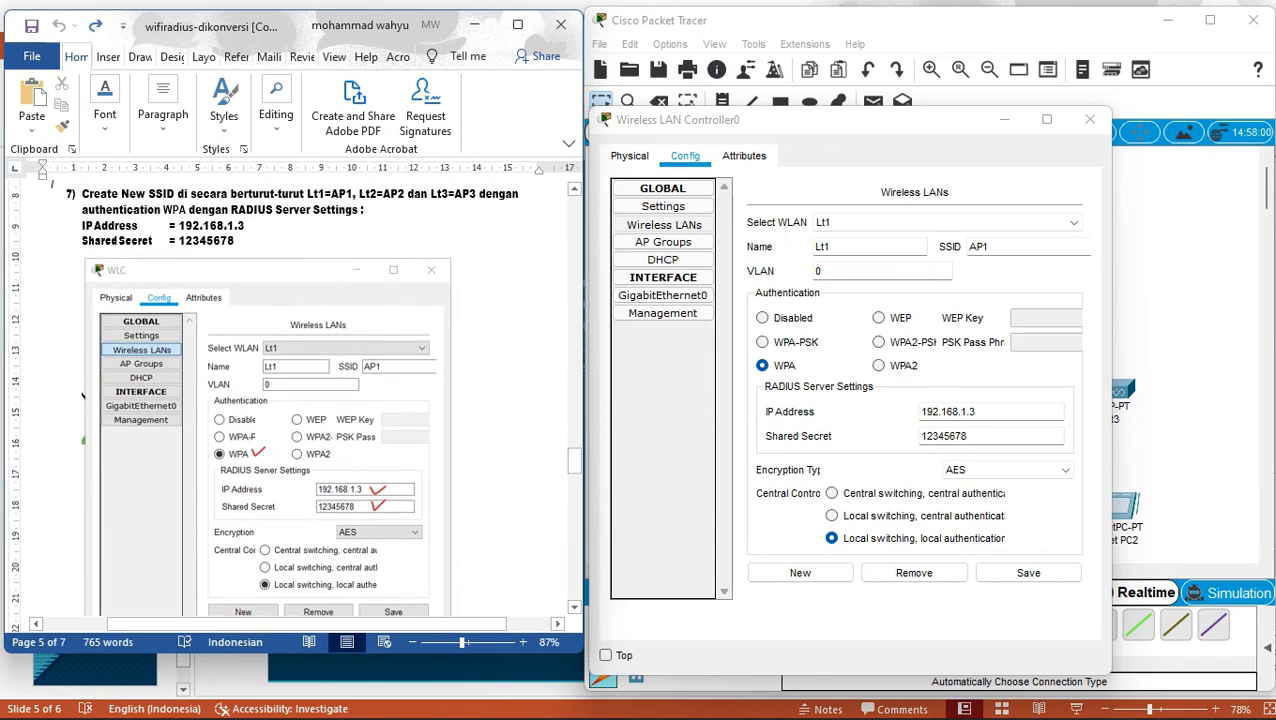
click(82, 232)
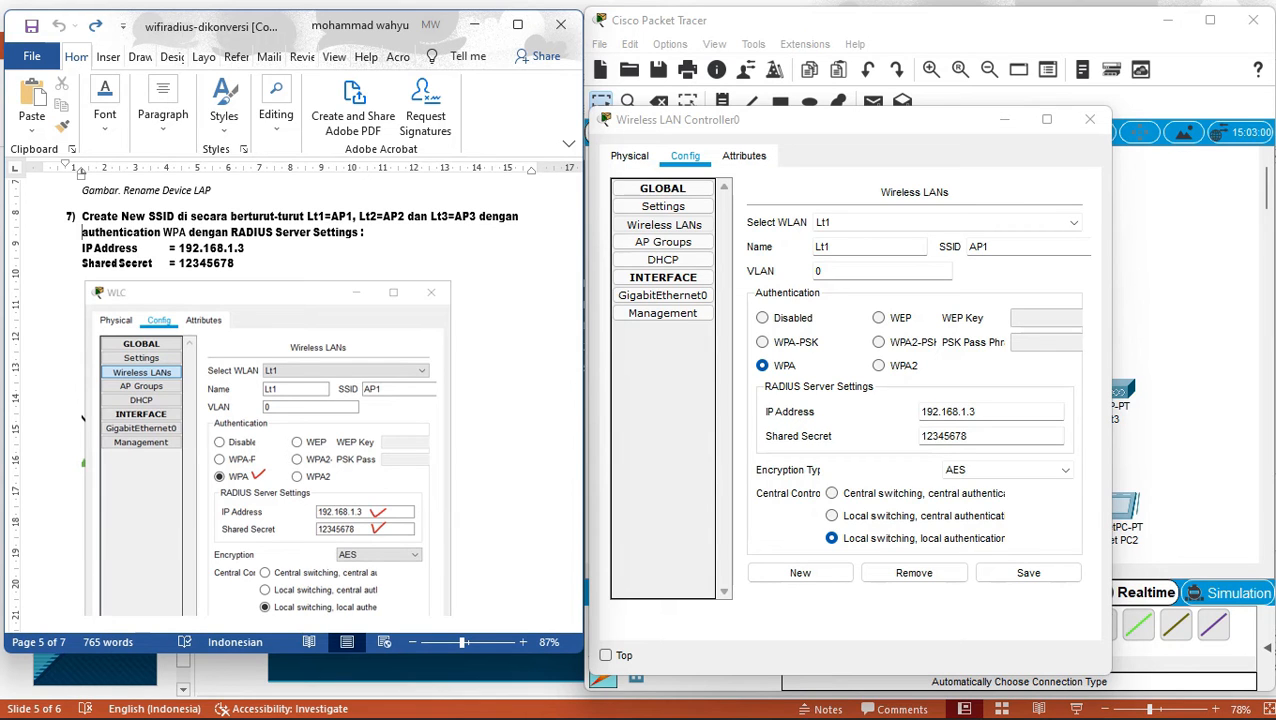
Rename the WLAN from Lt1 to Lt2 and its SSID from AP1 to AP2, then save.
click(44, 272)
scroll(44, 272, down, 2)
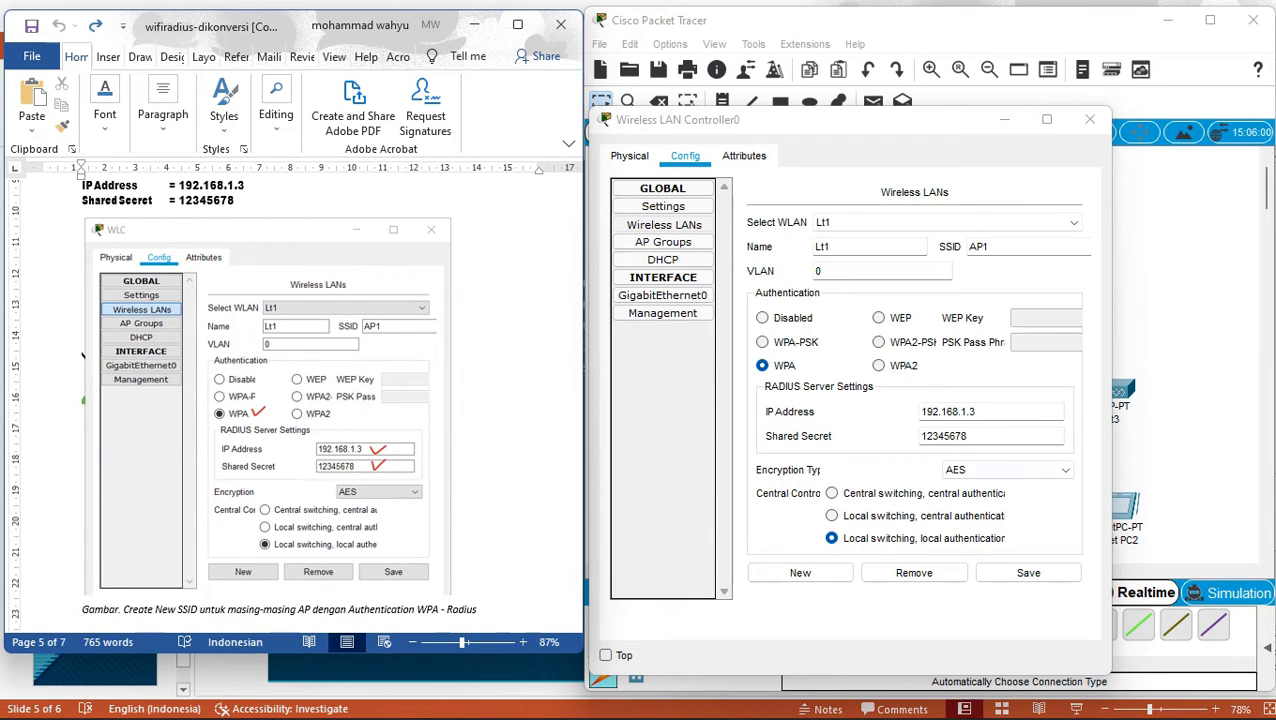
drag(833, 247, 810, 247)
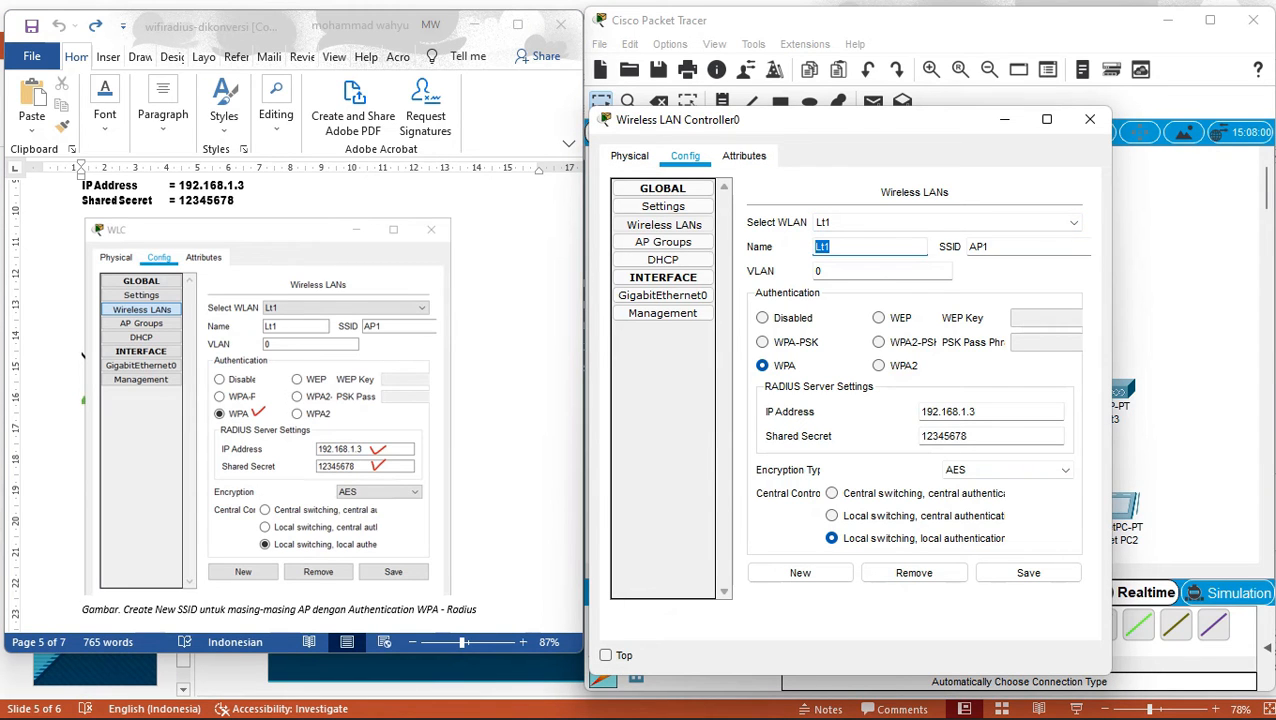
key(BackSpace)
text(Lt2)
click(1004, 247)
key(BackSpace)
text(2)
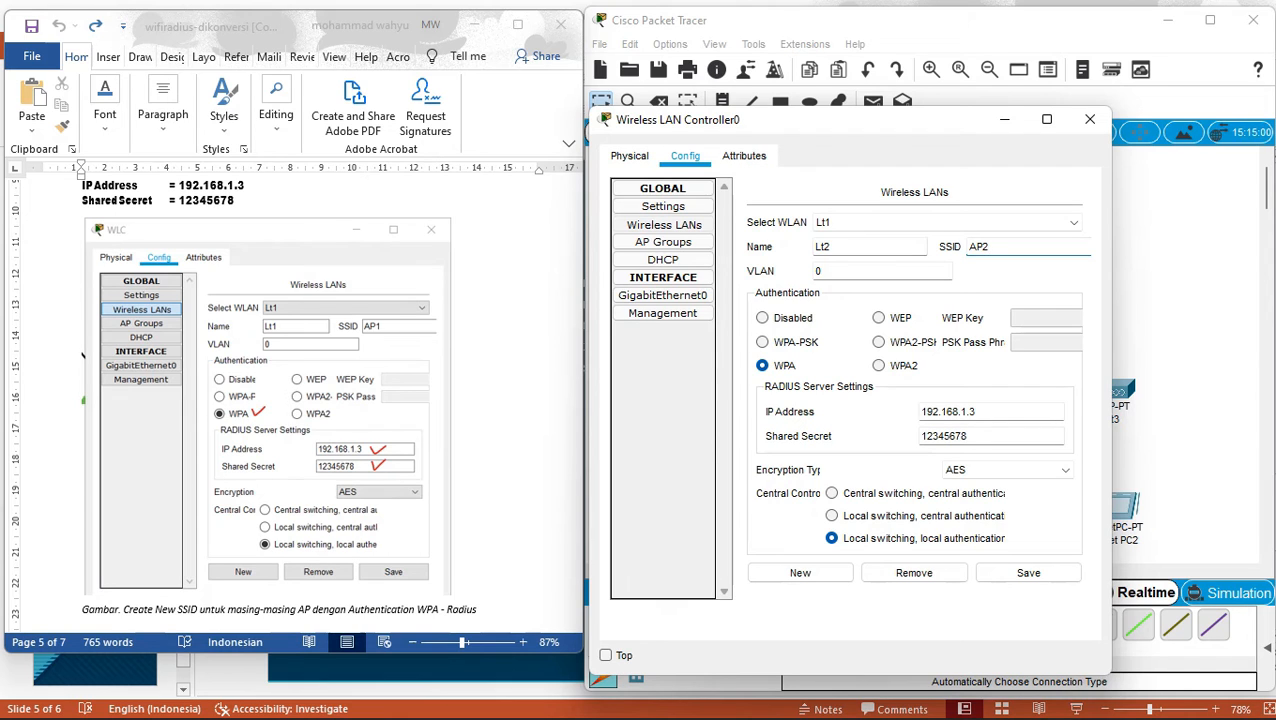
click(1028, 572)
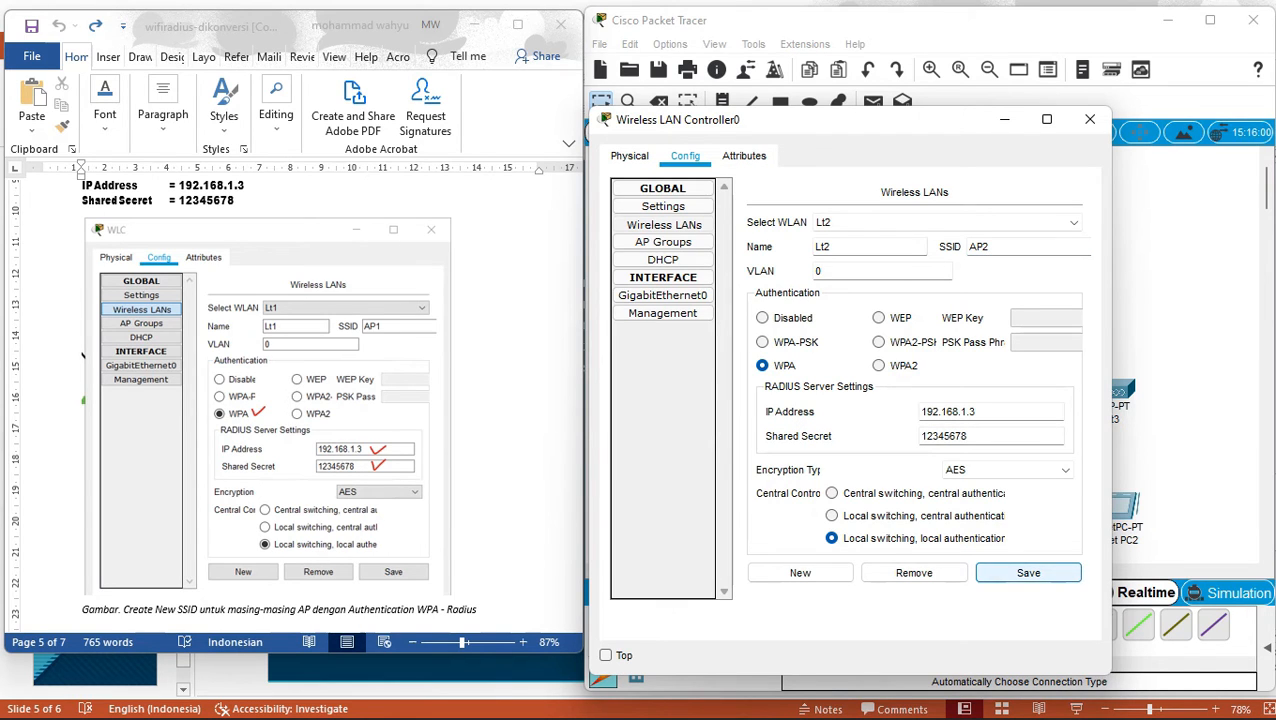
Rename the WLAN from Lt2 to Lt3 and its SSID to AP3, then save.
click(1040, 222)
click(1040, 224)
drag(831, 247, 812, 247)
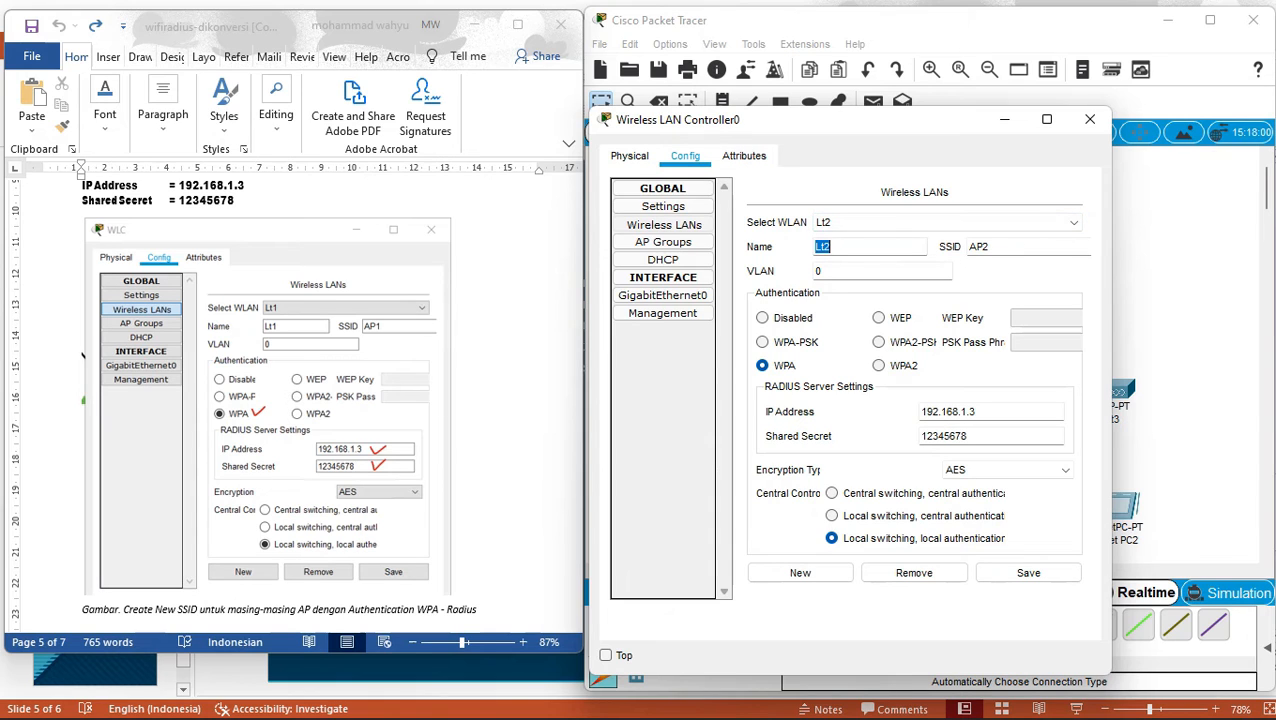
text(Lt3)
click(990, 247)
key(BackSpace)
text(3)
click(1028, 572)
scroll(300, 400, down, 10)
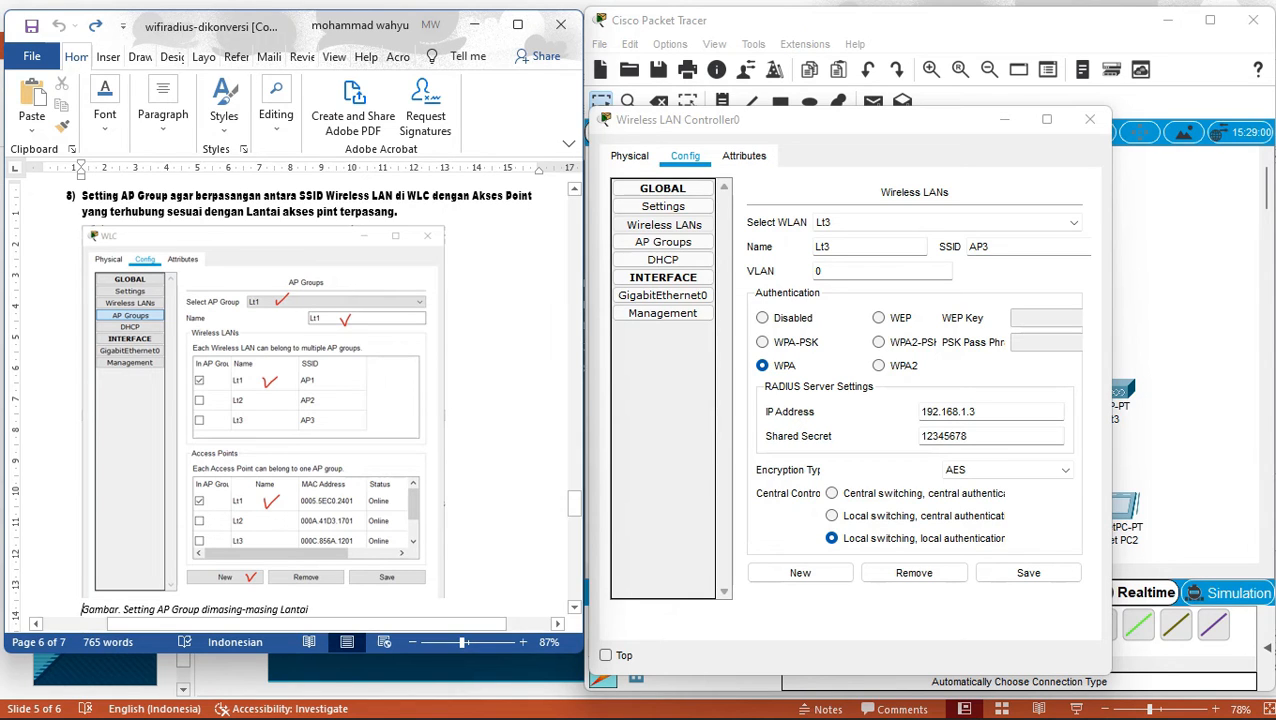
click(663, 242)
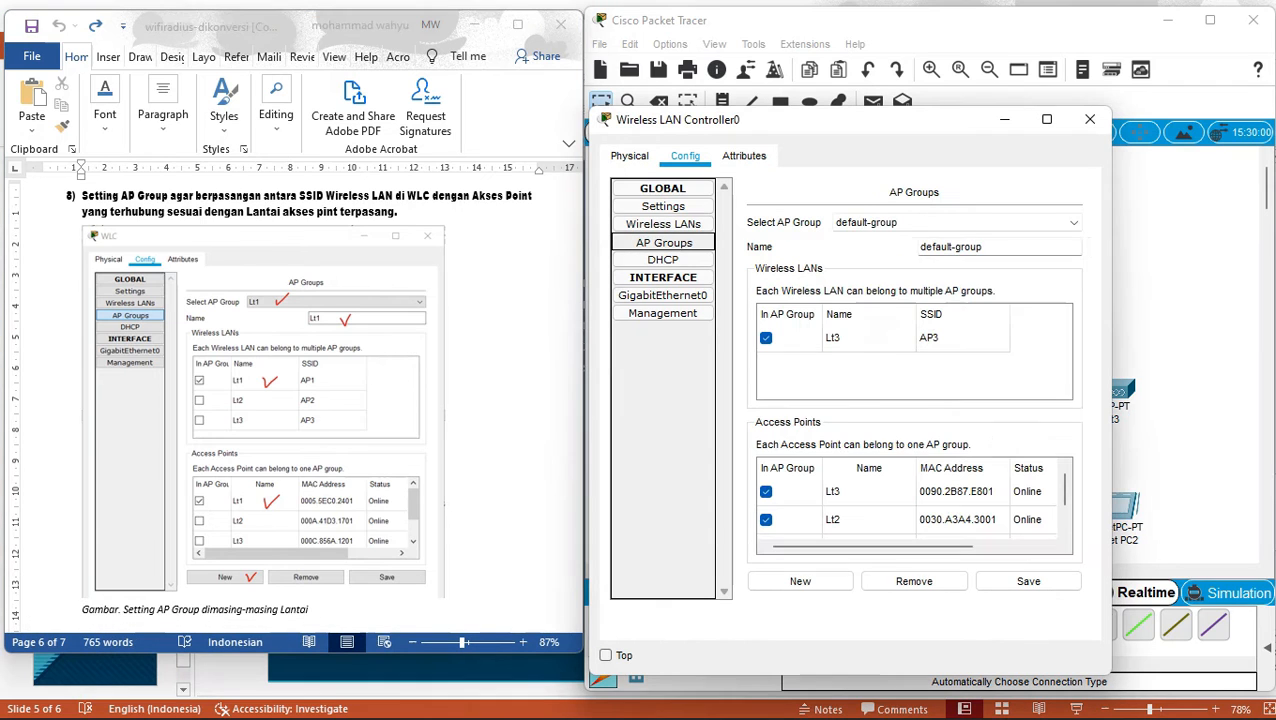
click(956, 223)
click(956, 223)
scroll(914, 507, down, 1)
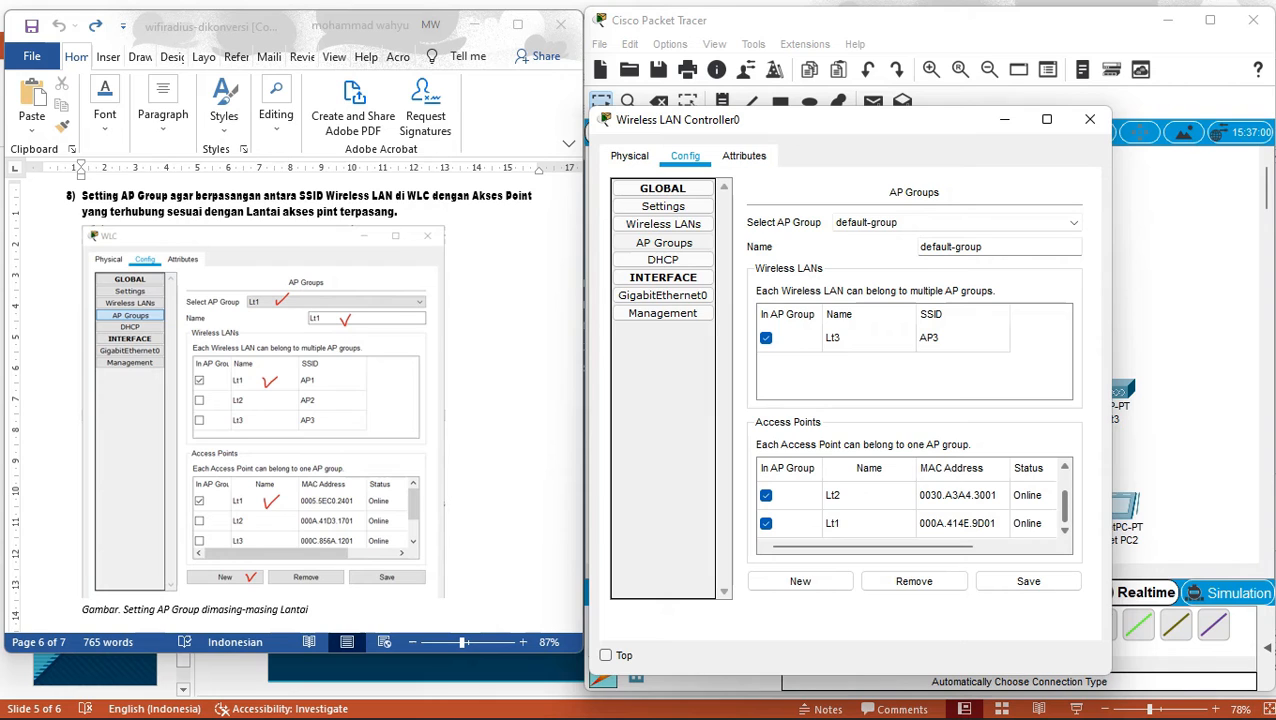
scroll(914, 507, up, 1)
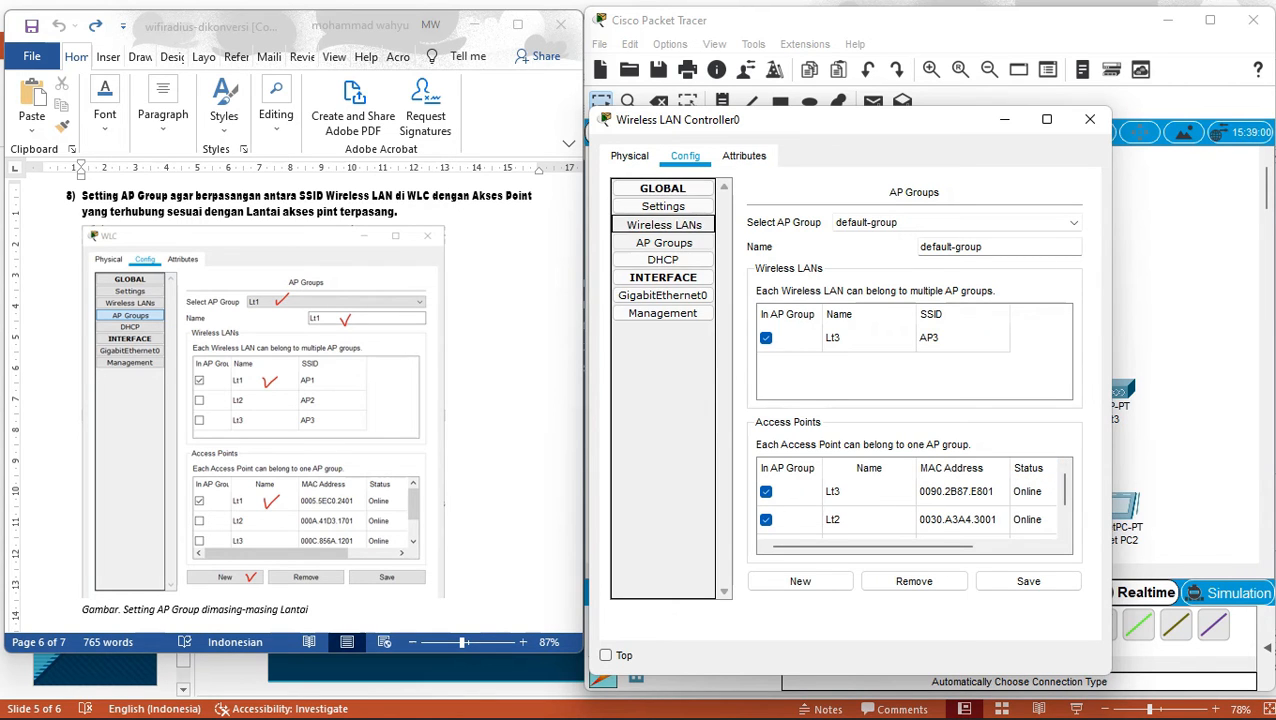
click(663, 224)
click(945, 223)
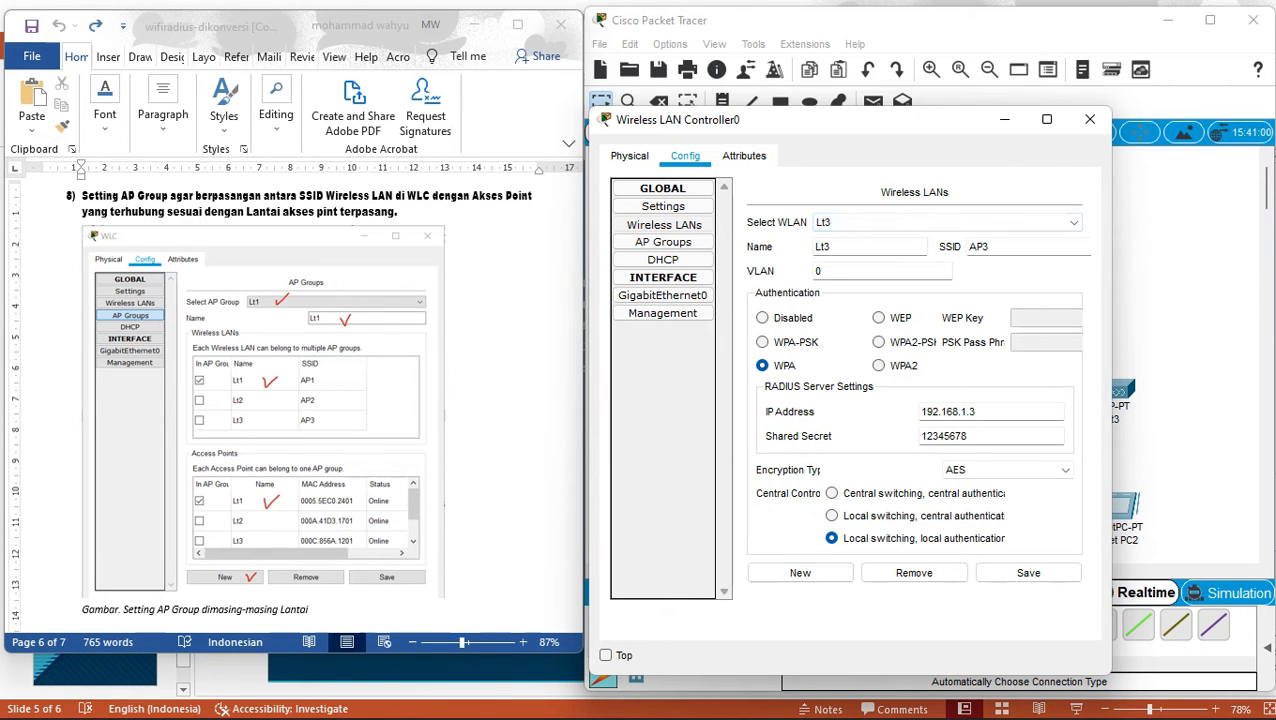
Remove WLAN Lt3 from the controller and type Lt1 as a new WLAN name.
click(800, 572)
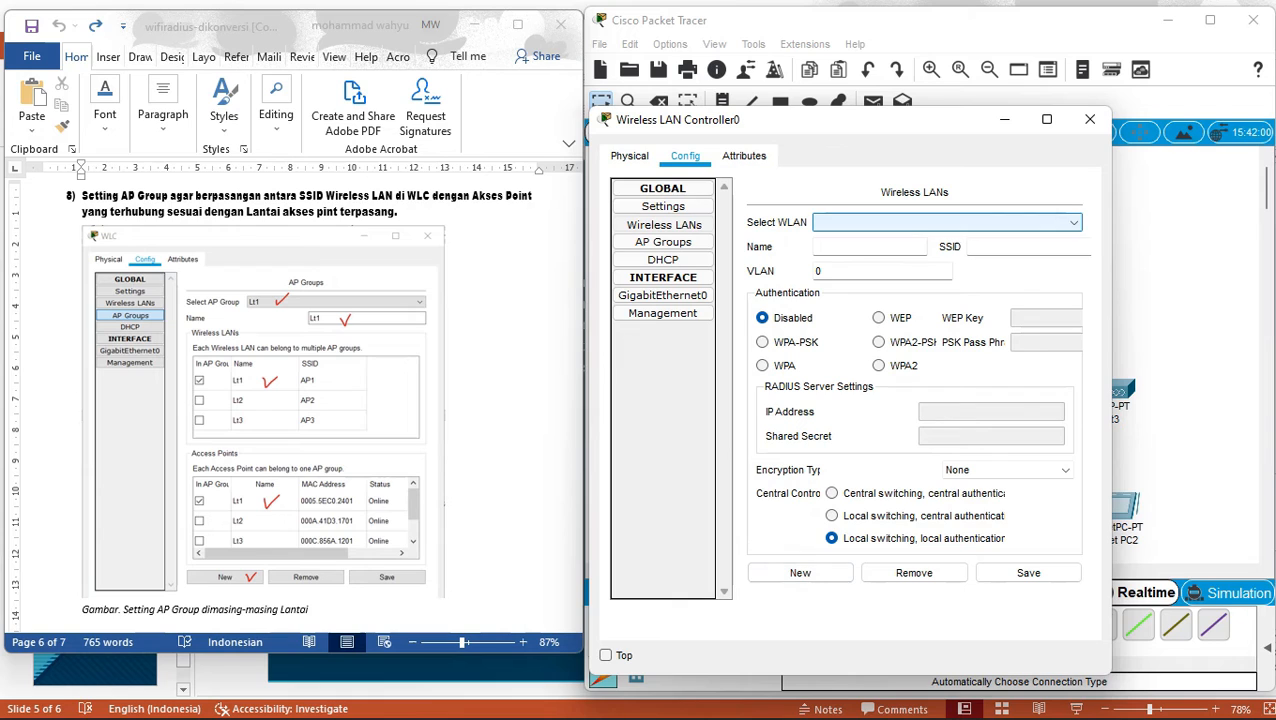
text(Lt)
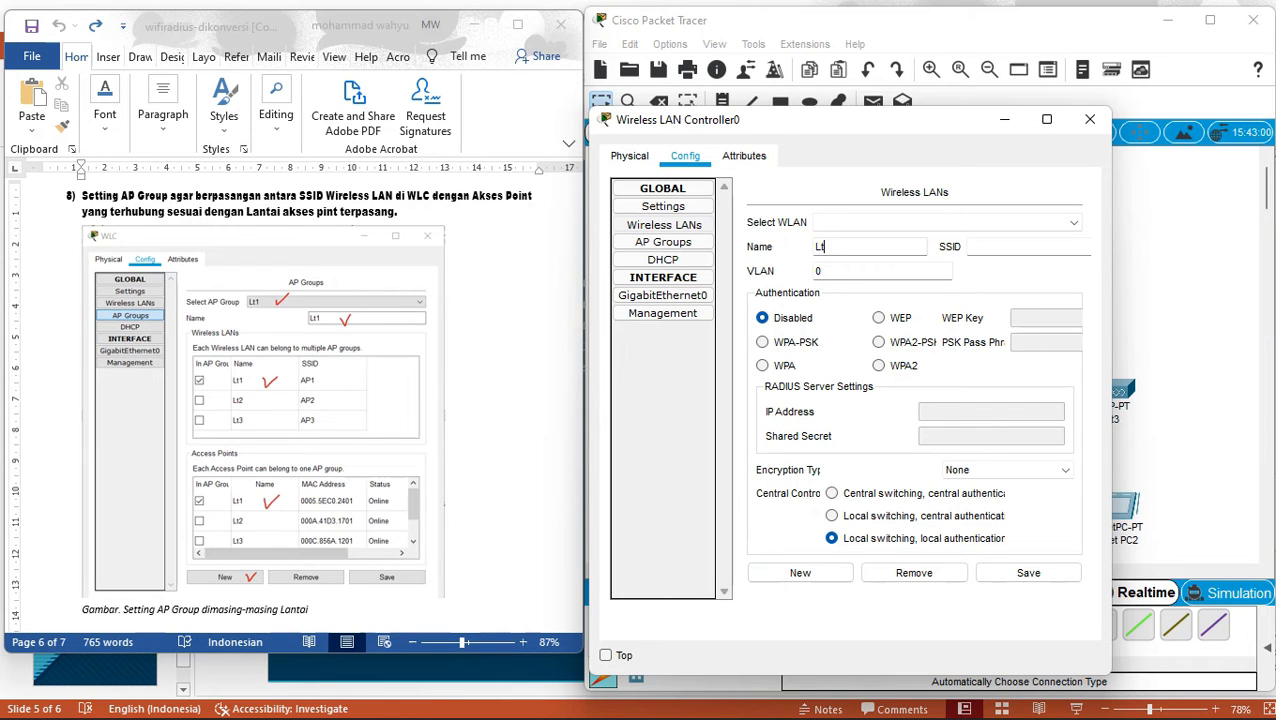
text(1)
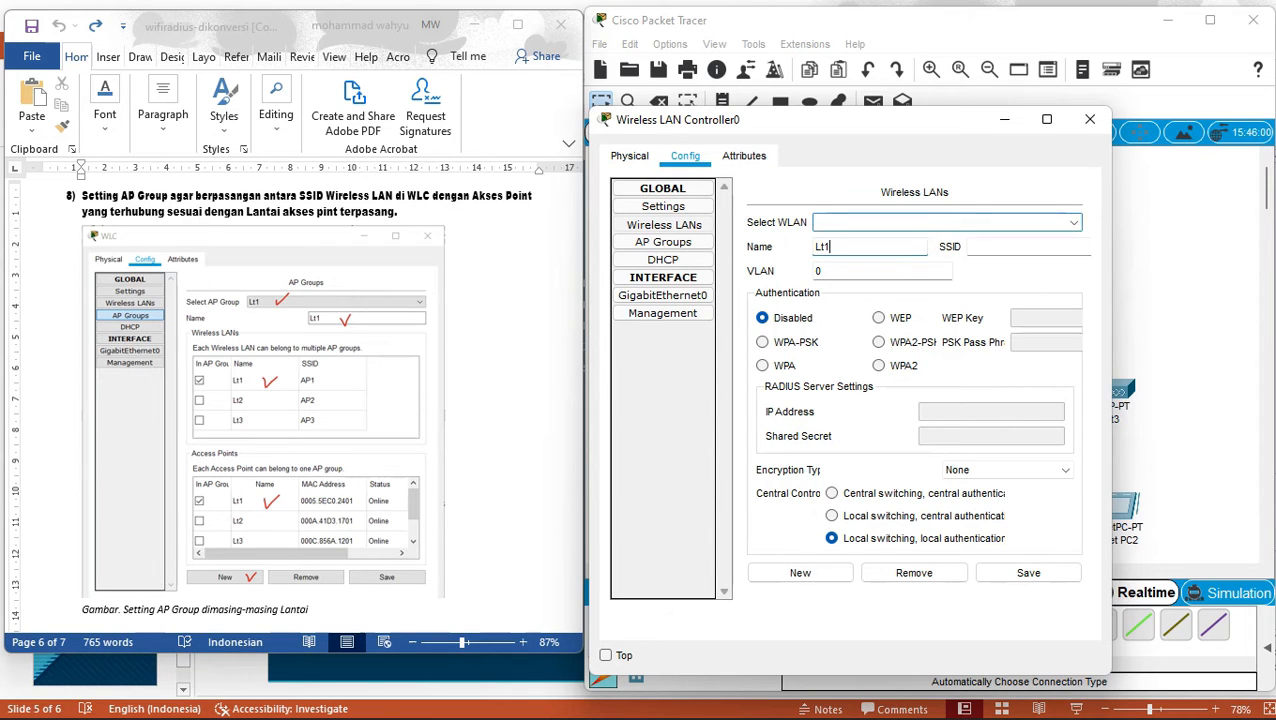
click(914, 573)
click(947, 223)
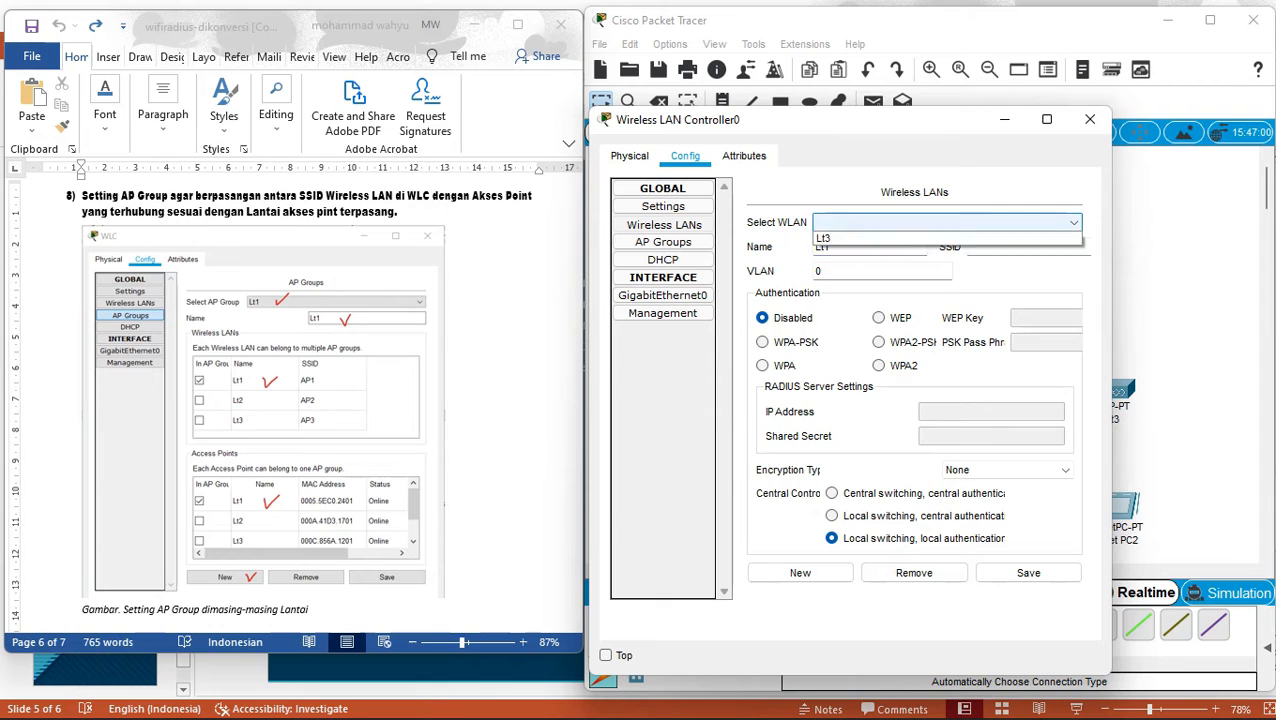
click(947, 238)
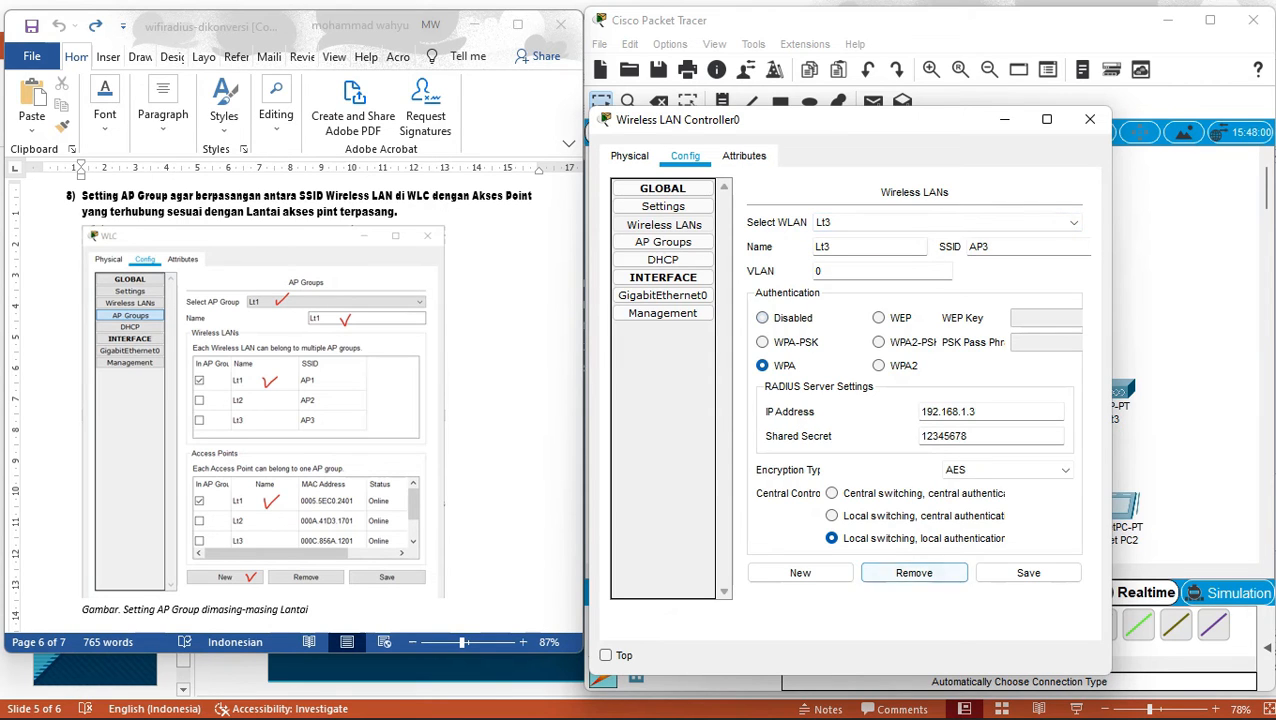
click(914, 573)
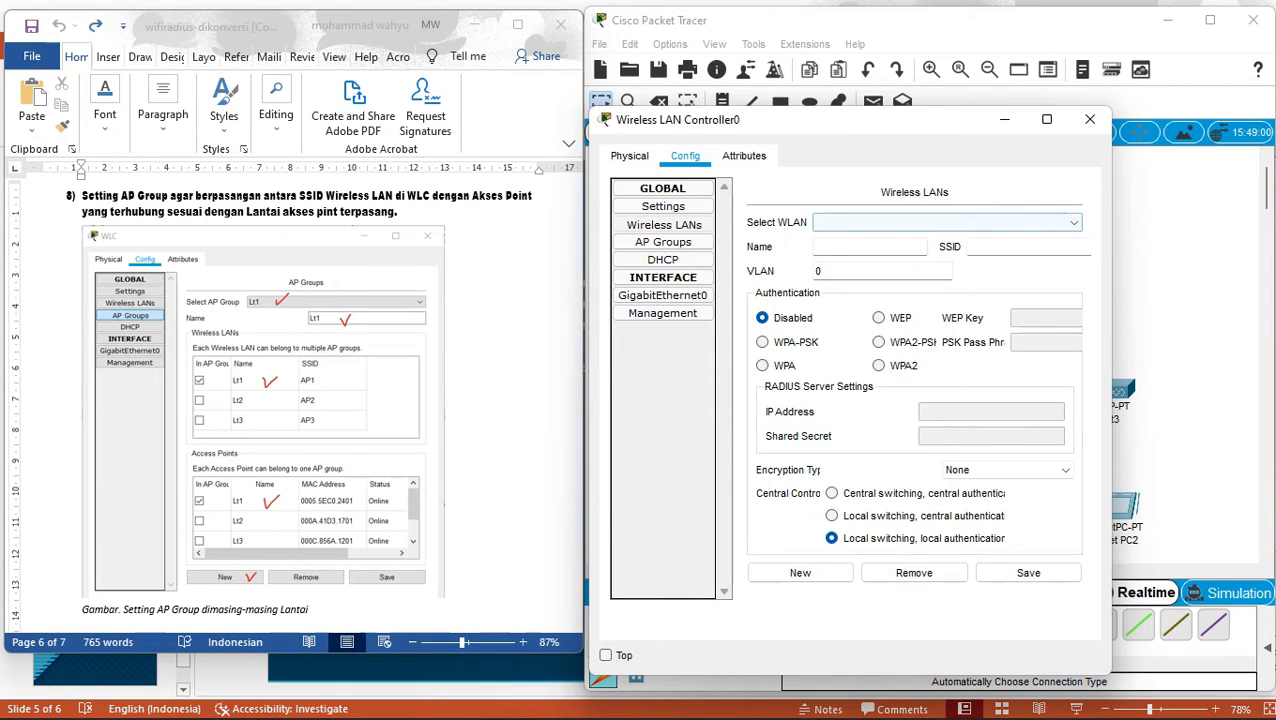
text(Lt1)
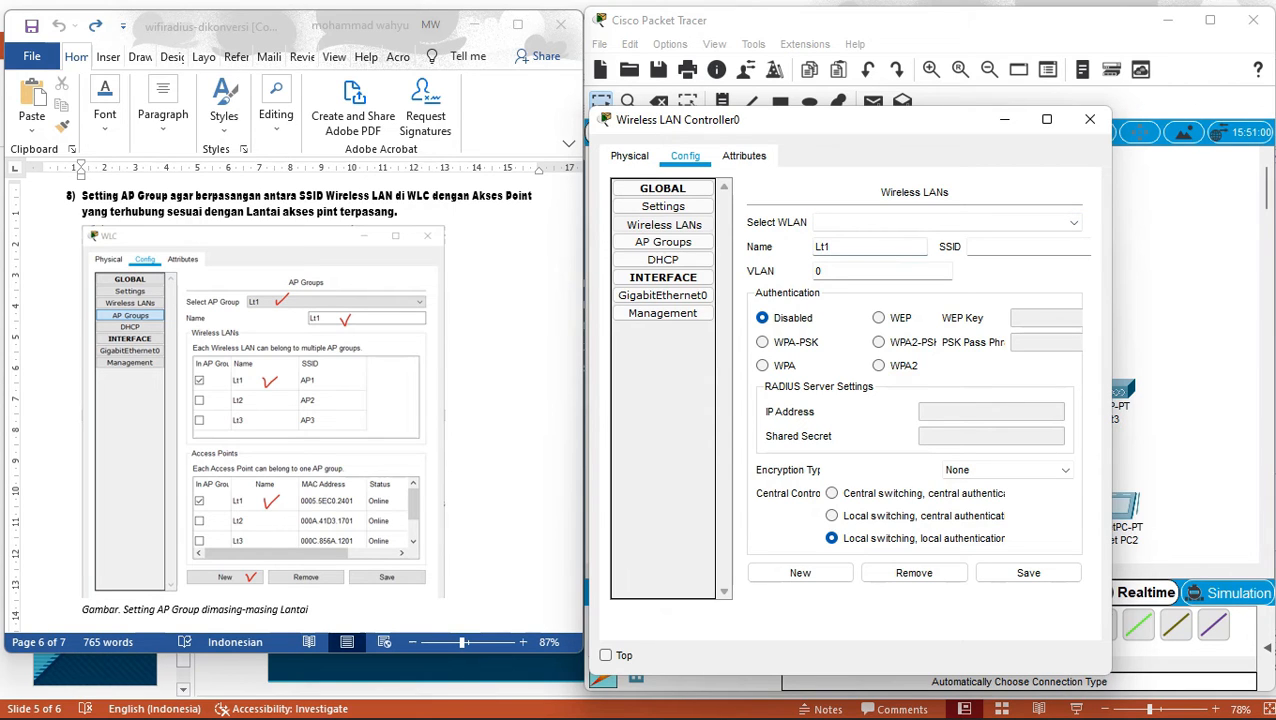
Give Lt1 SSID AP1, WPA with RADIUS server 192.168.1.3 and the shared secret, and save it.
click(990, 247)
text(AP1)
click(763, 366)
text(192.168.1.3)
click(990, 437)
text(12)
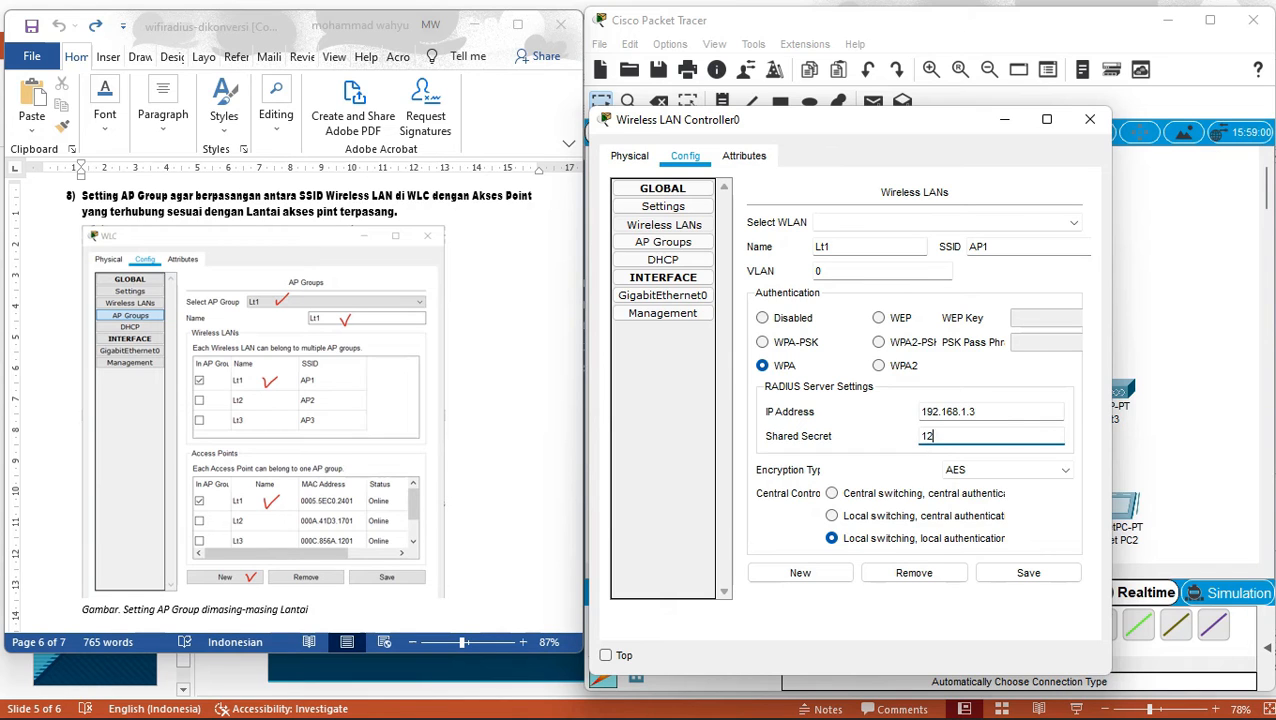
text(345678)
click(83, 609)
key(Up)
key(Up)
key(Up)
key(Up)
key(Up)
key(Up)
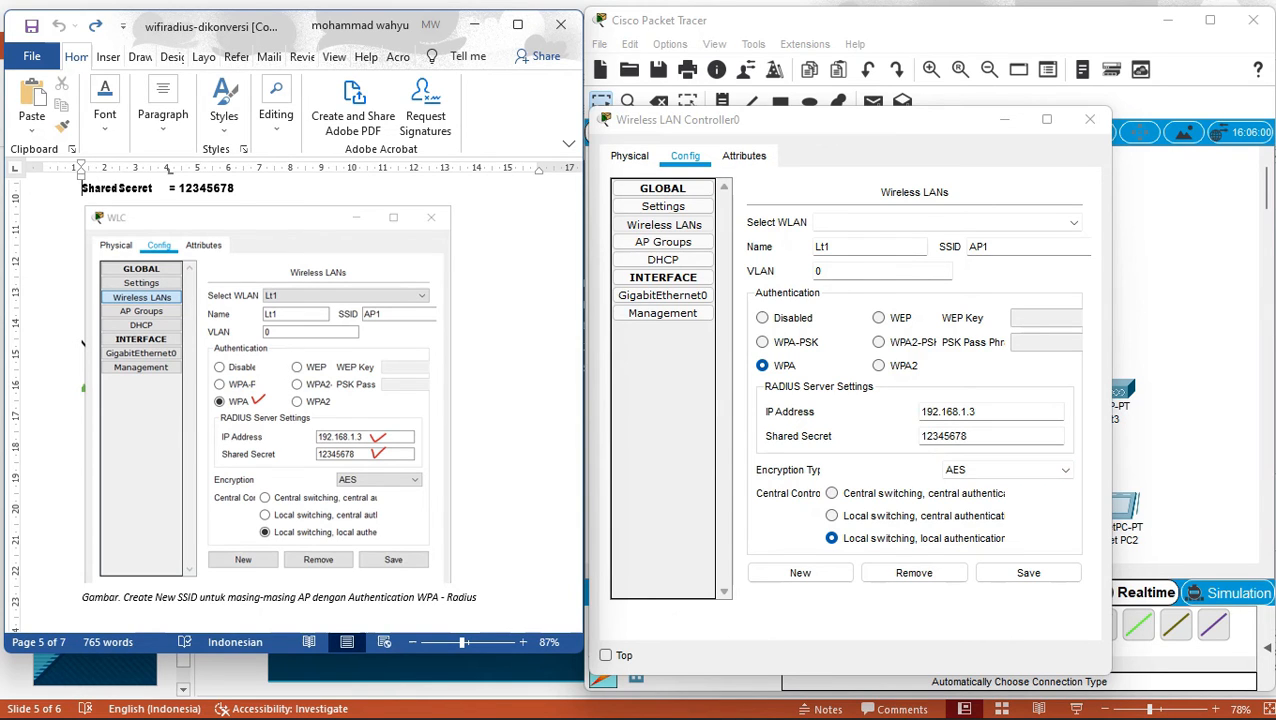
click(1028, 573)
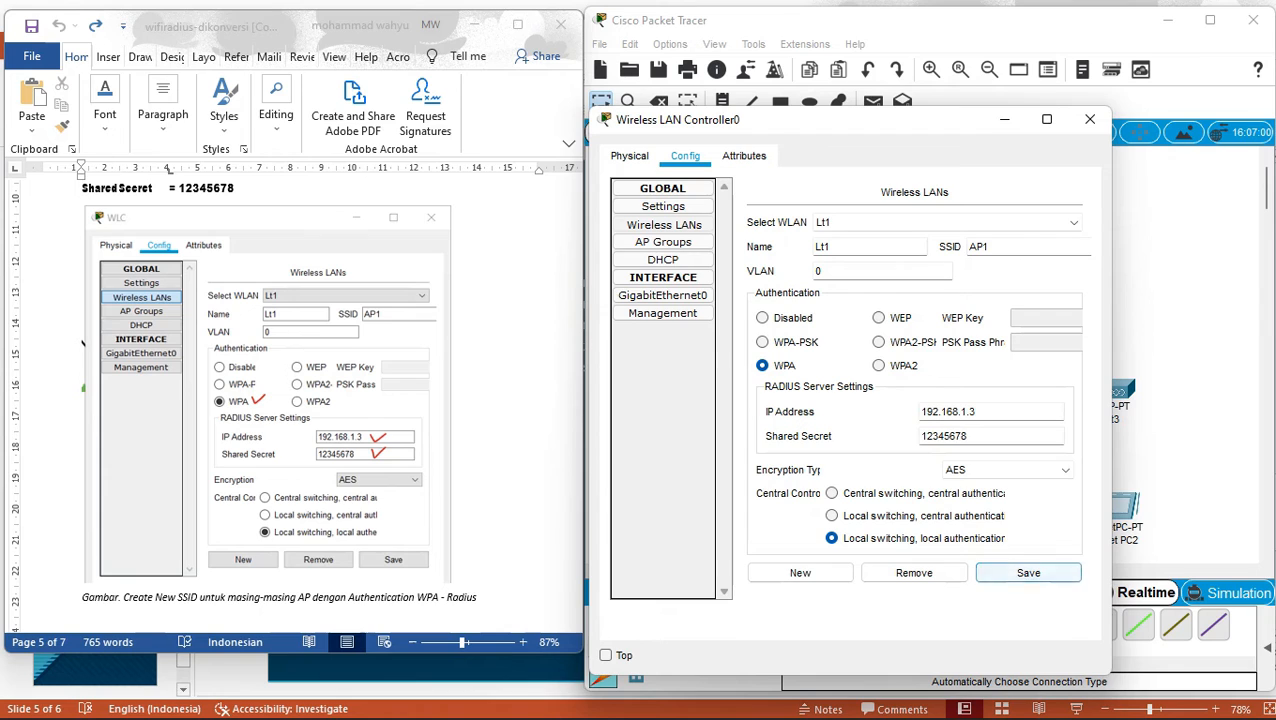
click(800, 573)
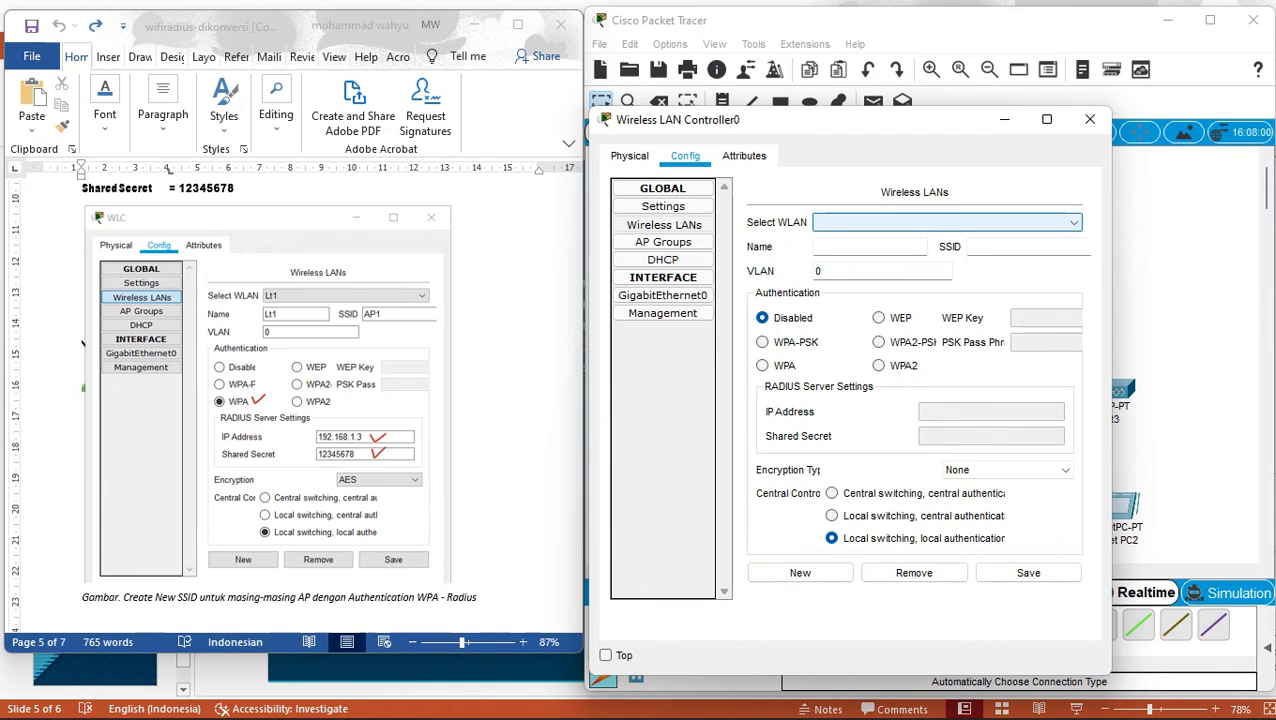
click(869, 247)
Save WLAN Lt2 with SSID AP2, WPA, RADIUS 192.168.1.3 and the shared secret.
text(Lt)
key(BackSpace)
key(BackSpace)
text(L)
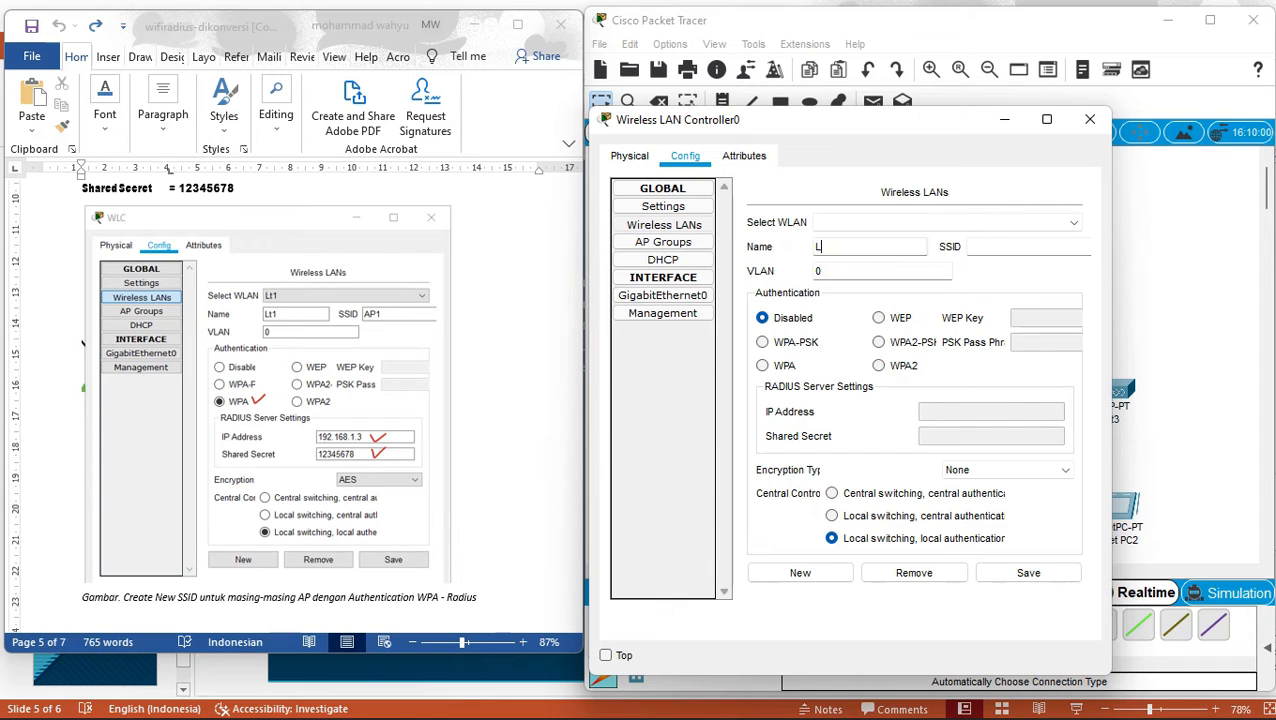
text(t2)
text(AP2)
click(763, 366)
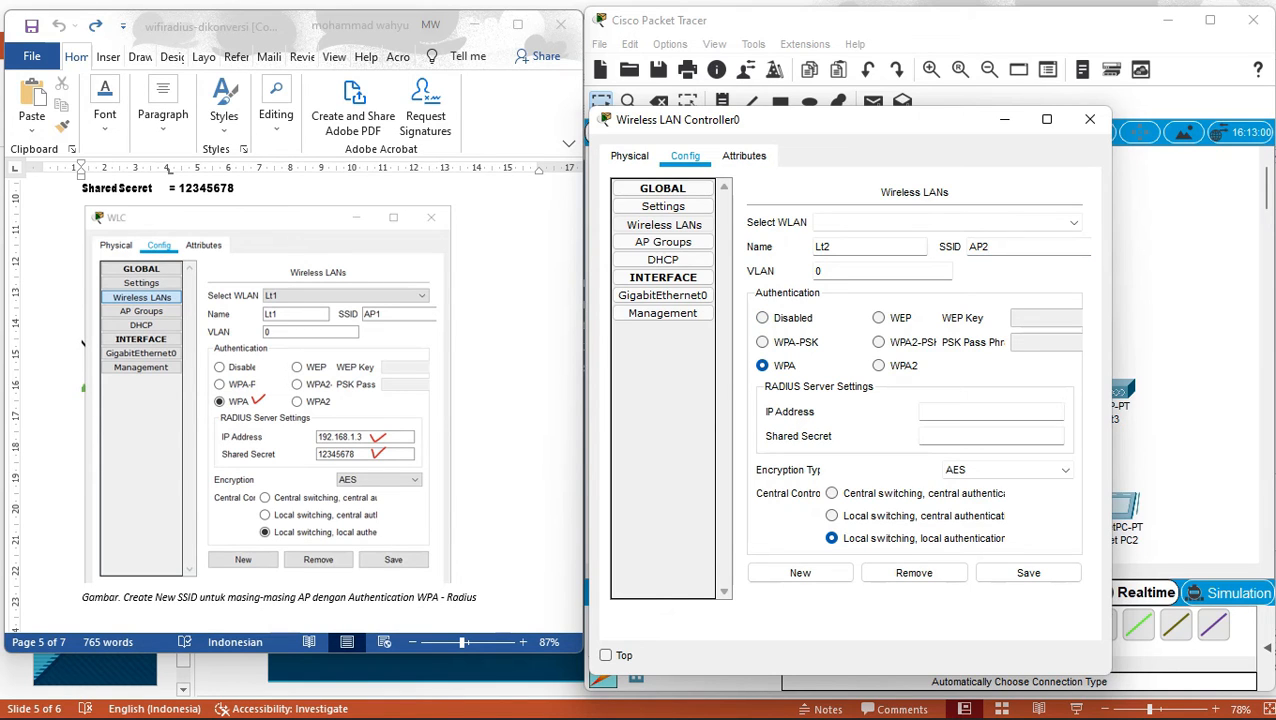
text(192.168.1.4)
key(BackSpace)
text(3)
click(990, 436)
text(123)
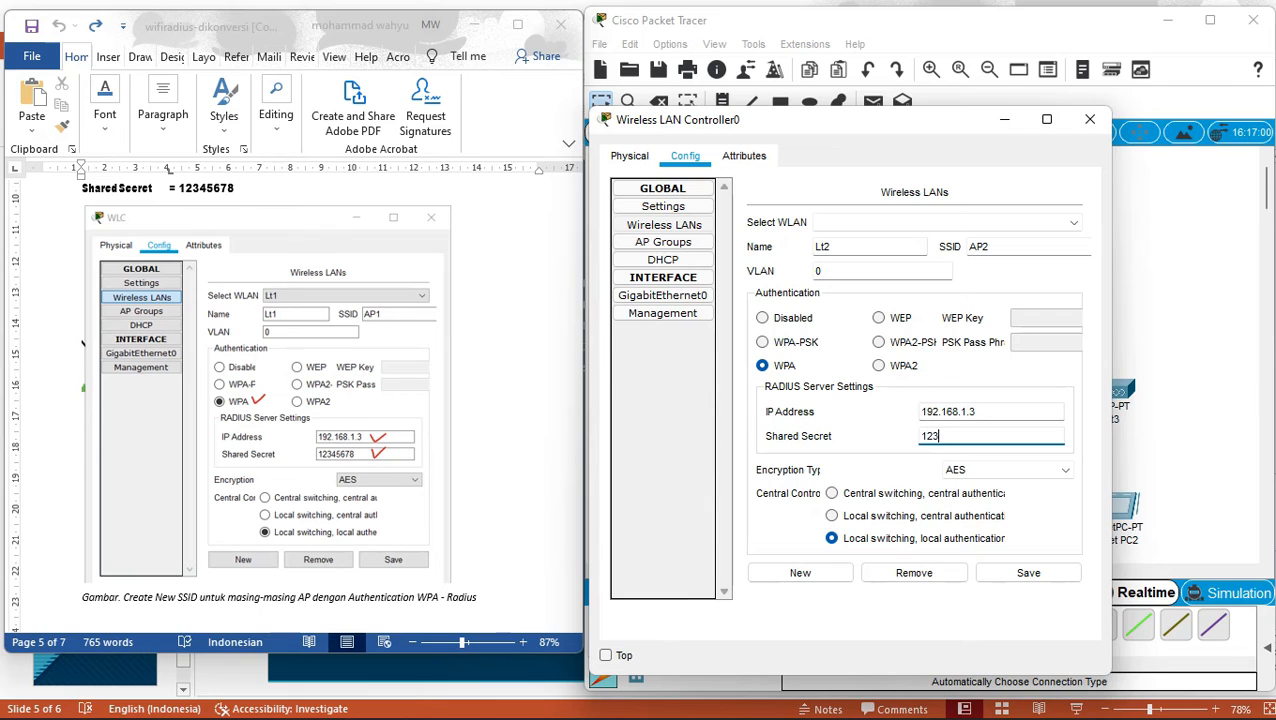
text(45678)
click(1028, 572)
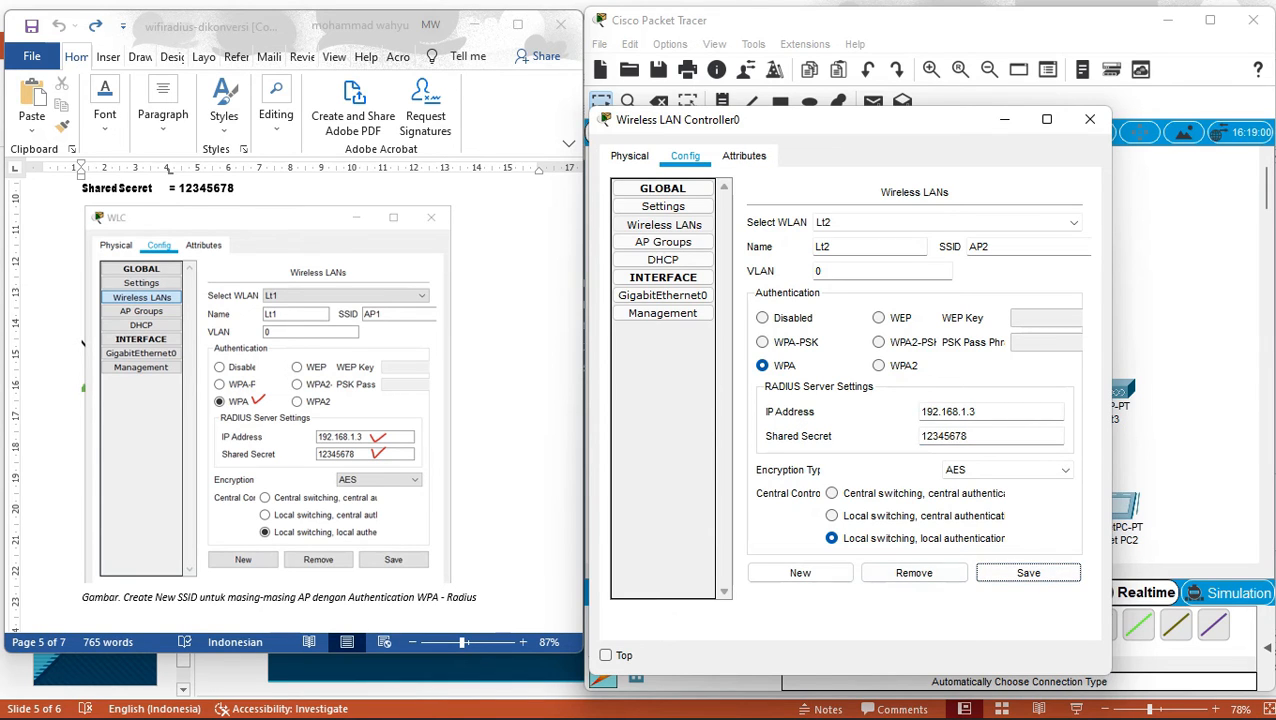
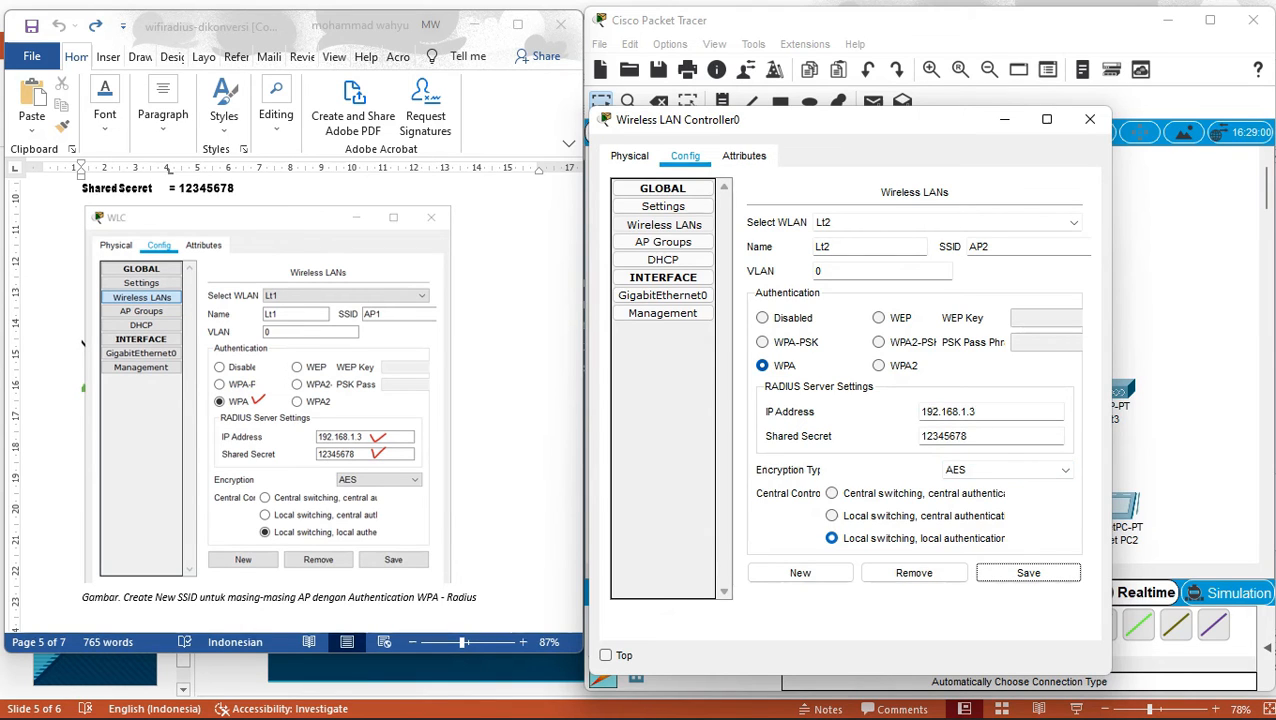
Clear the controller's Wireless LANs form for a blank new WLAN entry.
click(800, 572)
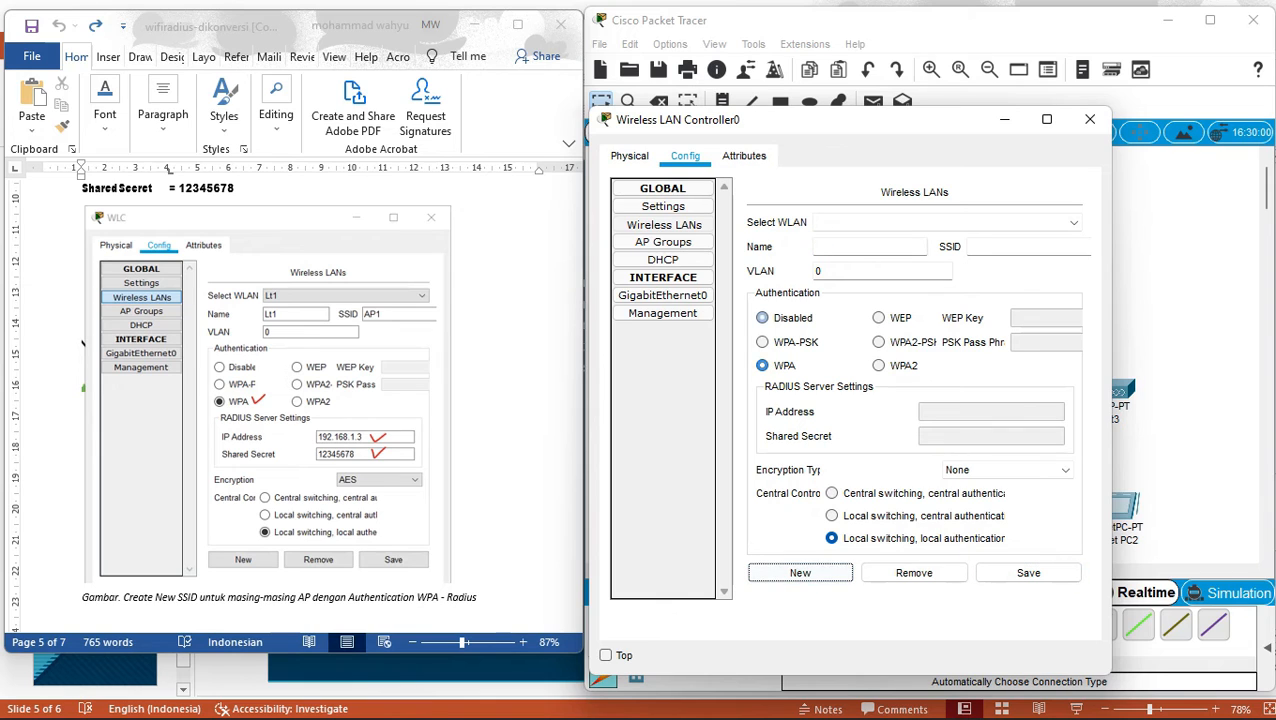
Name the new WLAN Lt3 and give it SSID AP3.
click(868, 247)
text(Lt3)
click(1028, 247)
text(L)
key(BackSpace)
text(a)
key(BackSpace)
text(AP3)
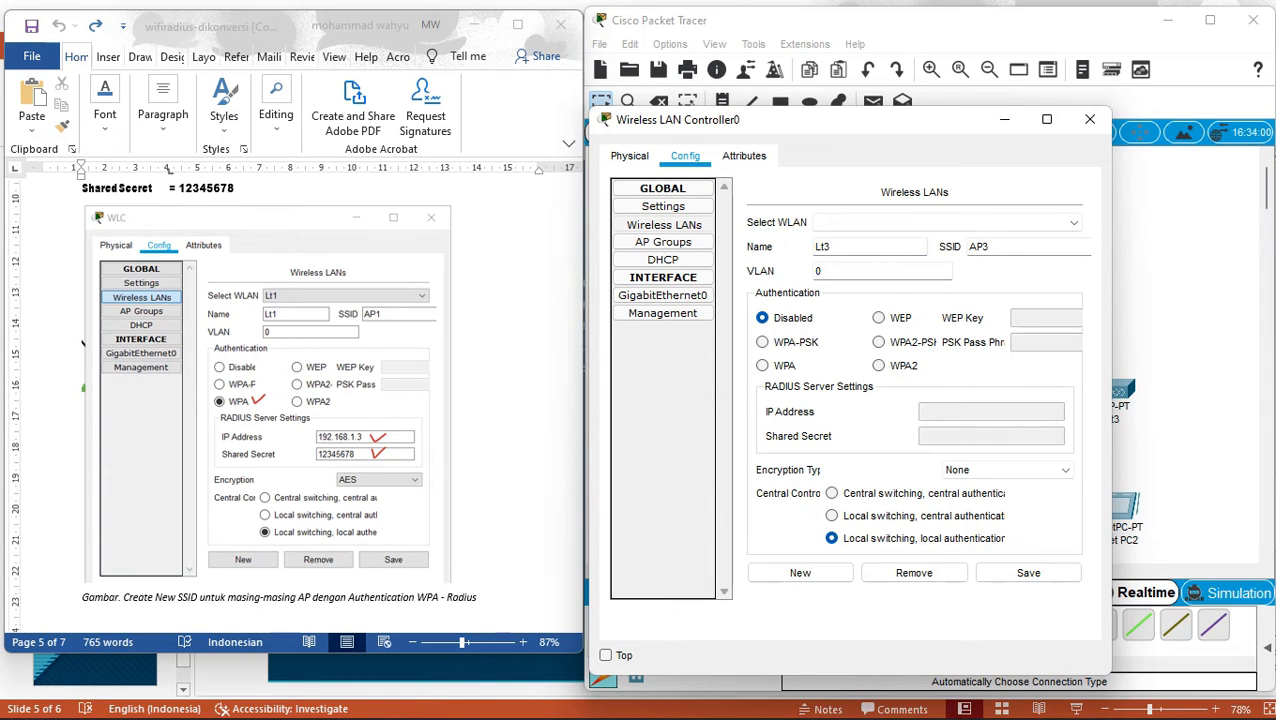
Set Lt3 to WPA with RADIUS server 192.168.1.3 and the shared secret, and save it.
click(764, 366)
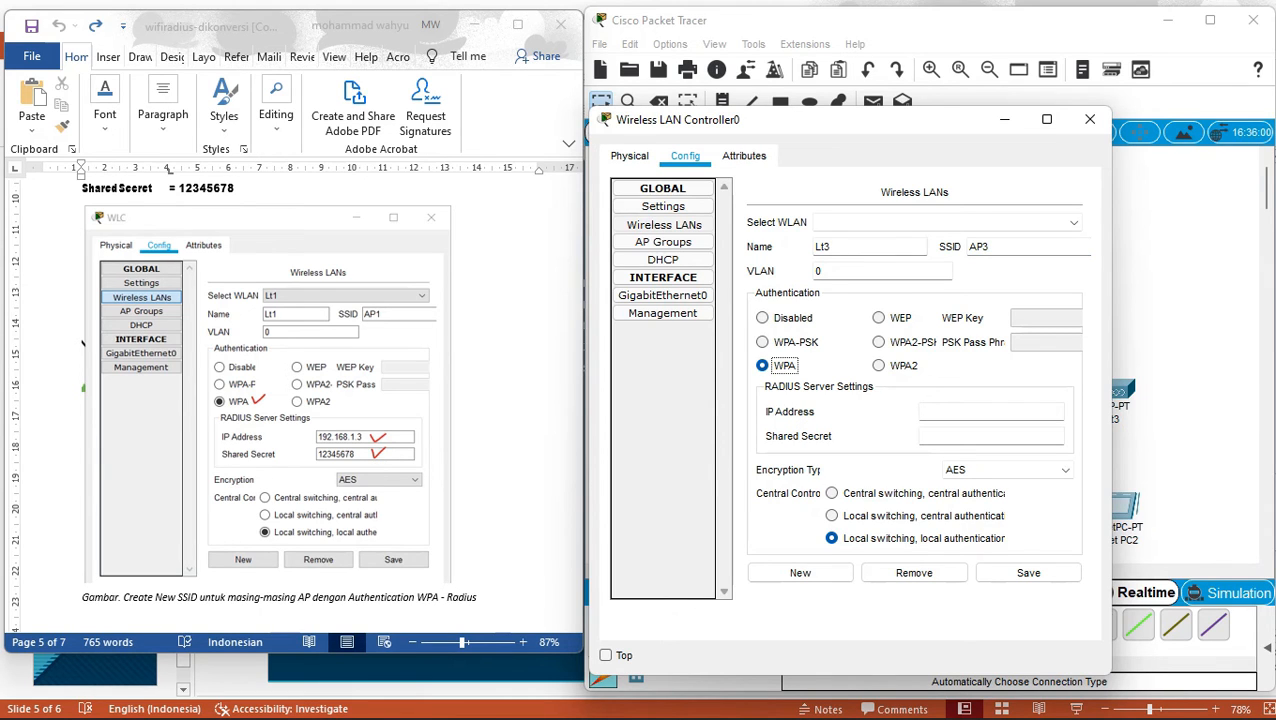
click(990, 412)
text(192.168.)
text(1.3)
click(990, 436)
text(12345678)
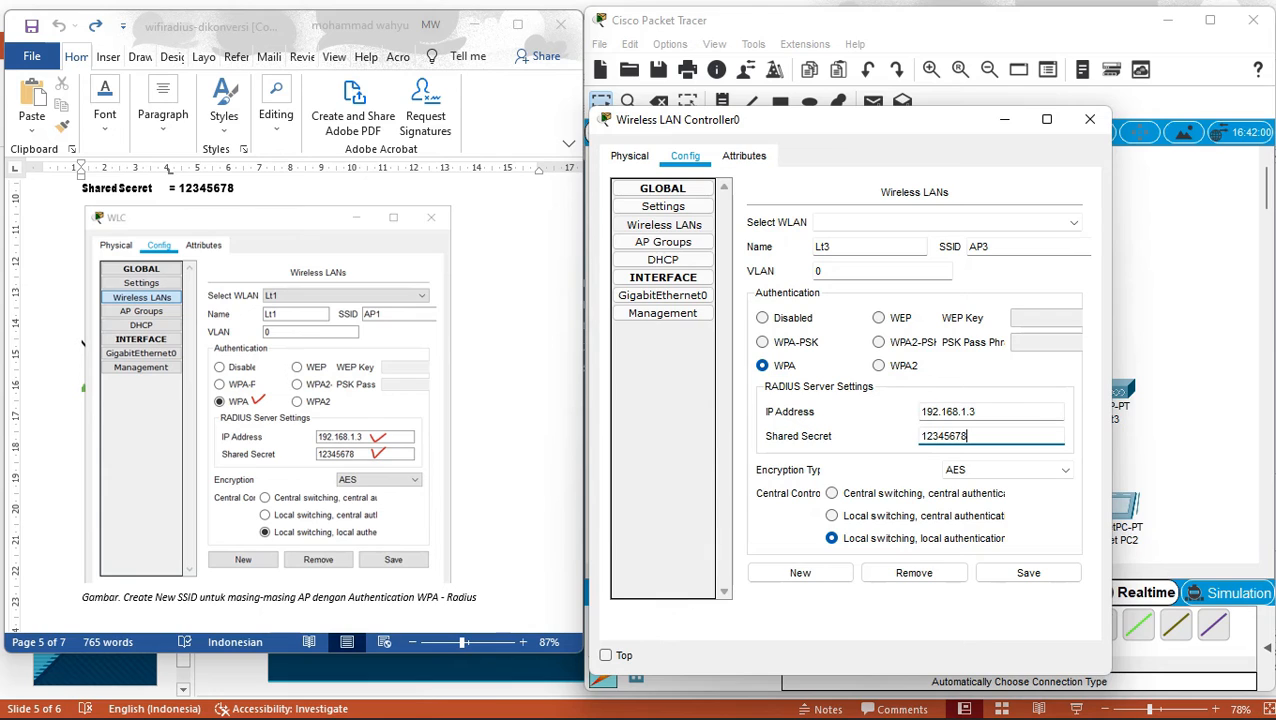
click(1028, 573)
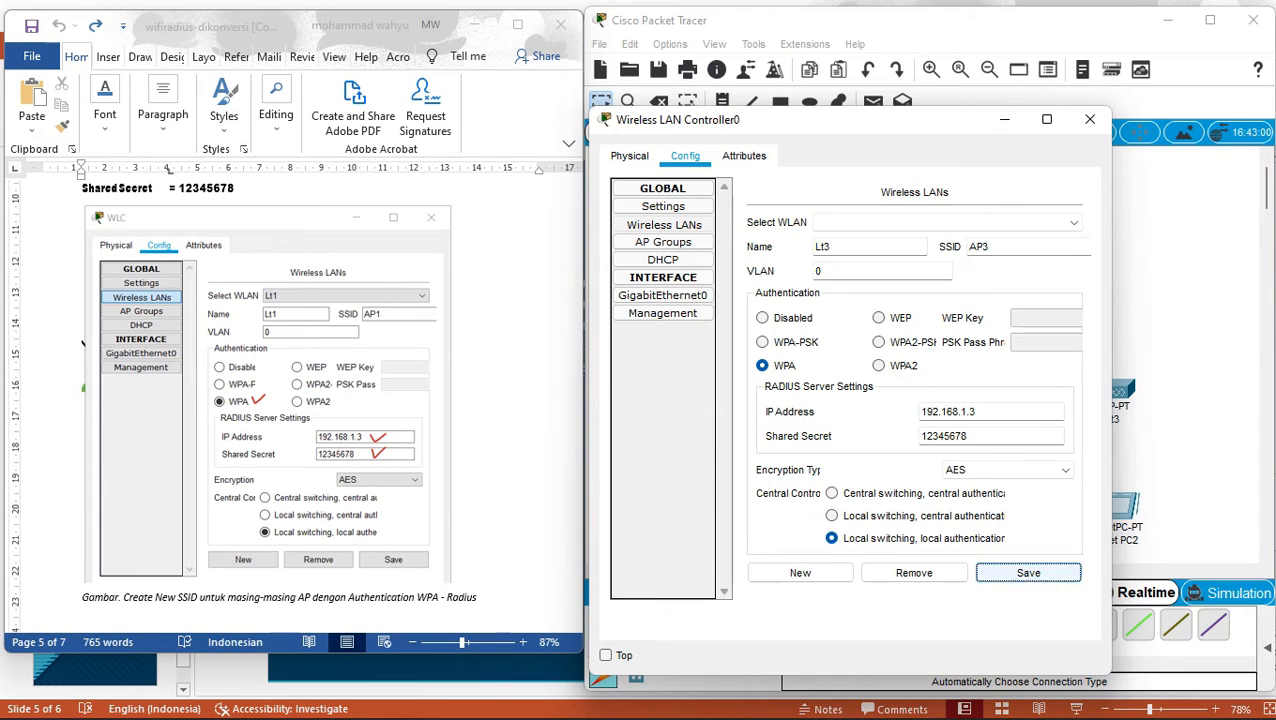
Review the saved WLANs Lt1, Lt2 and Lt3 in the WLAN list.
click(1010, 223)
click(823, 238)
click(948, 223)
click(948, 251)
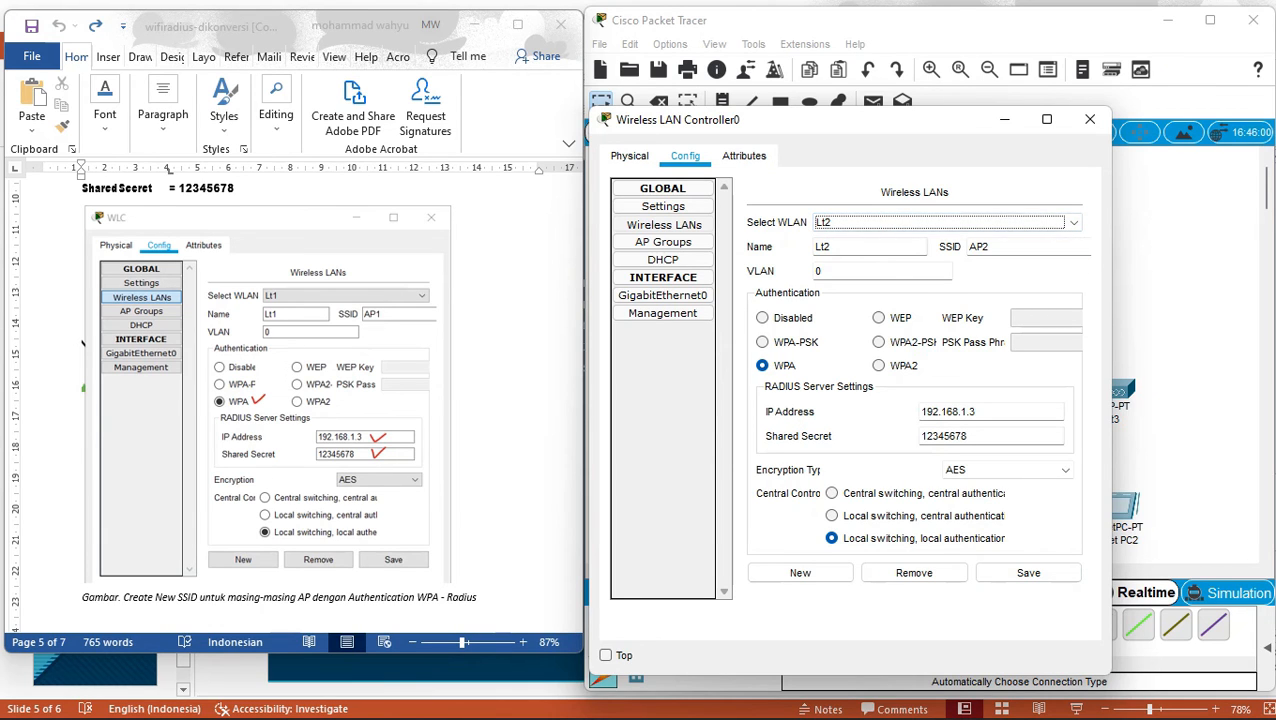
click(948, 223)
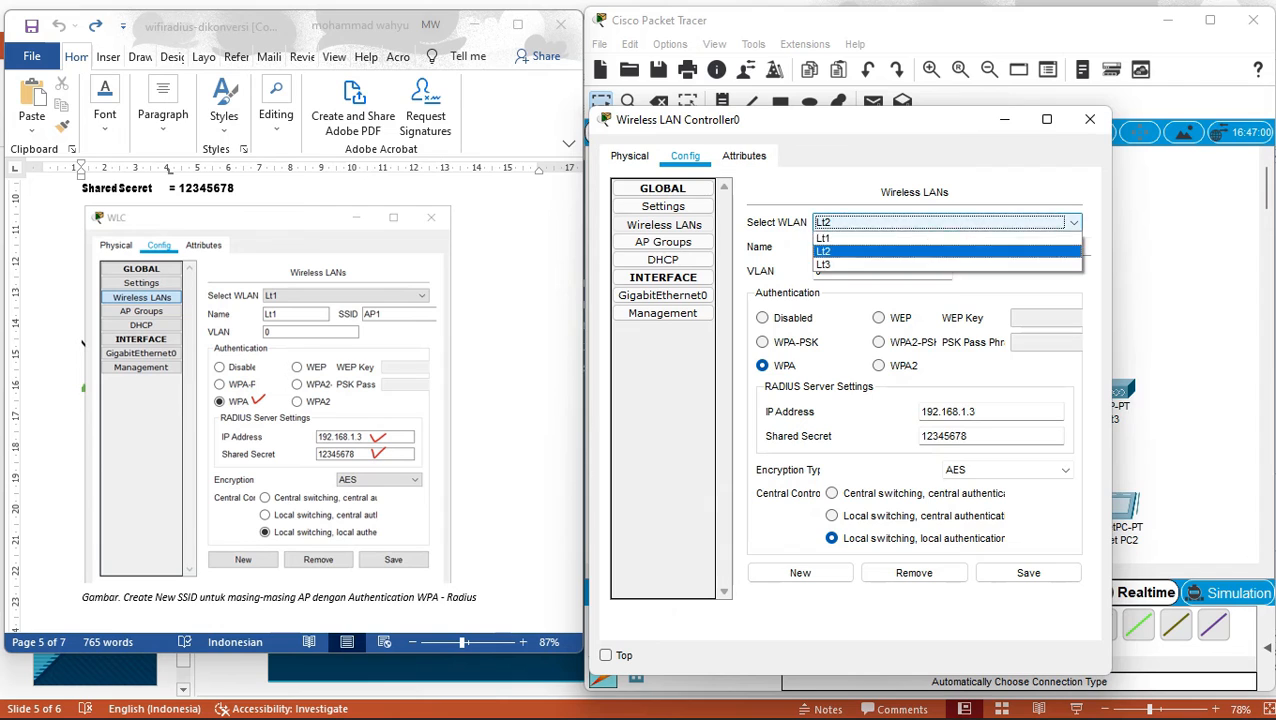
click(948, 264)
click(663, 242)
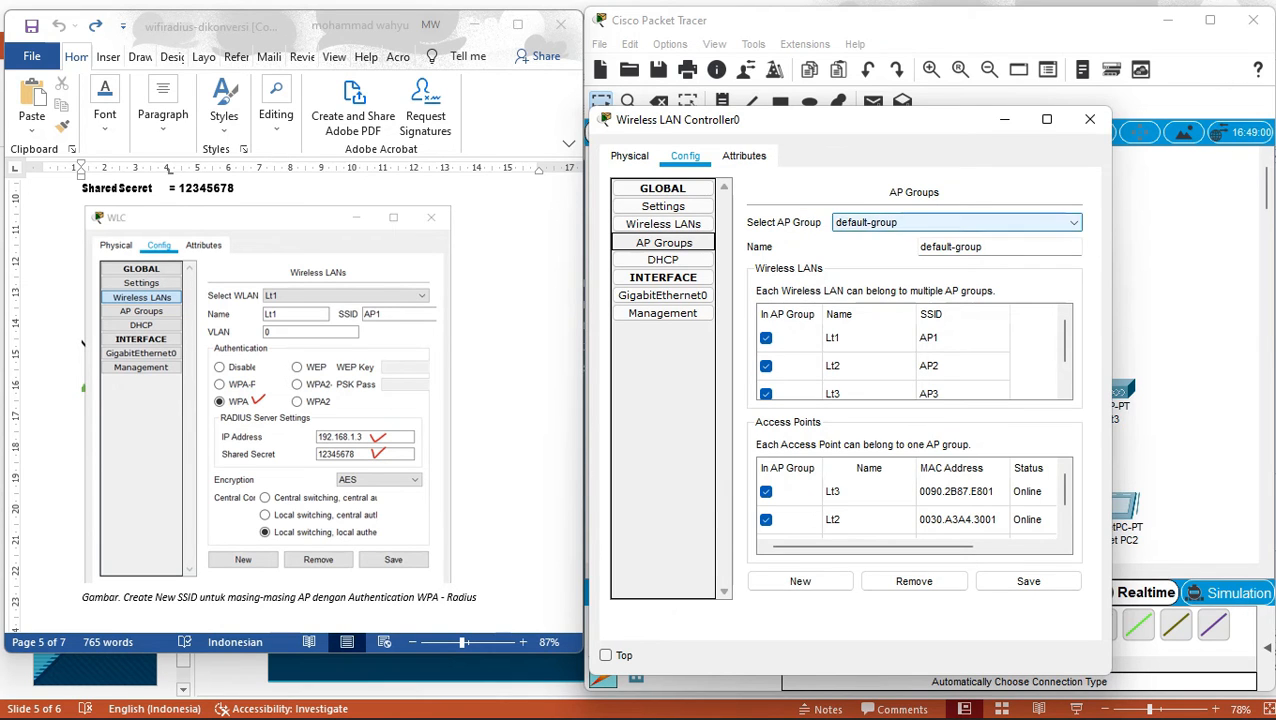
In default-group, untick WLANs Lt2 and Lt3 and access points Lt2 and Lt3.
click(948, 222)
click(948, 238)
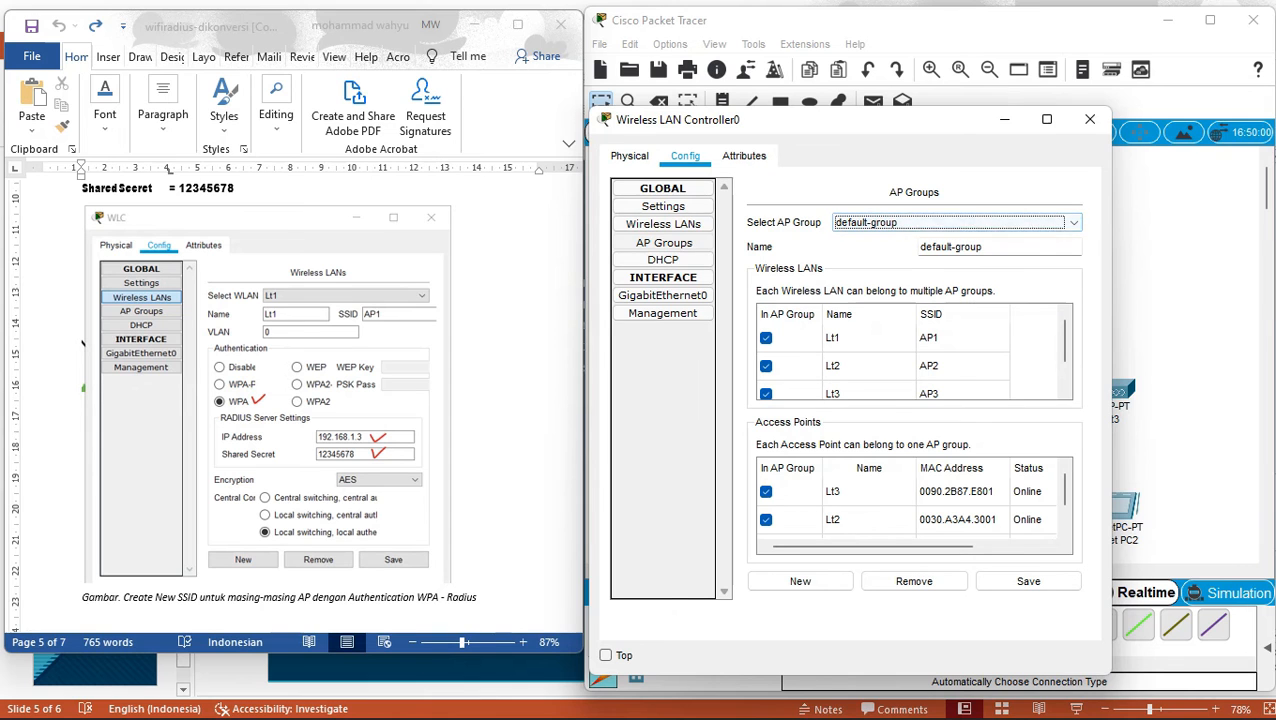
click(74, 510)
scroll(73, 510, down, 10)
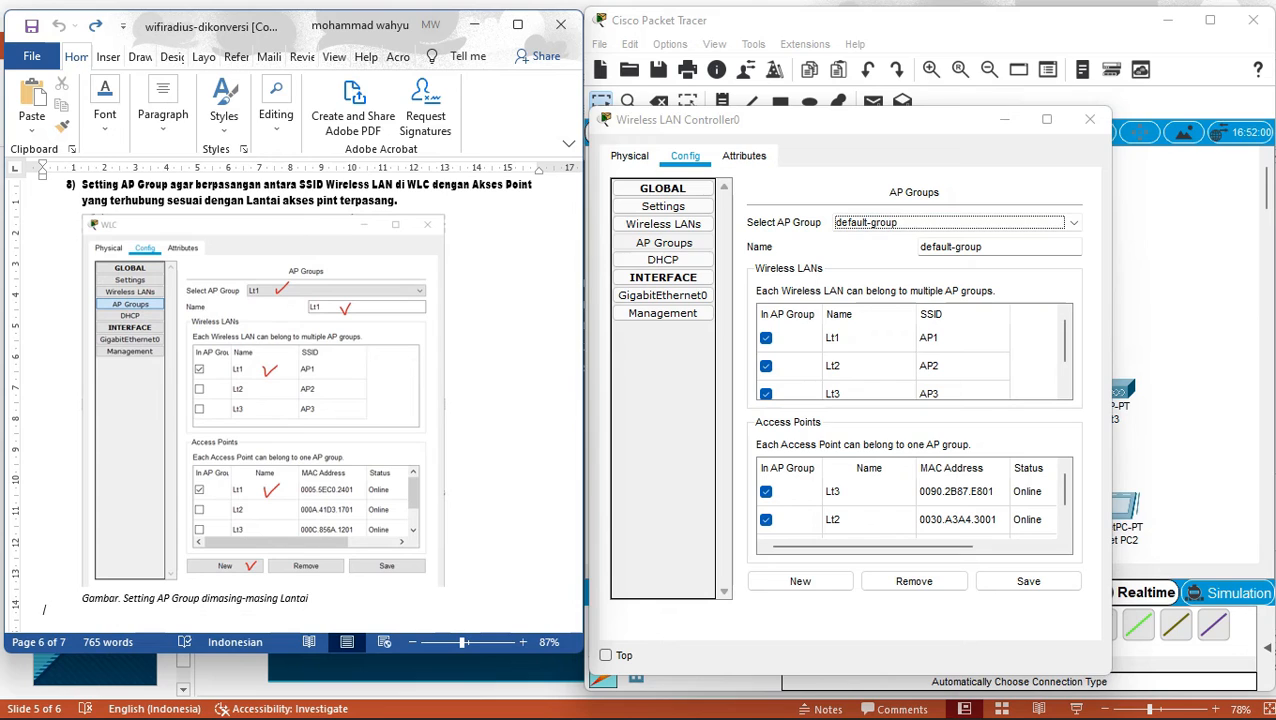
click(766, 365)
click(766, 393)
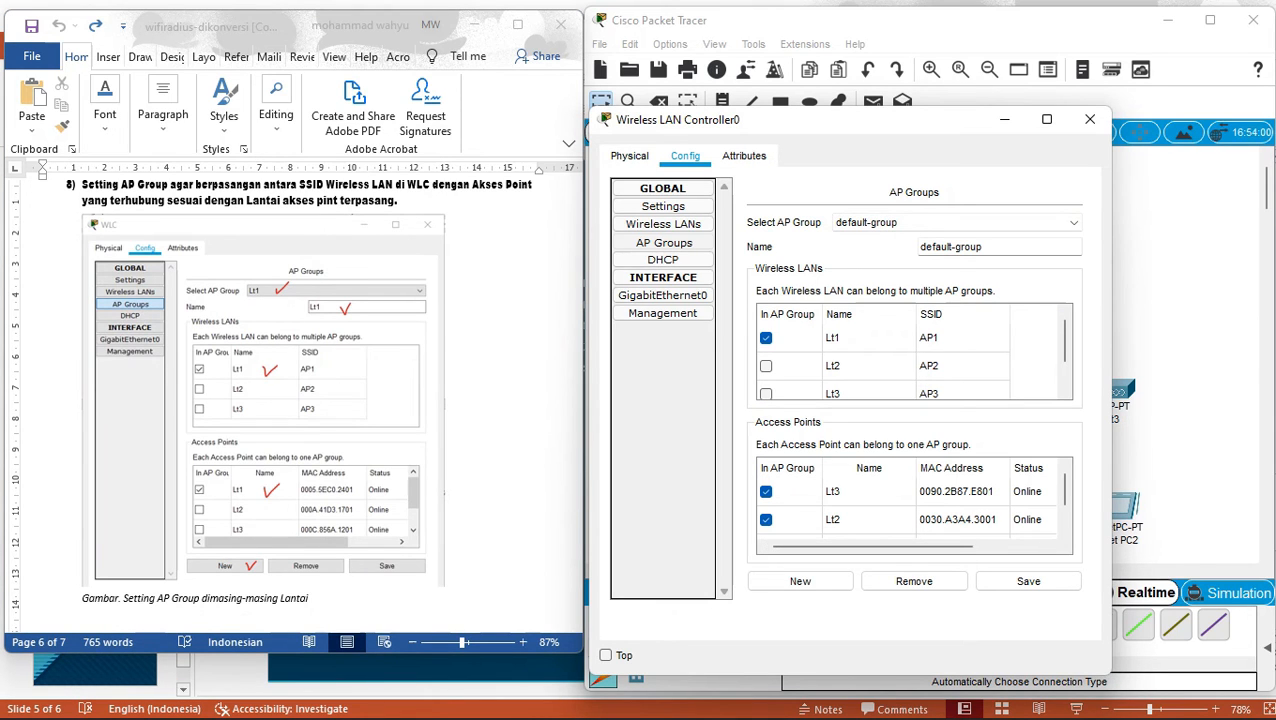
click(766, 520)
click(766, 492)
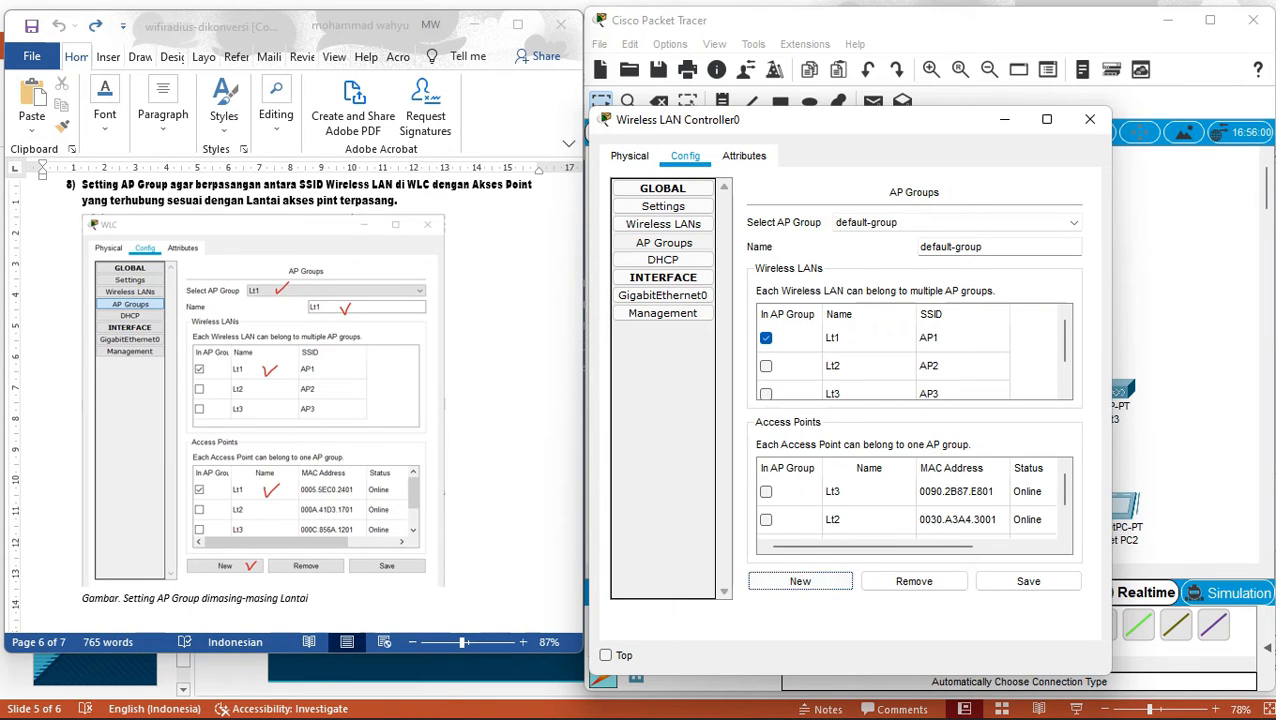
Start a new AP group with WLAN Lt1 and access point Lt1 ticked.
click(800, 581)
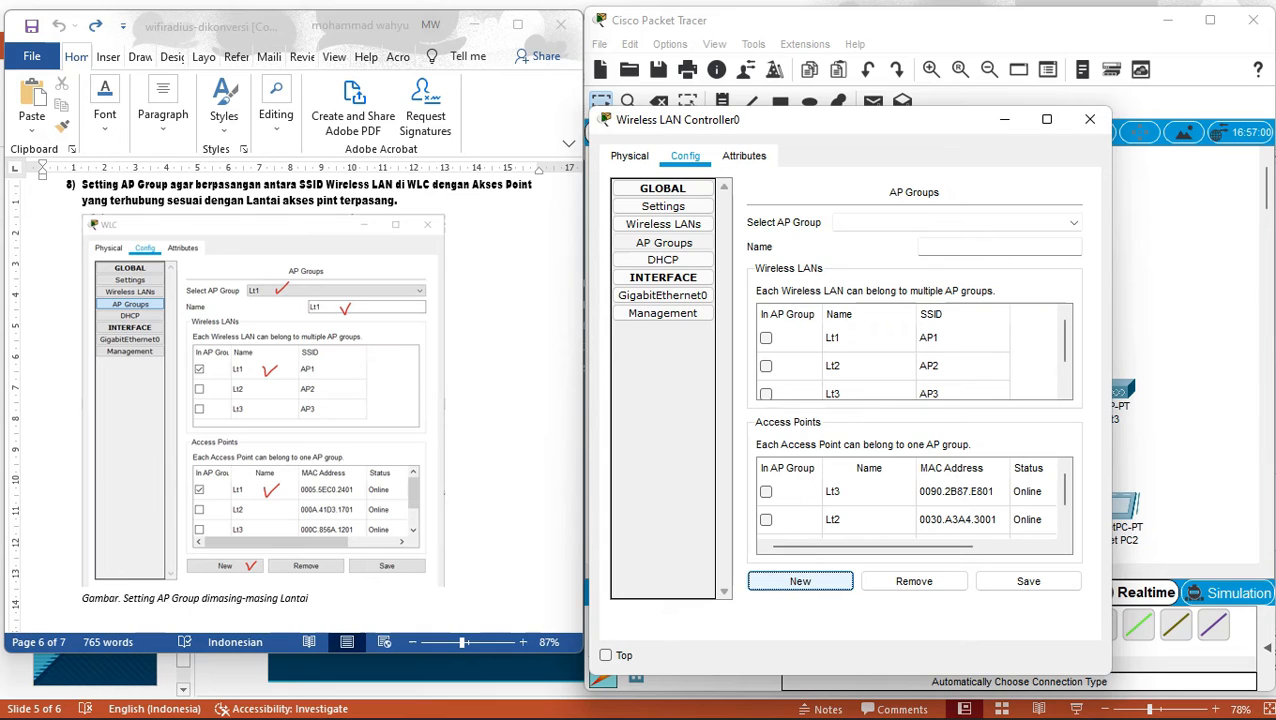
click(766, 338)
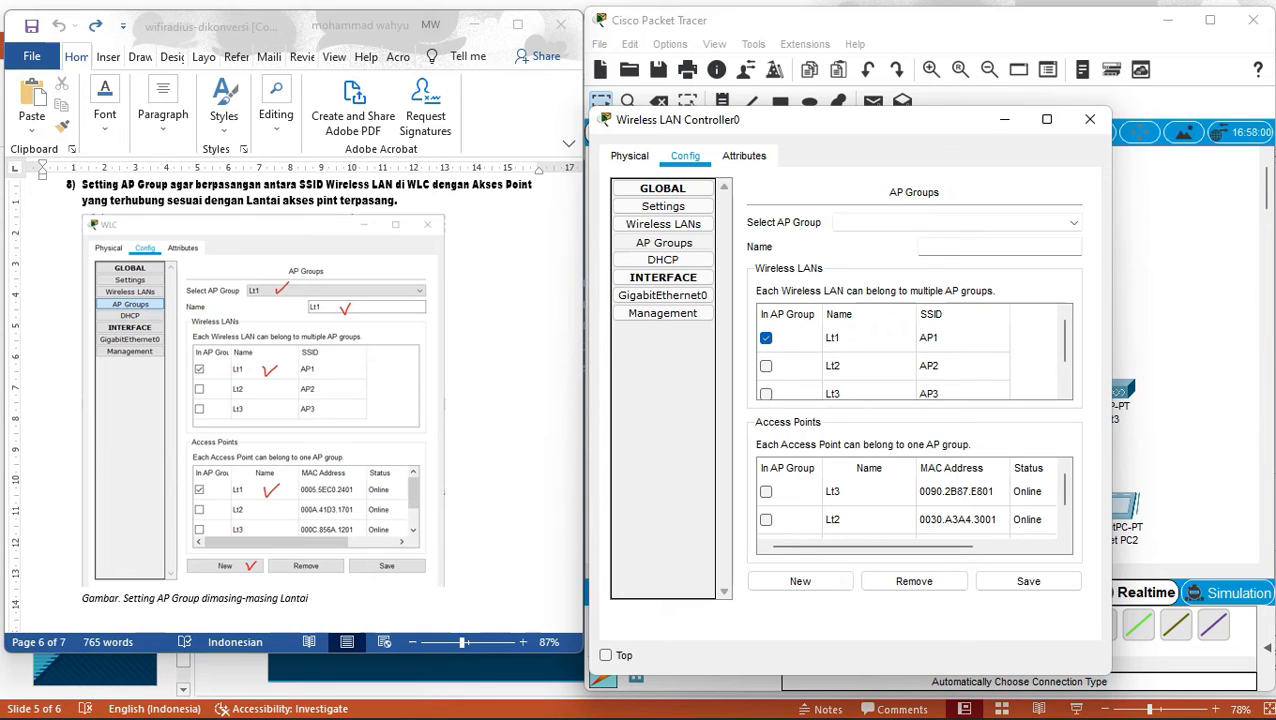
scroll(910, 505, down, 1)
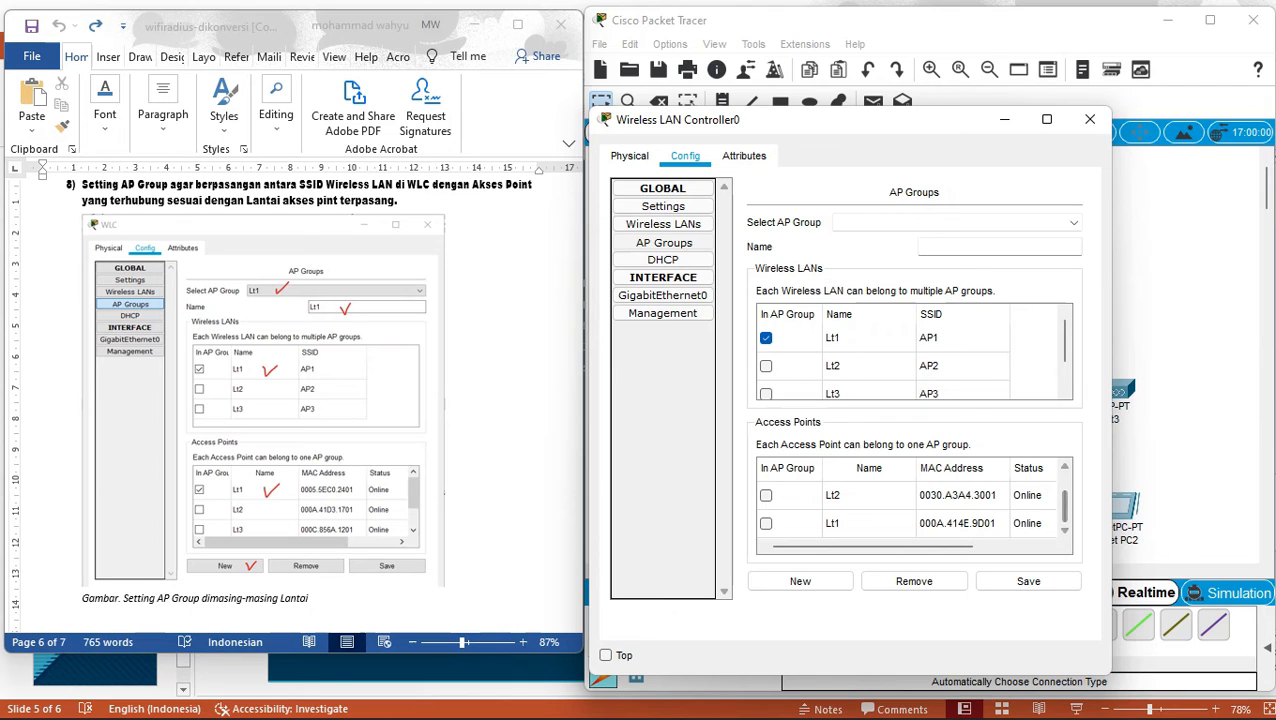
click(766, 523)
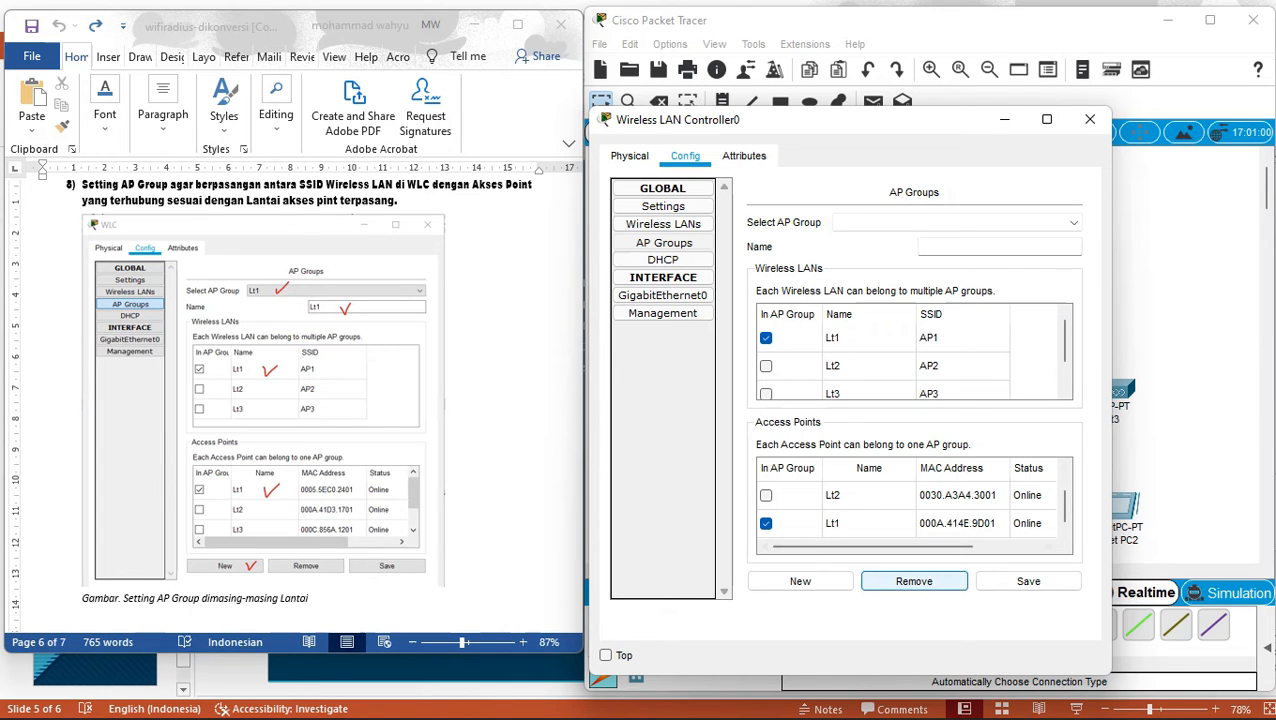
Name the AP group Lt1 and save it after dismissing the missing-name warning.
click(1028, 581)
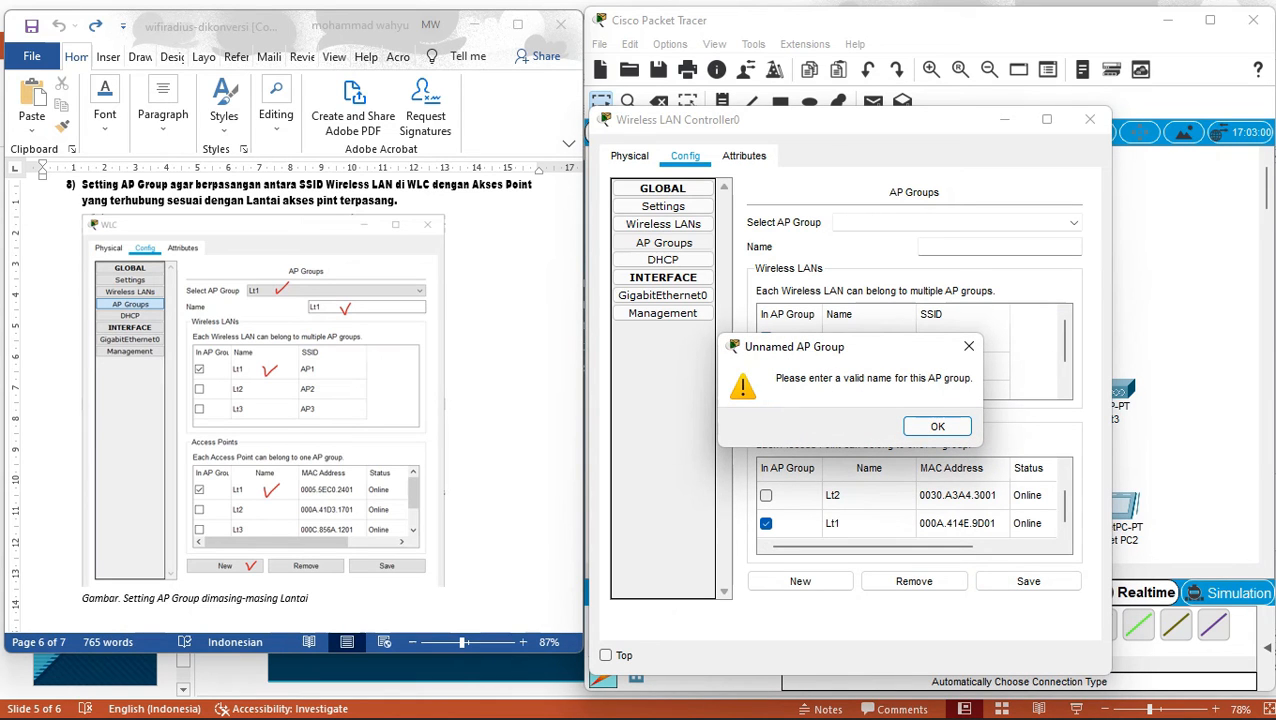
key(Return)
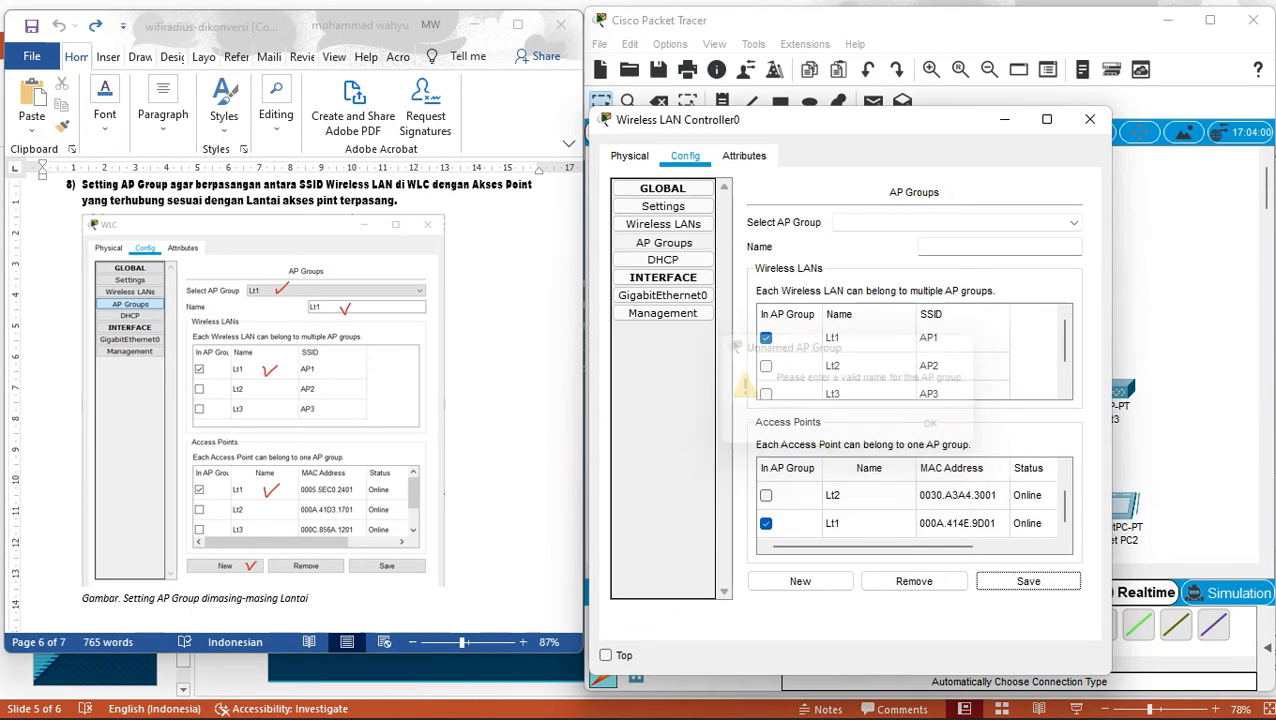
text(lT)
key(BackSpace)
key(BackSpace)
text(L)
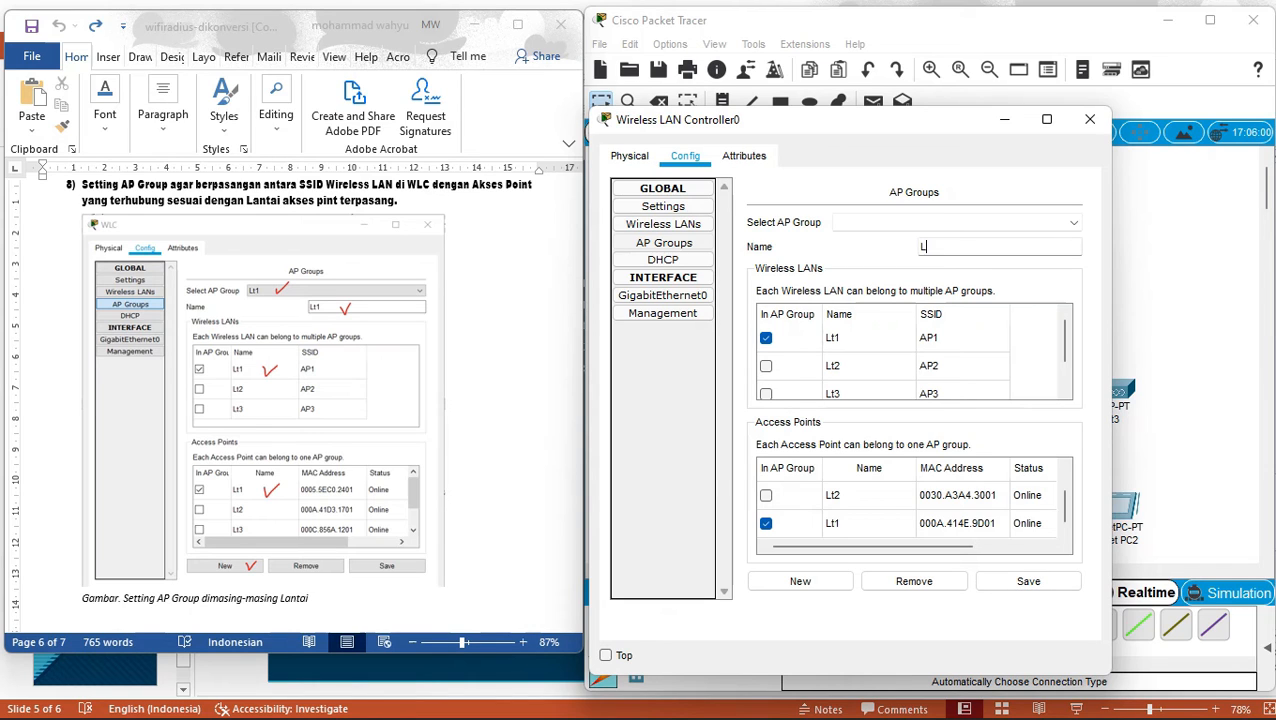
text(t1)
click(1000, 223)
click(1000, 223)
click(1028, 581)
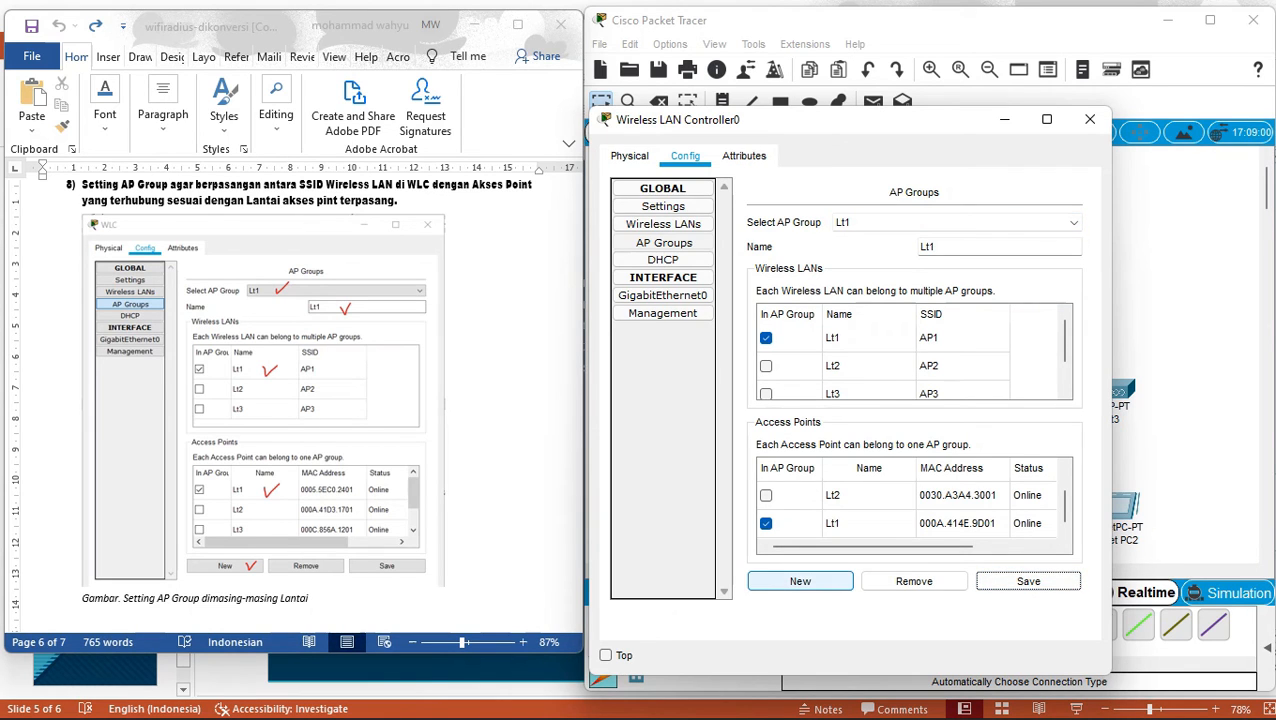
Create and save AP group Lt2 with WLAN Lt2 and access point Lt2.
click(800, 581)
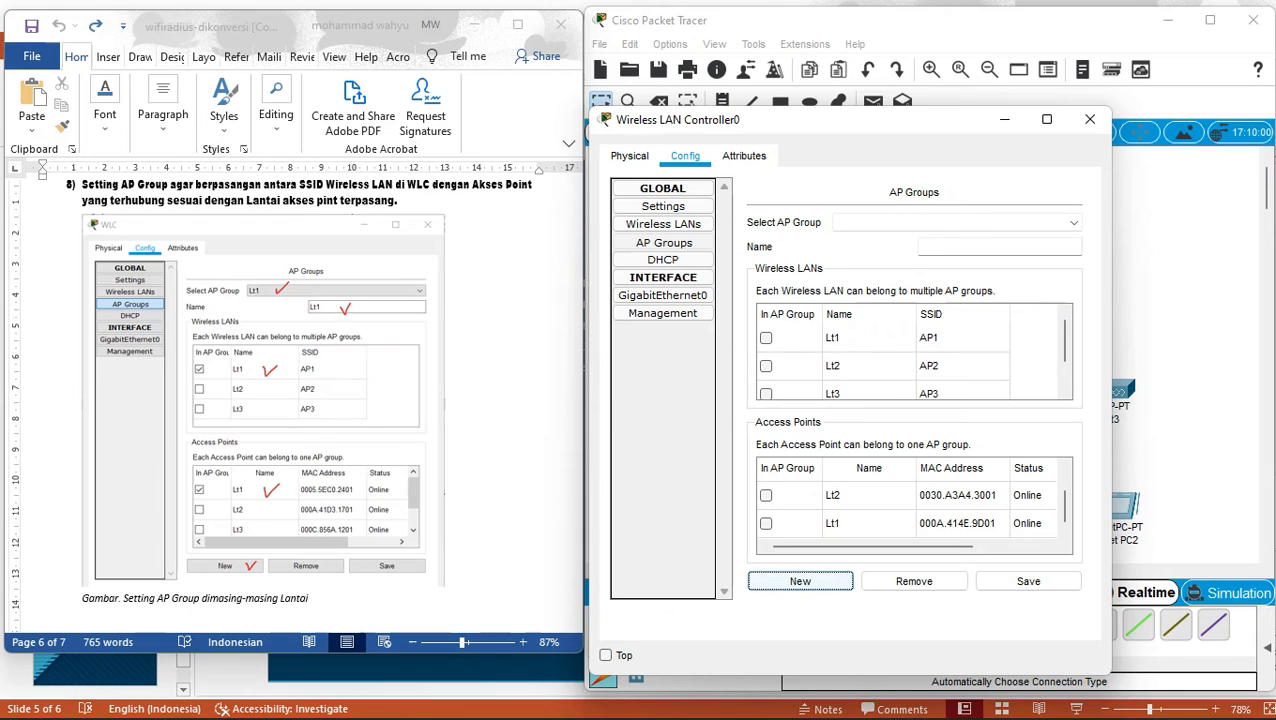
click(766, 366)
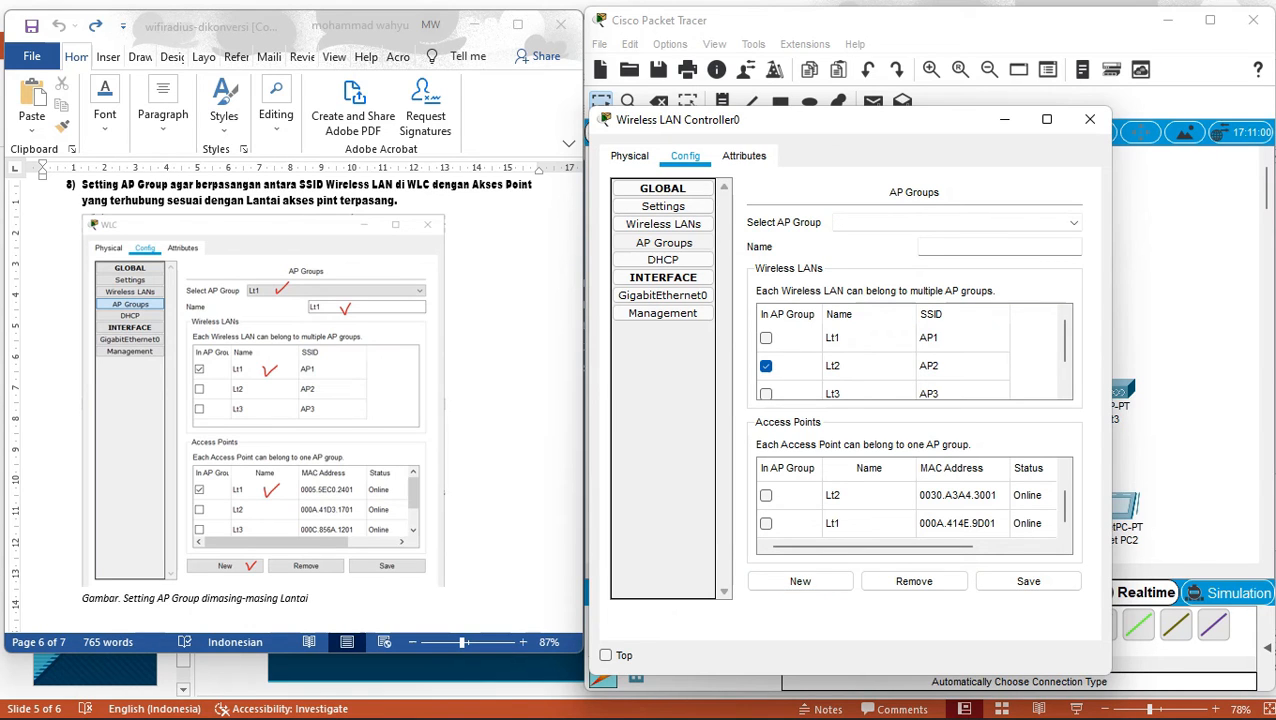
click(766, 496)
click(1000, 247)
text(Lt2)
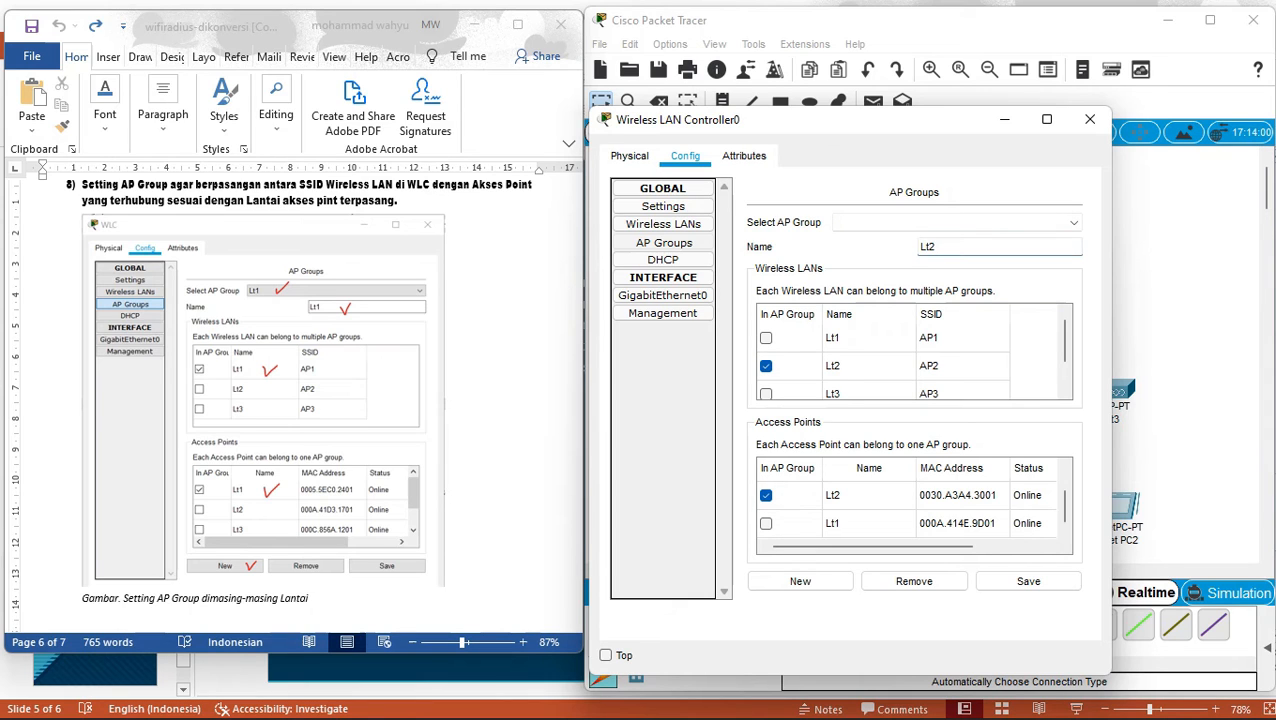
click(1028, 581)
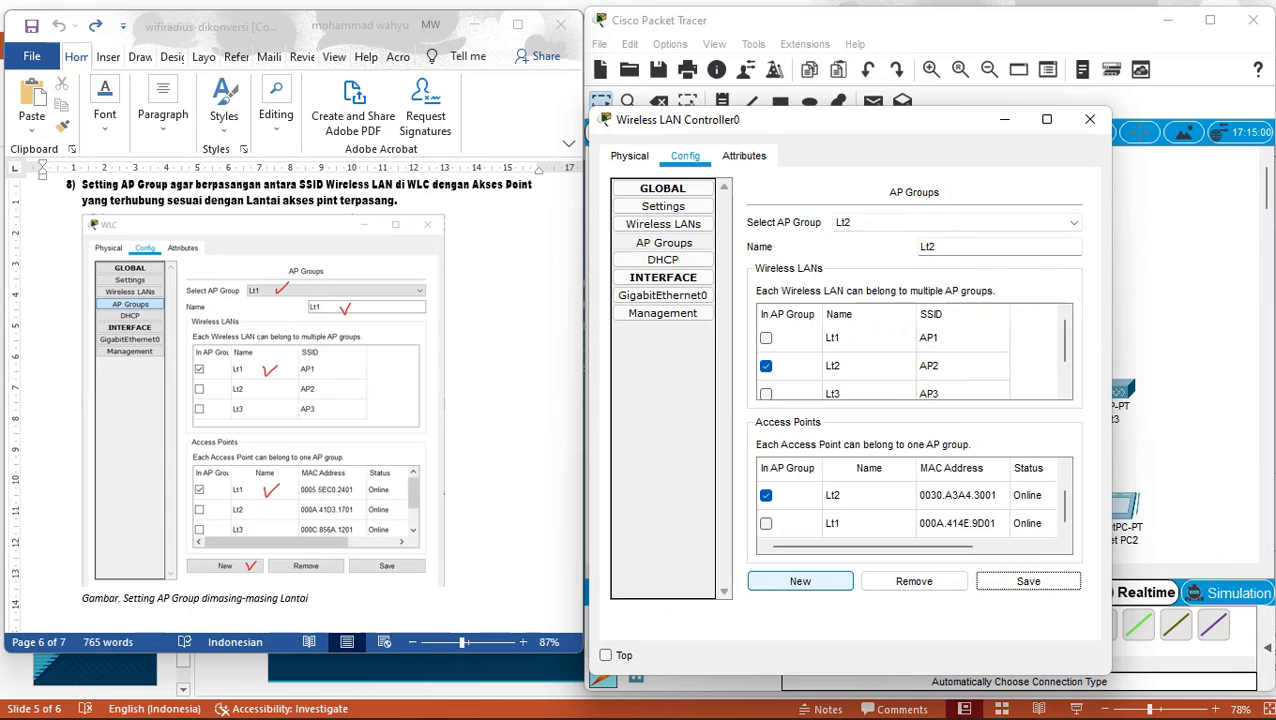
Confirm group Lt2 is listed, move the WLAN tick from Lt2 to Lt3, then begin a new group.
click(1073, 222)
click(956, 251)
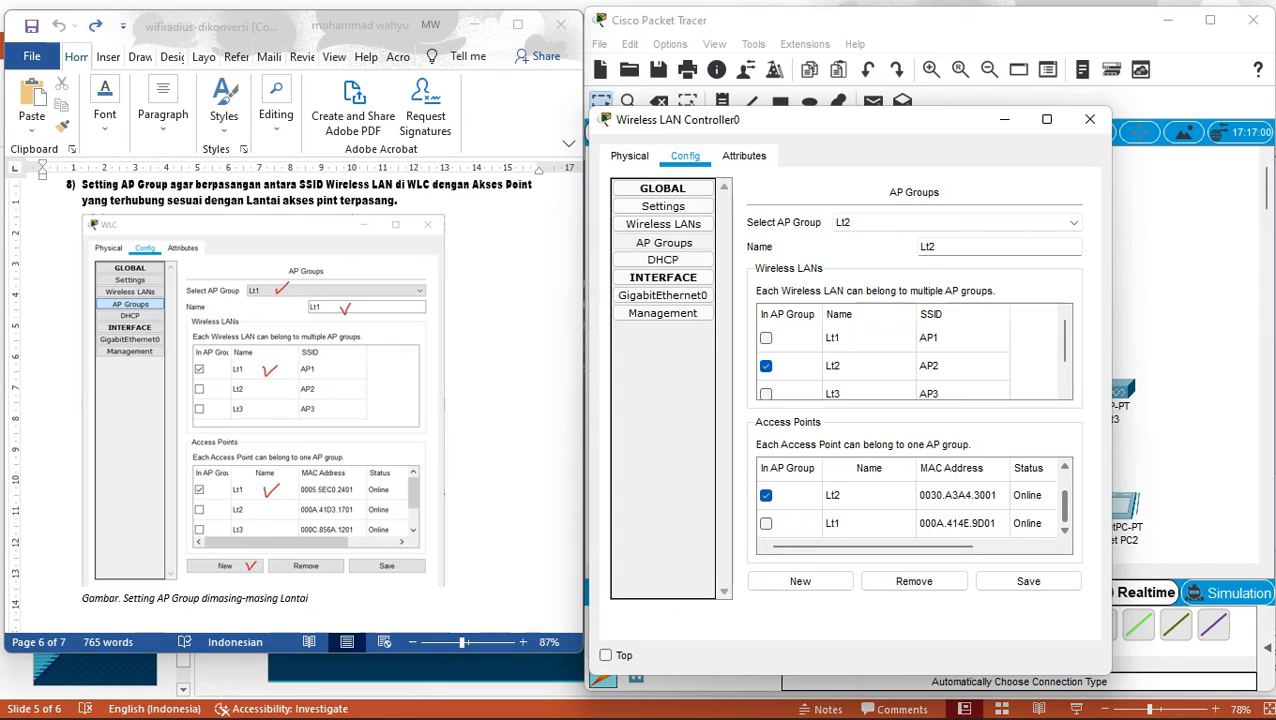
drag(1064, 506, 1064, 490)
click(766, 393)
click(766, 366)
click(800, 581)
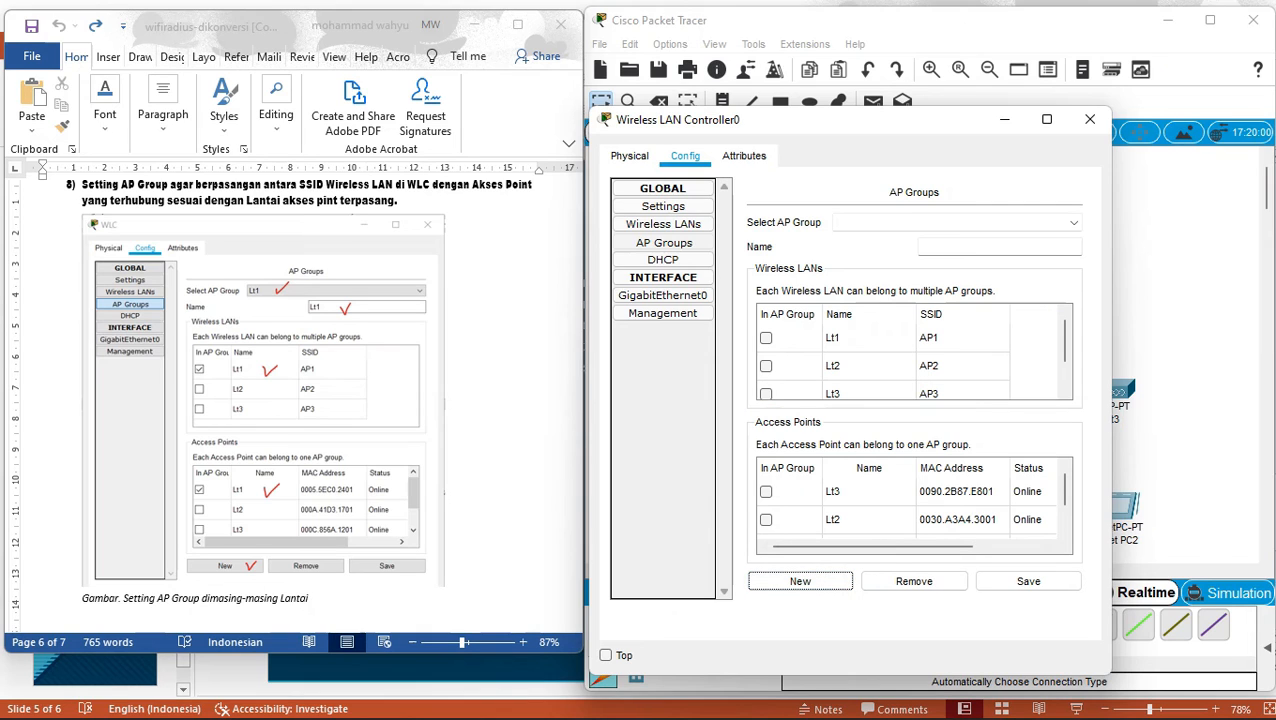
click(797, 392)
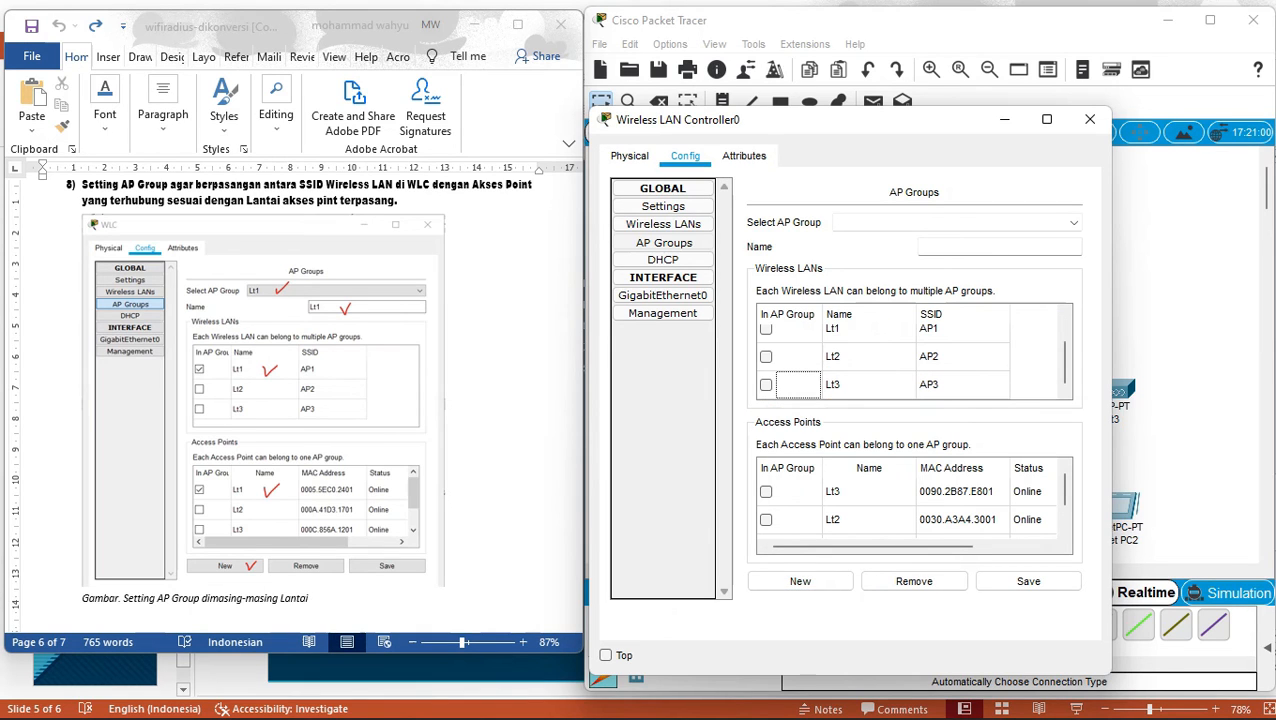
click(766, 384)
click(766, 491)
text(Lt3)
click(1028, 581)
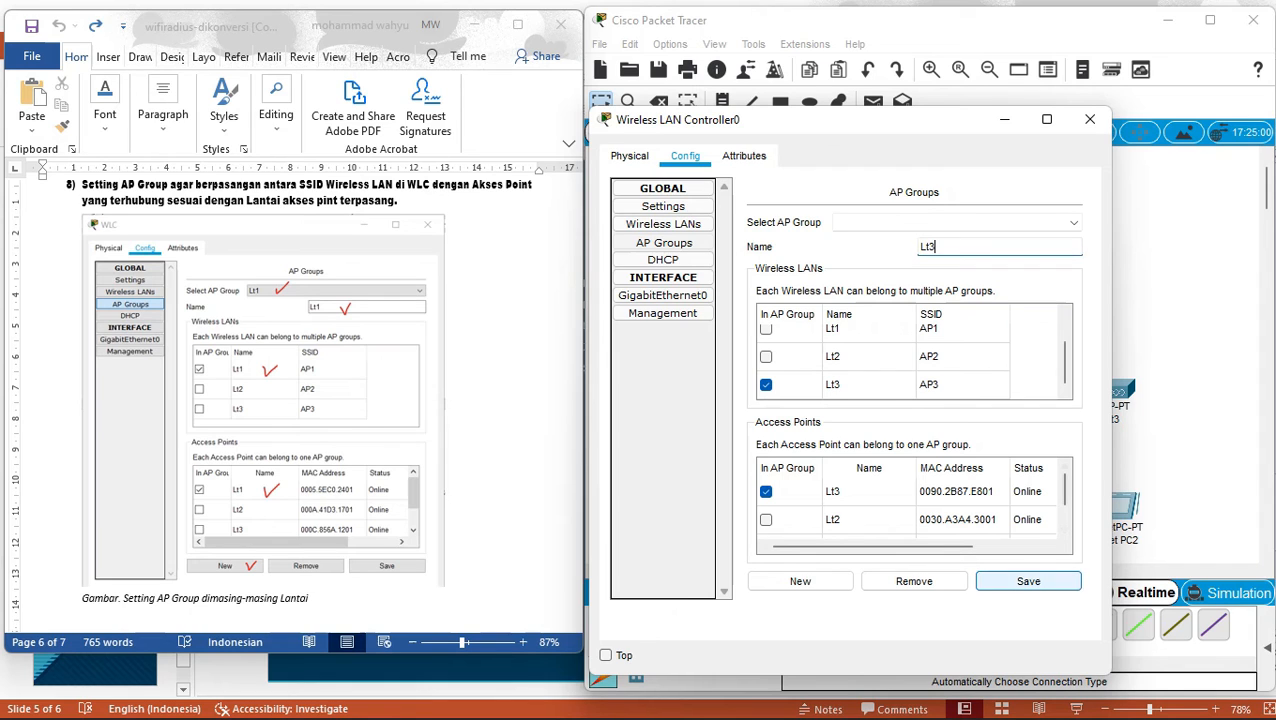
click(950, 222)
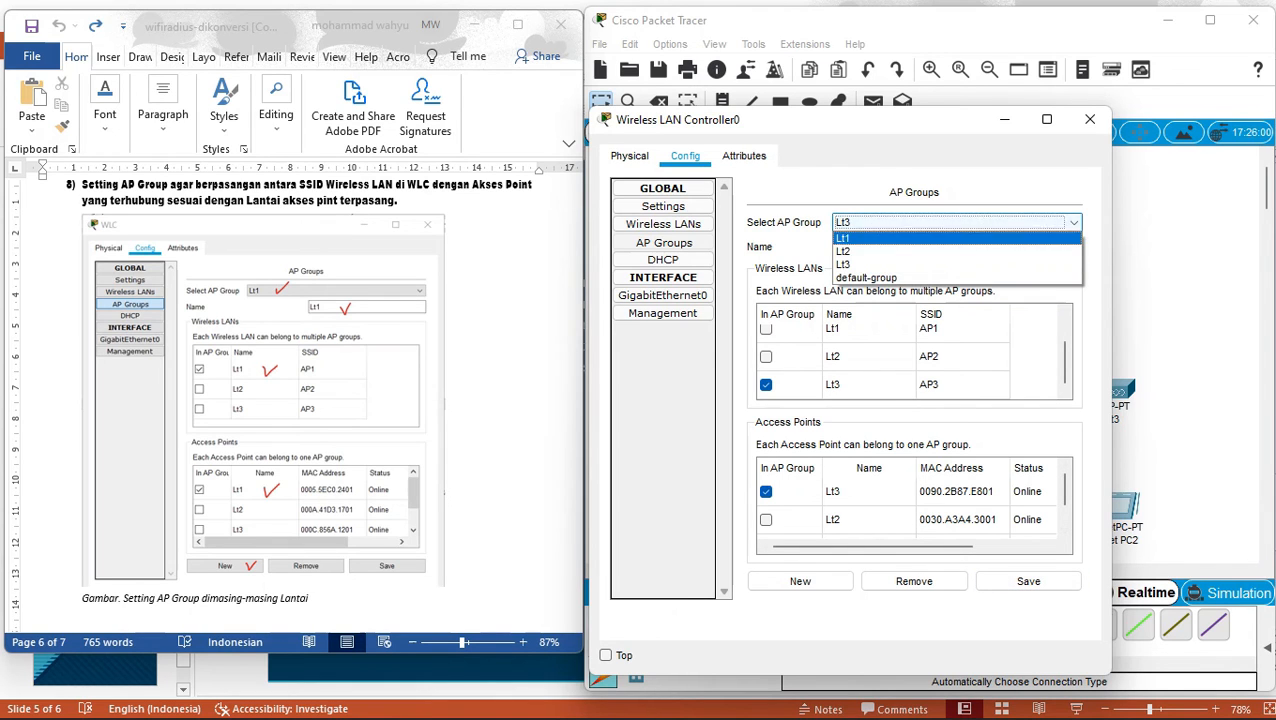
click(950, 245)
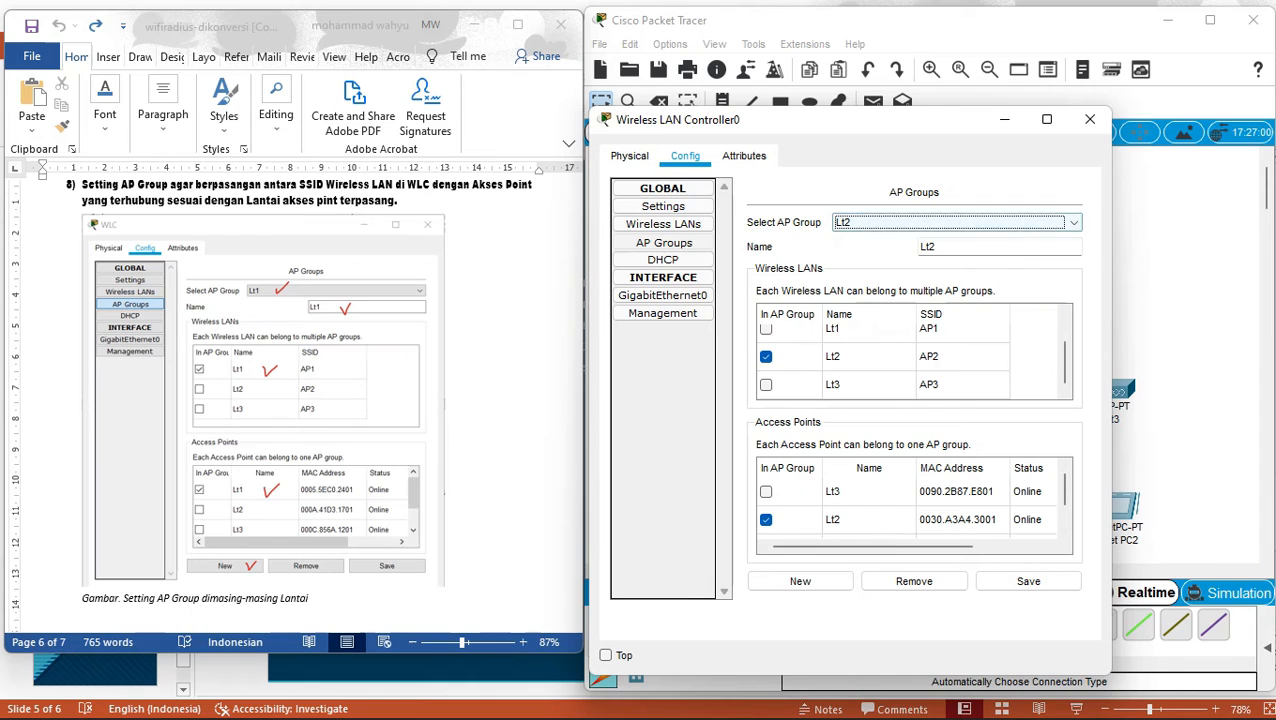
click(950, 222)
click(950, 238)
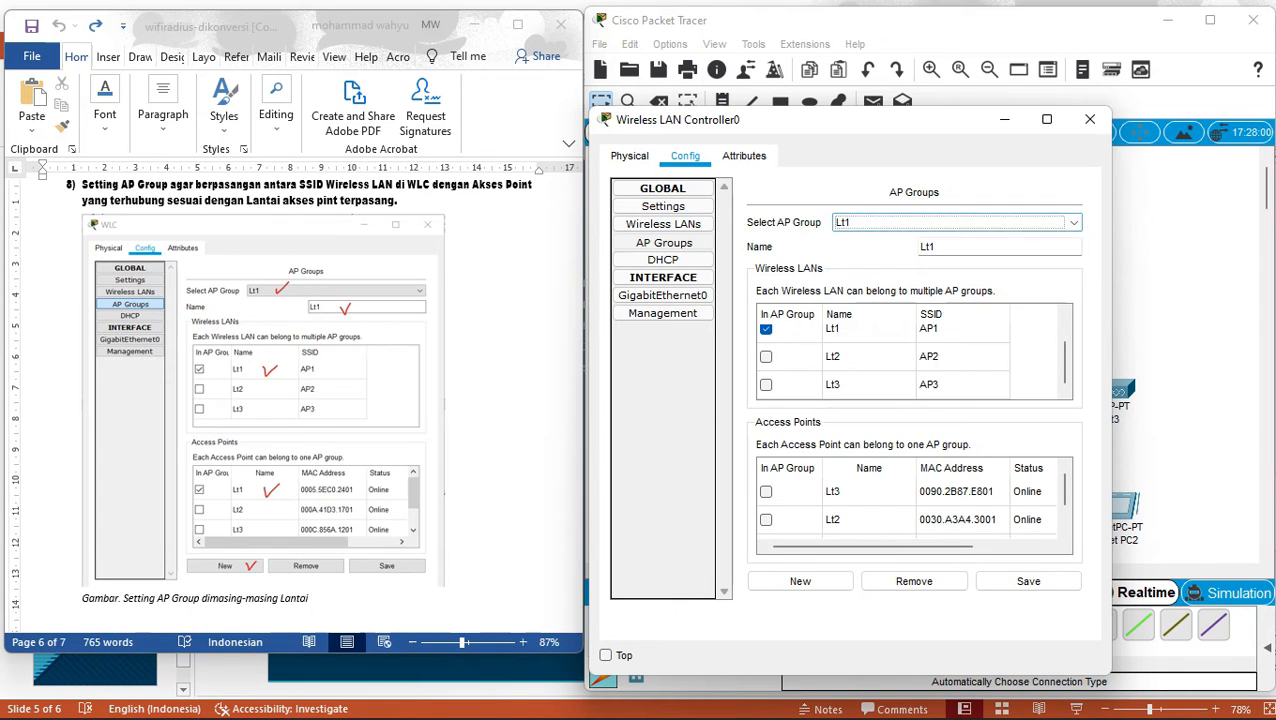
click(950, 222)
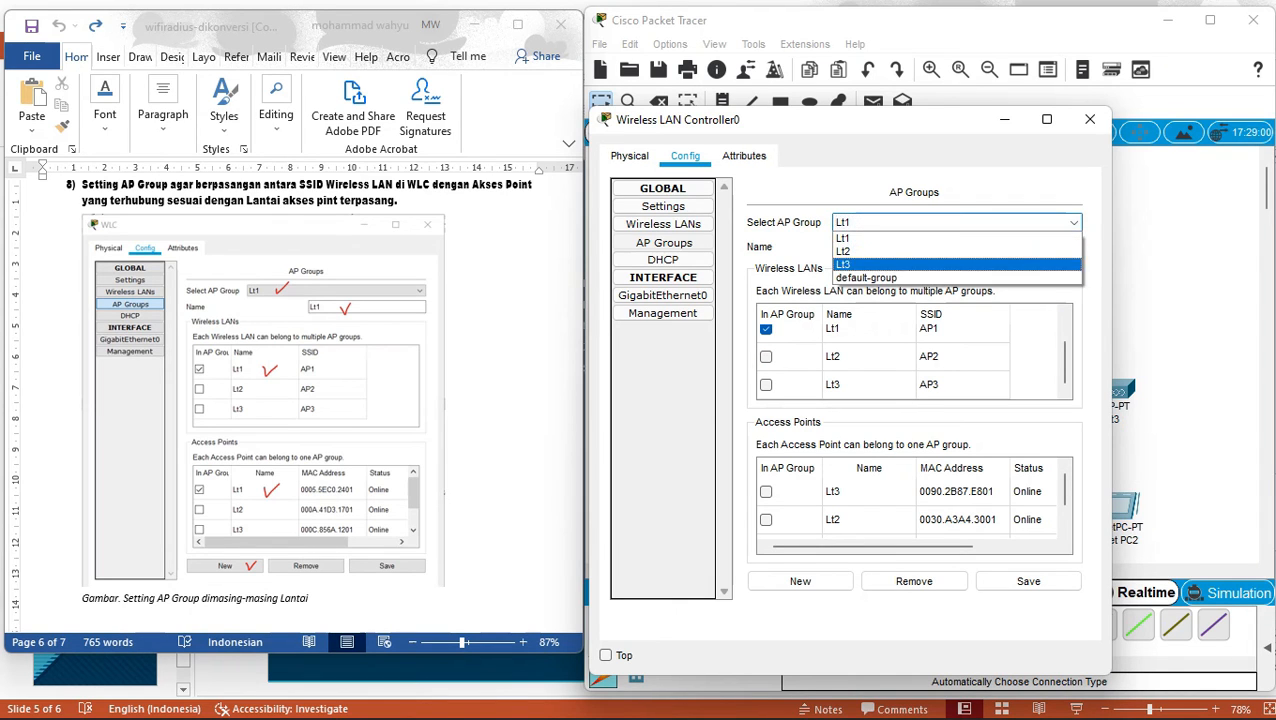
click(950, 258)
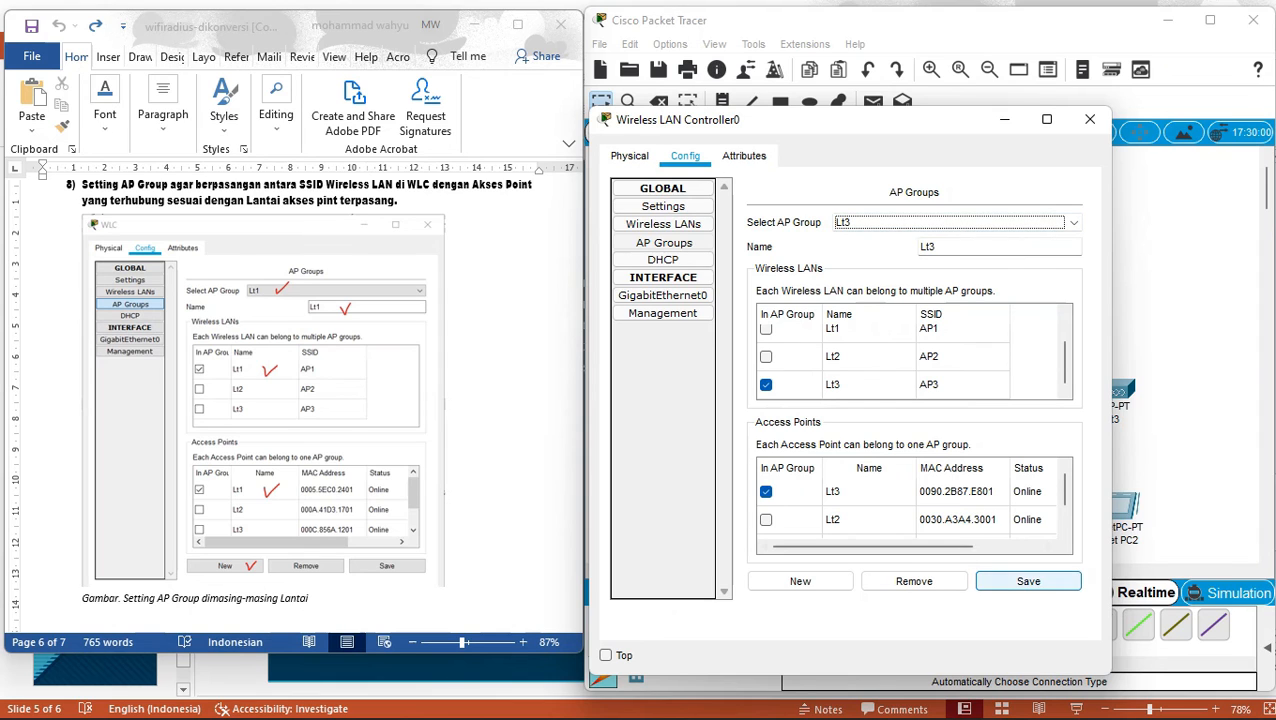
click(263, 402)
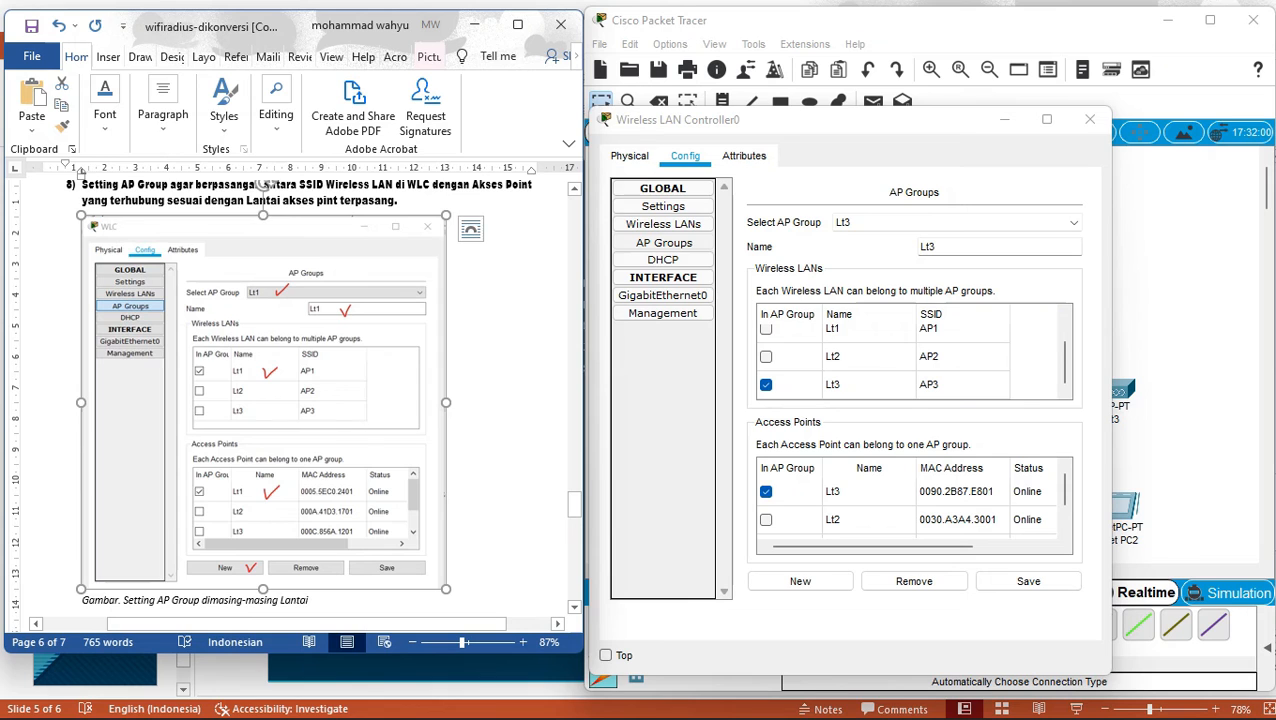
Scroll the lab document to step 9 and close the Wireless LAN Controller0 window.
key(Down)
key(Down)
key(Down)
key(Down)
key(Down)
key(Down)
key(Down)
key(Down)
key(Down)
key(Down)
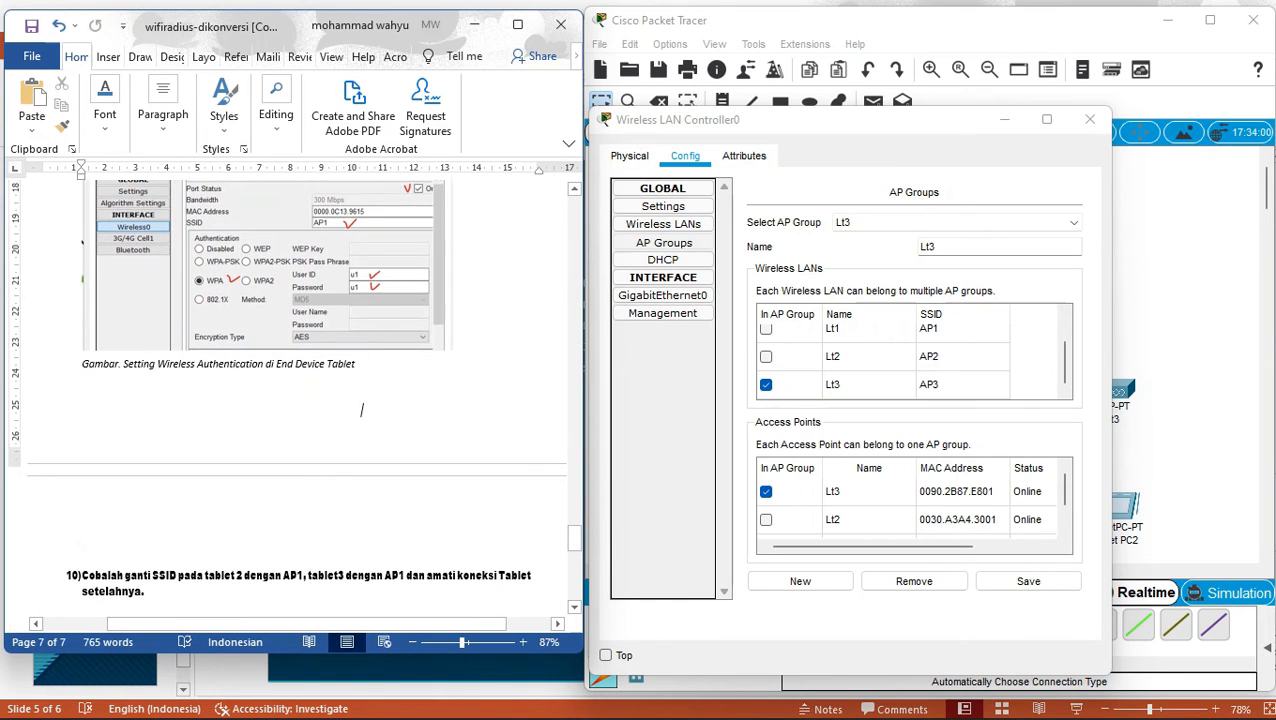
scroll(362, 409, up, 2)
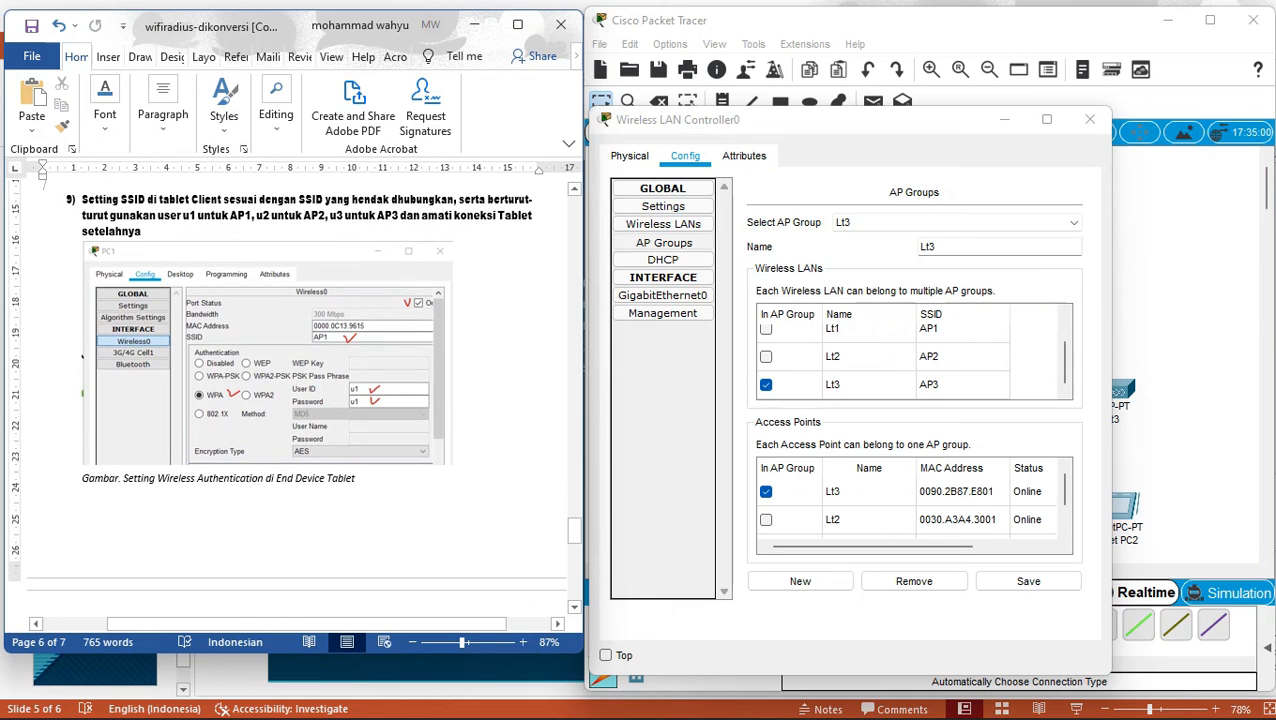
click(1090, 119)
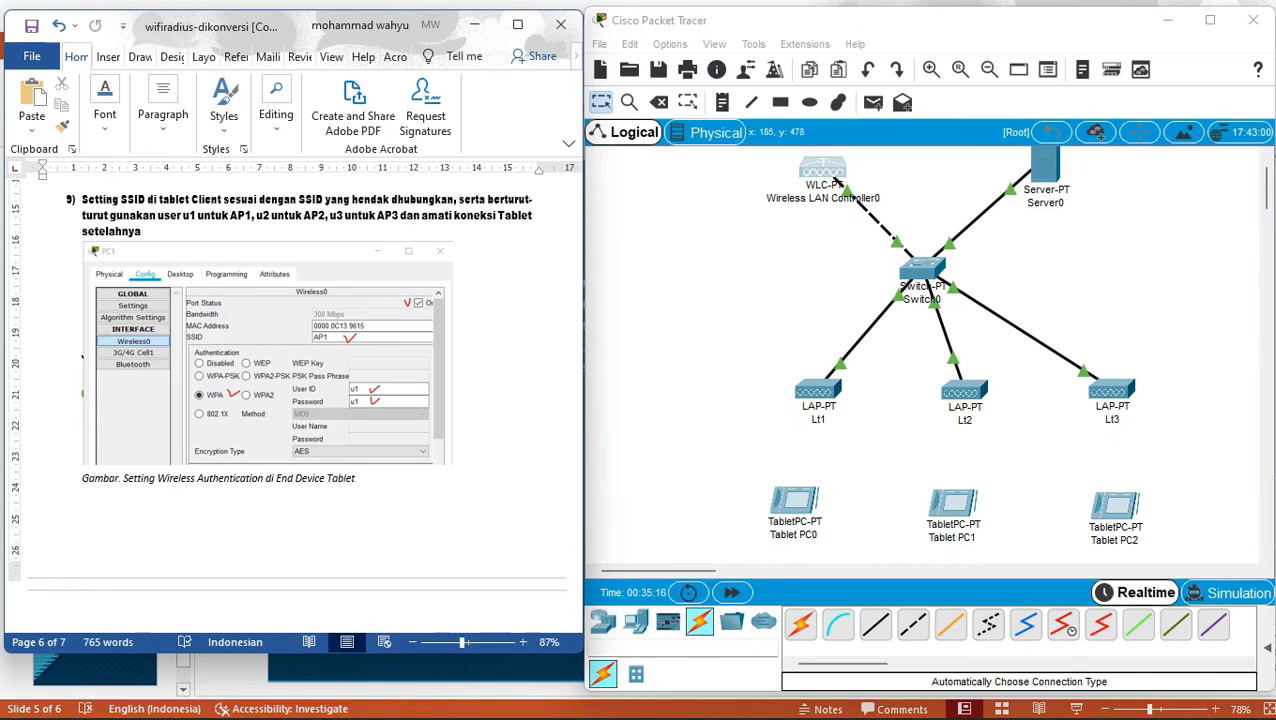
Open Tablet PC0's Config > Wireless0 page and move and widen its window.
click(793, 505)
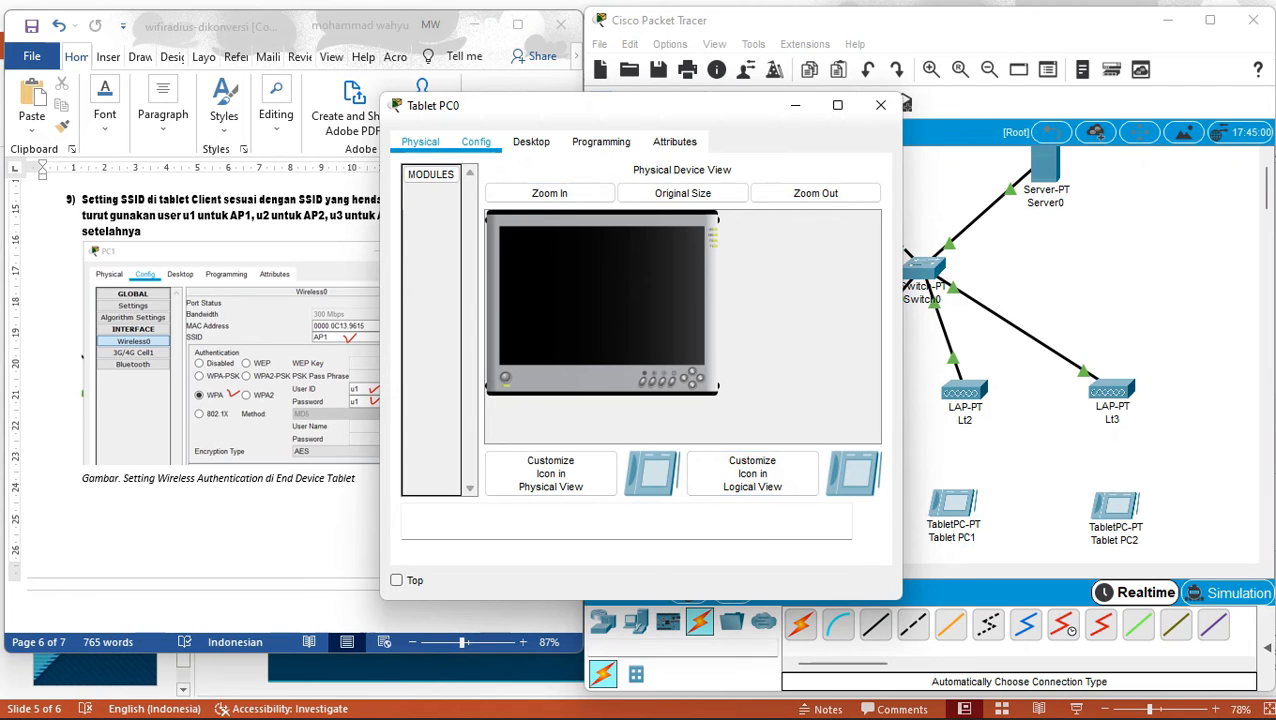
click(476, 141)
click(458, 246)
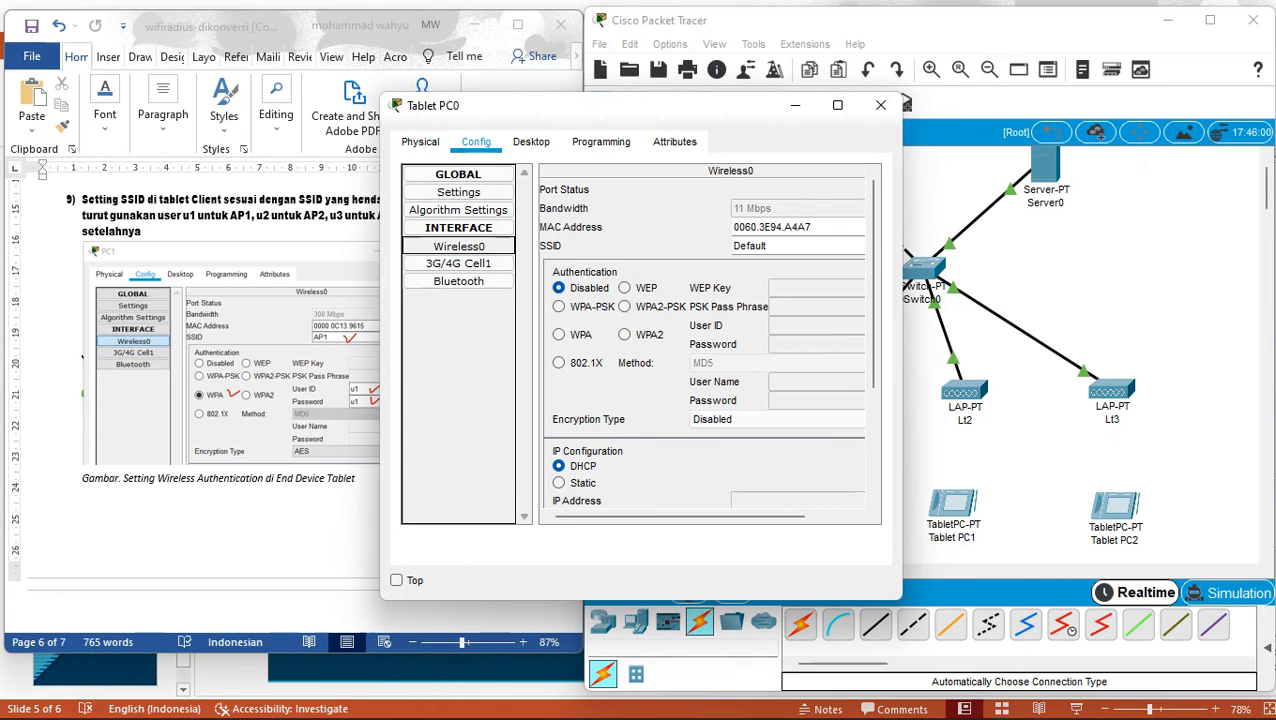
drag(609, 106, 851, 96)
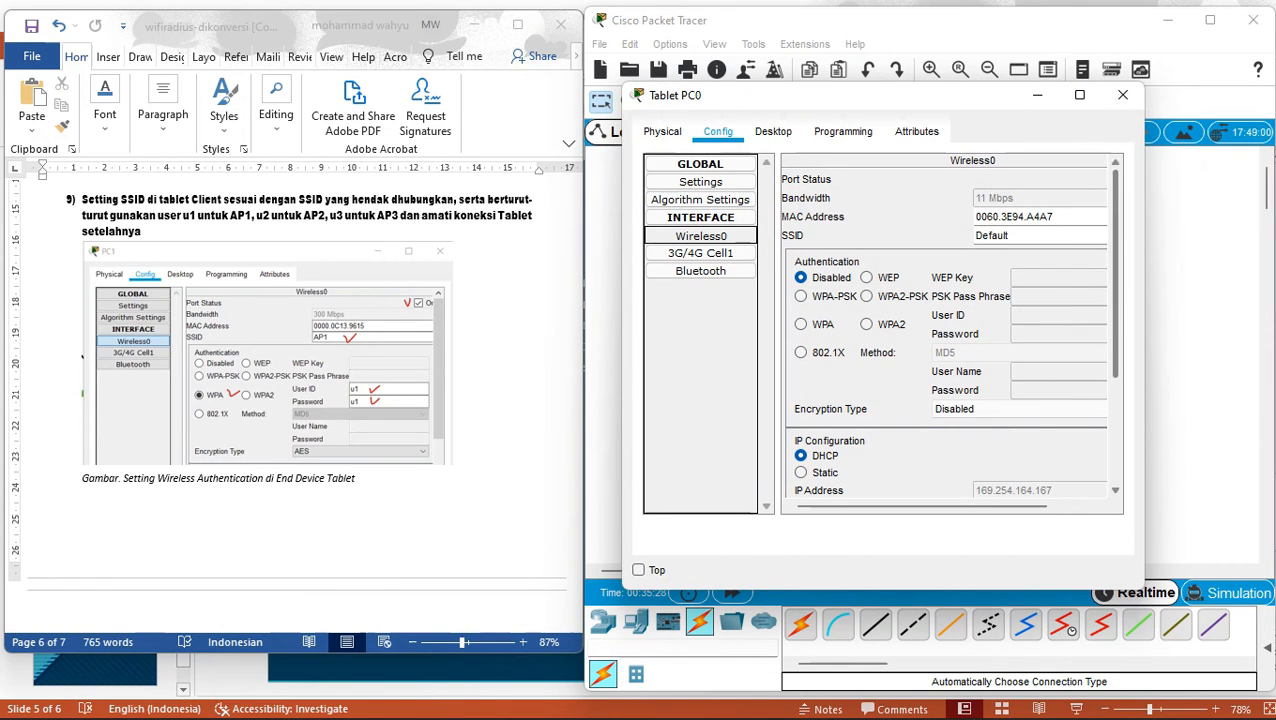
drag(1135, 216, 1262, 216)
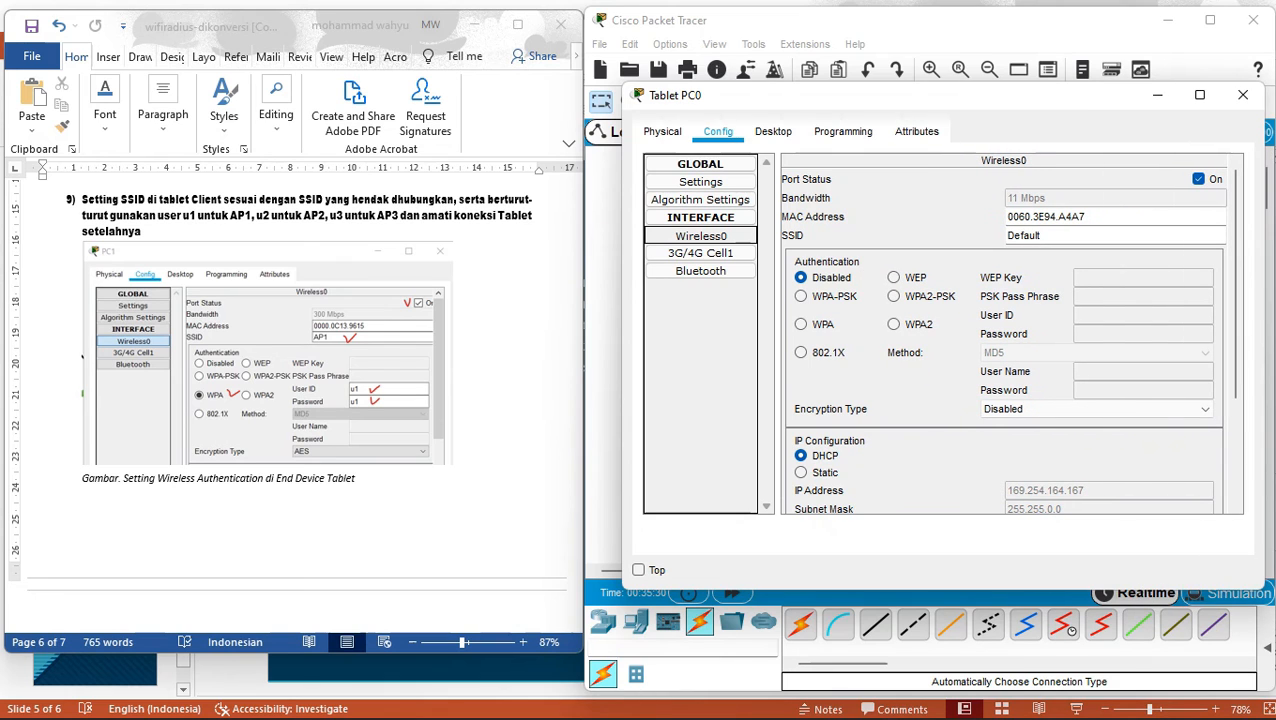
Set Tablet PC0 to SSID AP1 with WPA and the first RADIUS user's ID and password.
click(1041, 235)
key(BackSpace)
key(BackSpace)
key(BackSpace)
key(BackSpace)
key(BackSpace)
key(BackSpace)
key(BackSpace)
text(AP1)
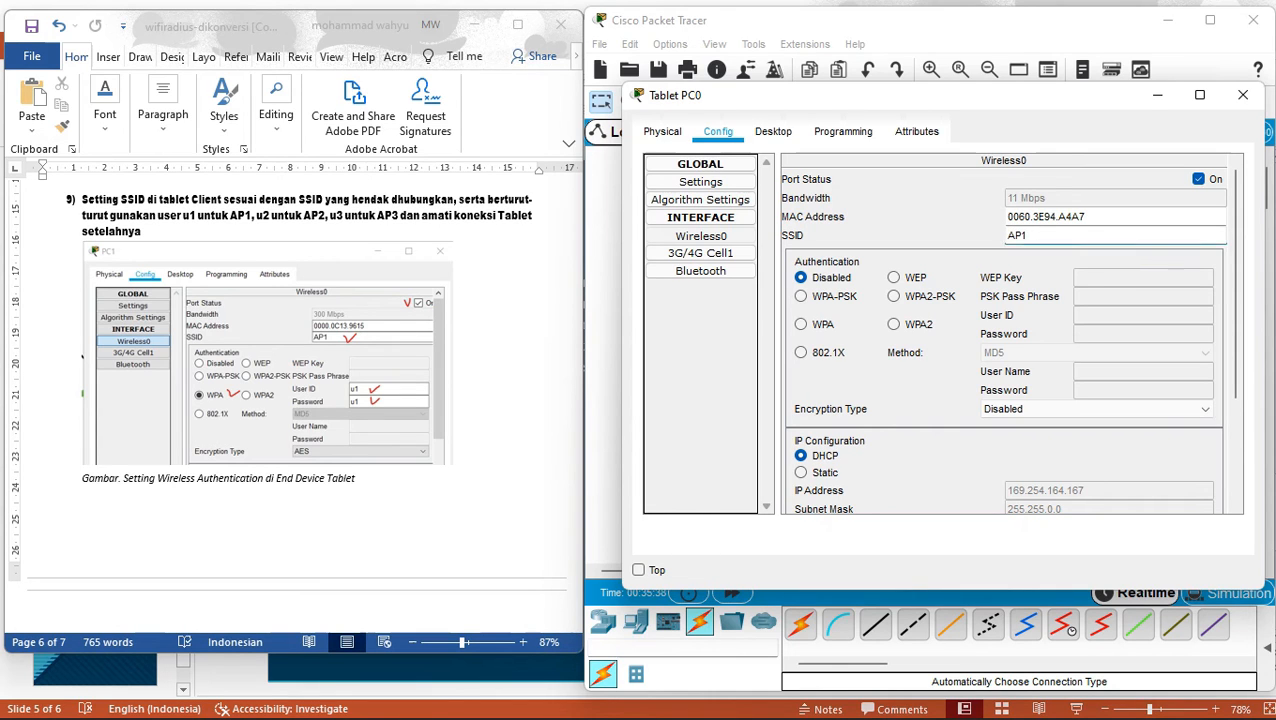
click(801, 324)
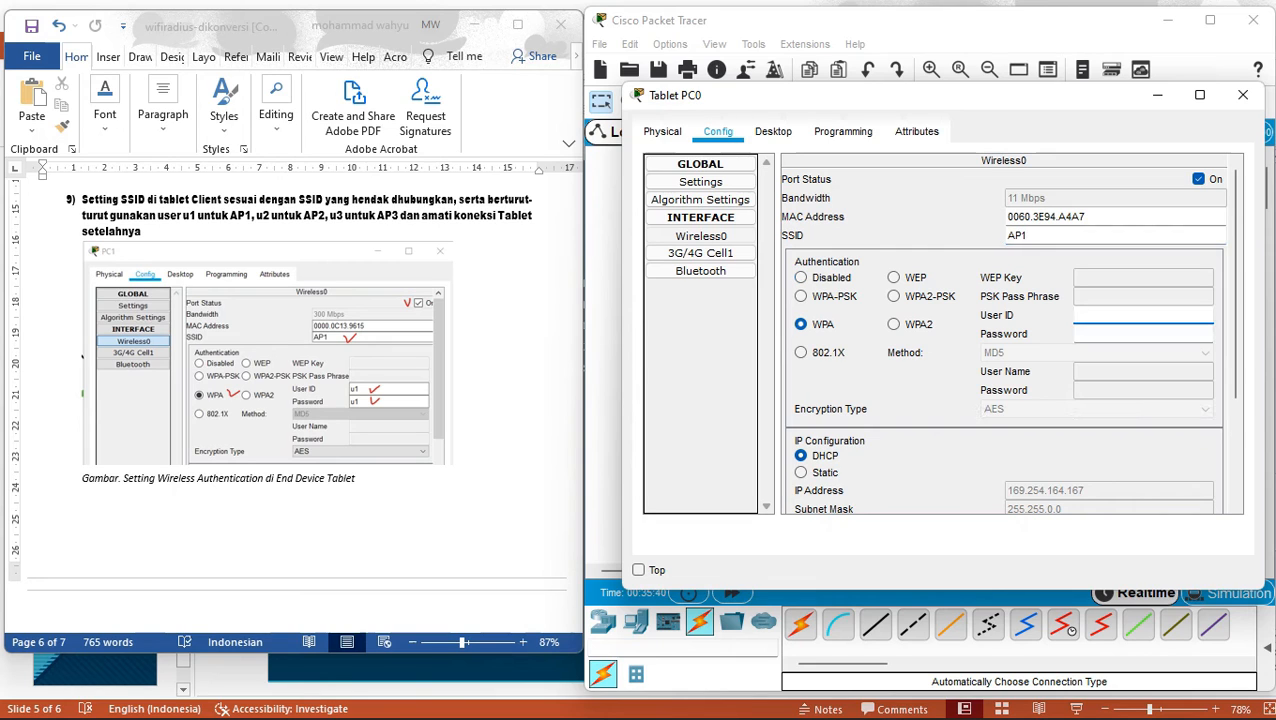
text(u1)
key(Tab)
text(u1)
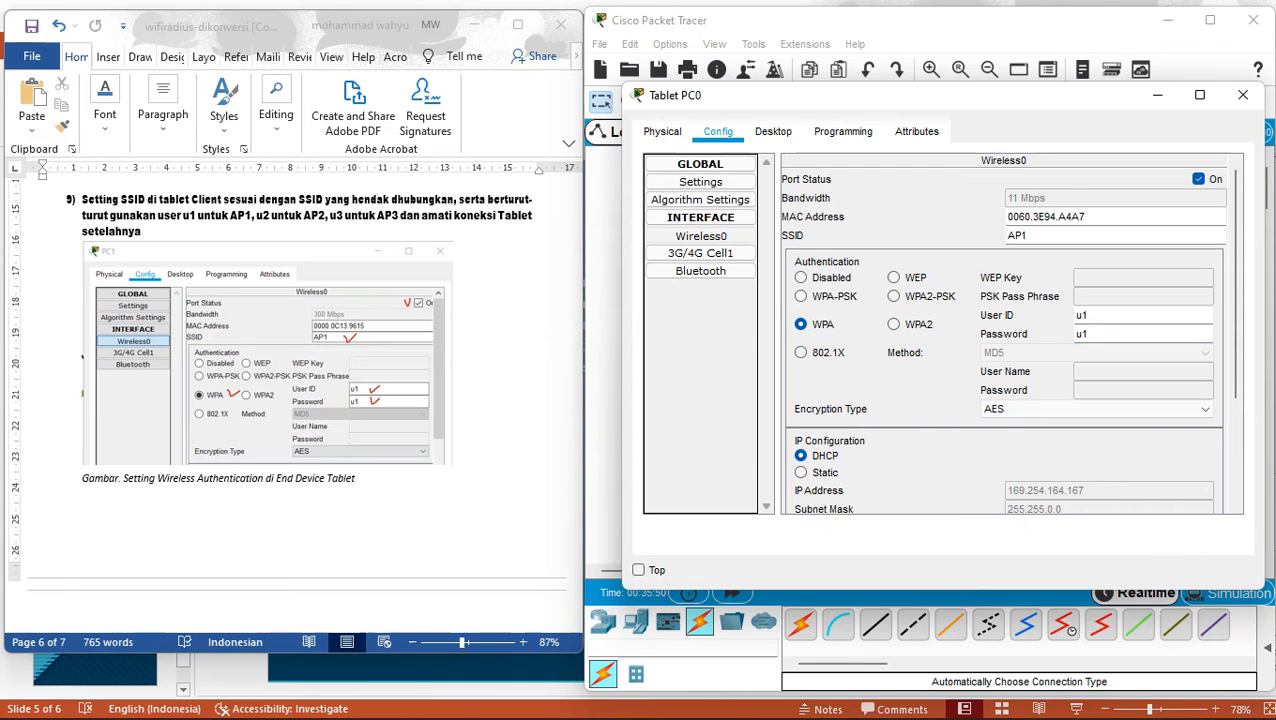
scroll(1005, 340, down, 3)
scroll(1005, 340, up, 3)
click(1243, 95)
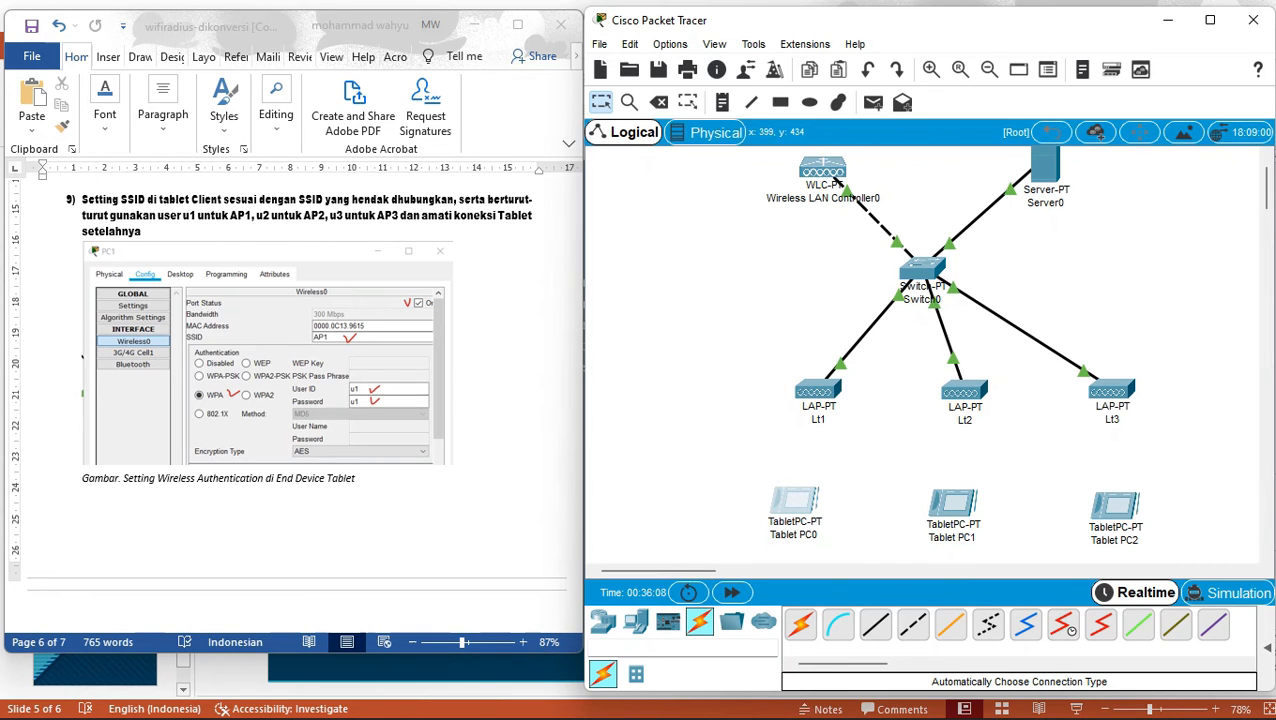
click(953, 505)
Set Tablet PC1's Wireless0 to SSID AP2 with WPA and the second RADIUS user's credentials.
click(476, 141)
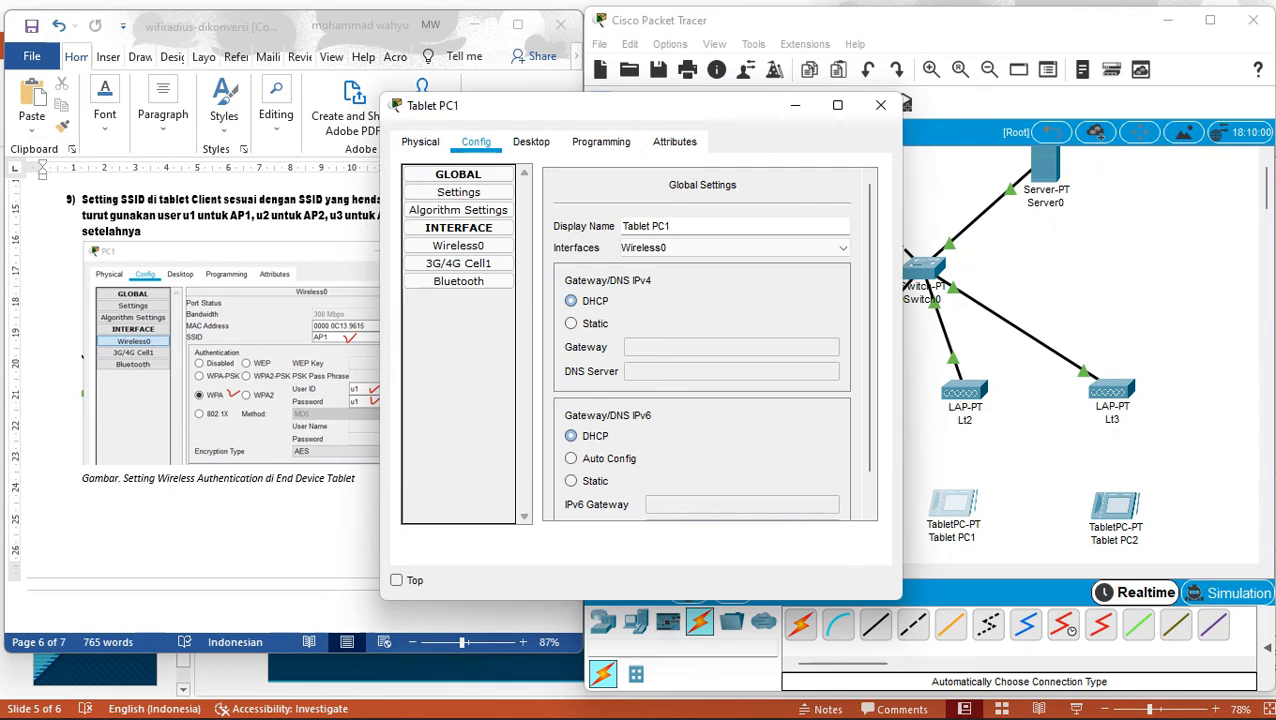
click(458, 246)
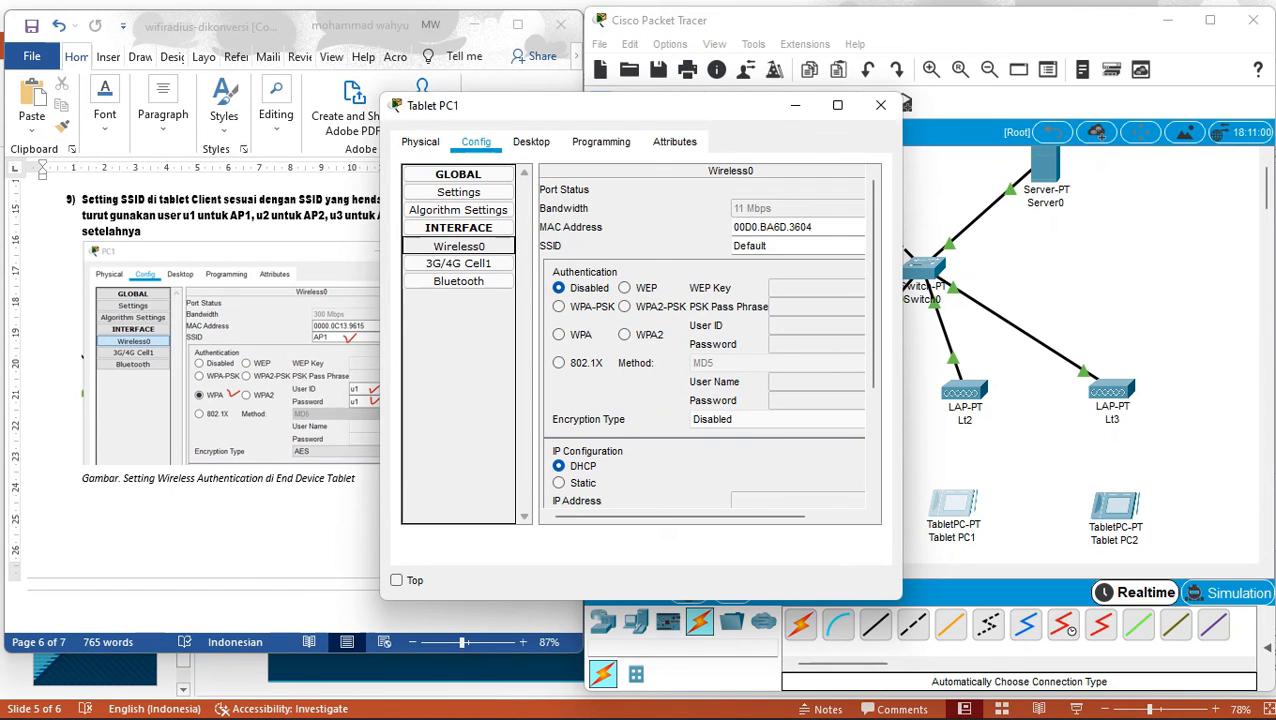
double_click(762, 246)
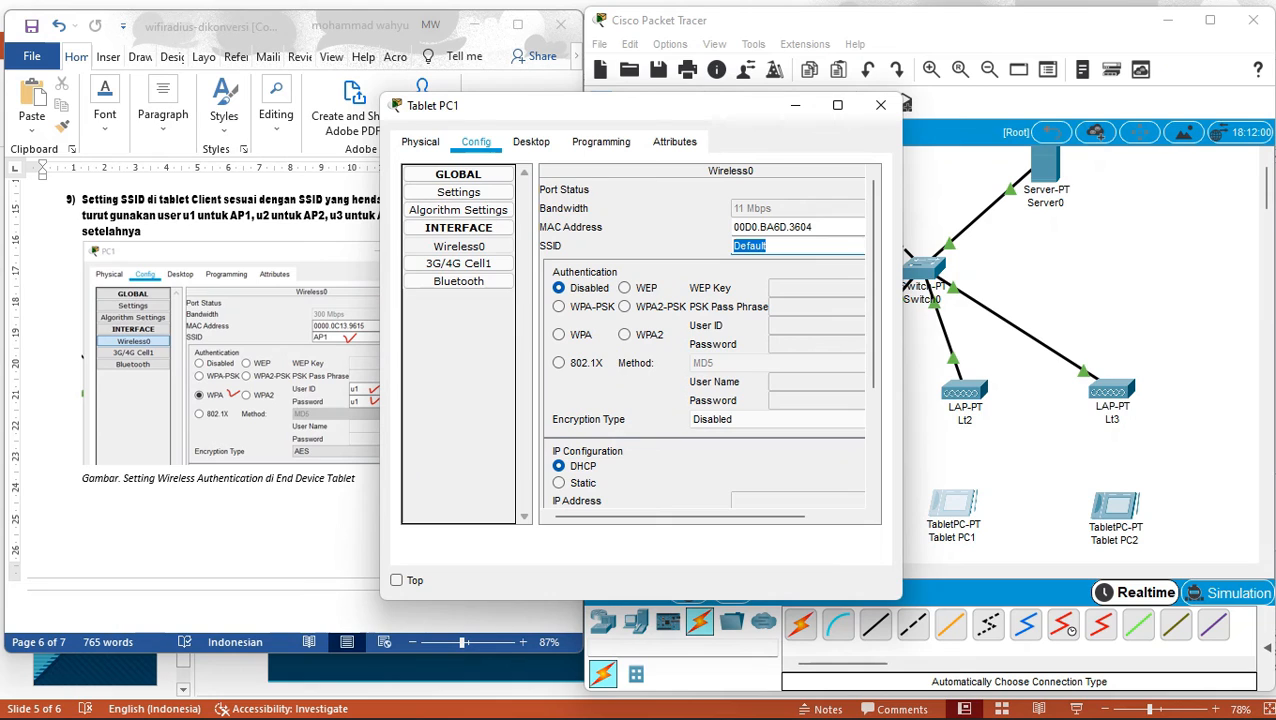
text(AP2)
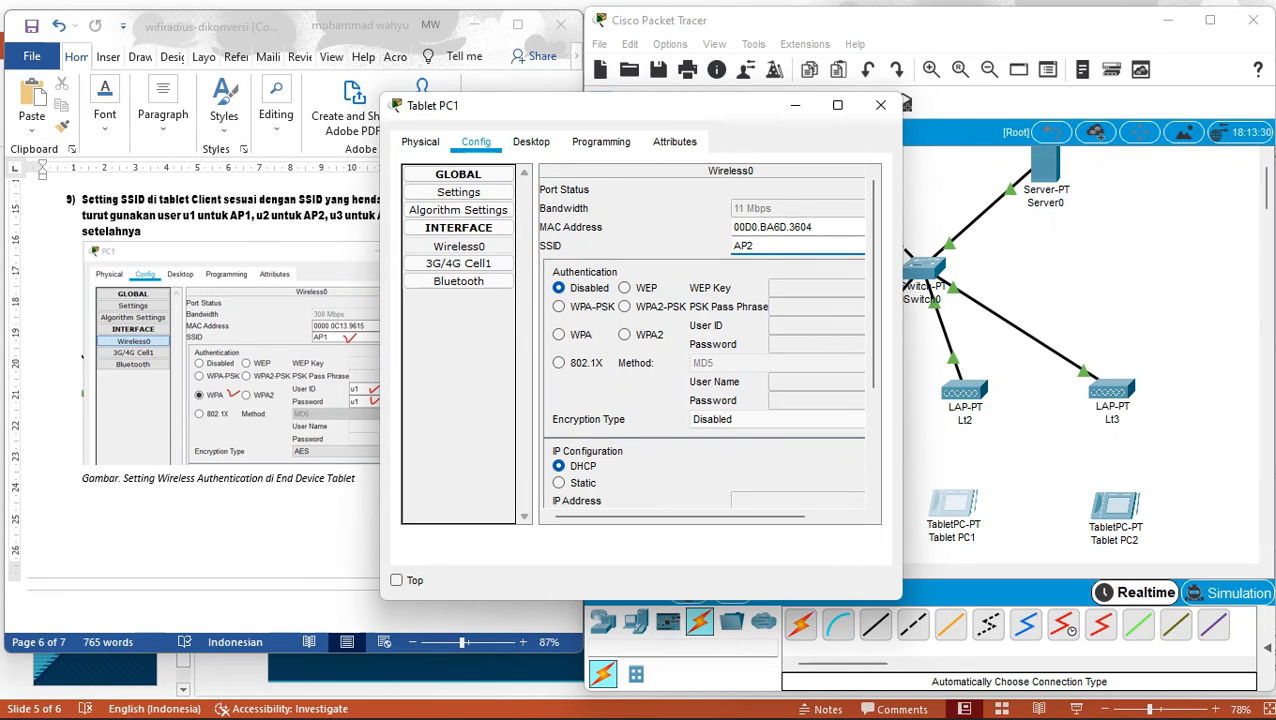
key(Return)
click(559, 335)
click(814, 326)
text(u2)
key(Tab)
text(u)
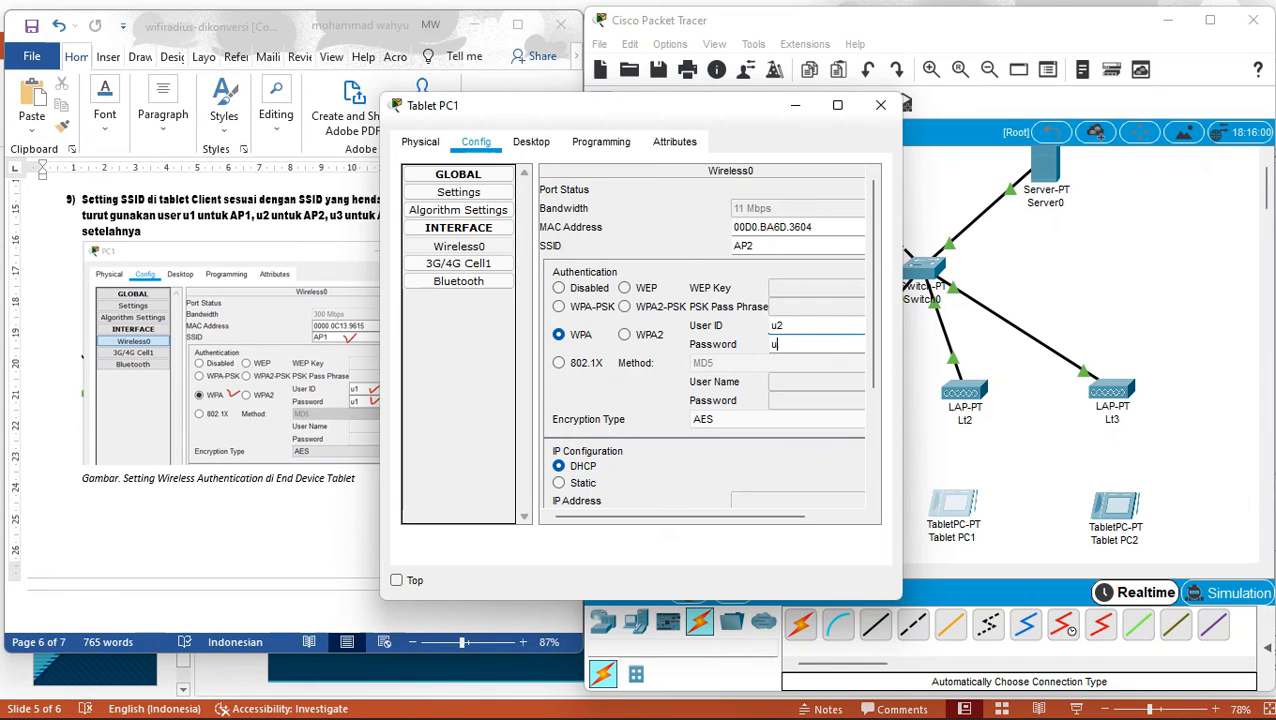
text(2)
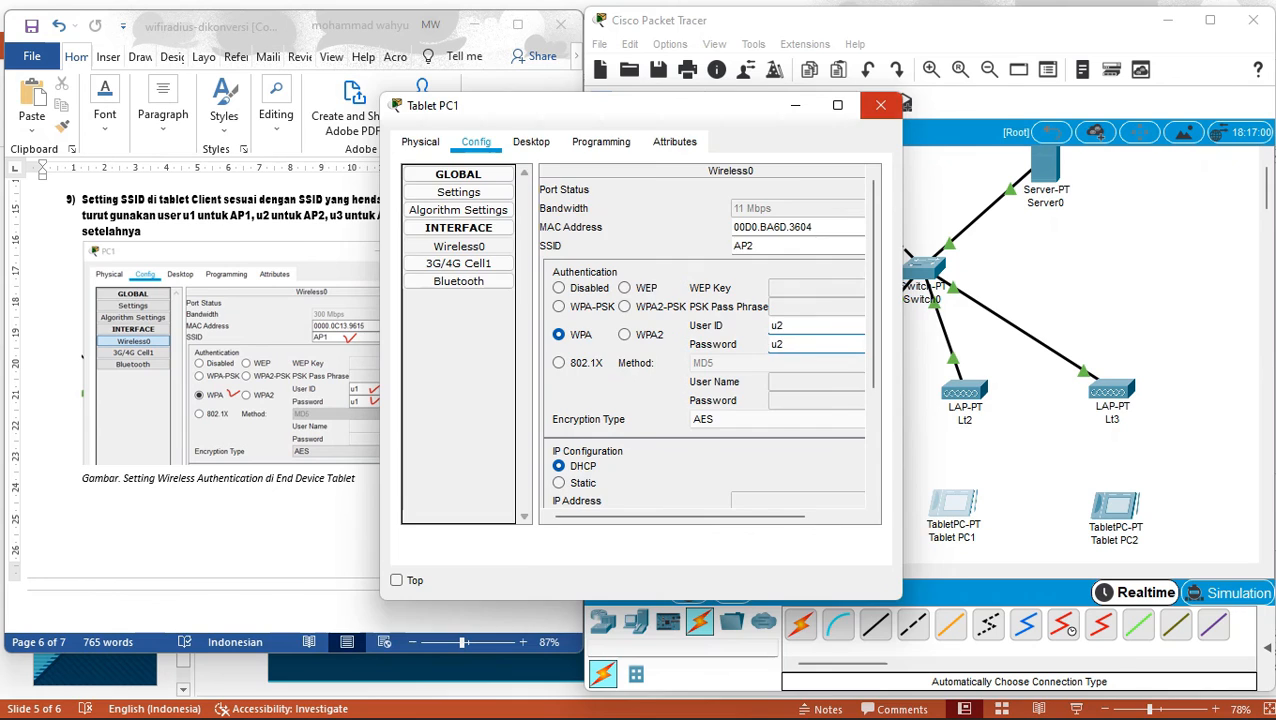
click(880, 105)
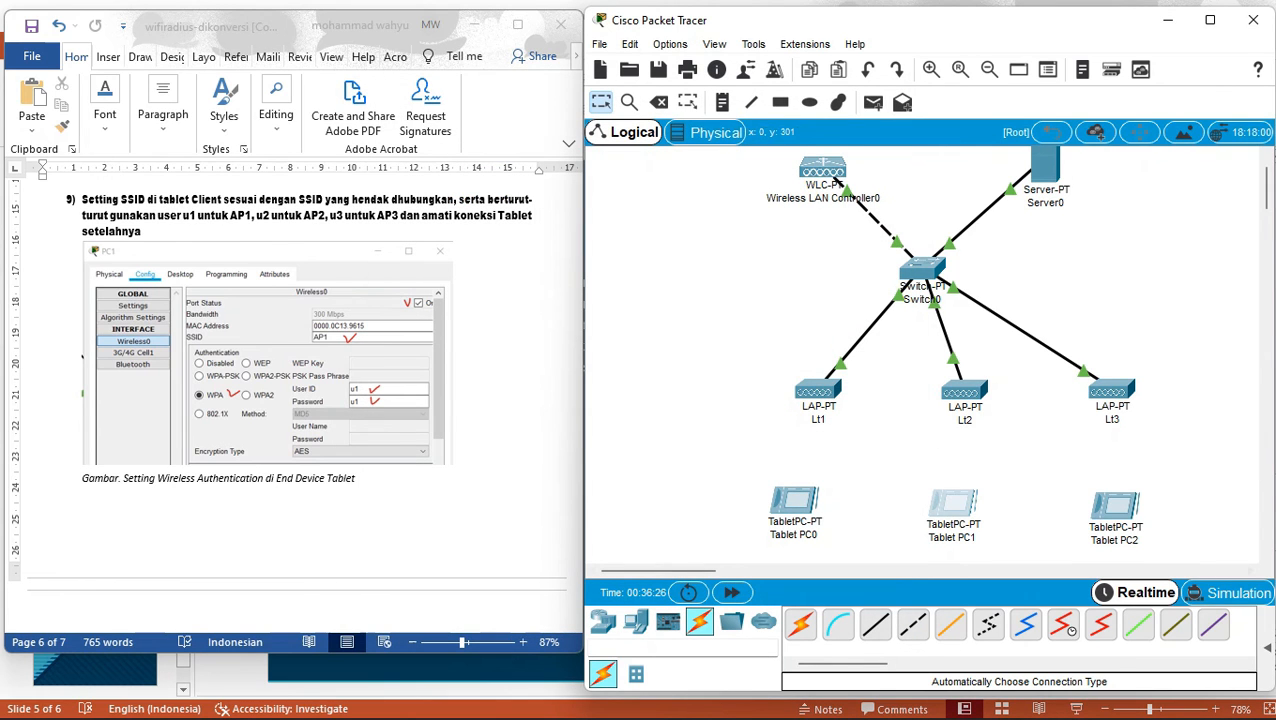
Set Tablet PC2's Wireless0 to SSID AP3 with WPA and the third RADIUS user's credentials.
click(1114, 505)
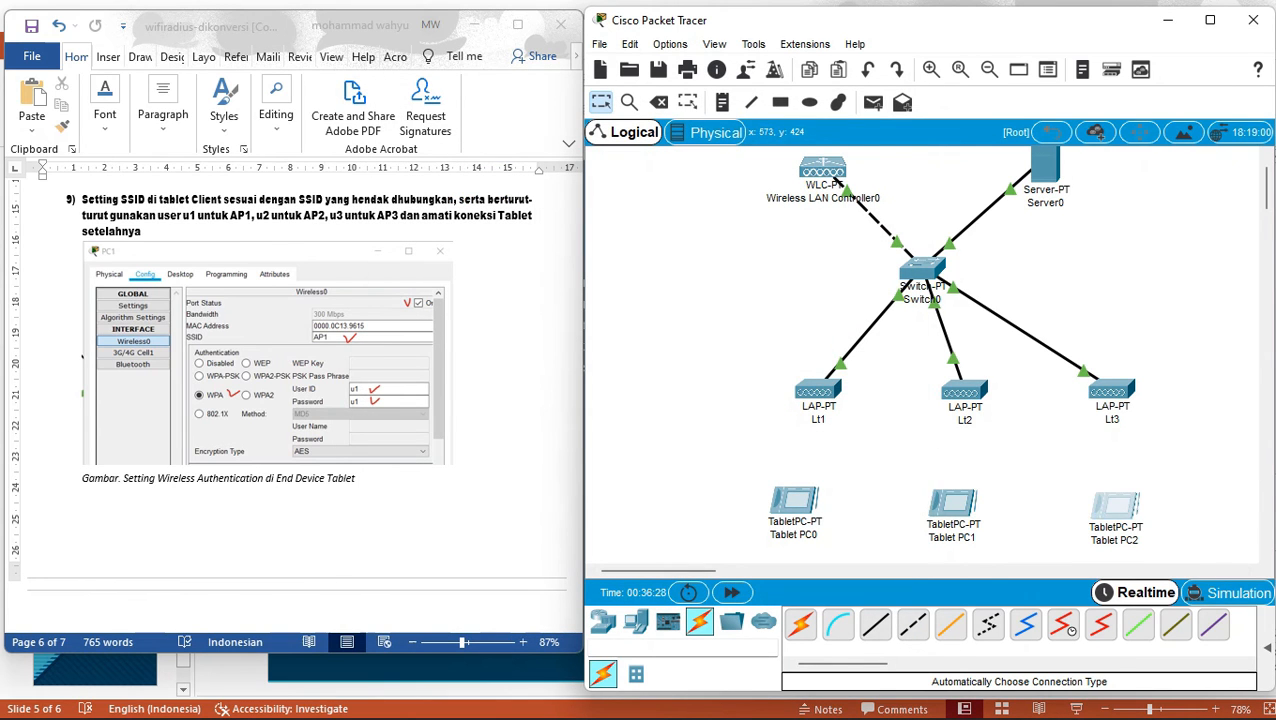
click(476, 141)
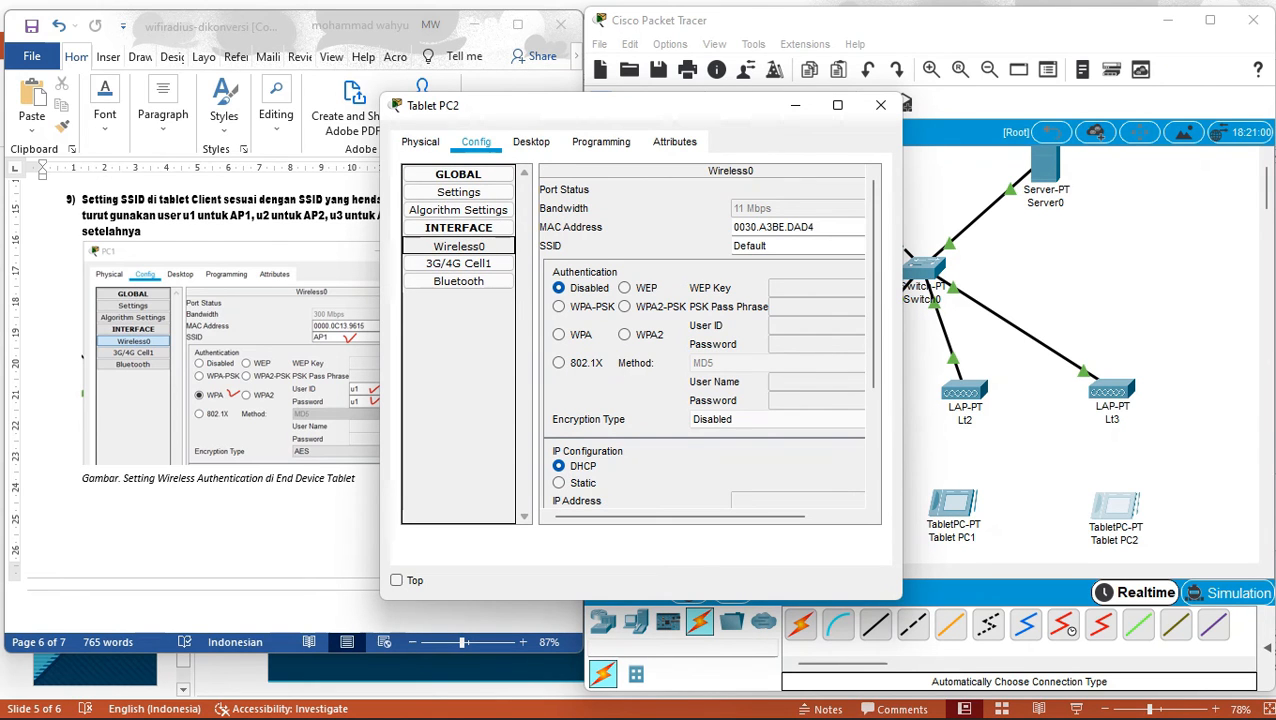
double_click(762, 246)
text(AP3)
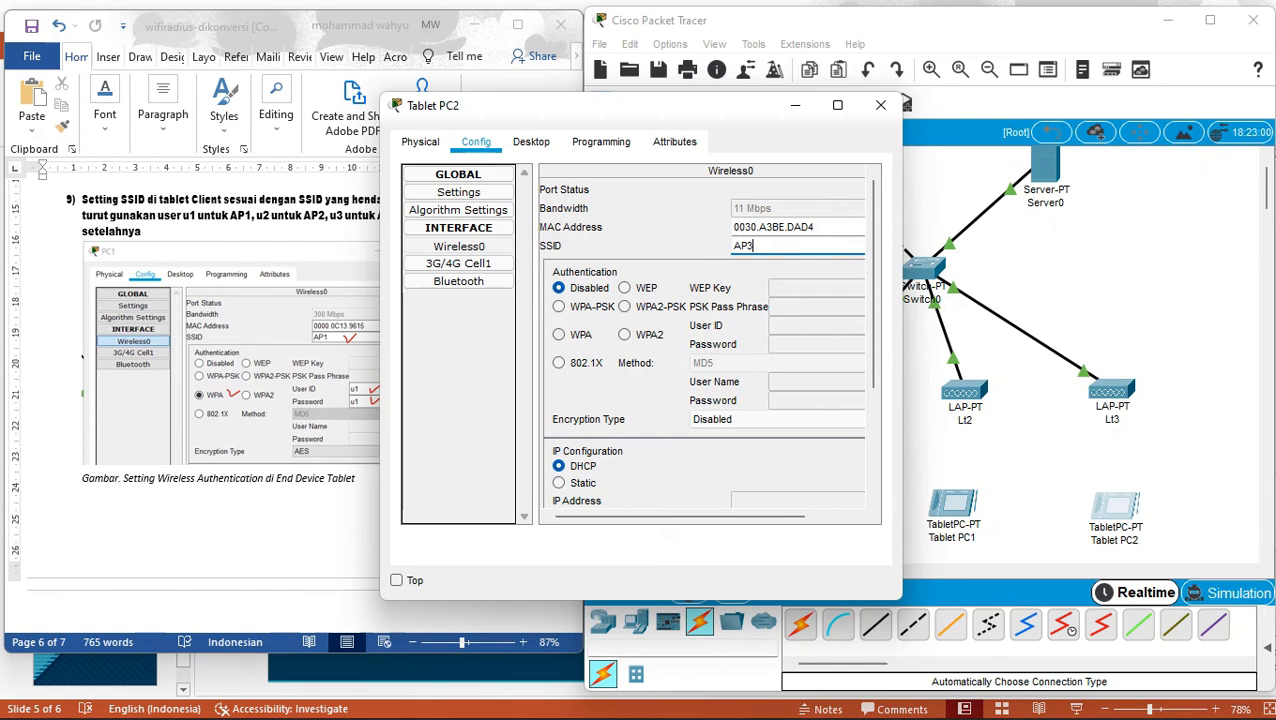
click(560, 335)
text(u3)
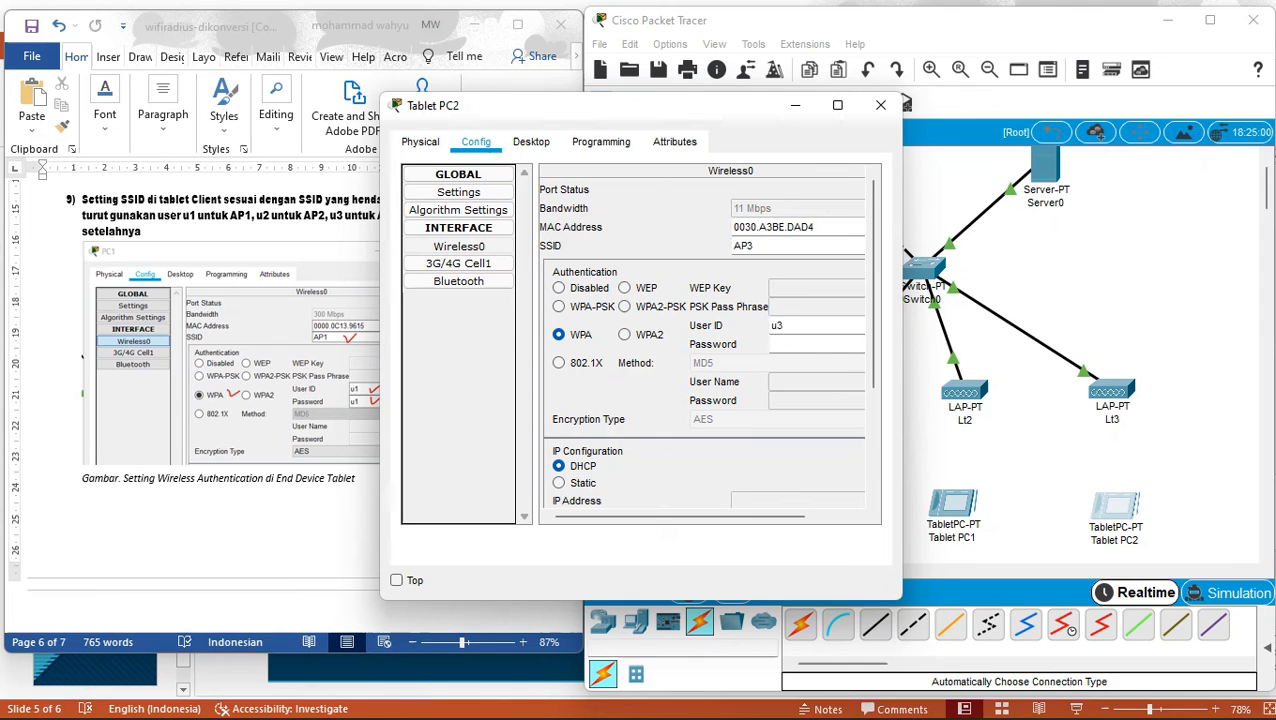
key(Tab)
text(u3)
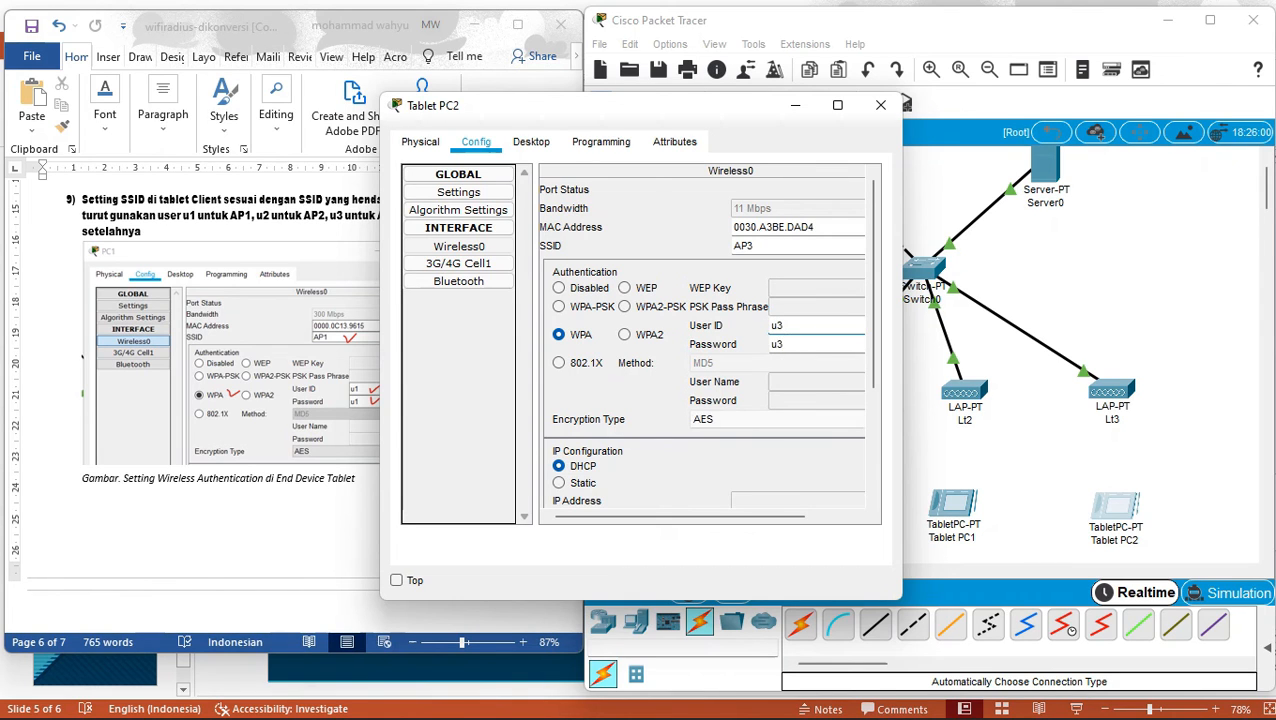
click(1000, 385)
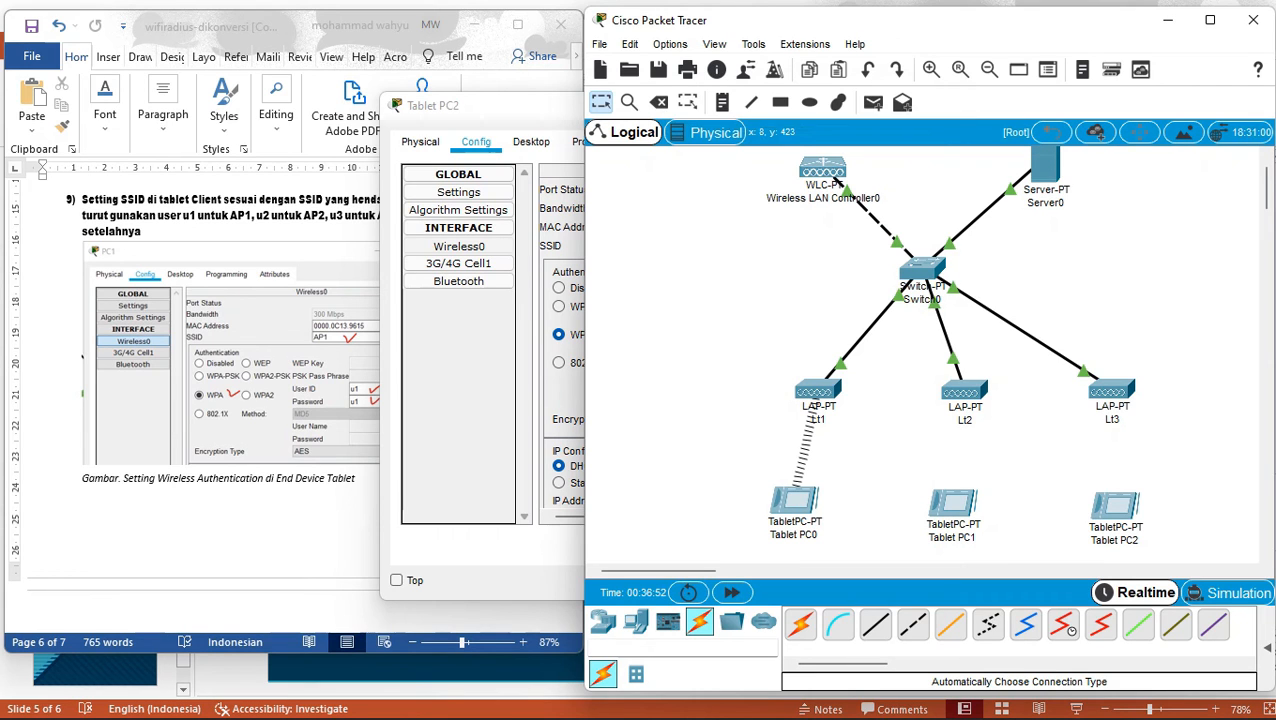
click(83, 200)
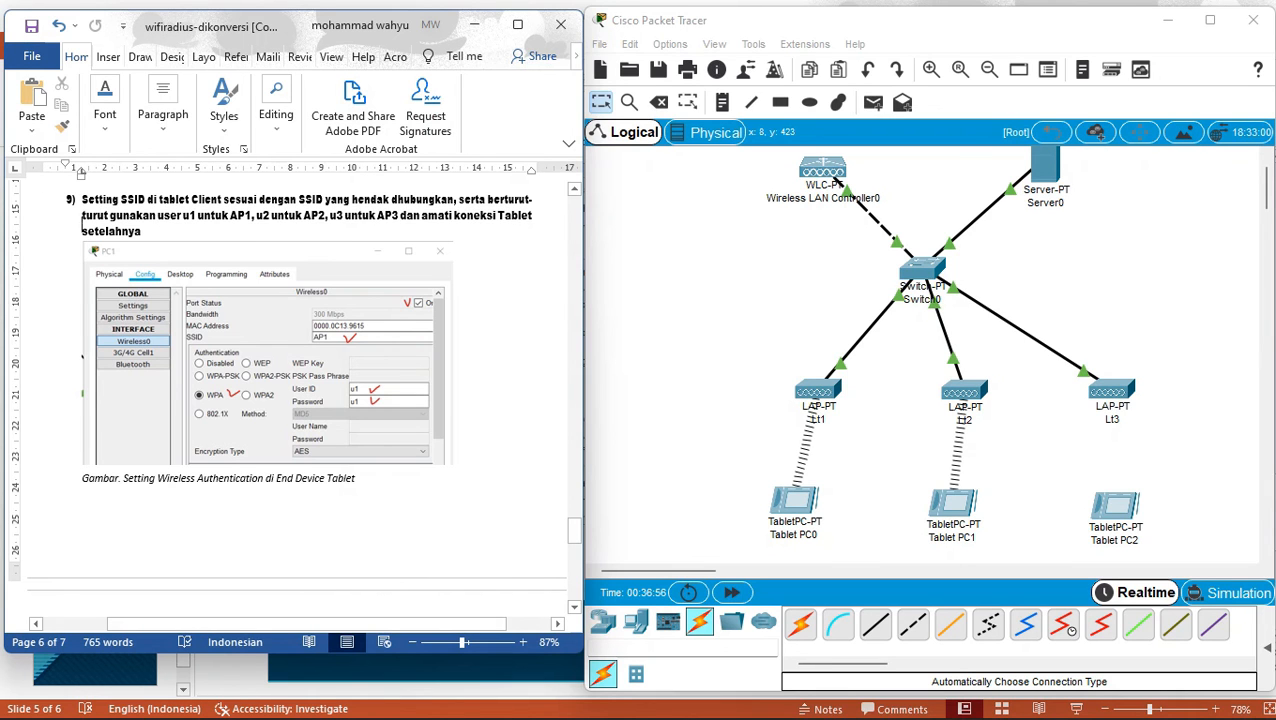
Scroll the lab instructions and close Tablet PC2's configuration window.
scroll(83, 230, down, 2)
scroll(290, 400, down, 2)
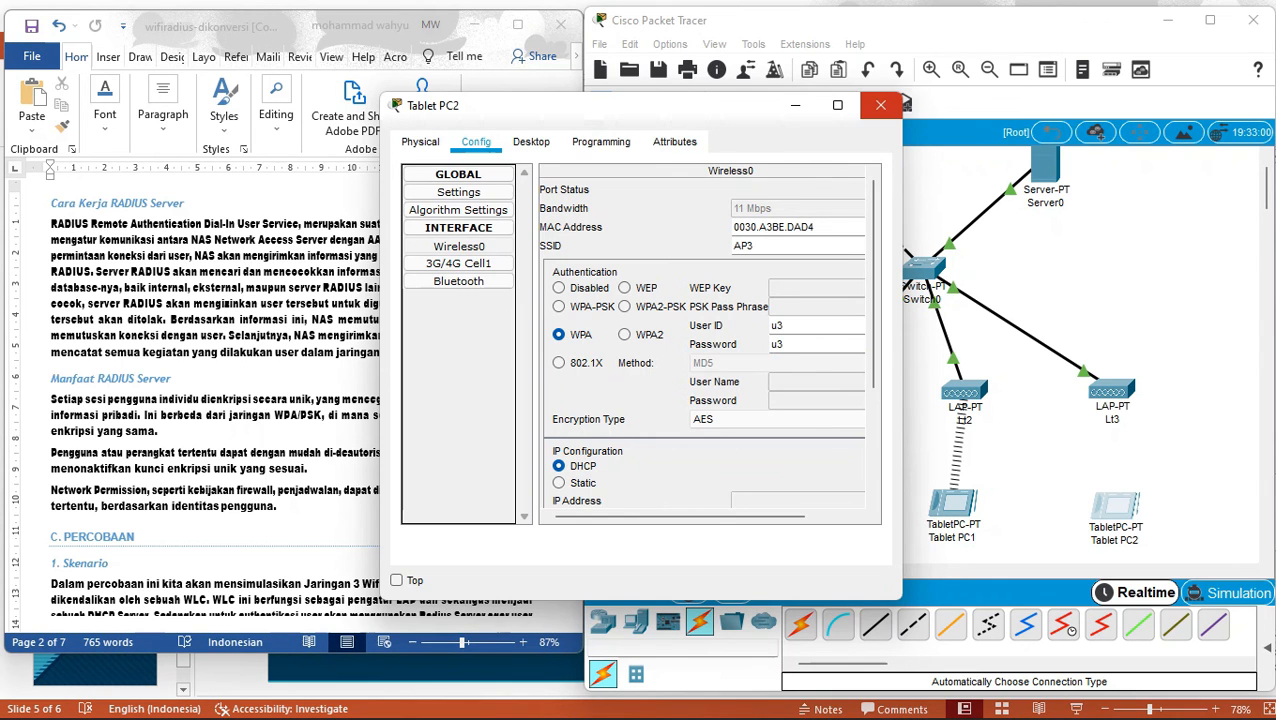
click(881, 105)
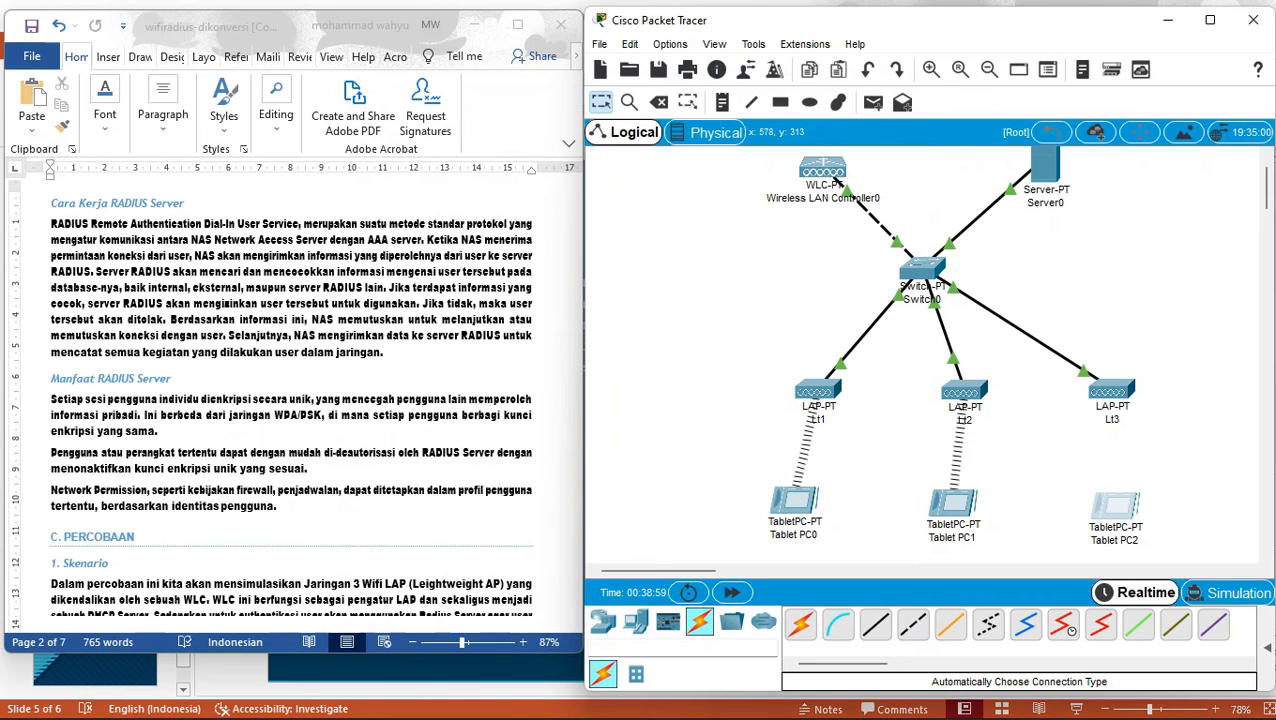
Inspect access point Lt3's Physical and Config tabs, then close its window.
mouse_move(1126, 392)
click(1120, 392)
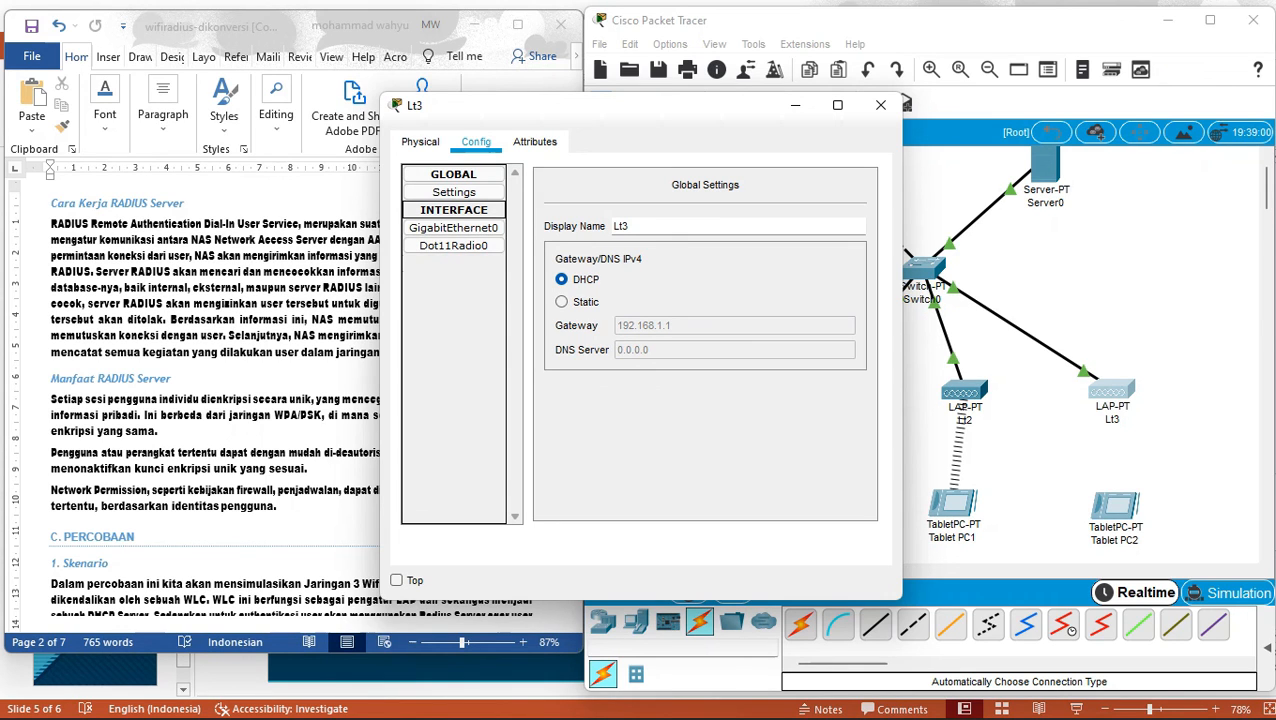
click(420, 141)
click(476, 142)
click(880, 104)
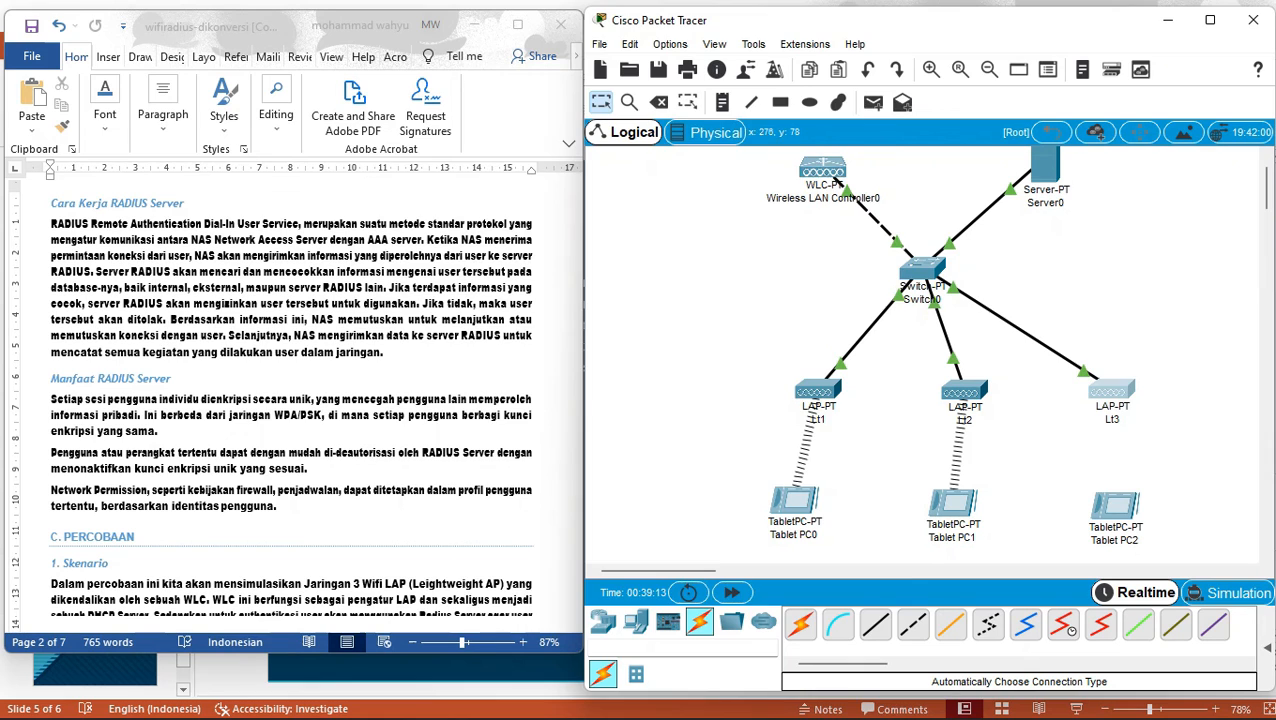
click(830, 175)
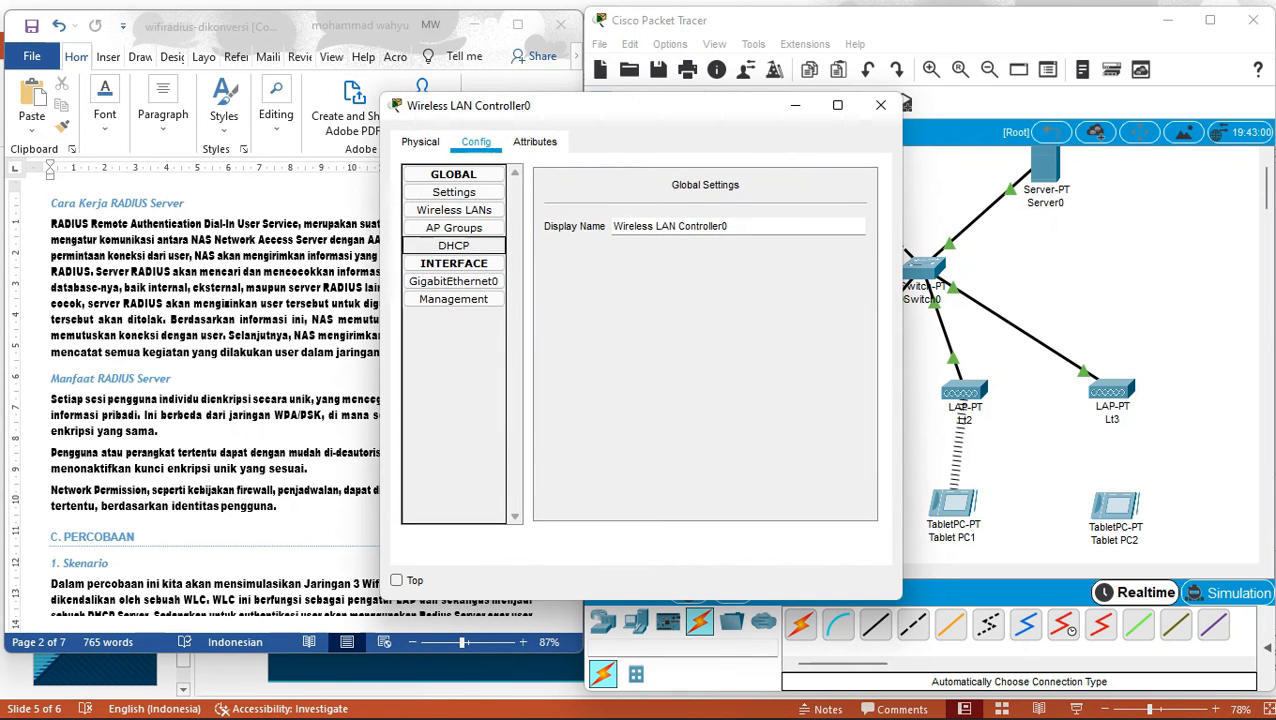
Step through Wireless LAN Controller0's Wireless LANs, AP Groups, Management, Settings and DHCP pages, then close it.
click(454, 210)
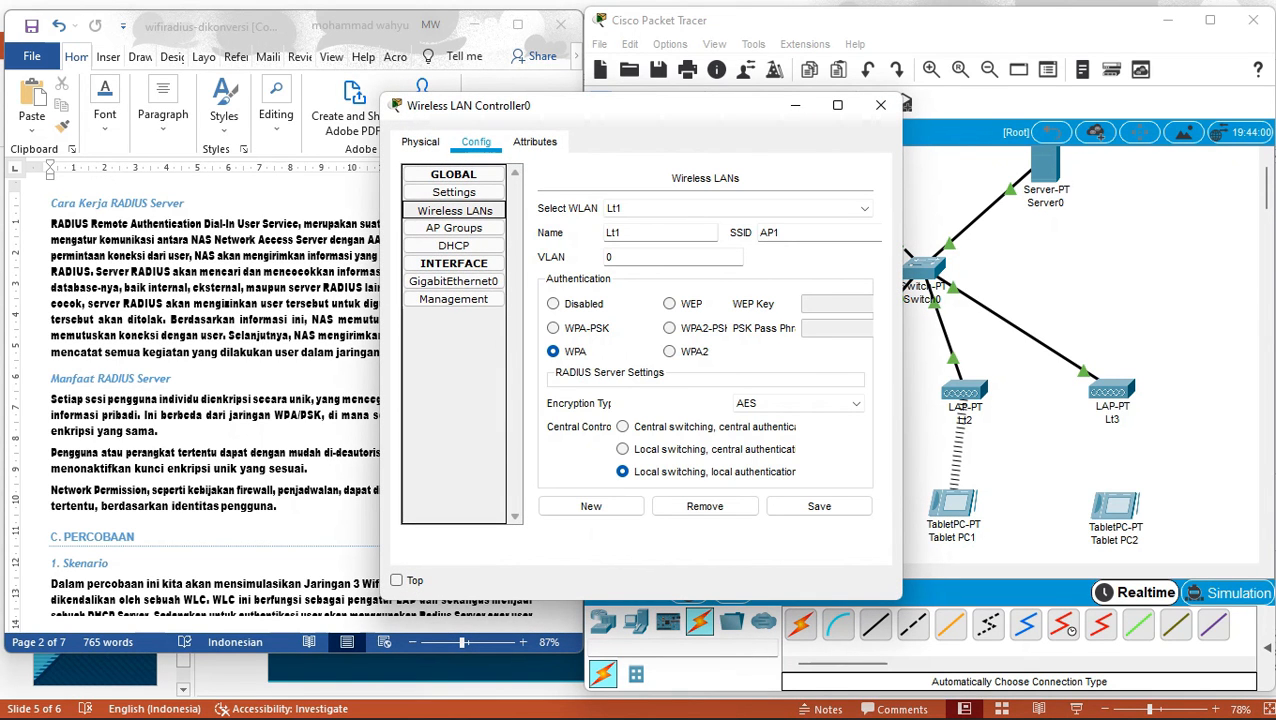
click(454, 228)
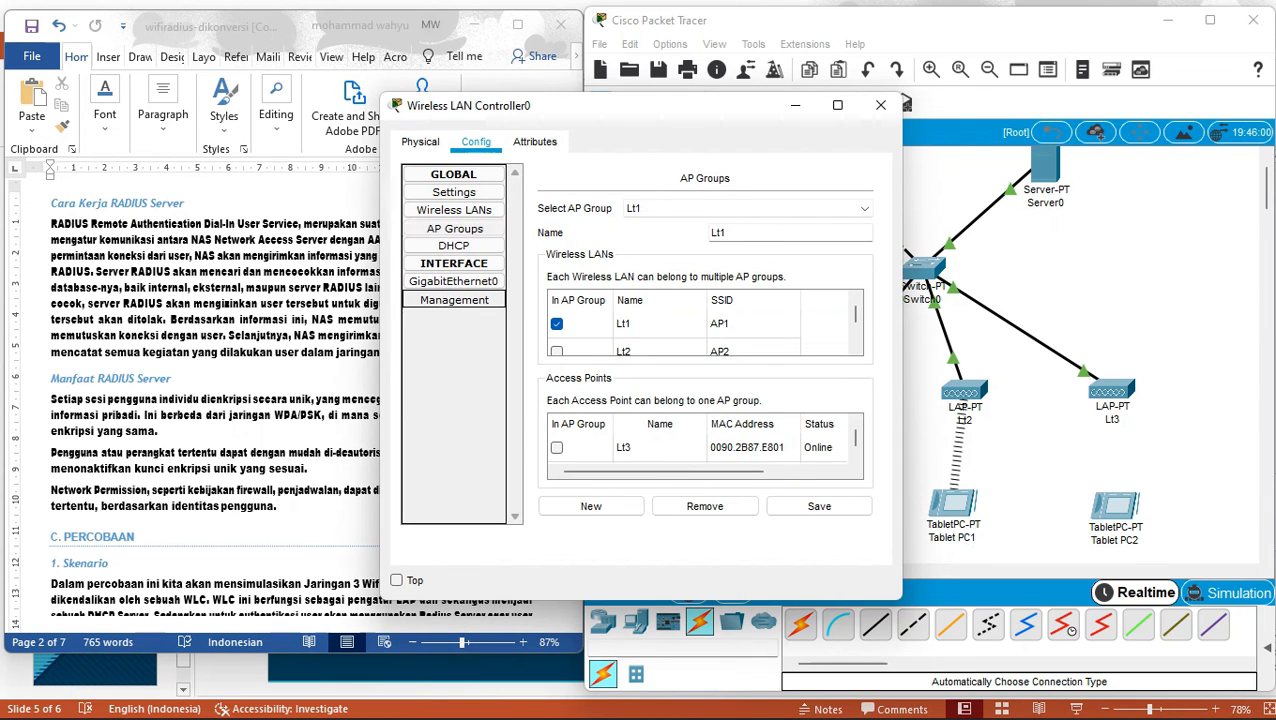
click(454, 299)
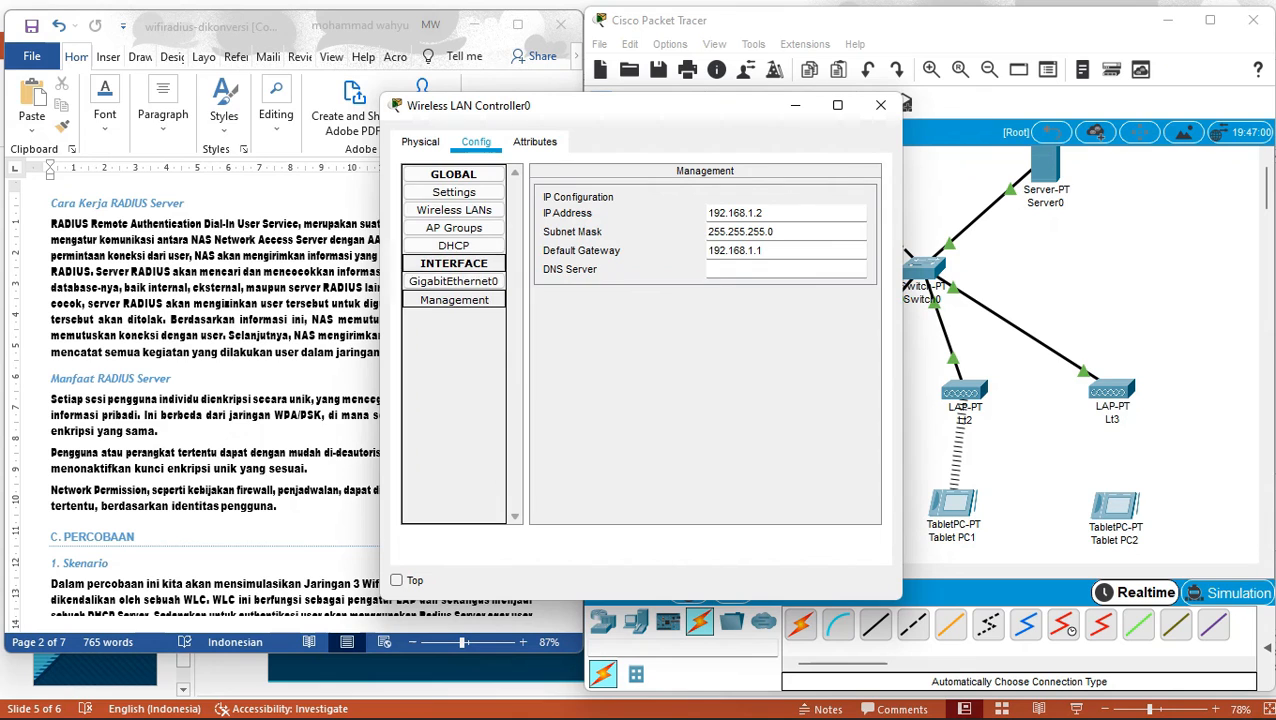
click(454, 192)
click(454, 210)
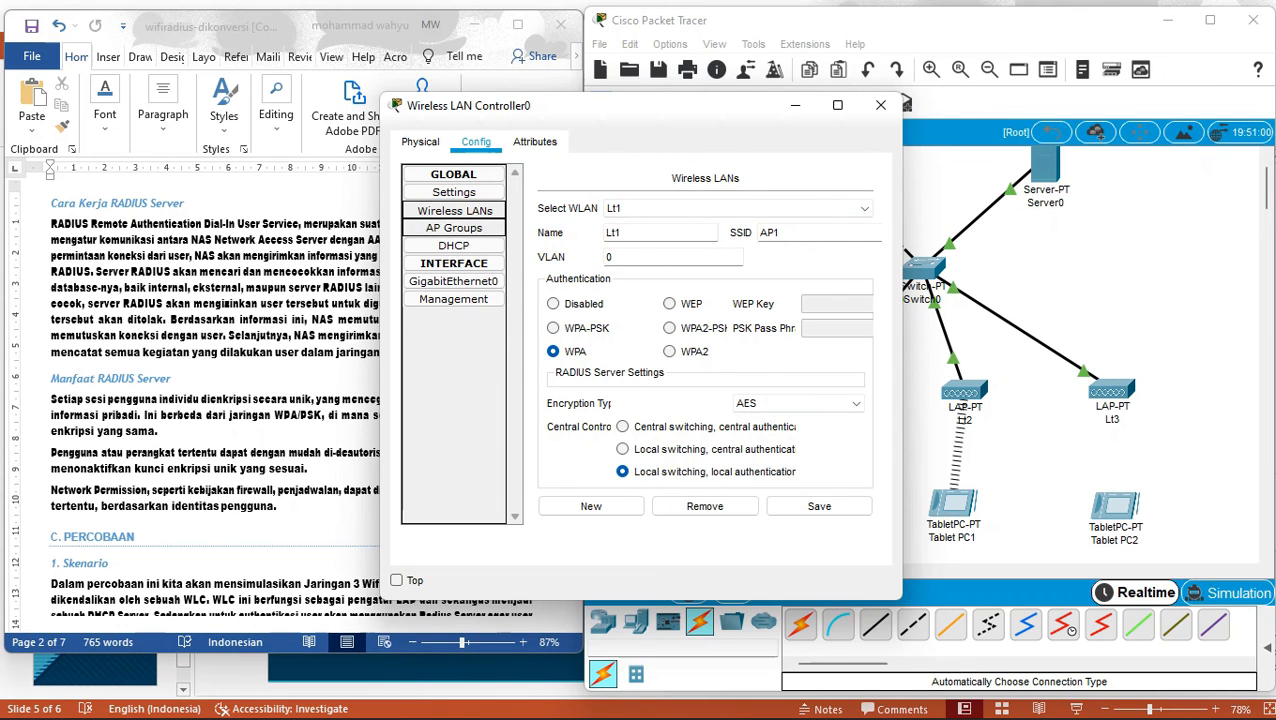
click(454, 246)
click(454, 210)
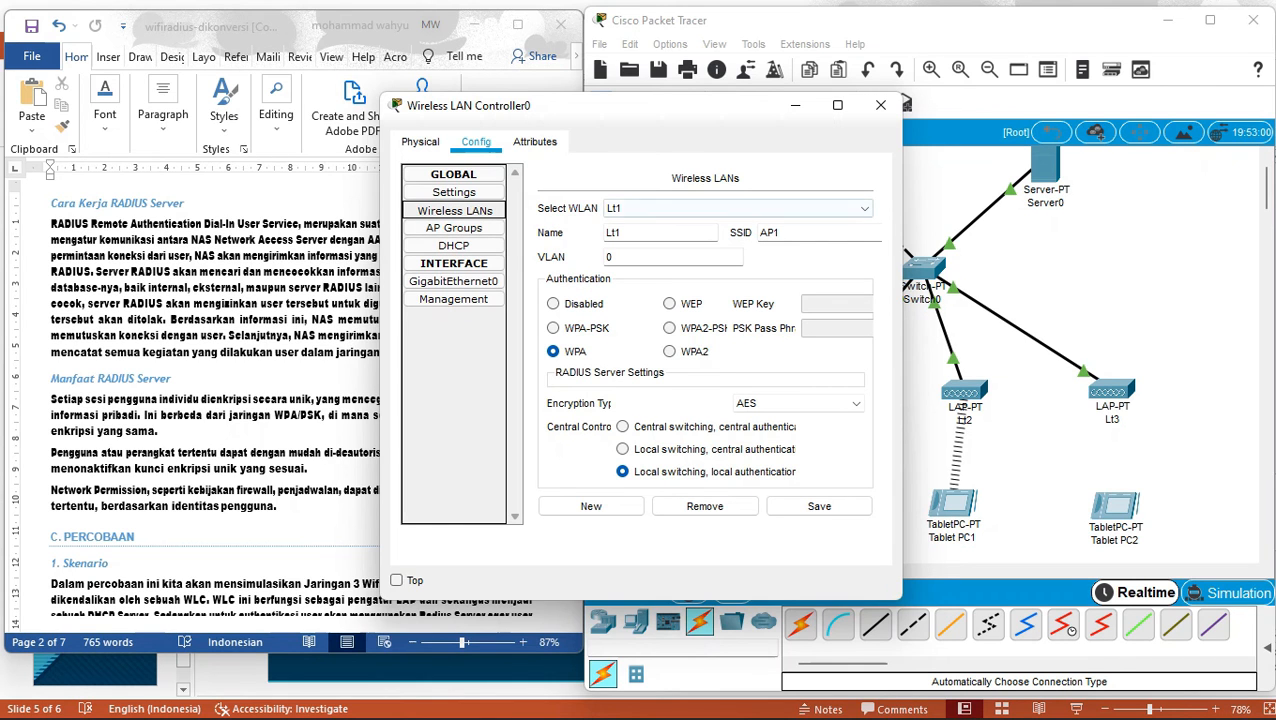
click(880, 105)
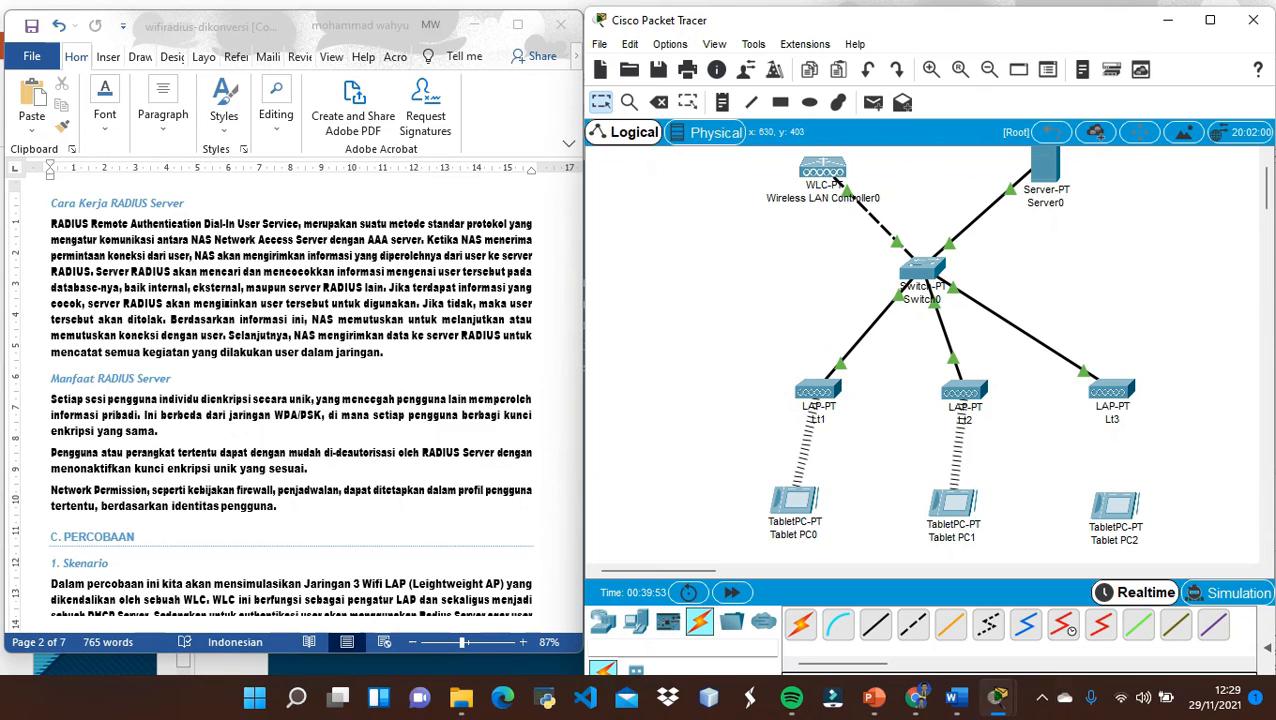
Scroll the Word lab guide down to the Radius AAA client and user setup figure on page 3.
mouse_move(1111, 510)
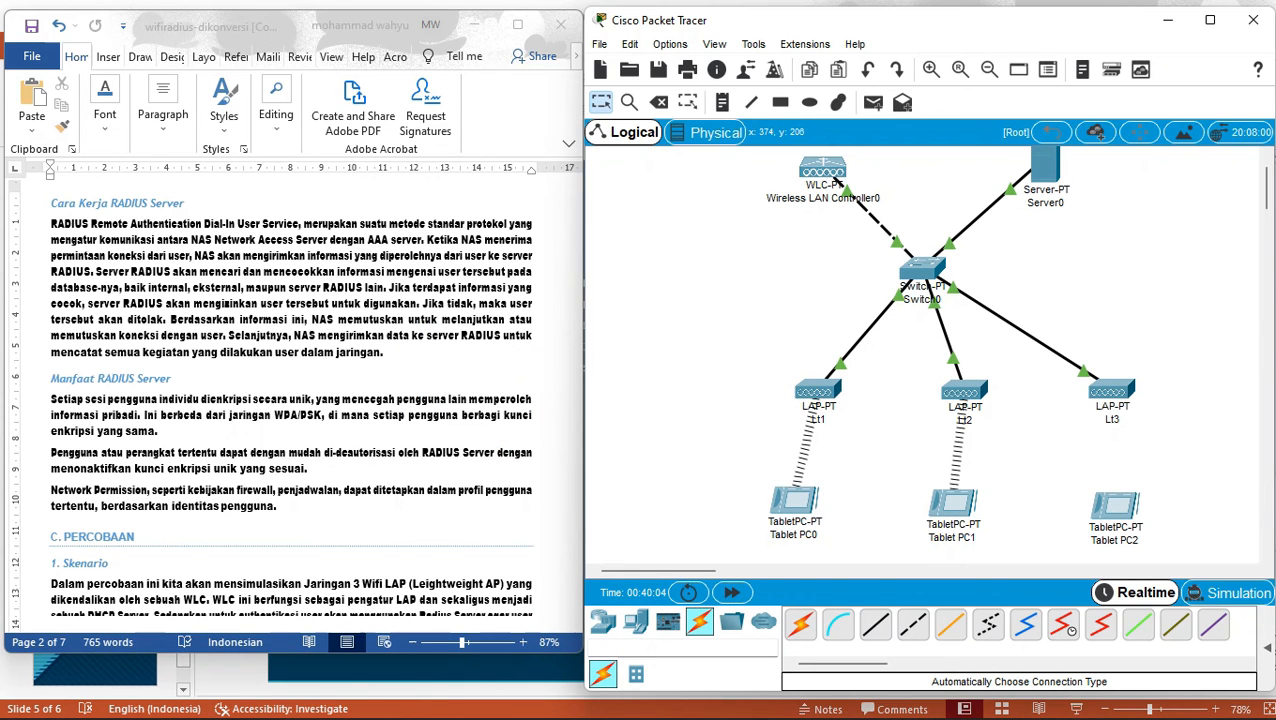
click(330, 424)
key(Page_Down)
key(Page_Down)
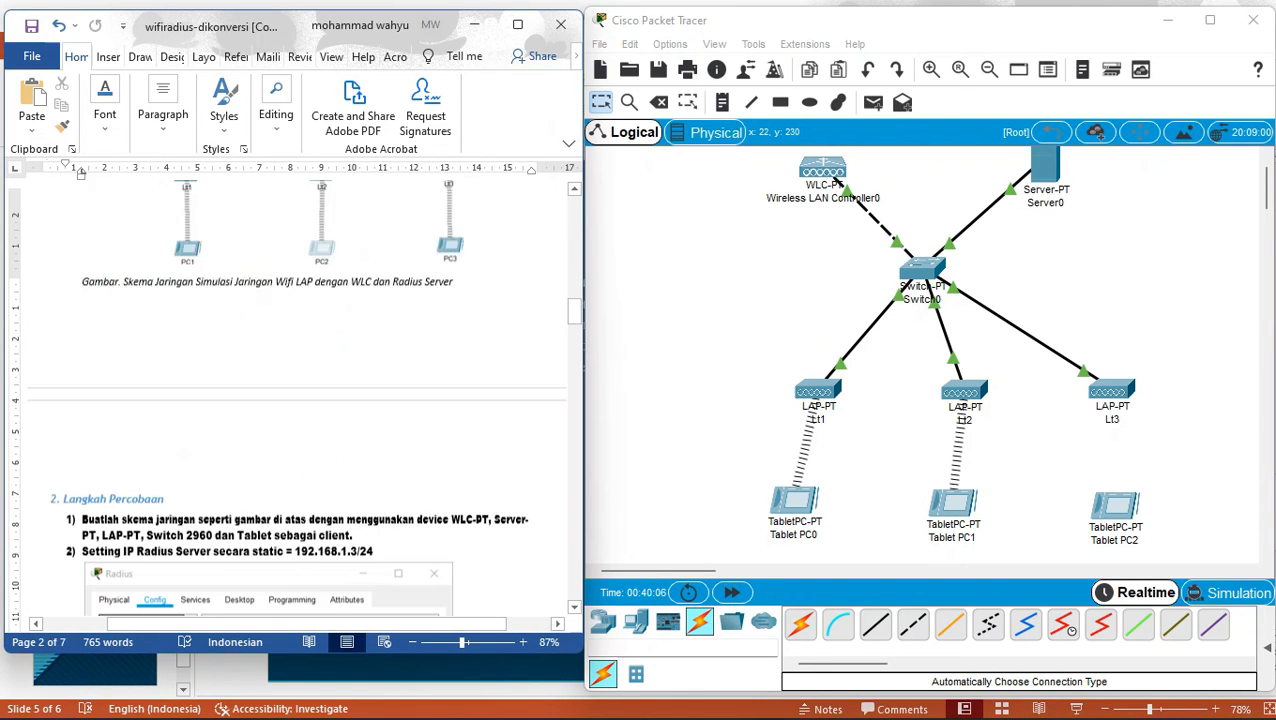
key(Page_Down)
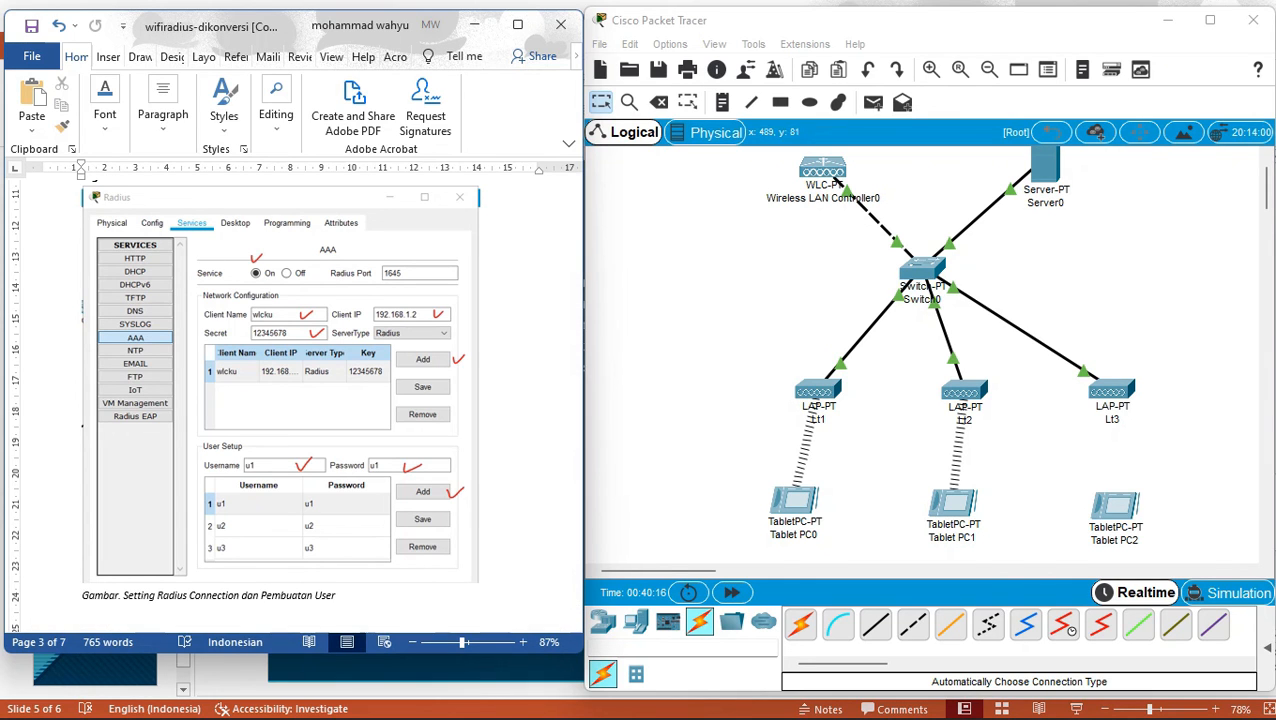
Open Server0's AAA service settings in a maximized window.
click(1045, 166)
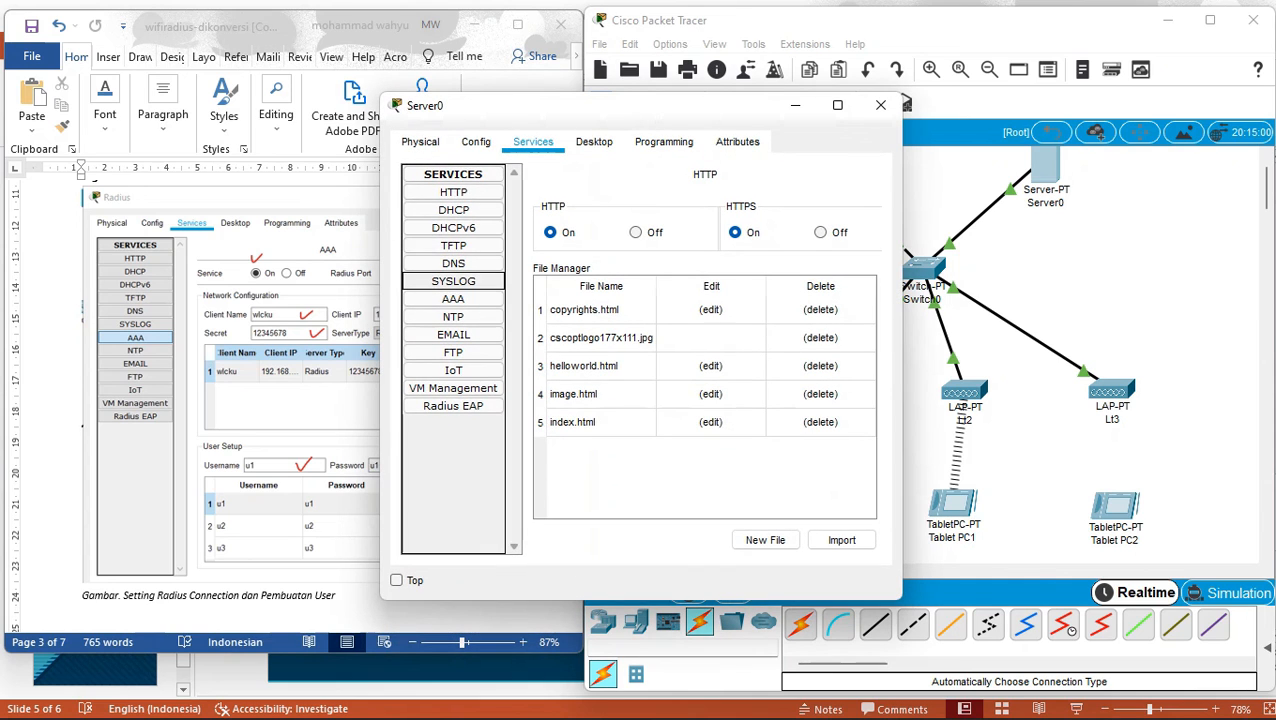
click(453, 298)
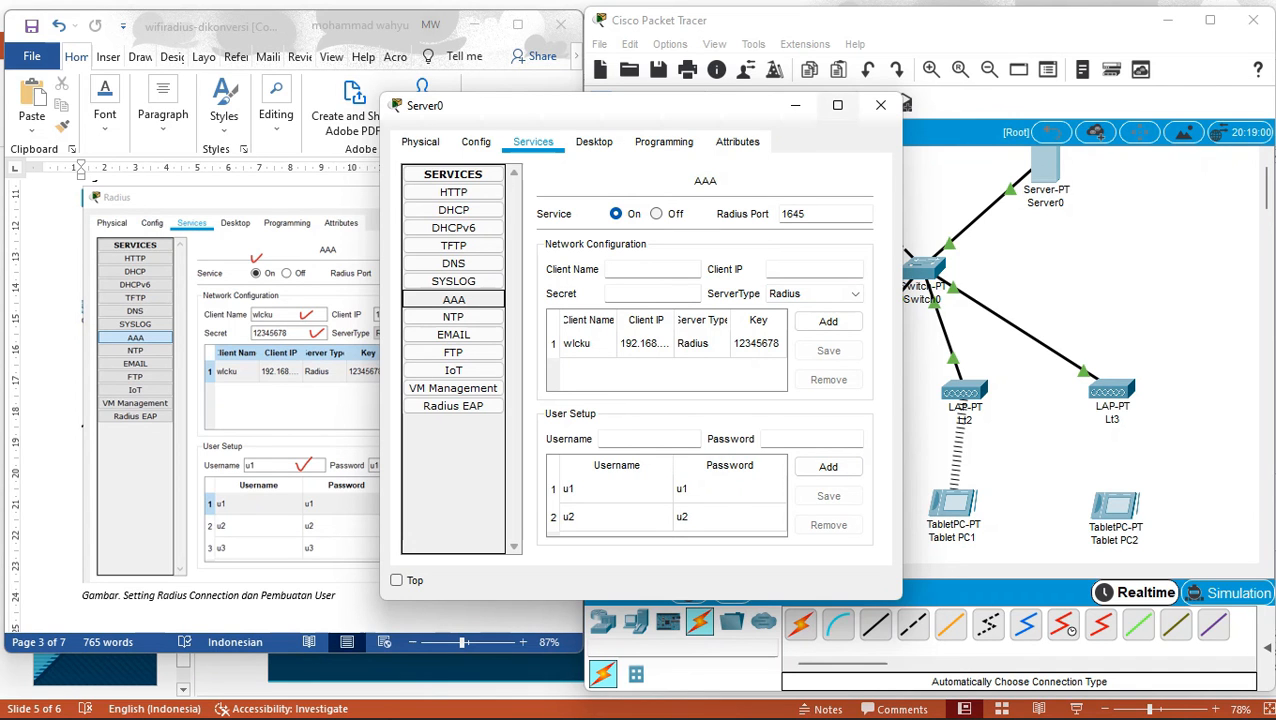
click(837, 105)
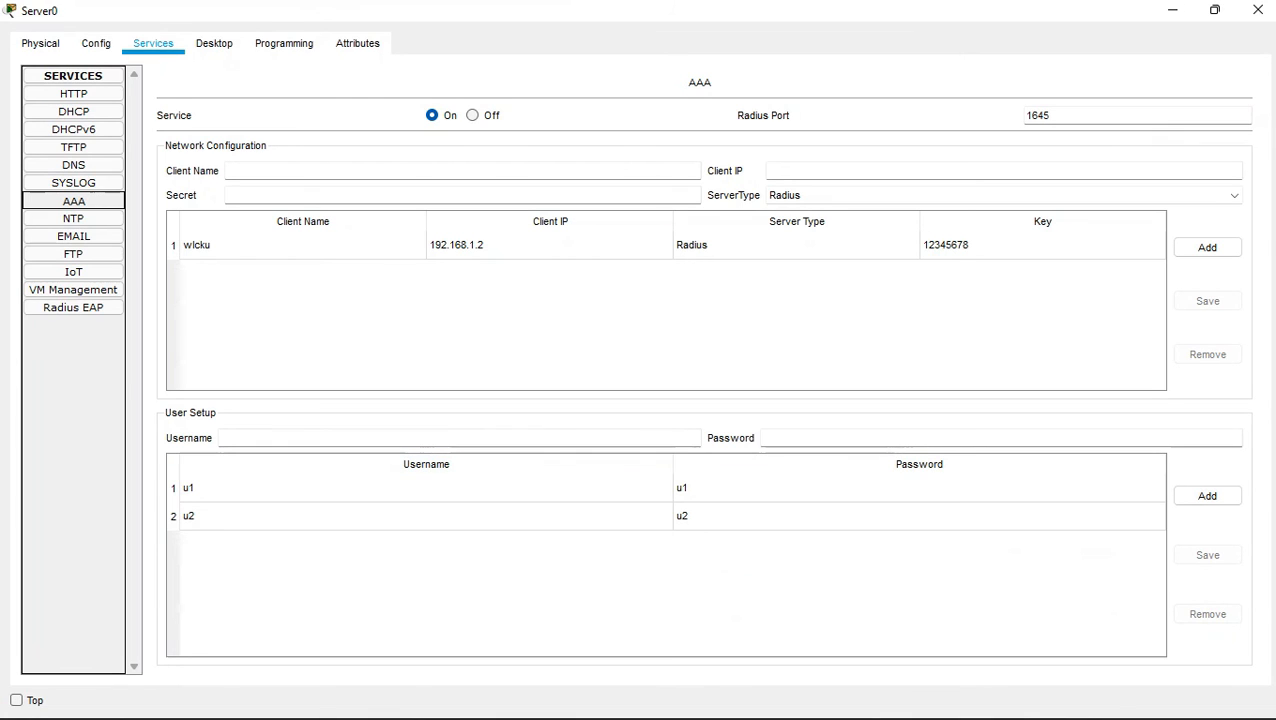
Add RADIUS user u3 with its password to the user list, then close the server window.
click(432, 438)
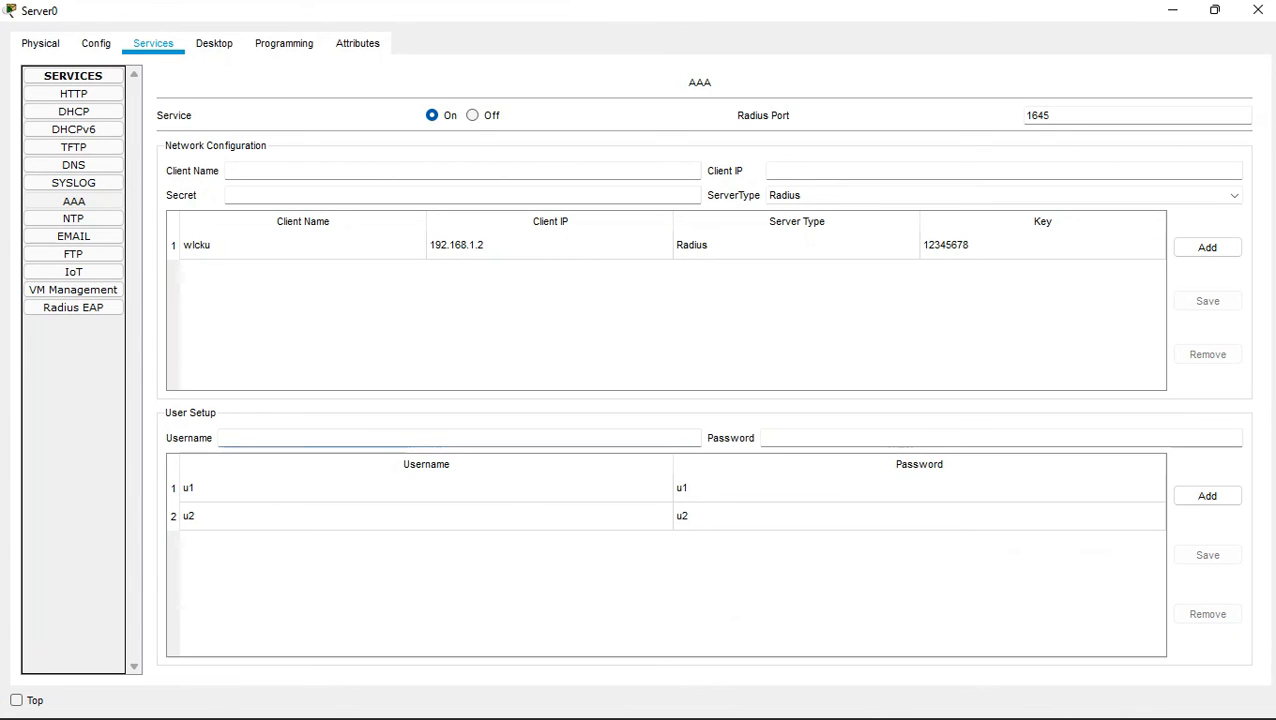
text(u3)
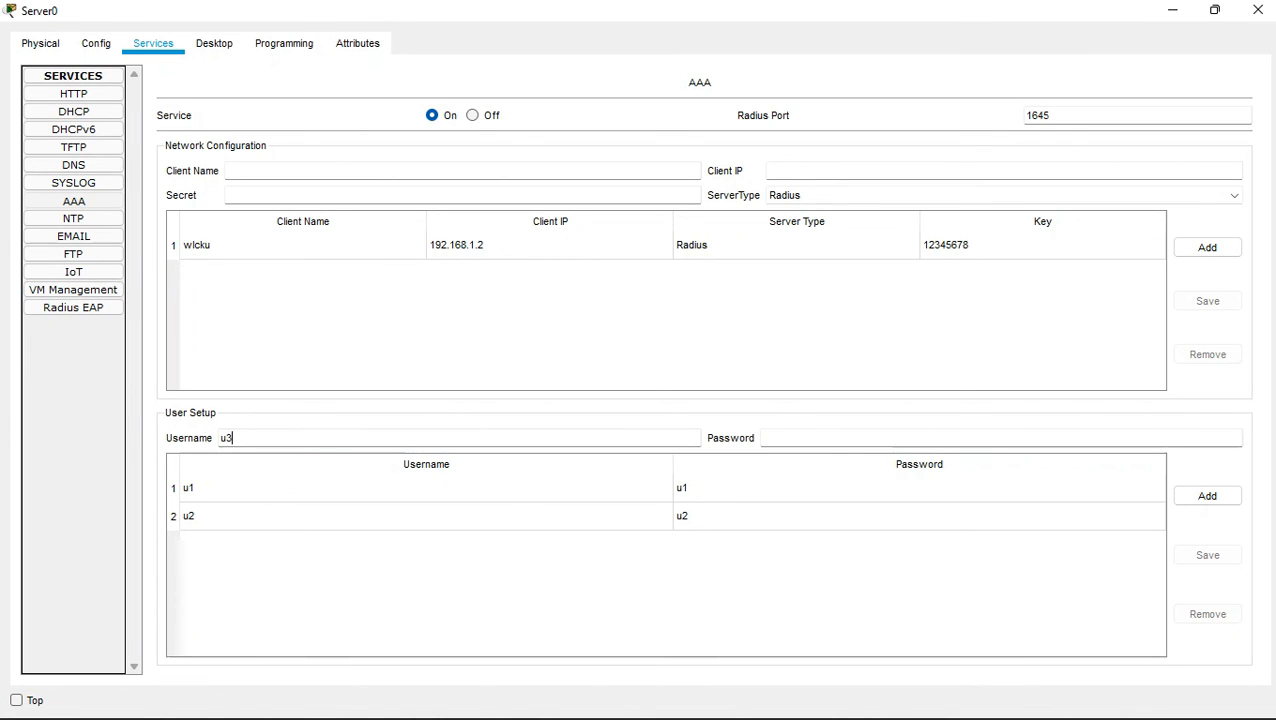
click(900, 438)
text(u3)
click(1207, 495)
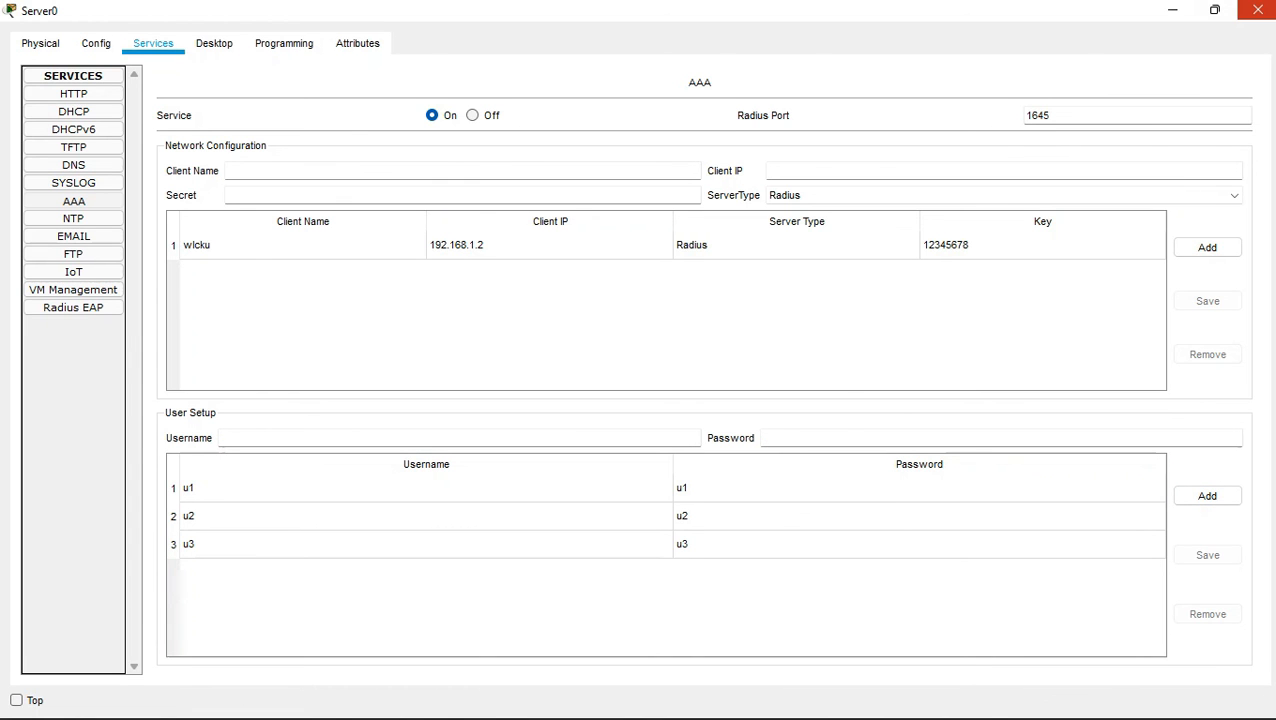
click(1258, 10)
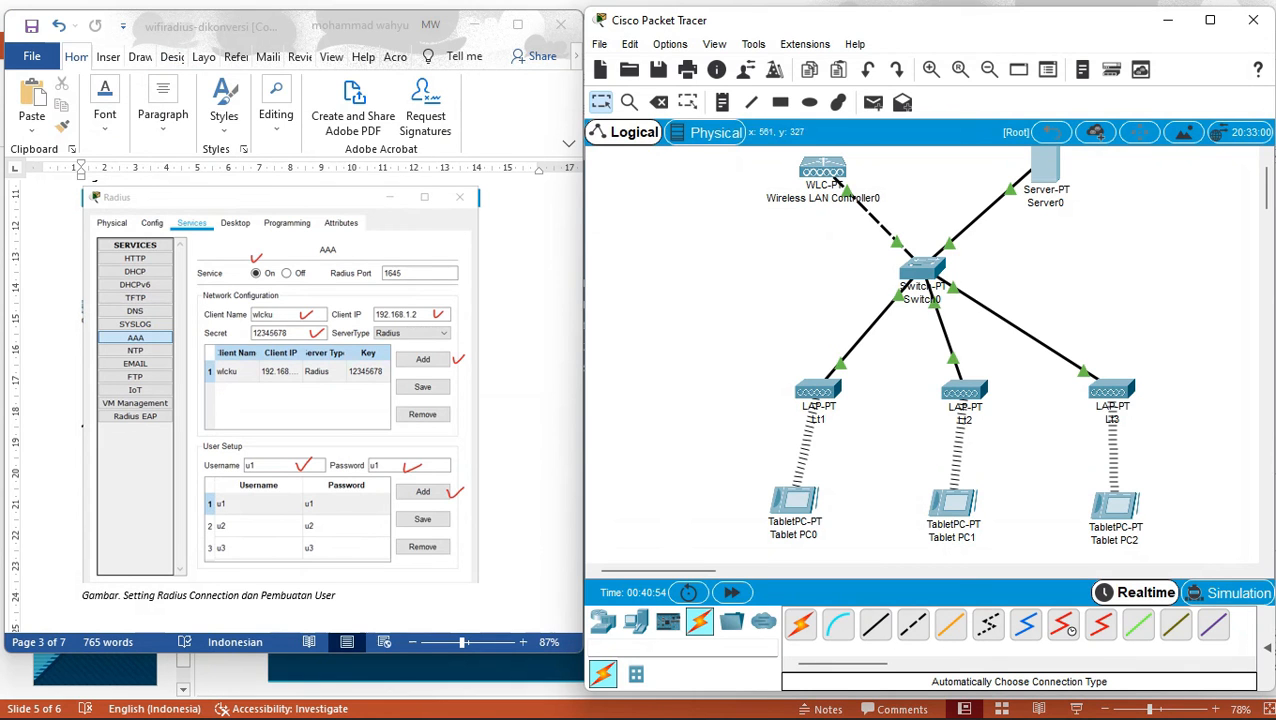
click(1045, 167)
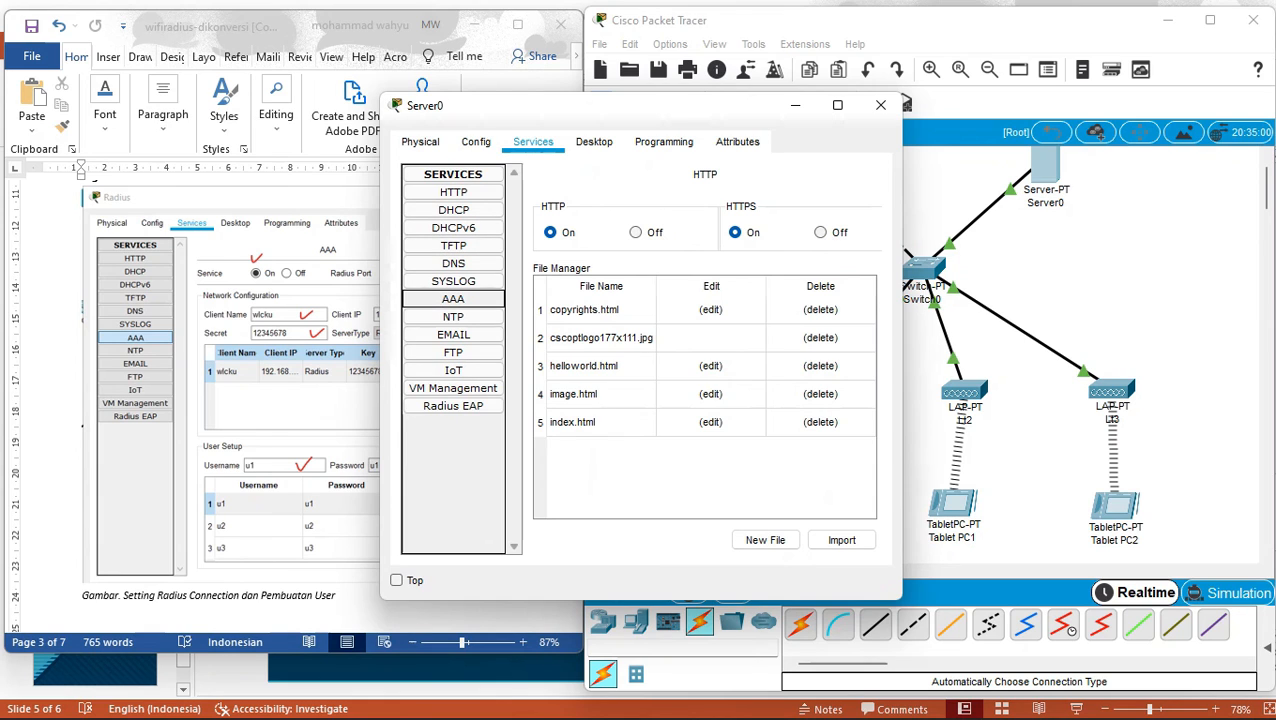
click(453, 298)
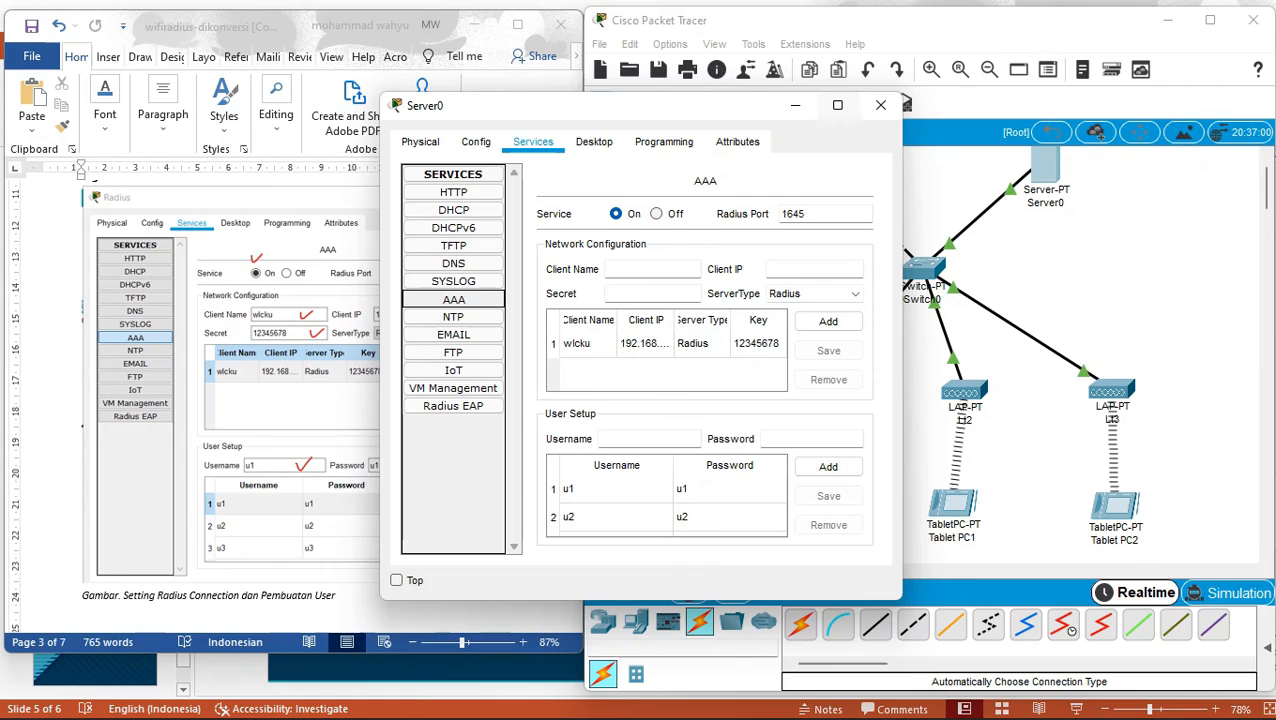
click(838, 105)
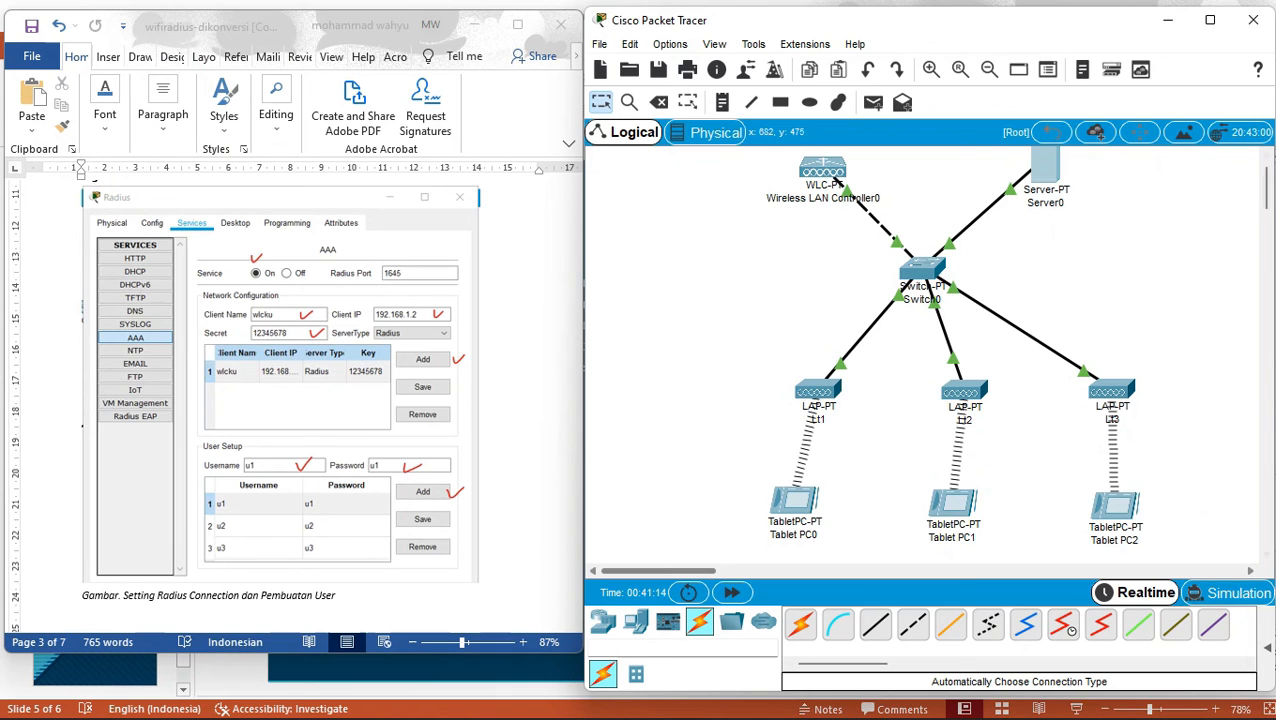
mouse_move(915, 716)
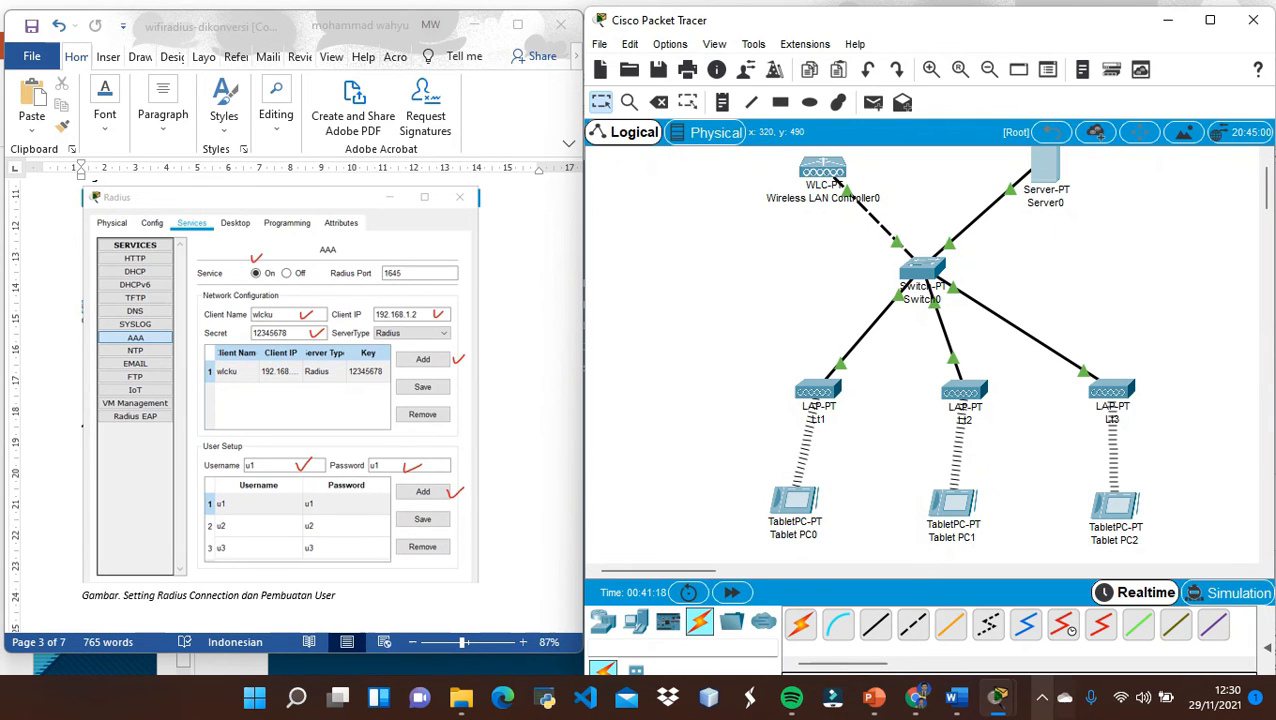
click(1042, 697)
click(1079, 607)
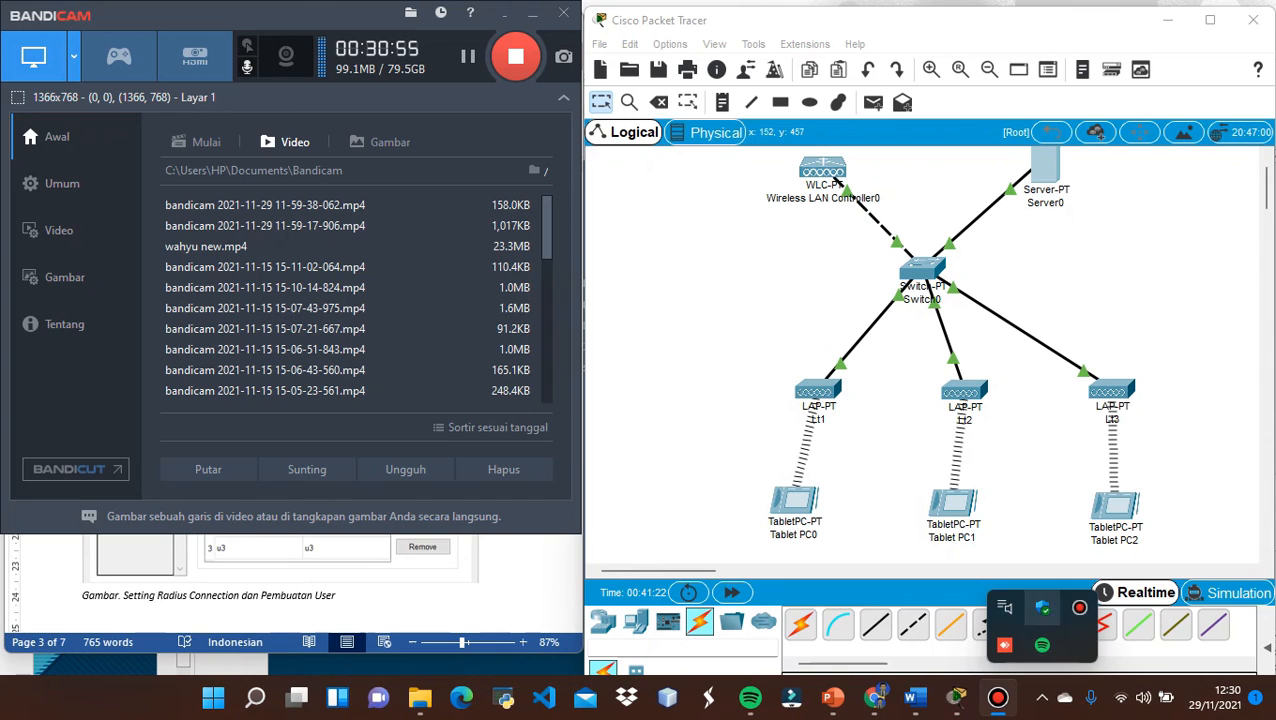